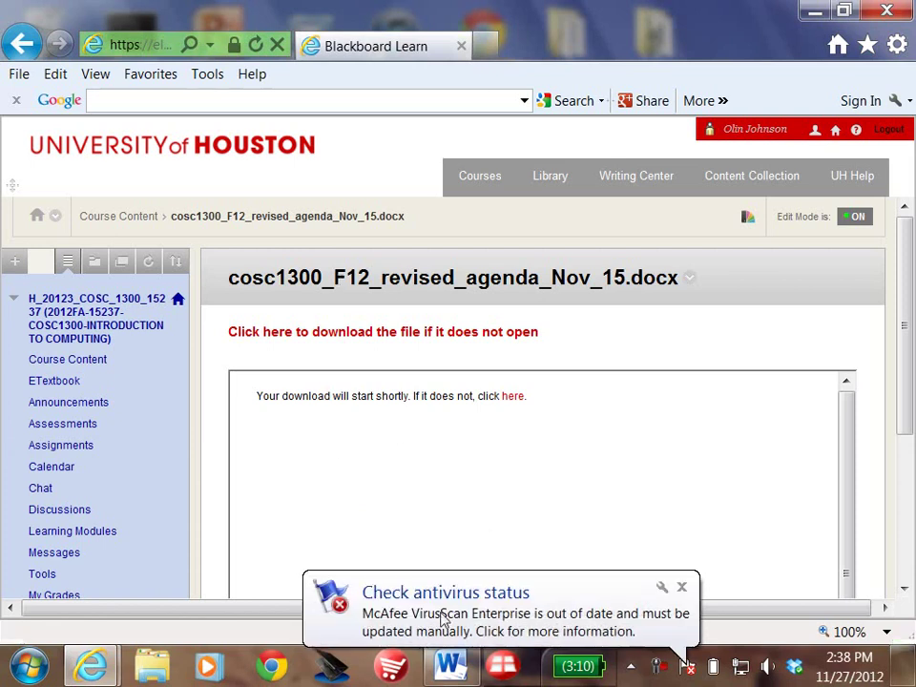
Switch to Word to review the weekly schedule in the revised course agenda, and close the document
click(450, 668)
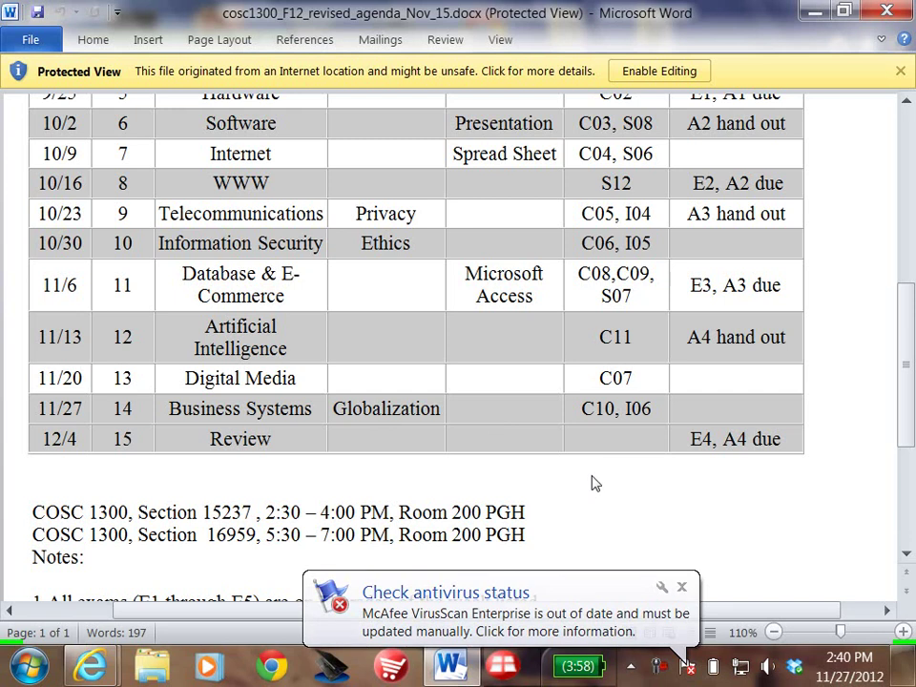
click(681, 586)
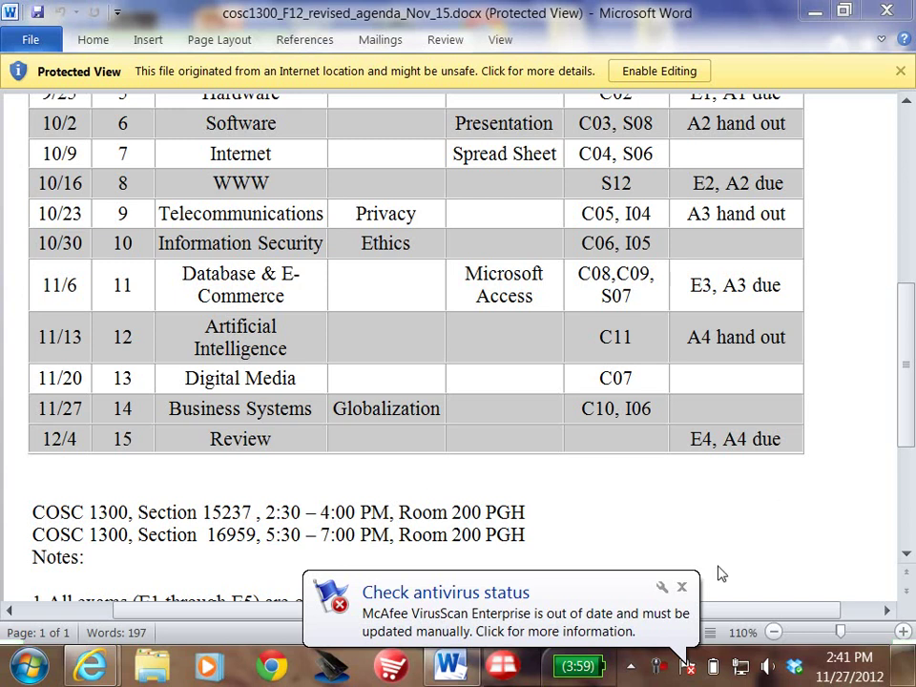
click(682, 587)
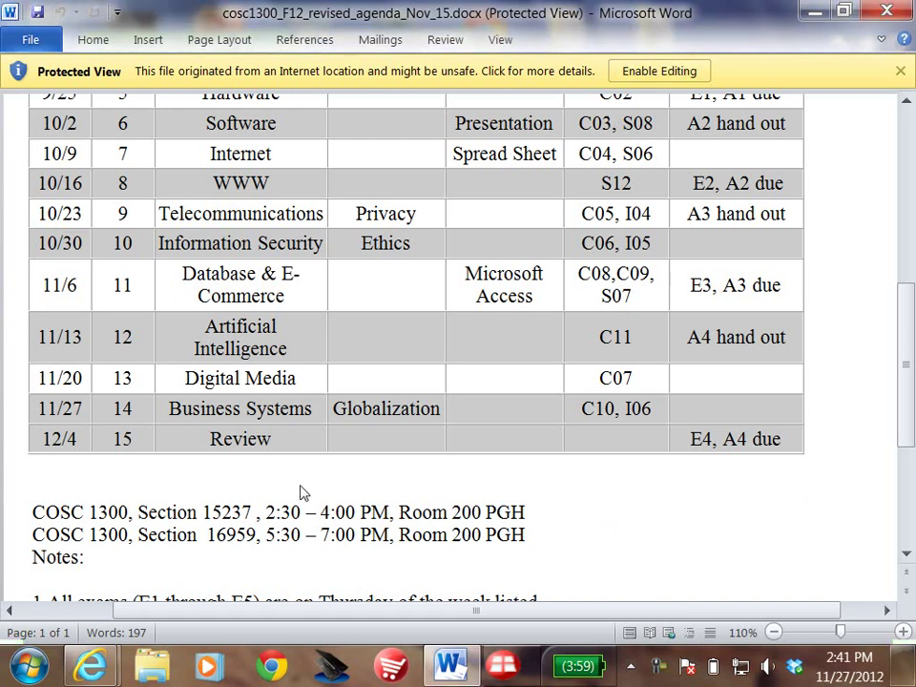
click(886, 11)
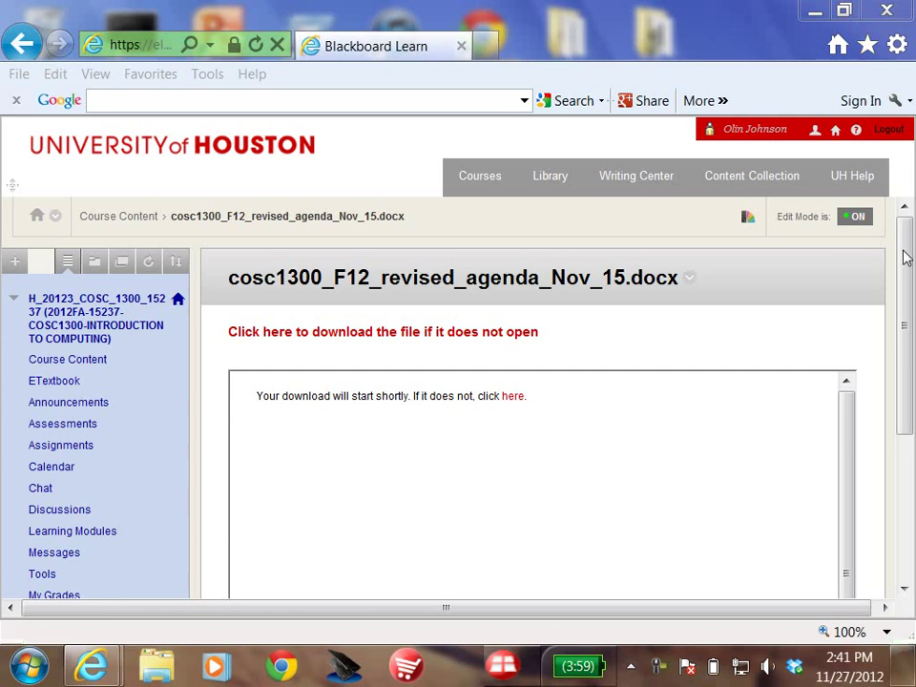
Open the Full Grade Center for the COSC 1300 course
drag(906, 256, 911, 435)
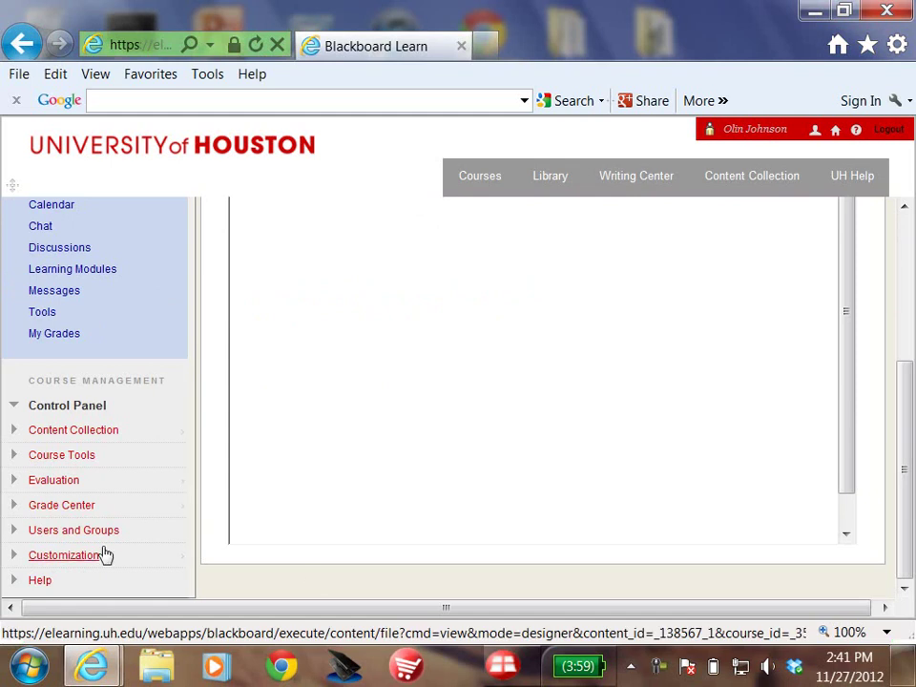
click(63, 509)
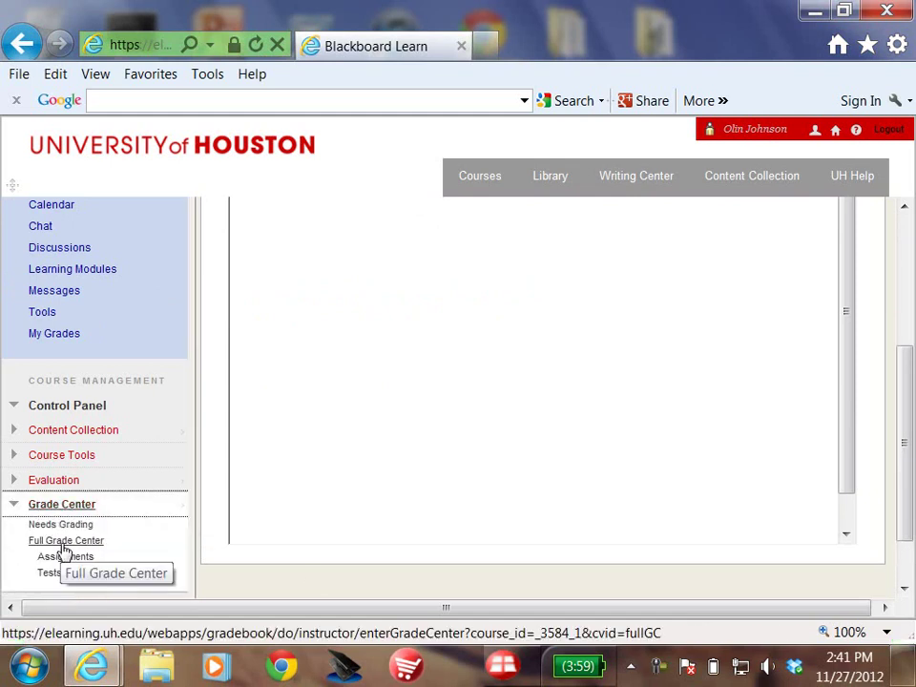
click(69, 541)
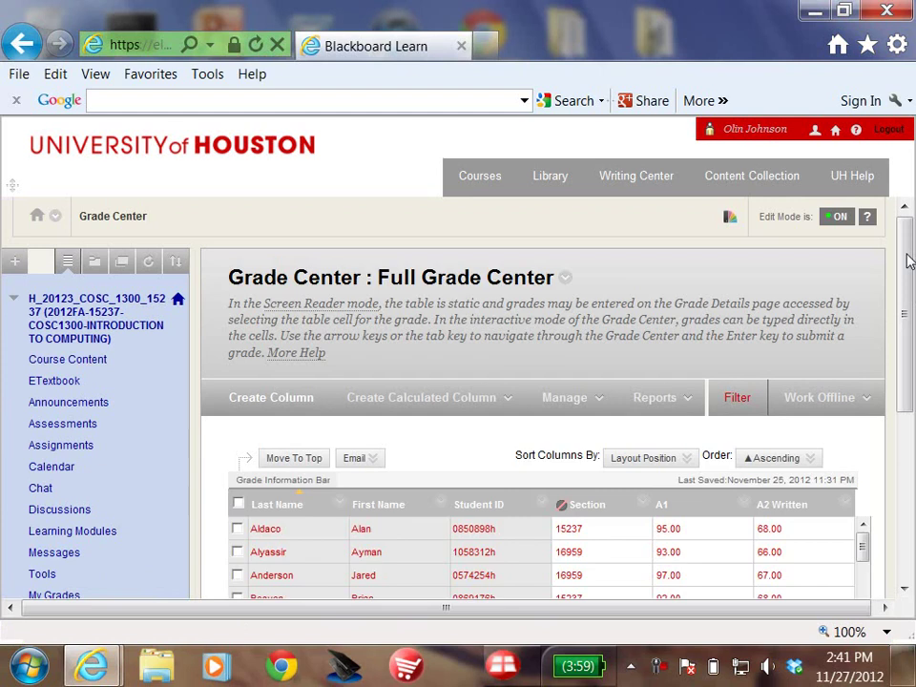
Examine the grade columns from A1 through the assignments, exams and D1 to D4 up to the Subtotal column
drag(909, 260, 911, 368)
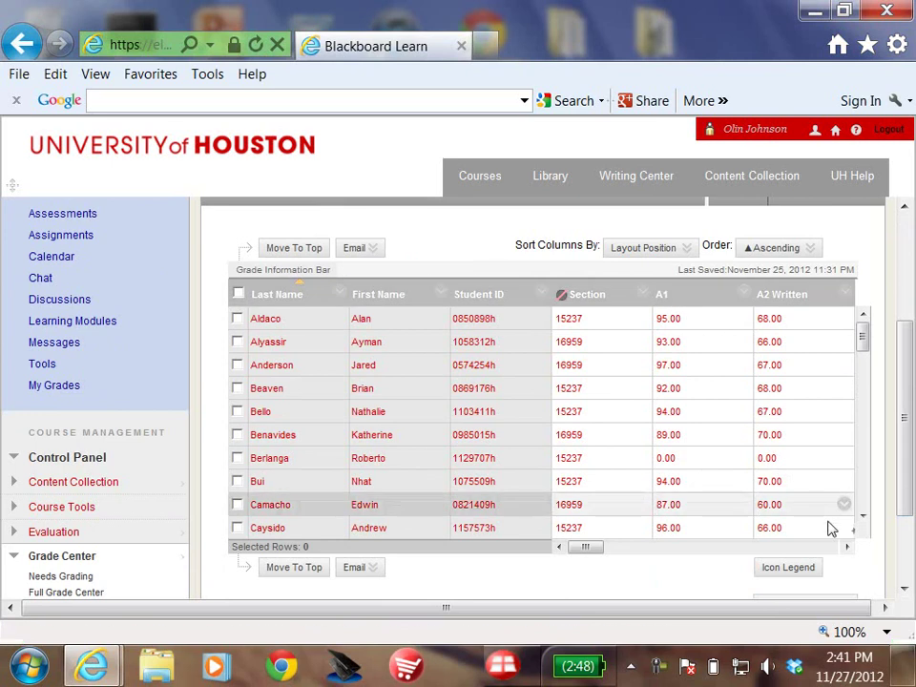
click(849, 549)
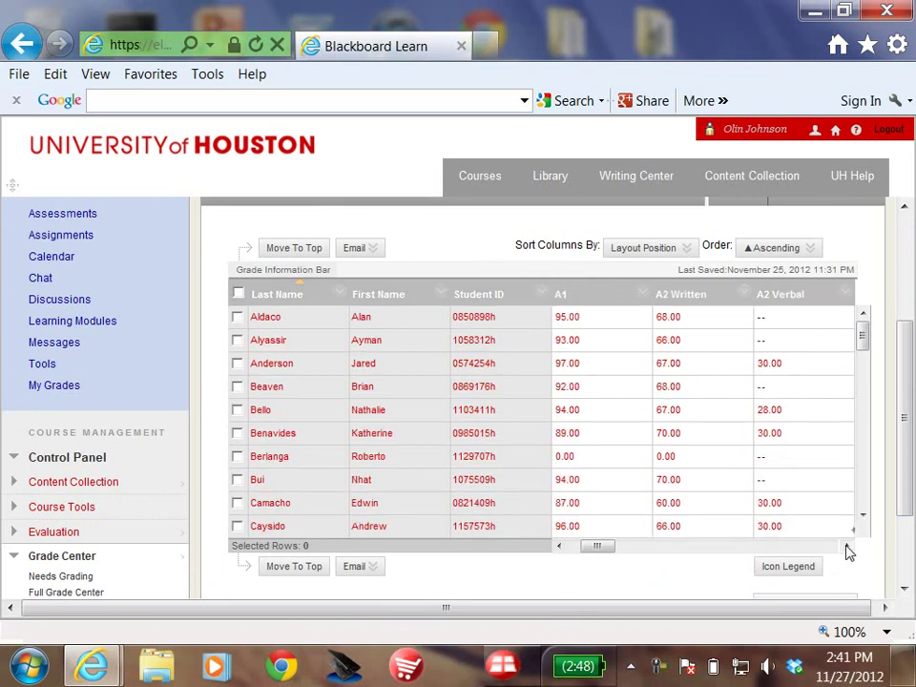
click(847, 549)
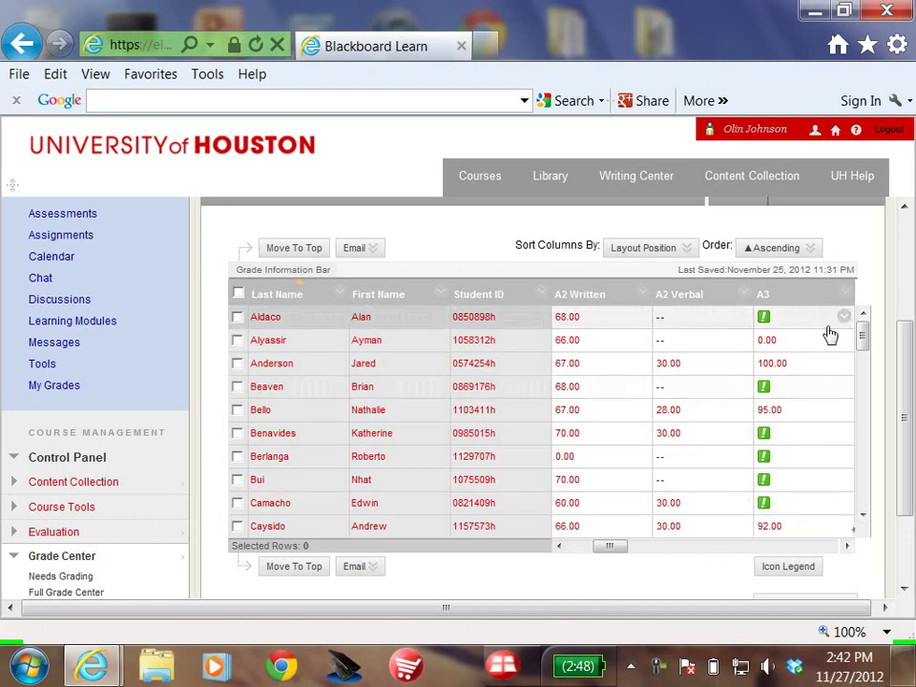
click(848, 547)
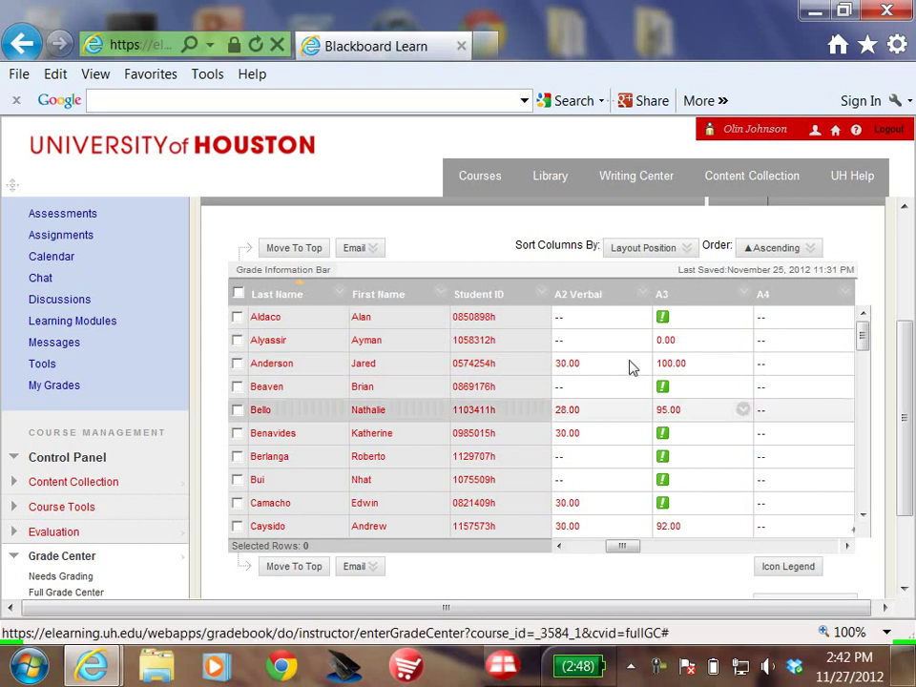
click(847, 548)
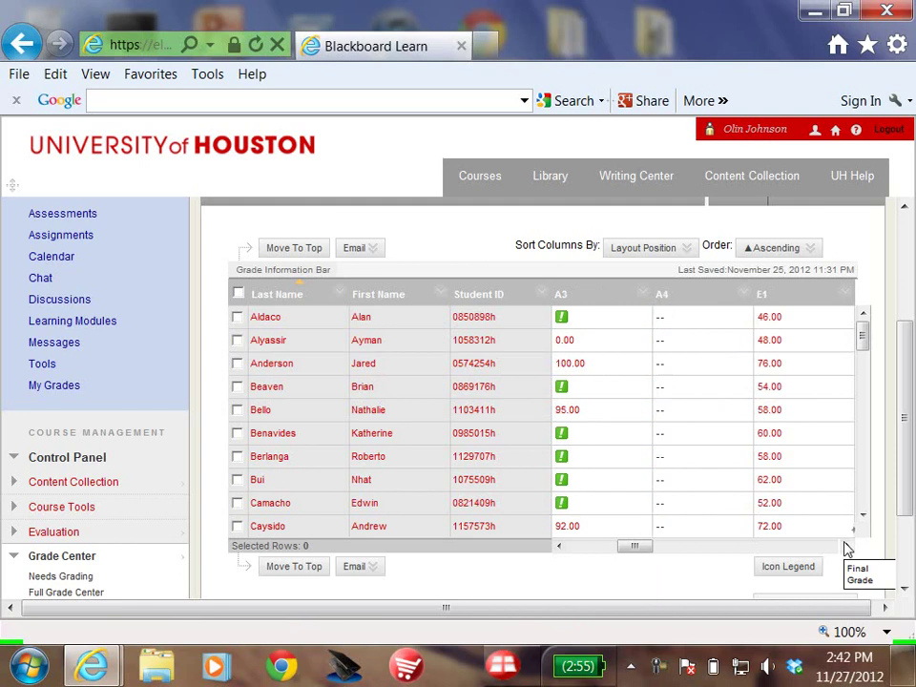
click(846, 548)
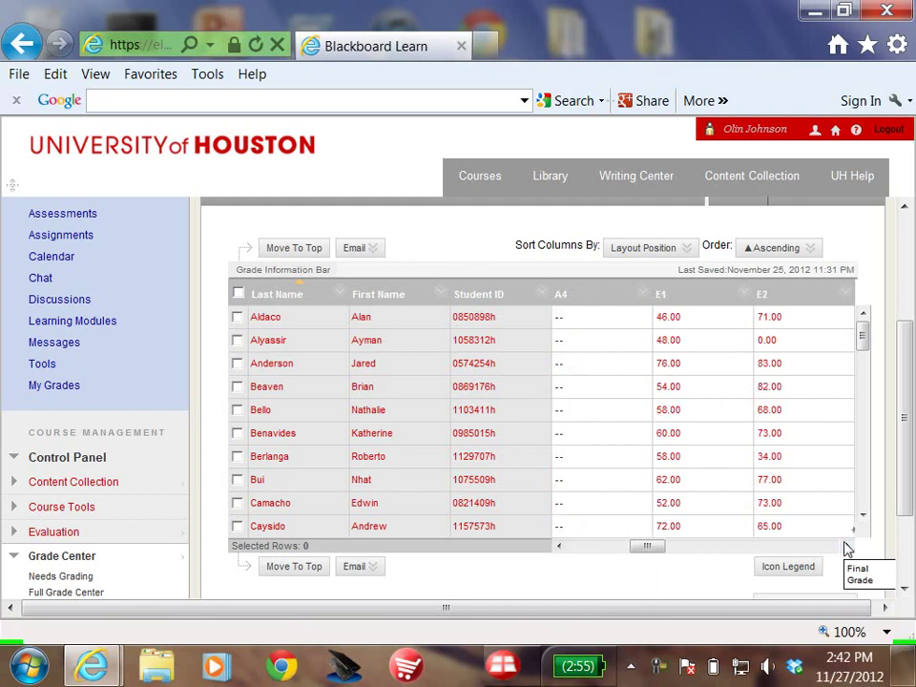
click(847, 548)
click(847, 548)
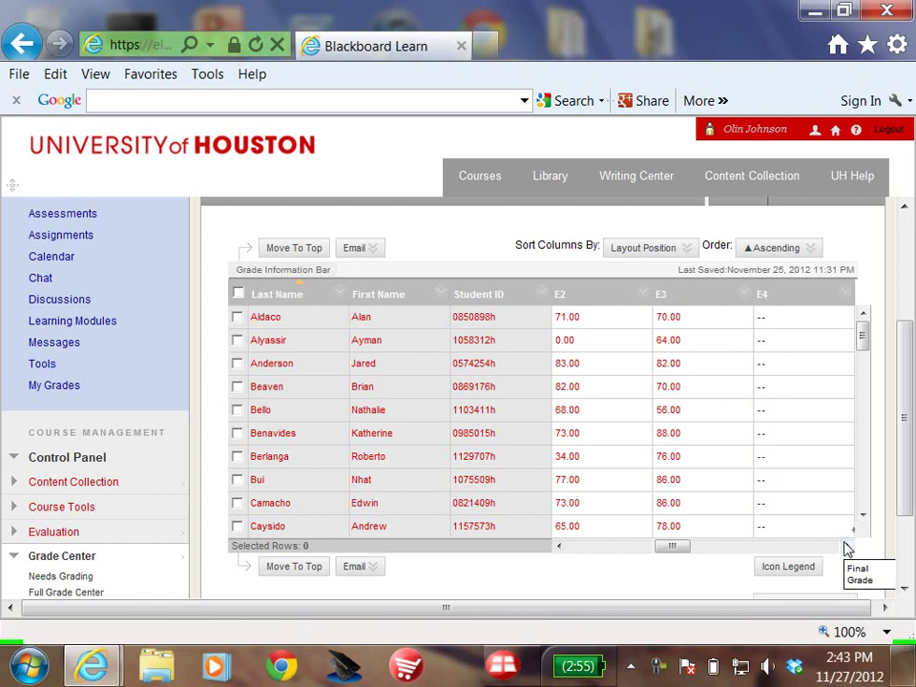
click(847, 548)
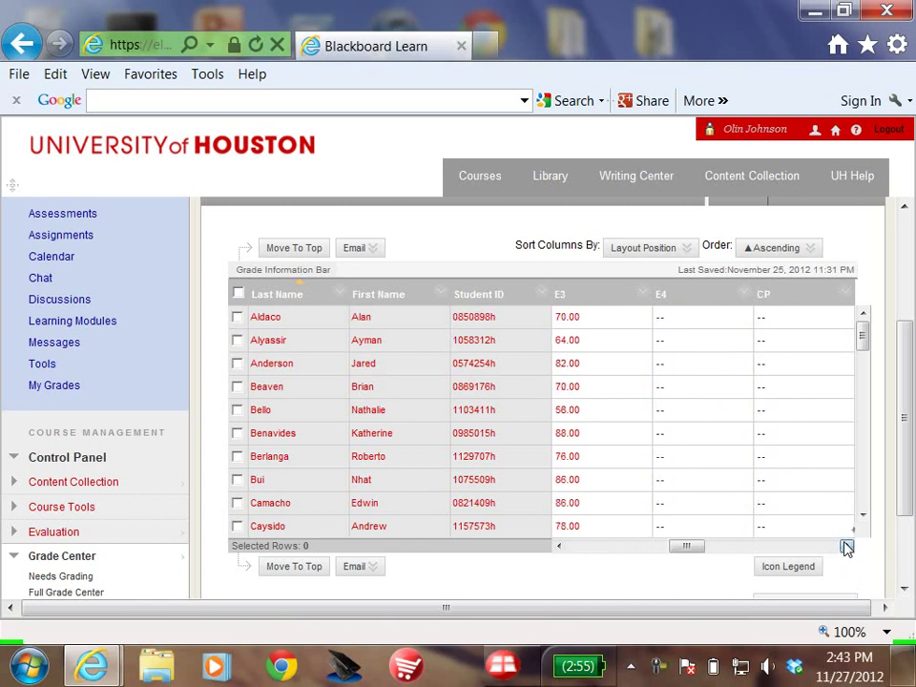
click(847, 548)
click(847, 548)
click(848, 548)
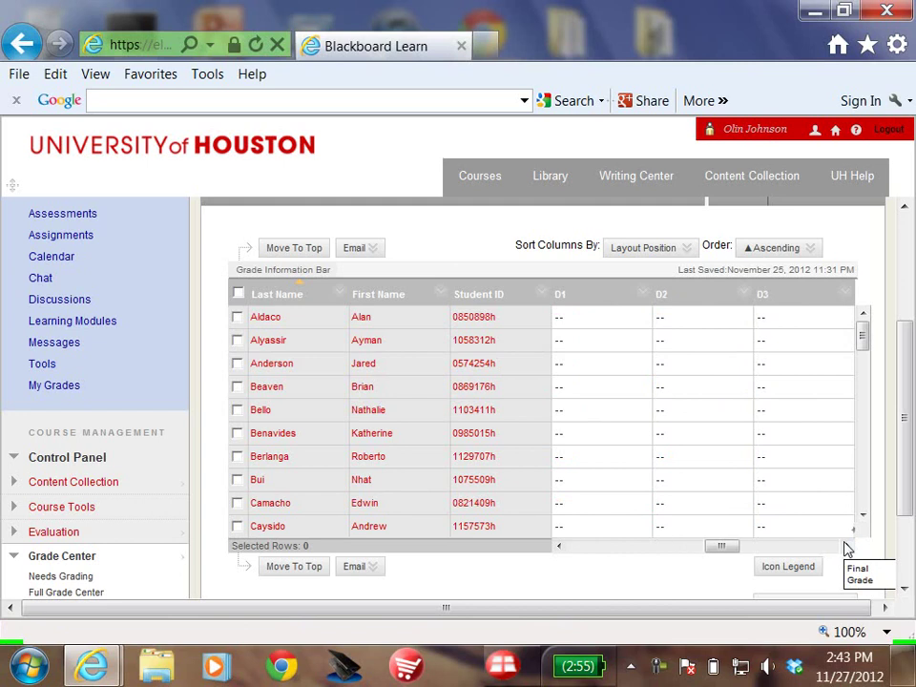
click(848, 549)
click(852, 549)
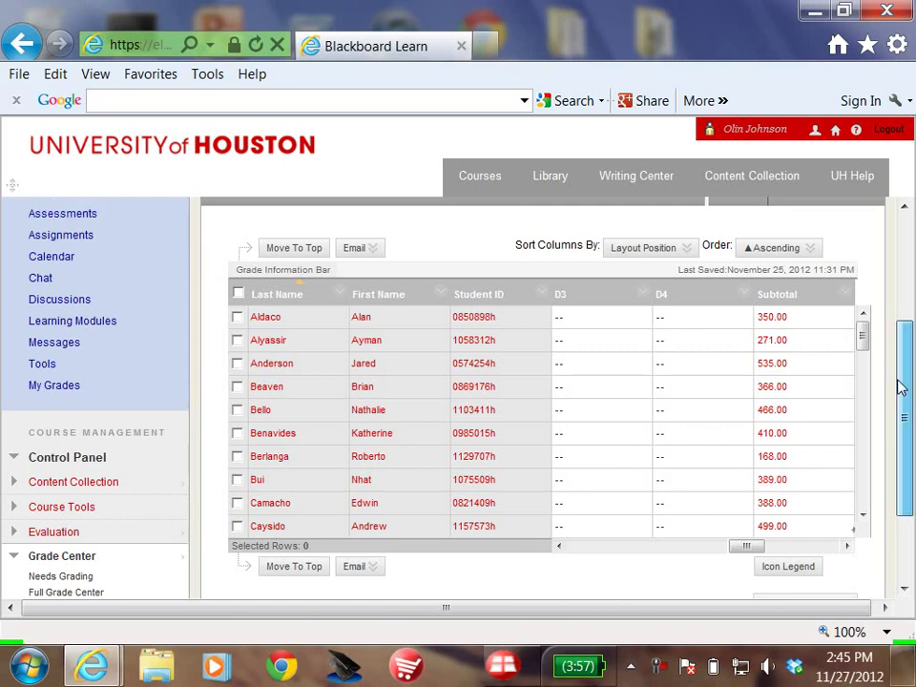
Open the course's Assignments page and look at Assignment 4's attached spreadsheet and instruction document
drag(895, 382, 863, 286)
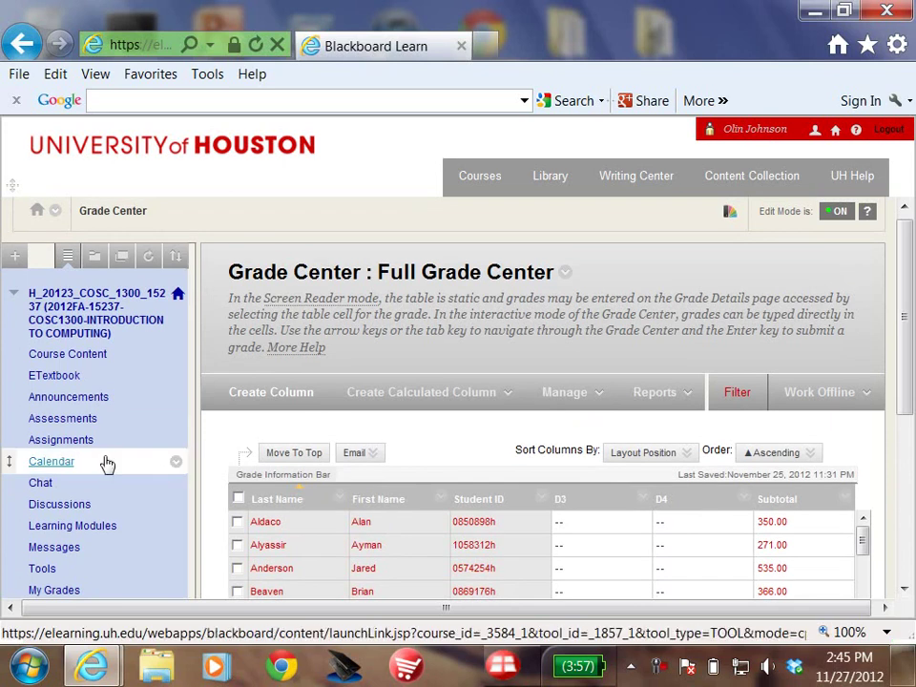
click(53, 443)
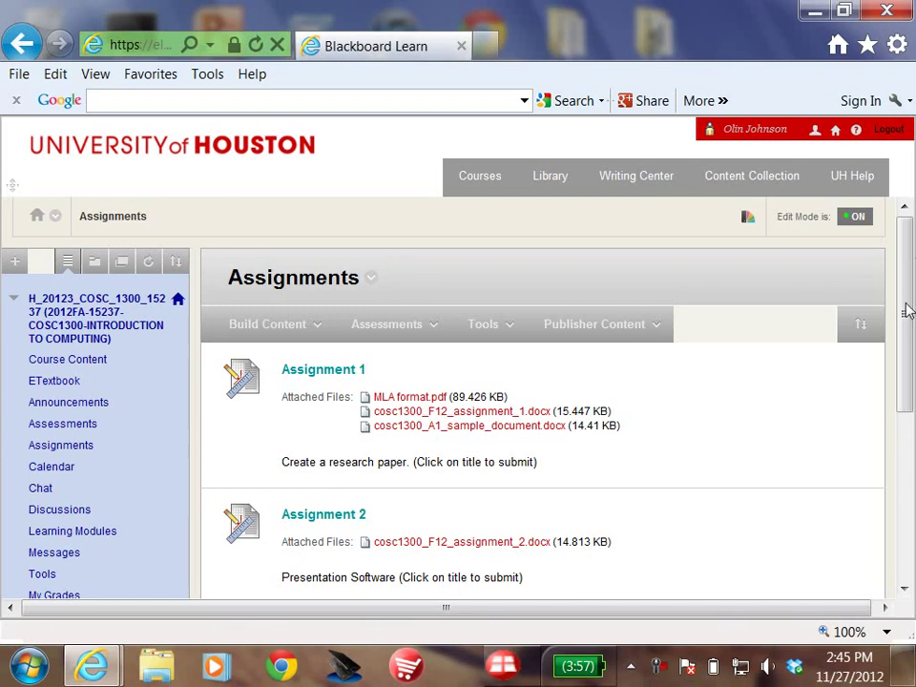
drag(906, 261, 911, 430)
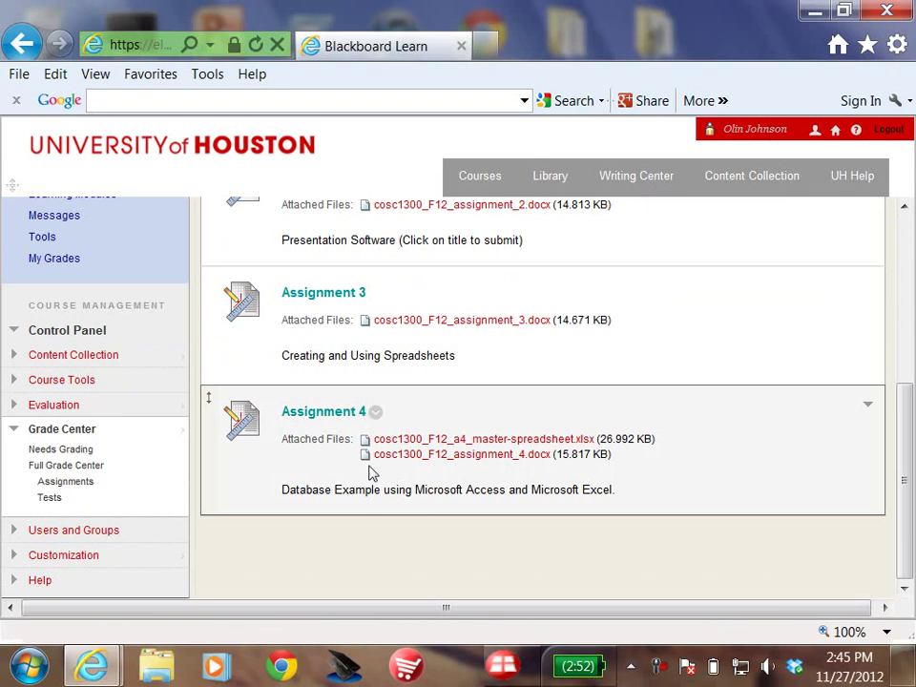
click(520, 463)
click(566, 441)
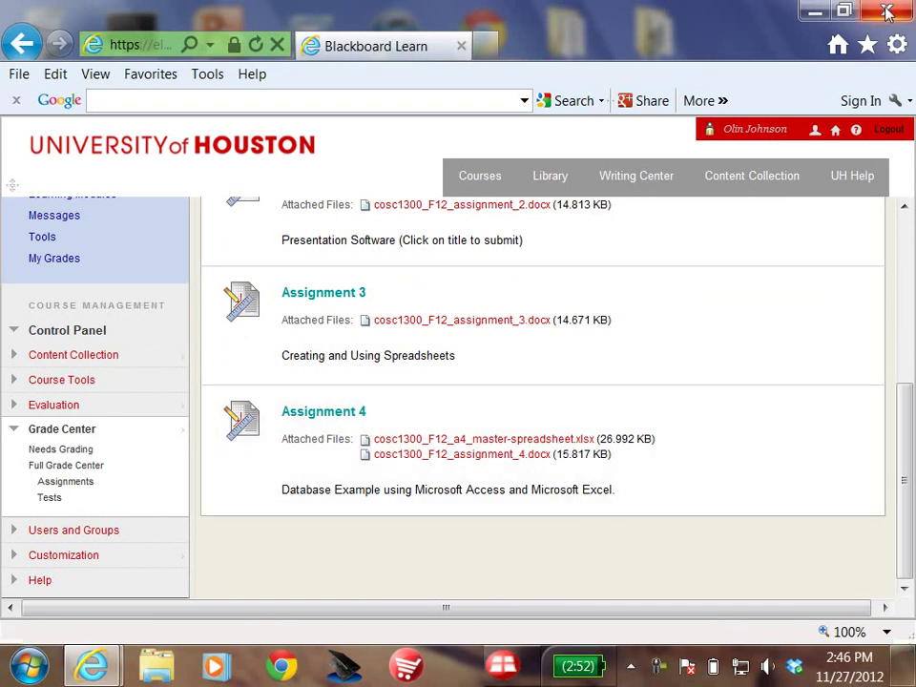
Leave the browser and open the Assignment_4_F12 folder inside the desktop folder COSC 1300 Fall 2012
click(886, 12)
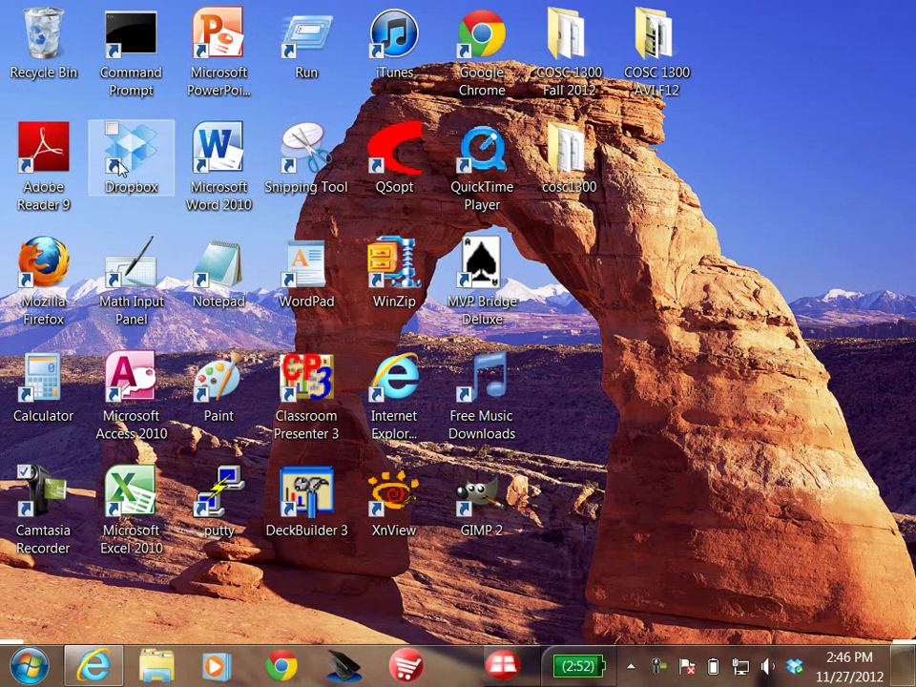
double_click(567, 42)
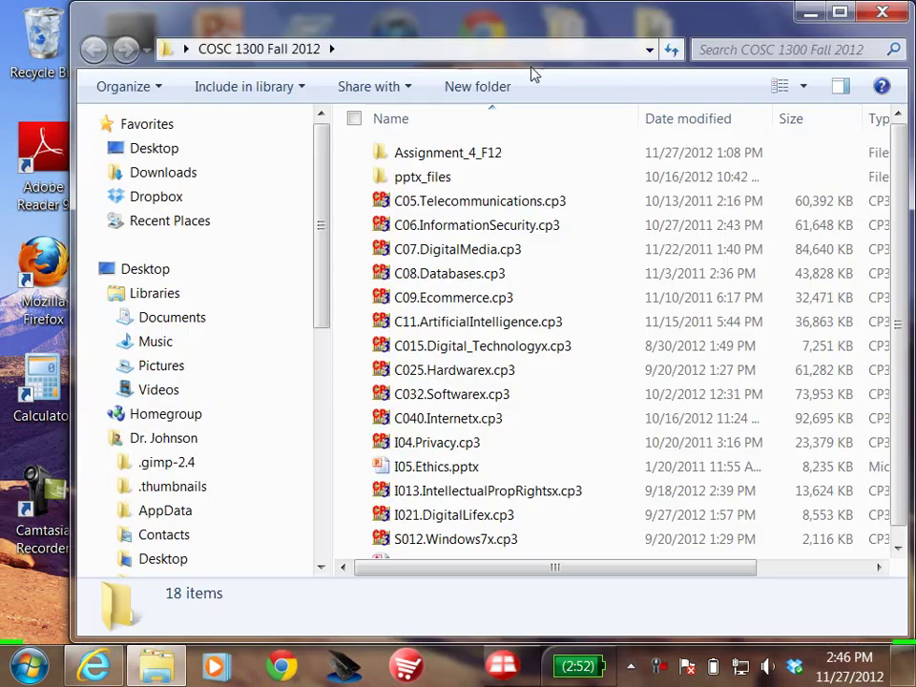
click(448, 156)
double_click(449, 156)
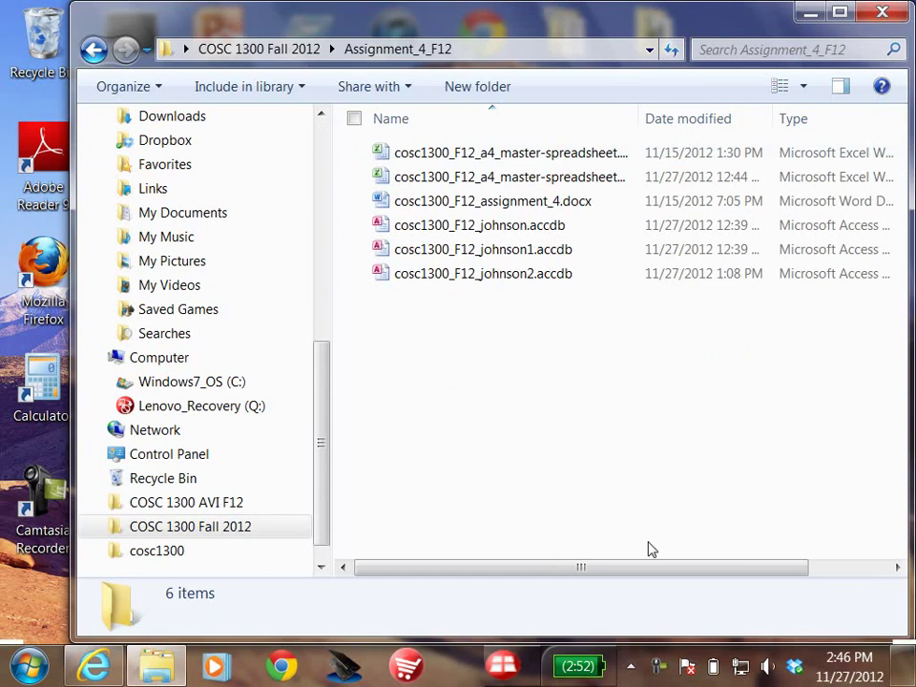
Open cosc1300_F12_assignment_4.docx and read the assignment's purpose and Steps 1 to 3
double_click(378, 203)
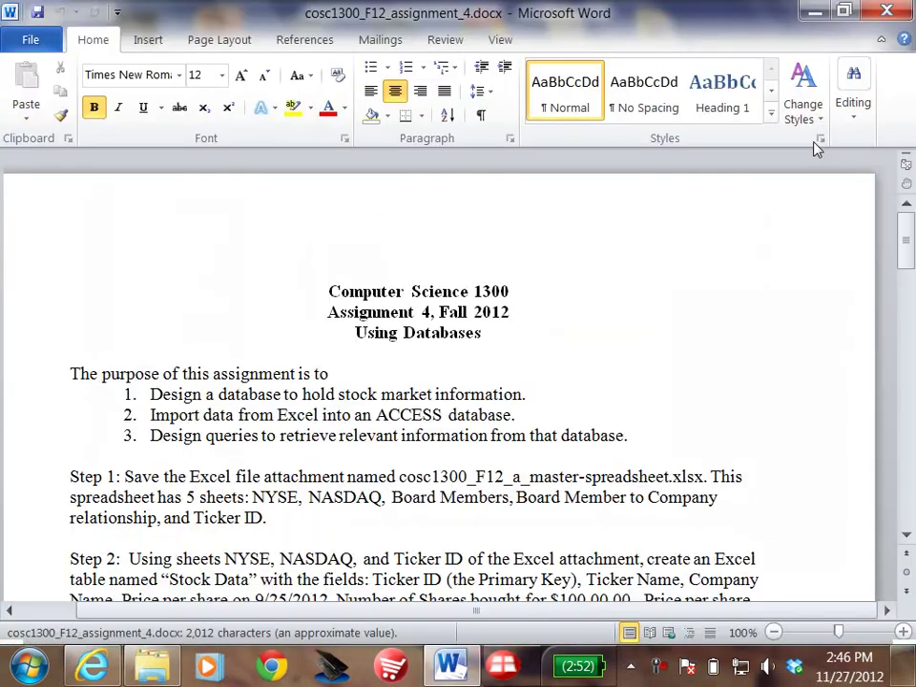
drag(901, 260, 901, 249)
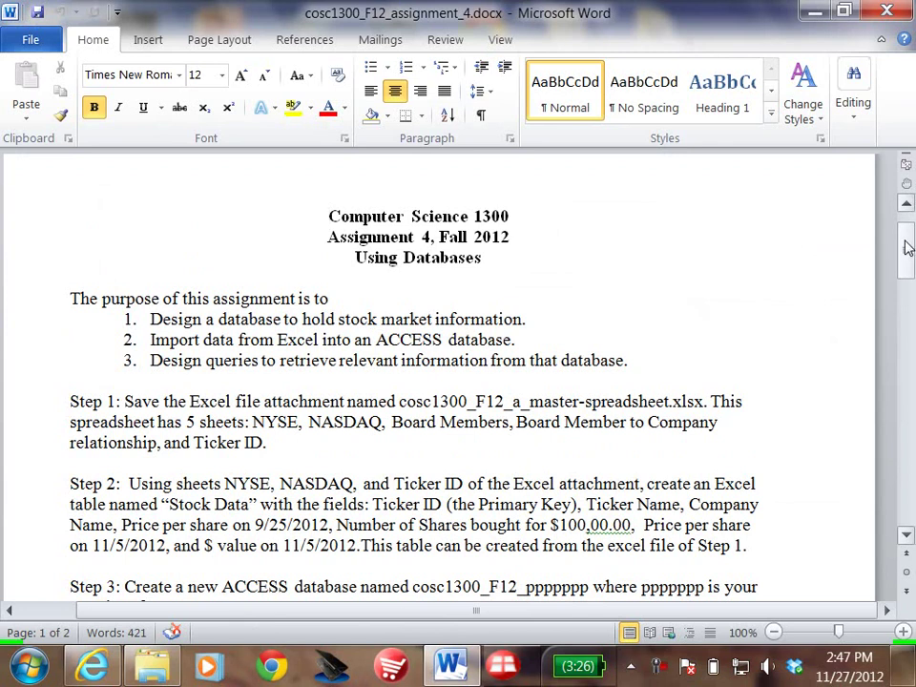
drag(907, 249, 890, 258)
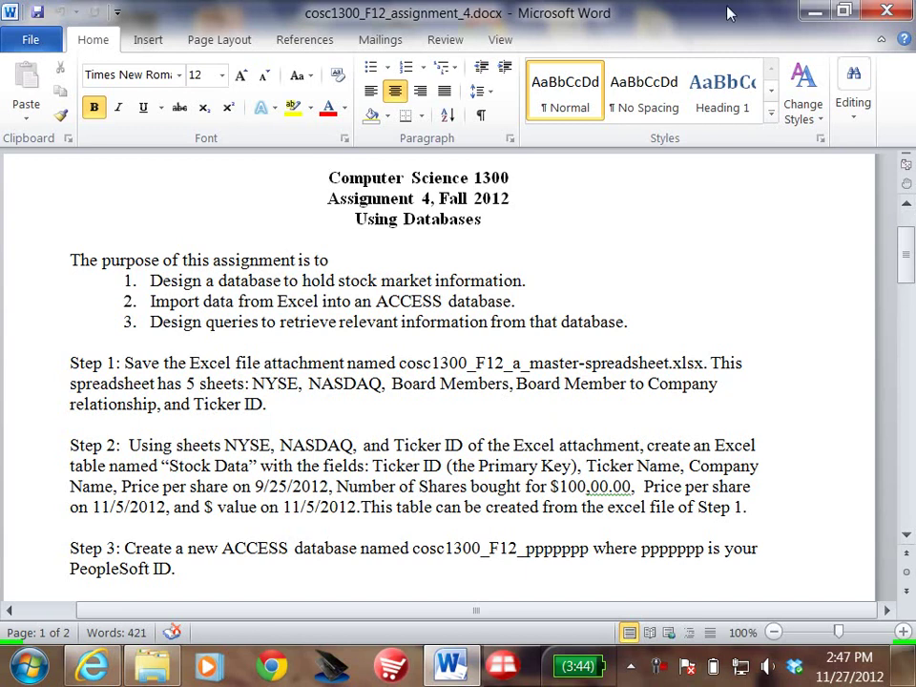
Minimize the assignment document and open cosc1300_F12_a4_master-spreadsheet.xlsx to view the NASDAQ sheet from its first rows
click(815, 13)
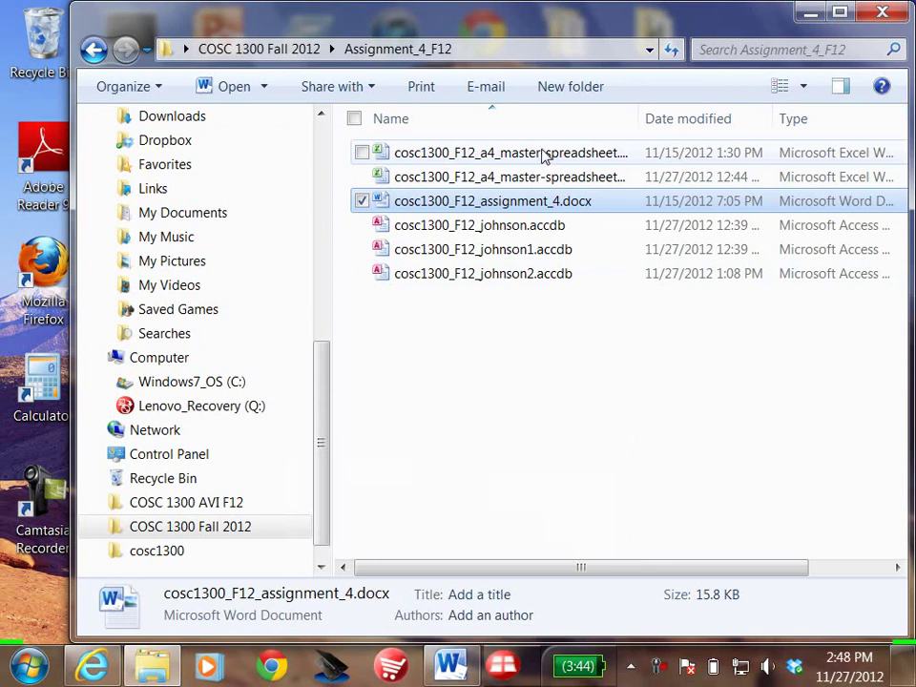
double_click(378, 156)
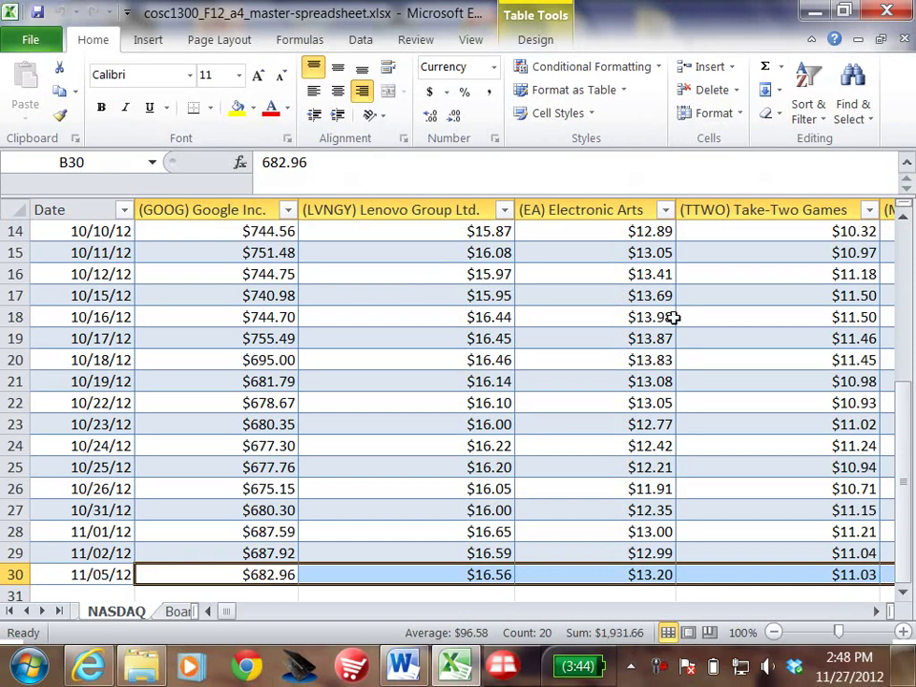
drag(903, 456, 910, 250)
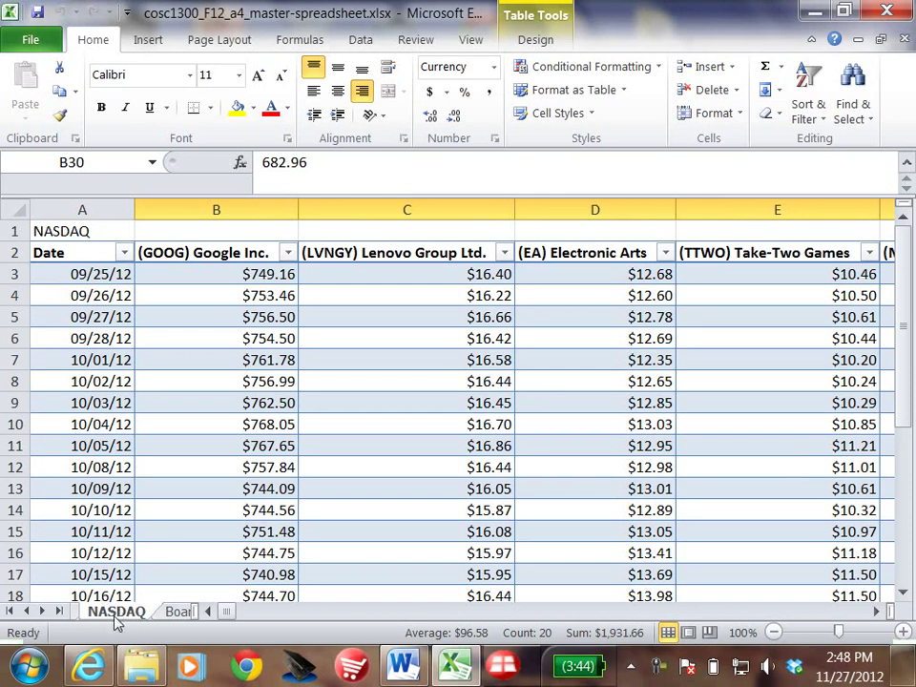
Look through the workbook's sheet names and open the NYSE sheet to examine its stock prices from the first rows
click(27, 612)
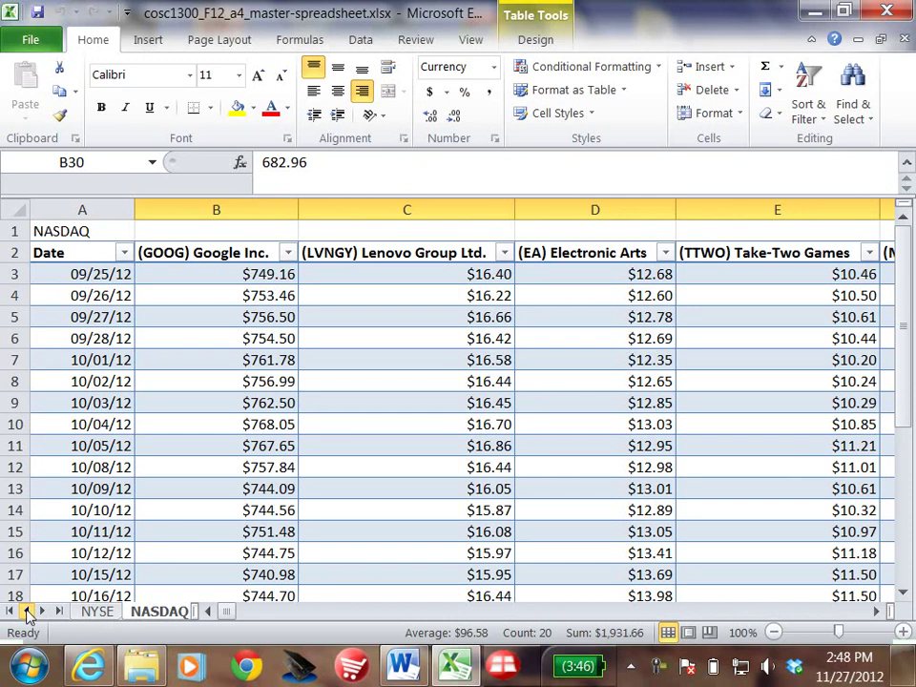
click(42, 611)
click(42, 611)
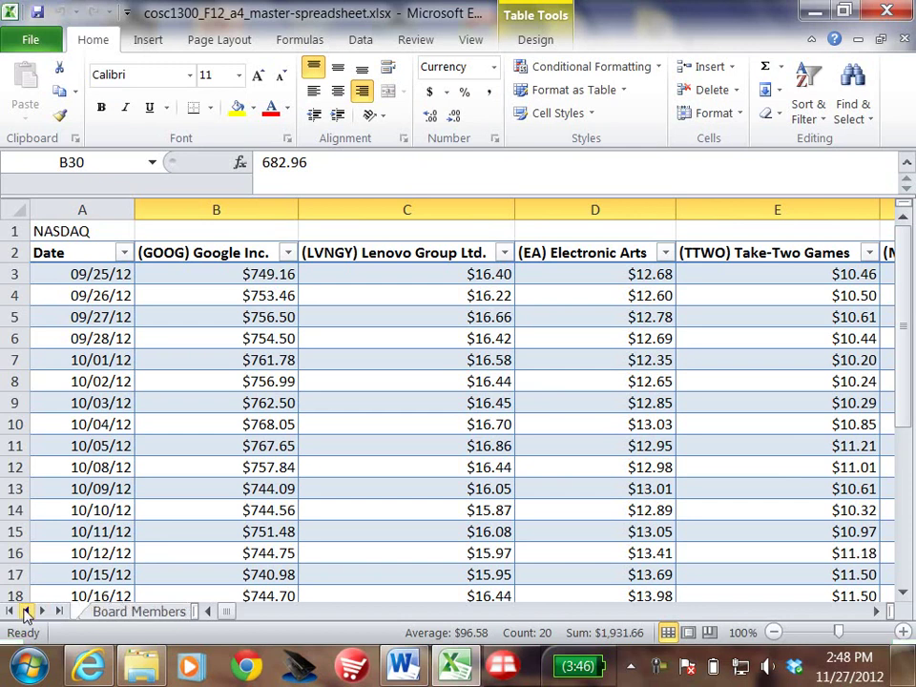
click(27, 612)
click(27, 611)
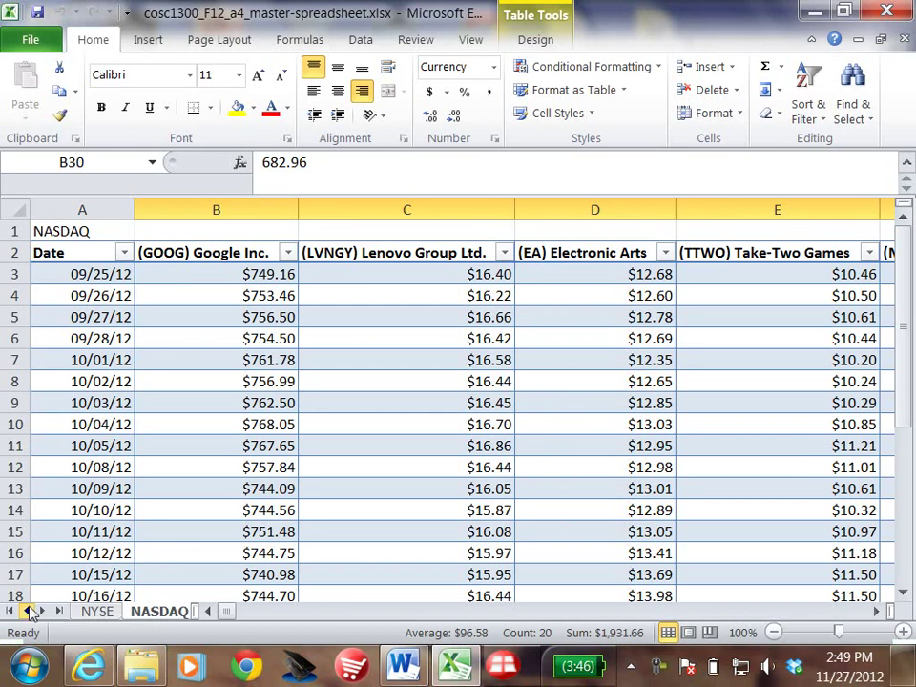
click(95, 612)
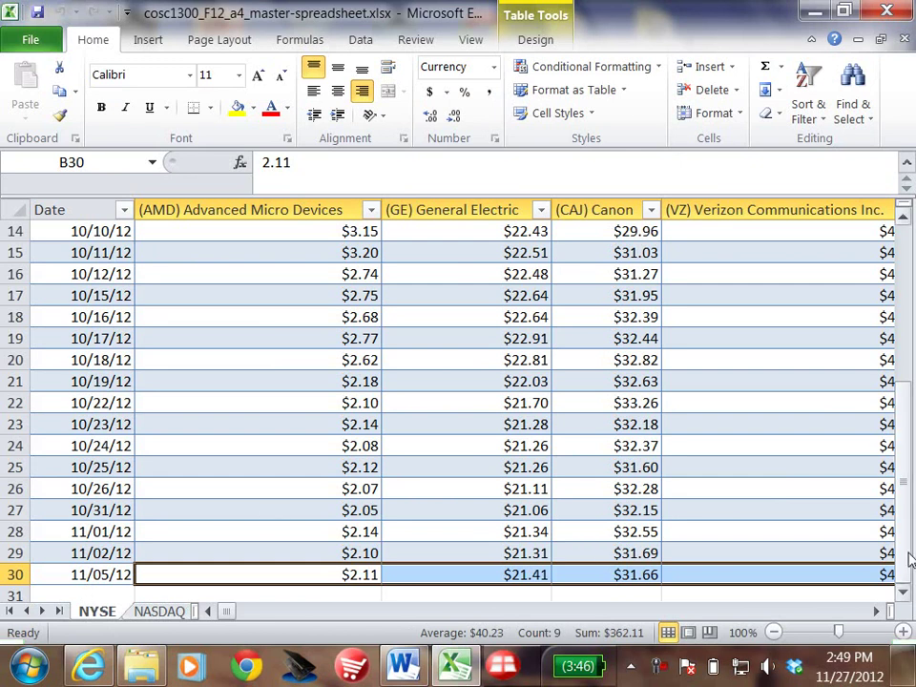
drag(902, 485, 904, 235)
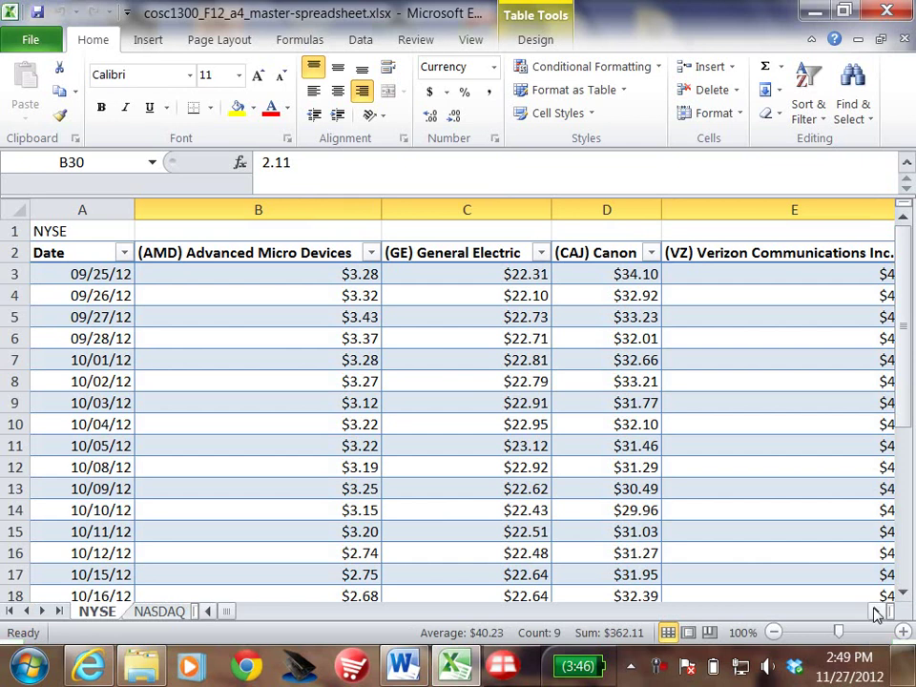
Look across all company columns of the NYSE sheet, from Advanced Micro Devices through Dell, and return to the Date column
click(876, 614)
click(877, 614)
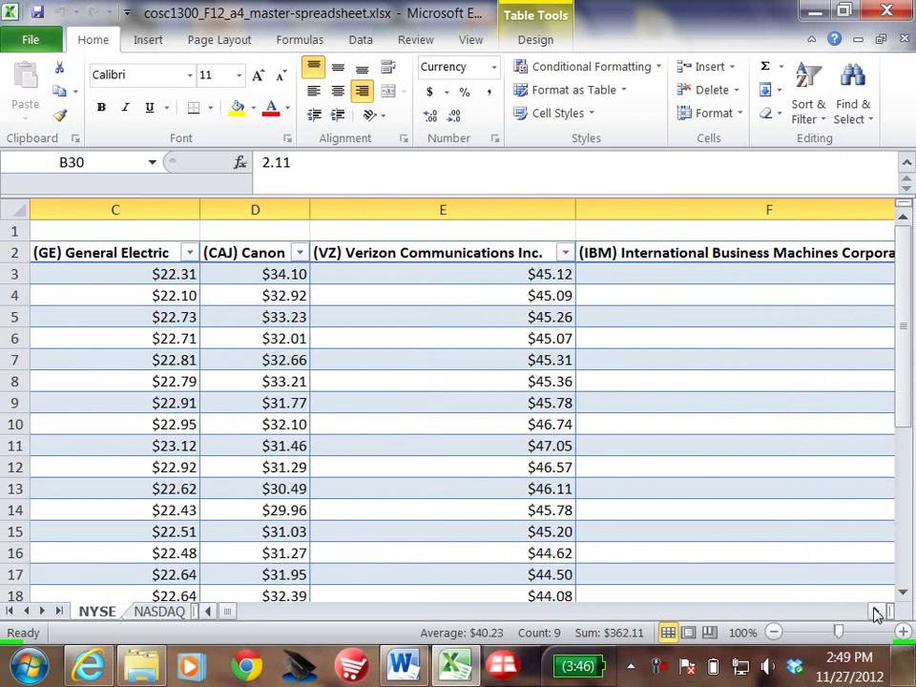
click(876, 614)
click(876, 614)
click(876, 614)
click(876, 614)
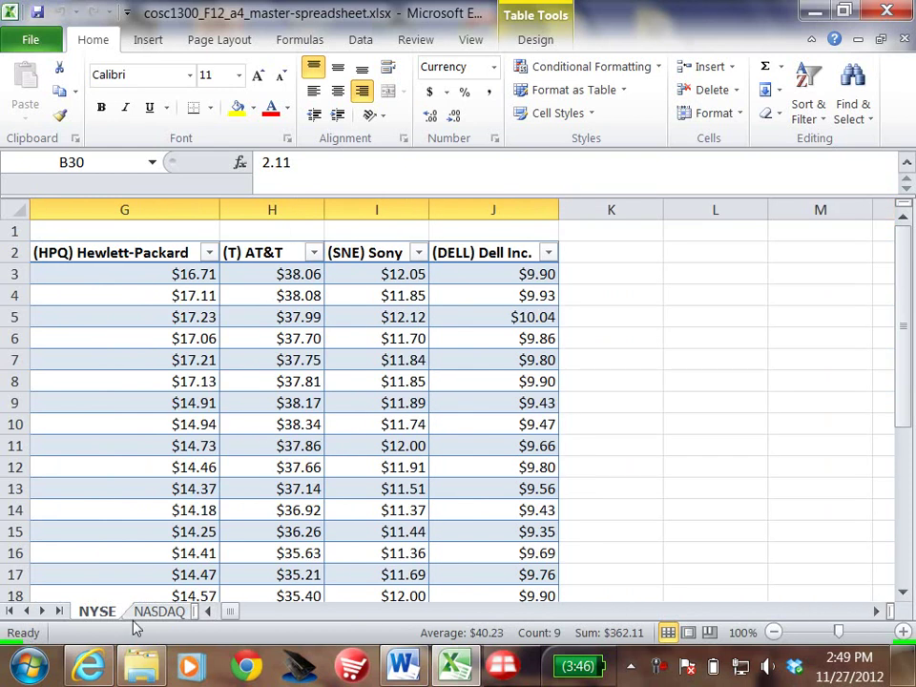
click(207, 613)
click(208, 613)
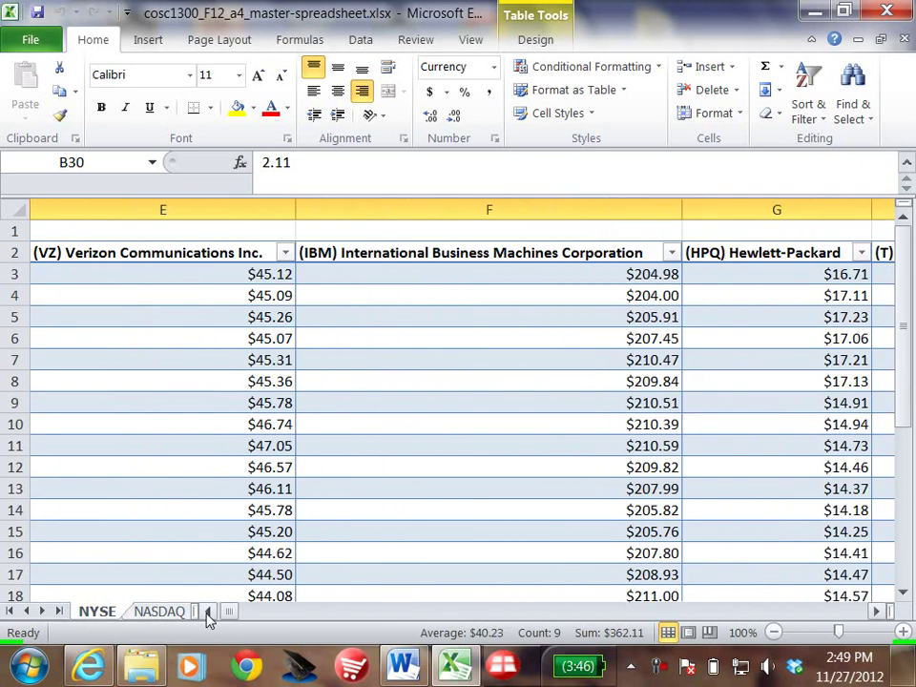
click(208, 613)
click(207, 613)
click(208, 613)
click(207, 612)
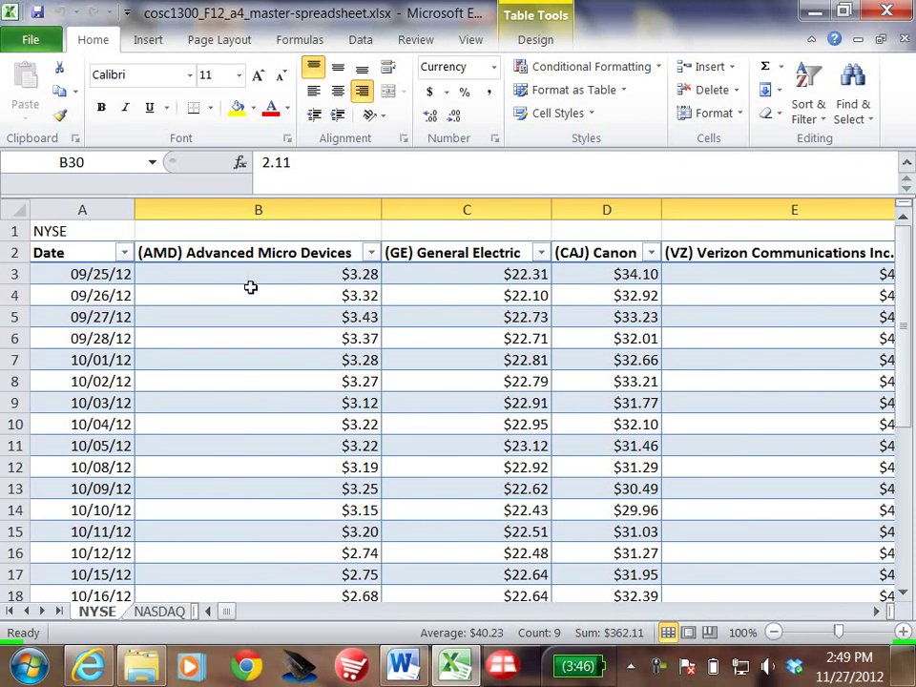
Examine the Advanced Micro Devices prices for 09/25/12 through 09/27/12 on the NYSE sheet, along with the column's header
click(328, 274)
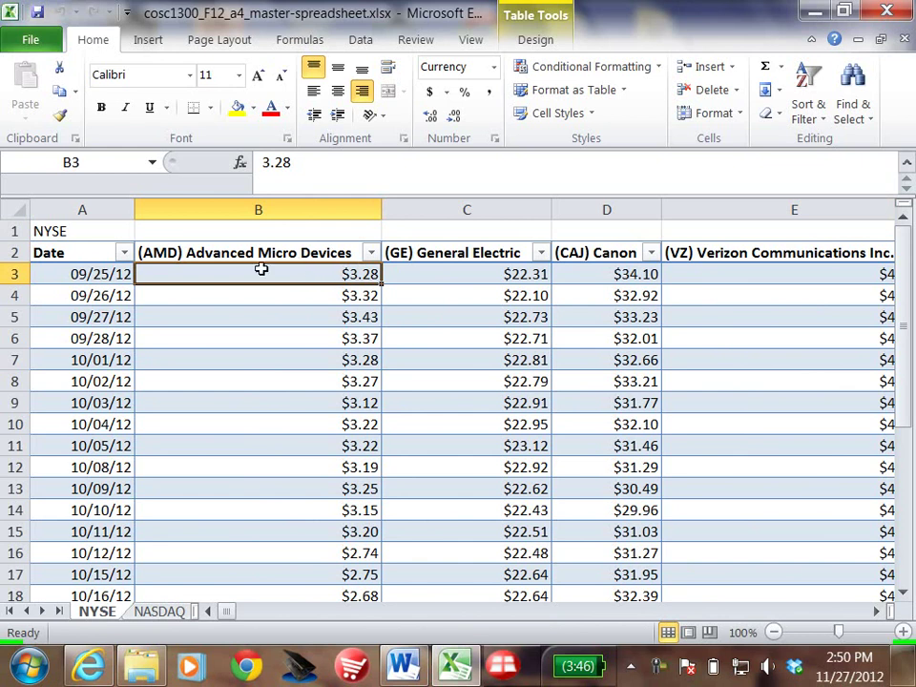
click(310, 297)
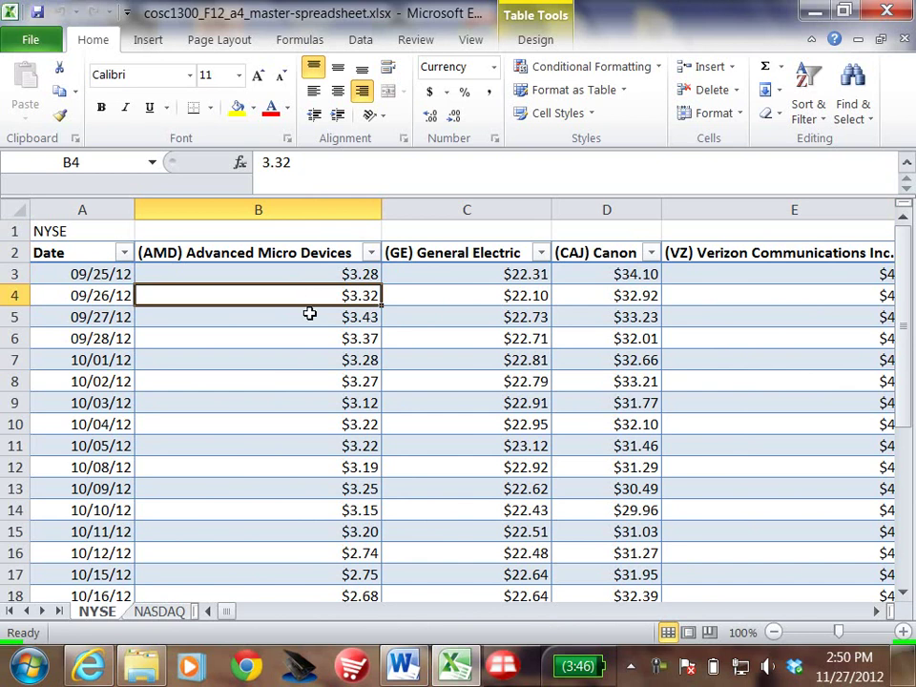
click(304, 315)
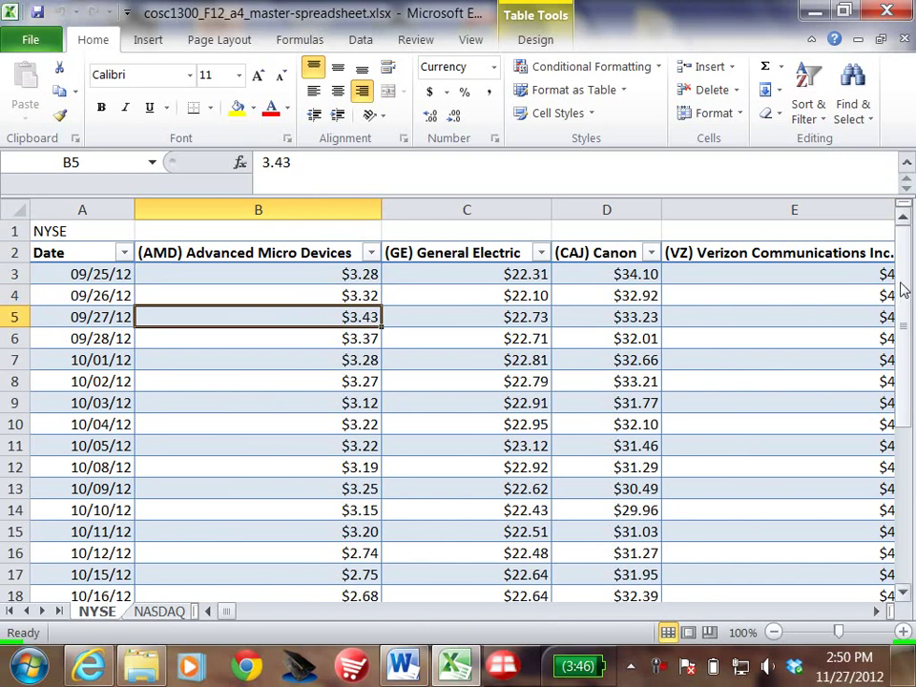
drag(902, 288, 755, 192)
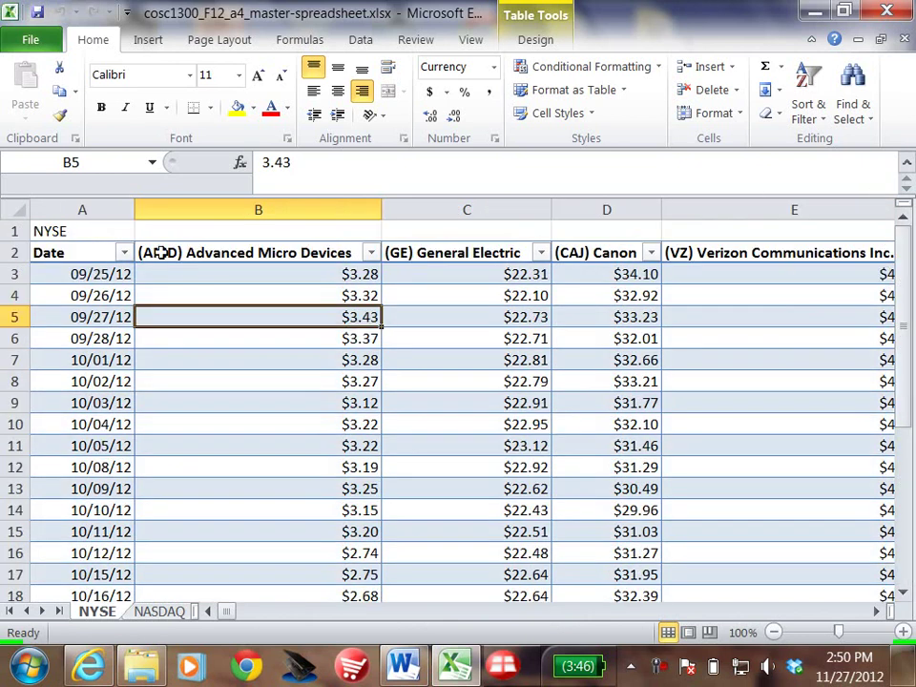
click(235, 252)
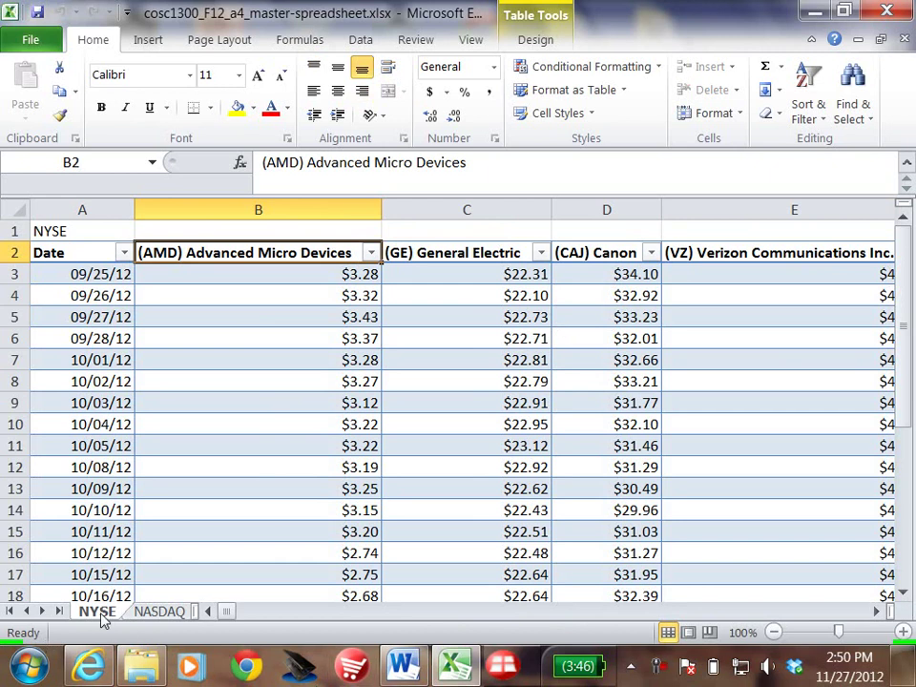
View the NASDAQ sheet, and open the Board Members sheet to examine its PID and name columns from the first row
click(160, 612)
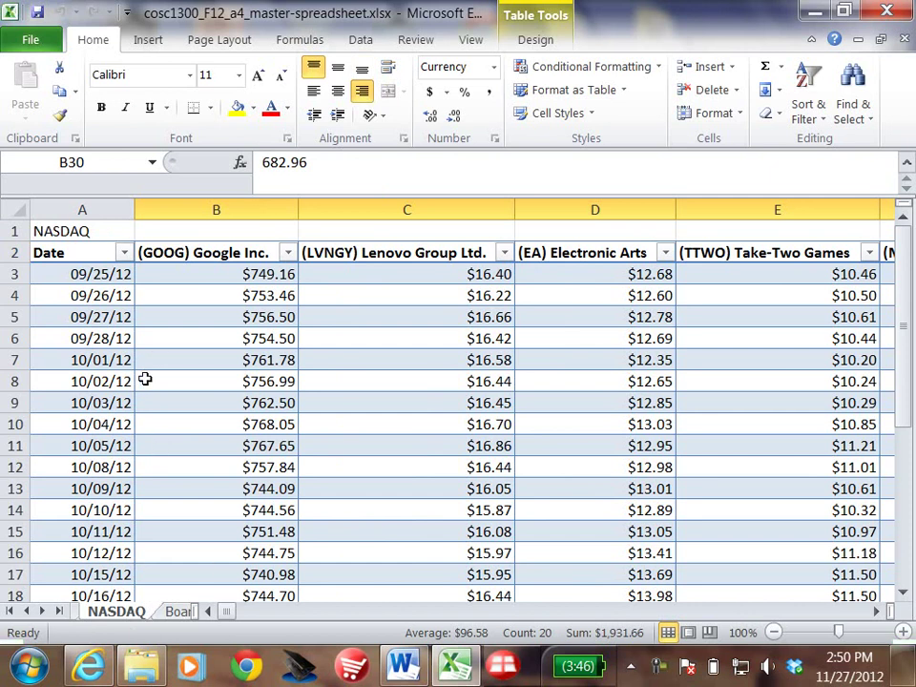
click(179, 612)
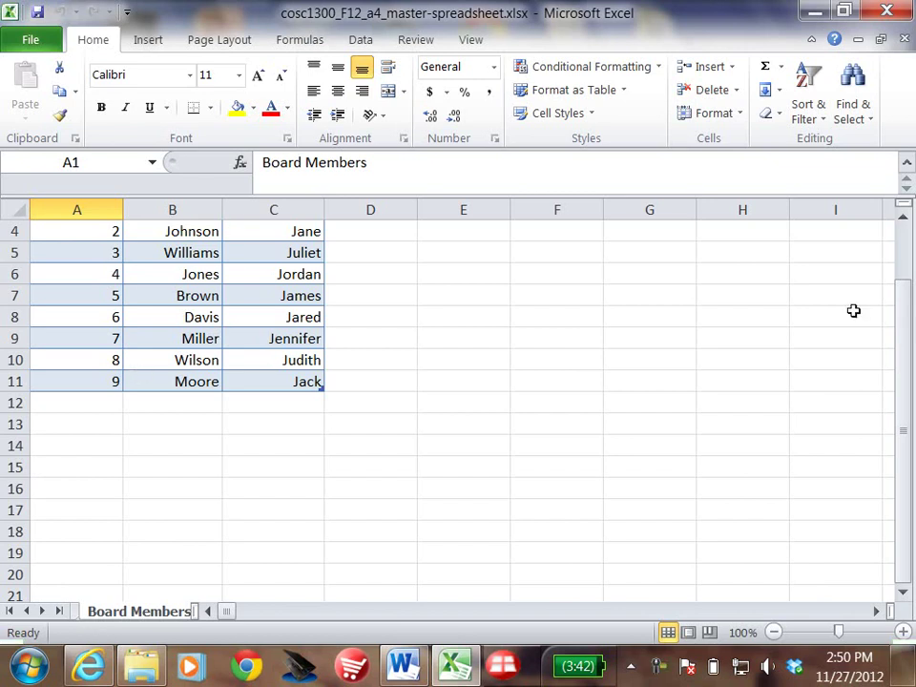
drag(906, 359, 906, 276)
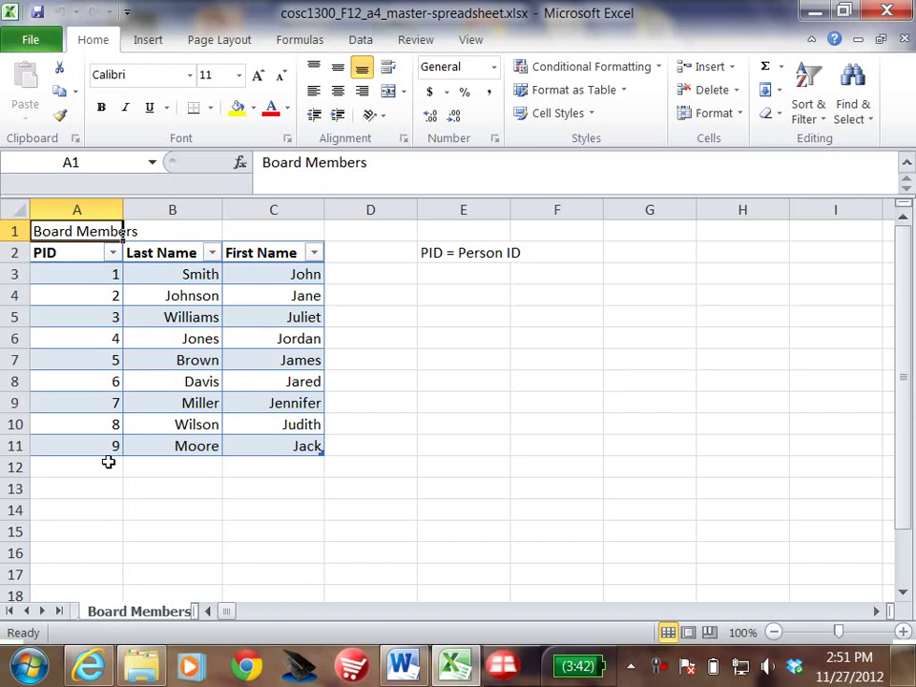
Open the MtoC Relation sheet and examine the TID values paired with PID 1 in rows 3, 8, 10 and 15
click(41, 611)
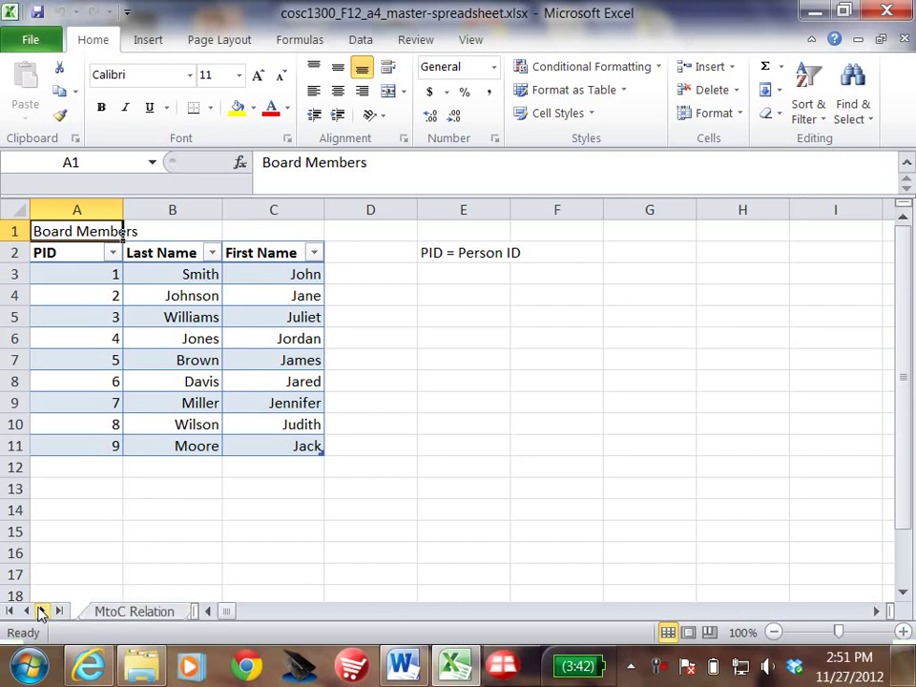
click(113, 612)
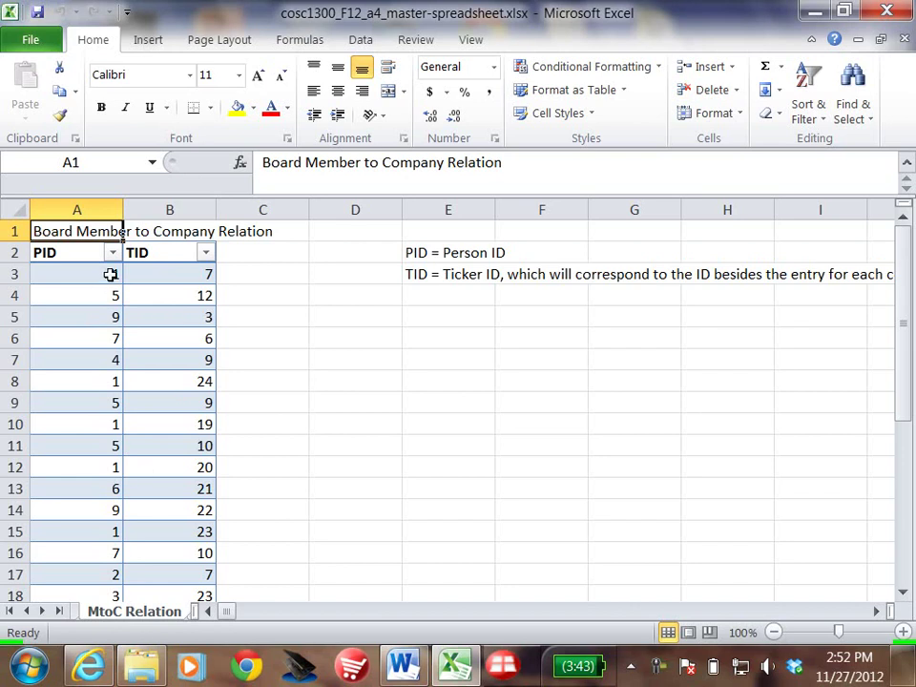
click(190, 272)
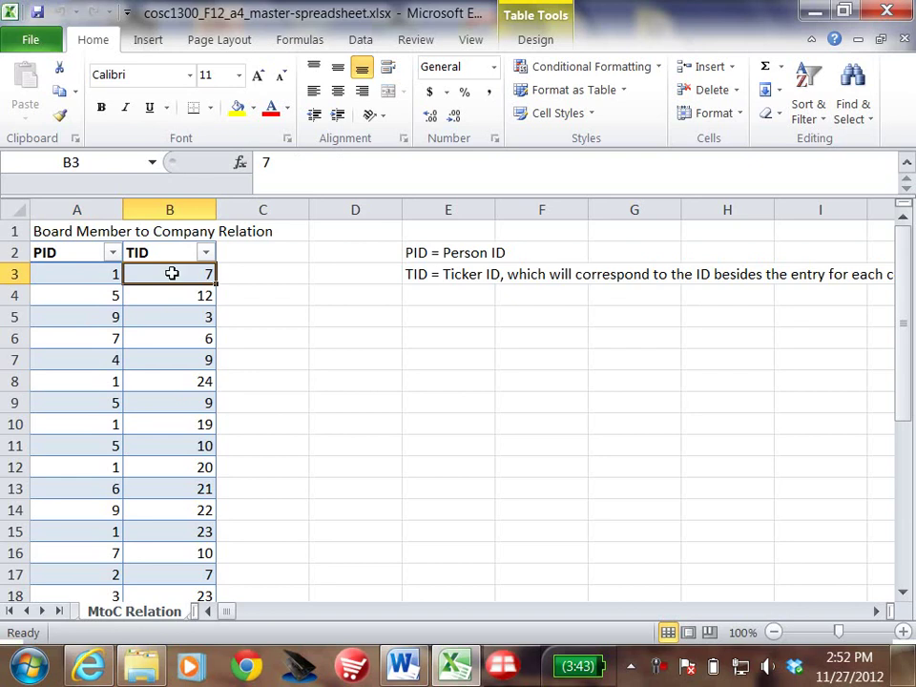
click(195, 380)
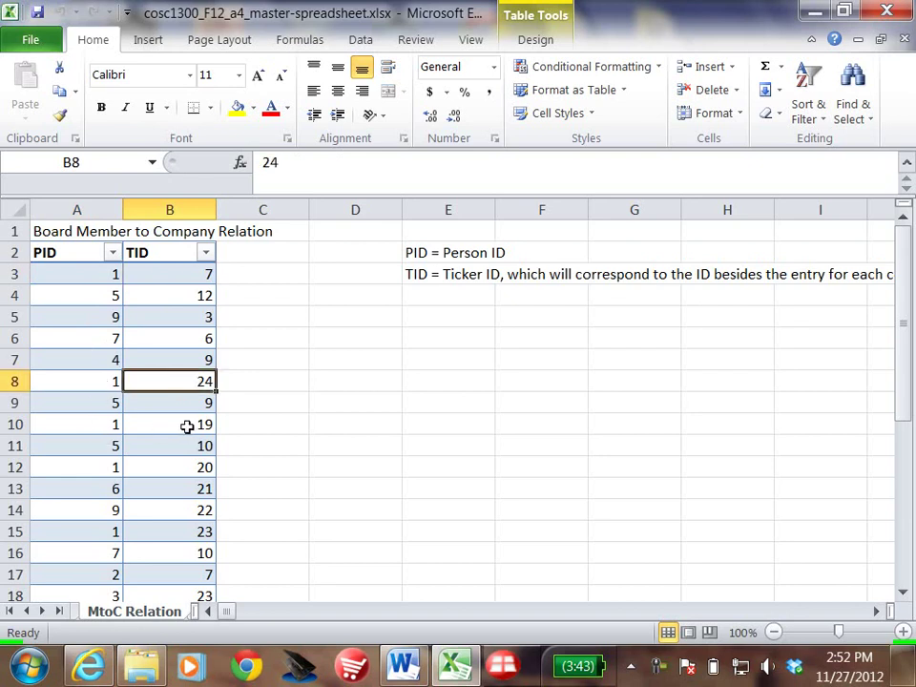
click(187, 427)
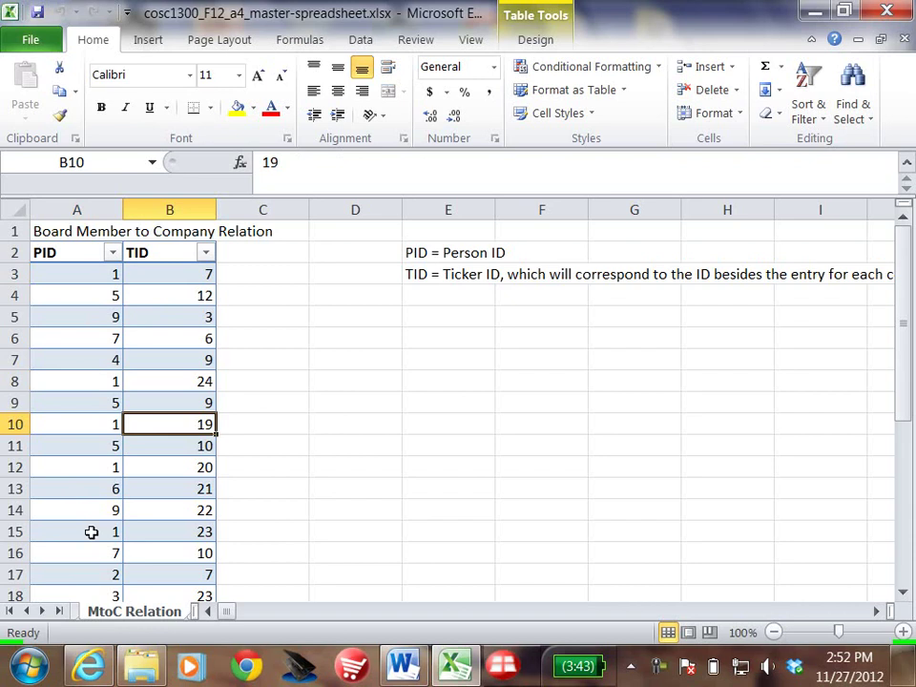
click(180, 532)
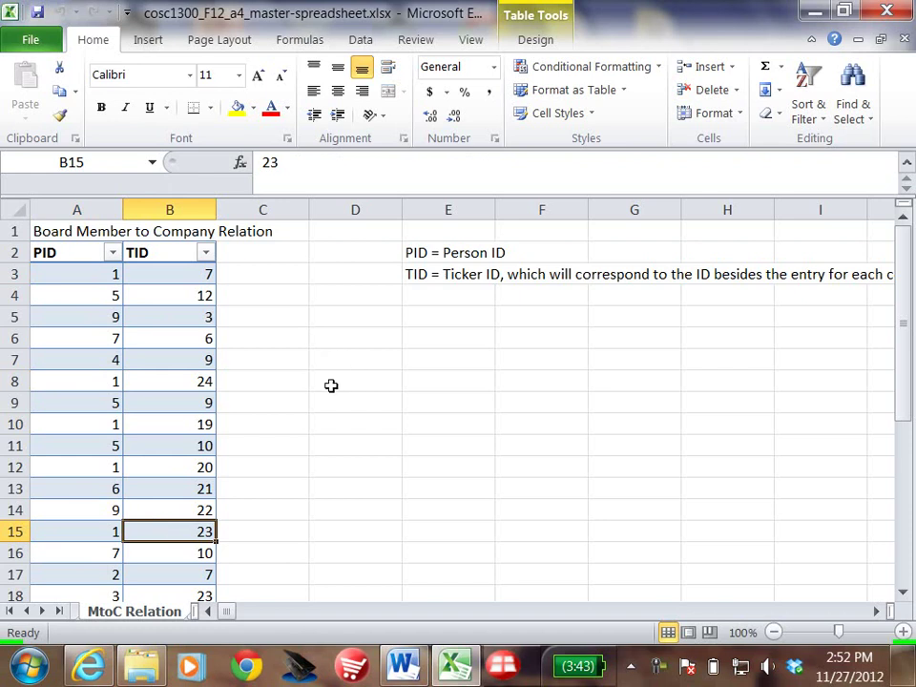
Open the TkrID sheet and examine its ticker list, highlighting AMD through DELL and the tickers from GOOG onward
click(42, 611)
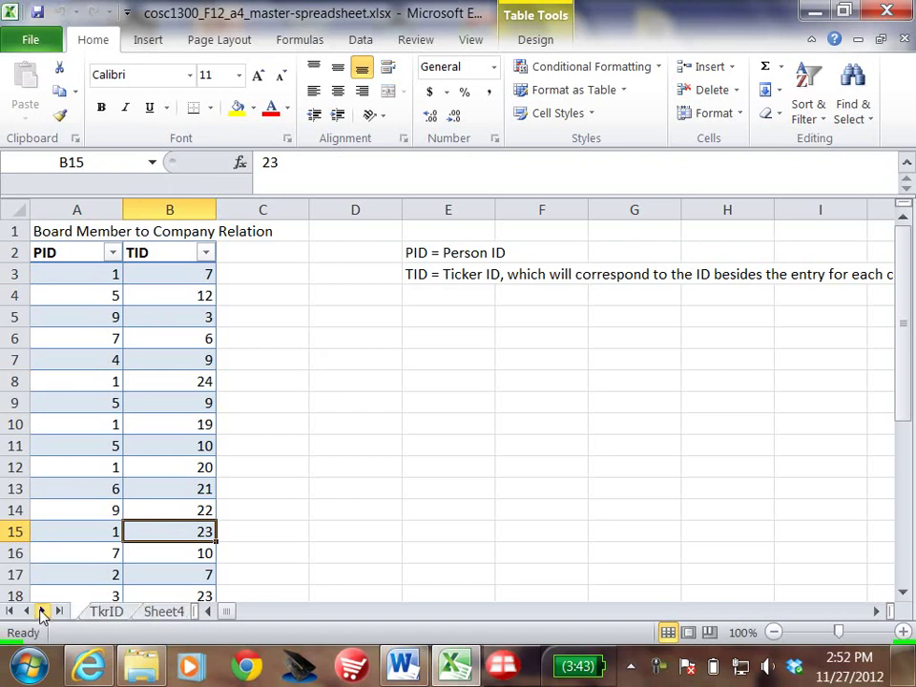
click(107, 612)
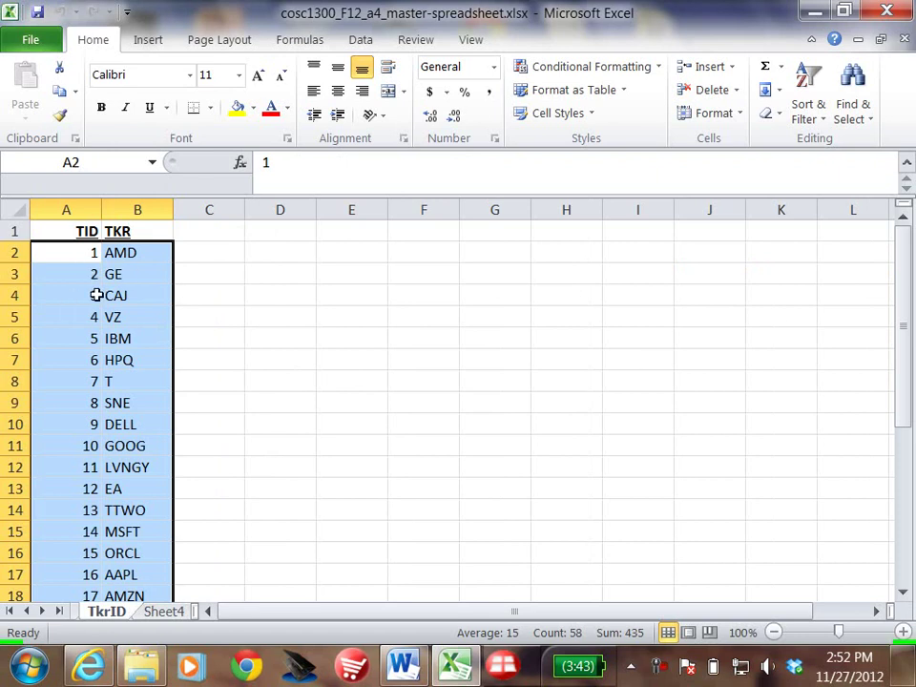
click(736, 317)
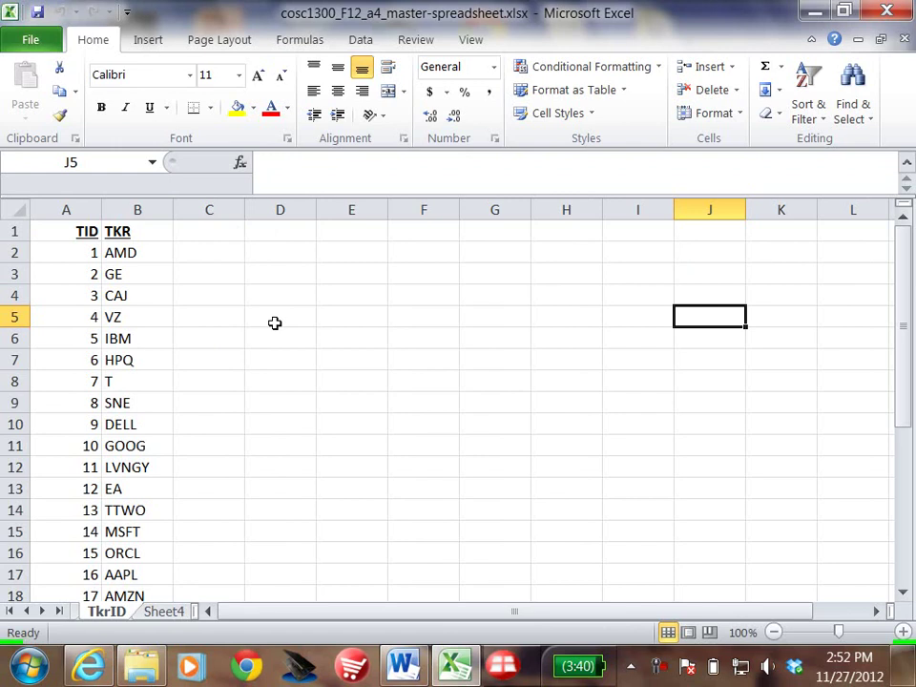
click(111, 253)
drag(111, 253, 148, 421)
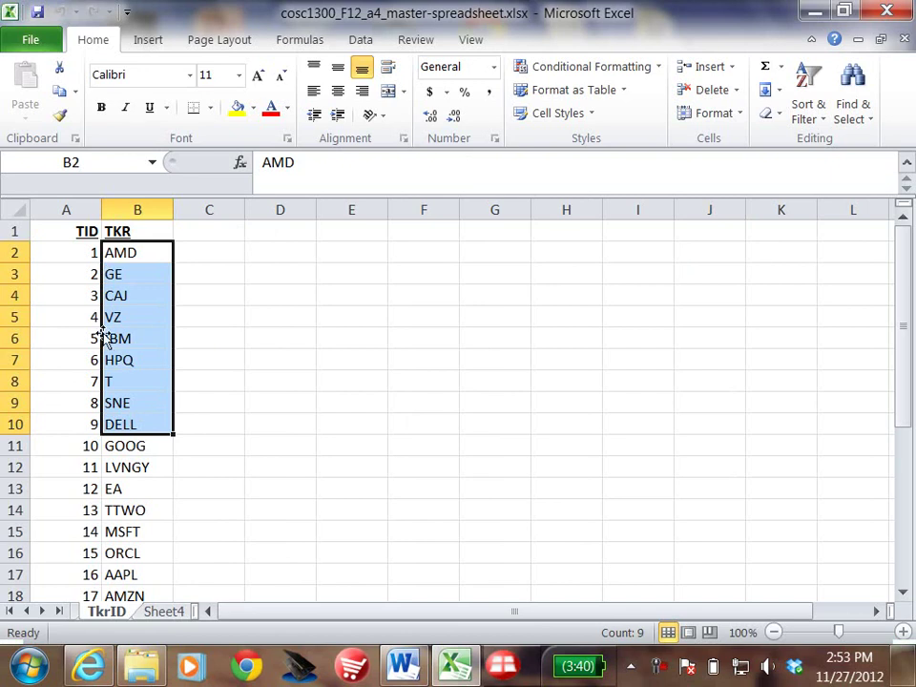
click(590, 353)
click(115, 446)
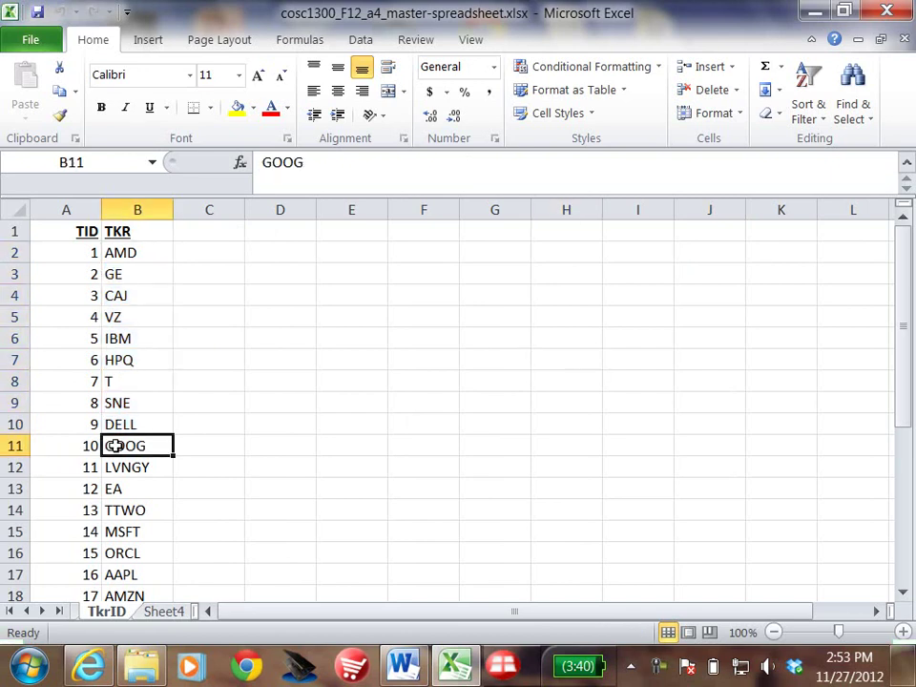
drag(115, 446, 119, 532)
click(399, 440)
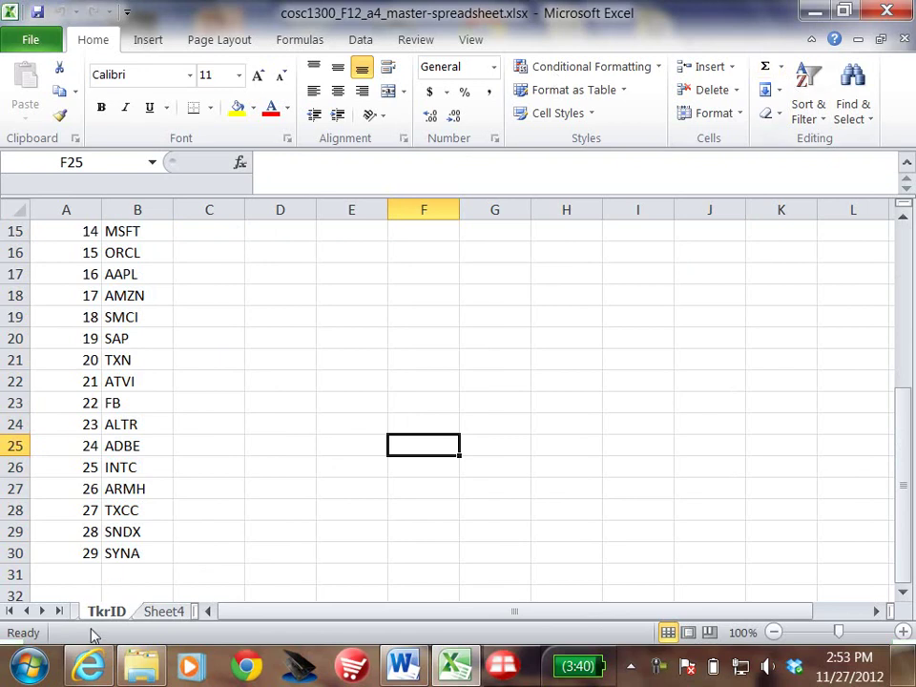
Bring the NYSE and NASDAQ sheet names back into view, minimize the workbook and switch to cosc1300_F12_assignment_4.docx in Word
click(27, 612)
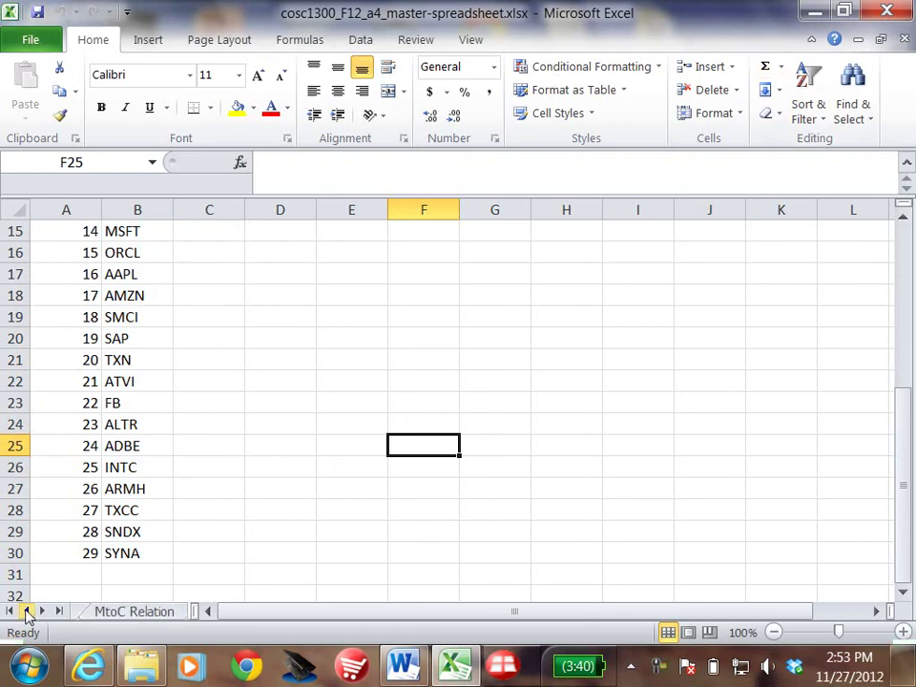
click(26, 612)
click(27, 612)
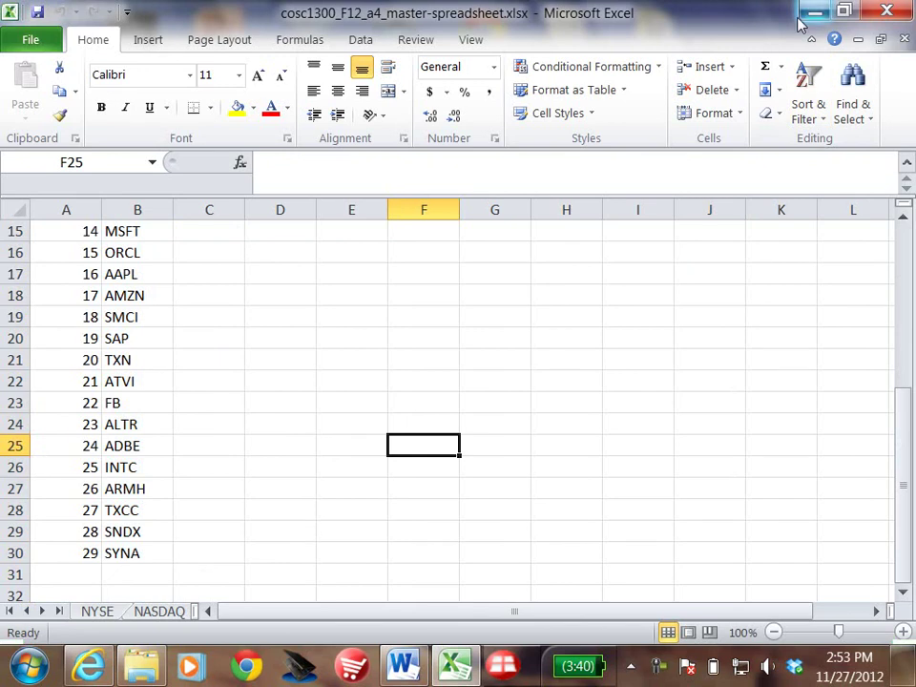
click(810, 13)
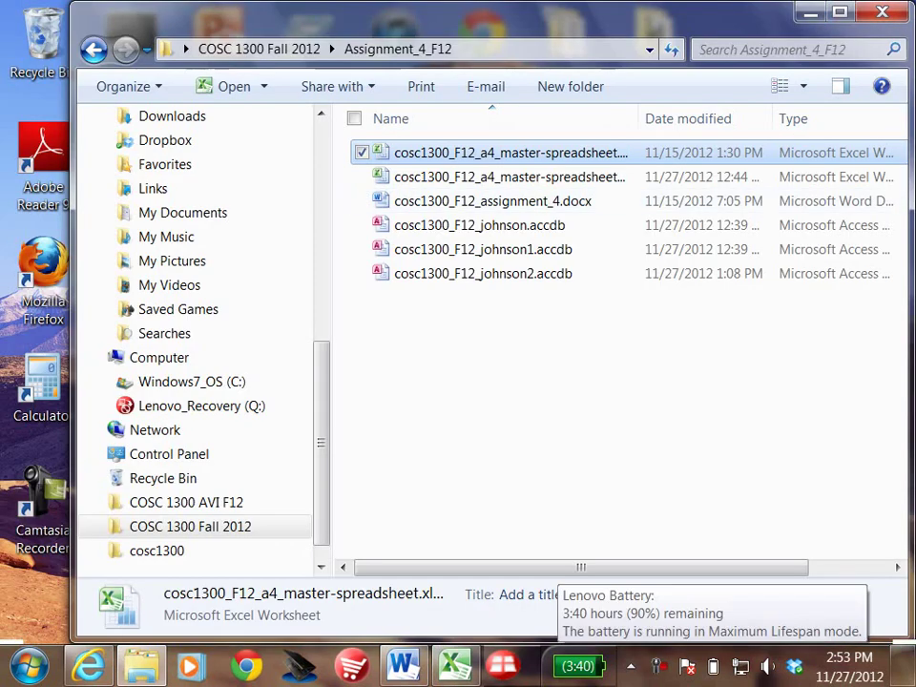
click(401, 666)
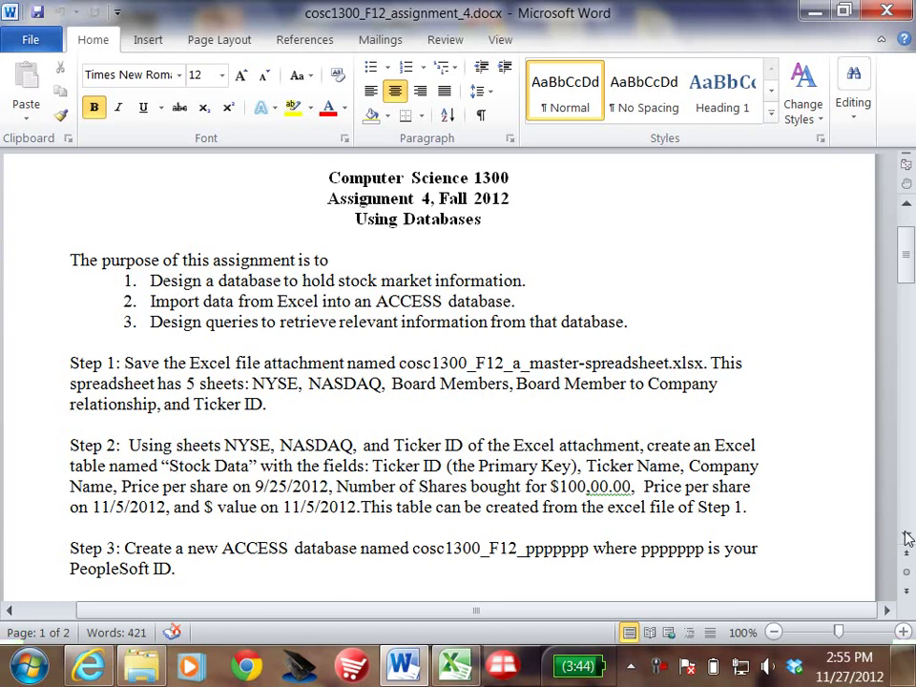
Read Steps 3 and 4 of the assignment, highlighting the database name cosc1300_F12_ppppppp and the Excel table name "Stock Data"
scroll(908, 540, down, 4)
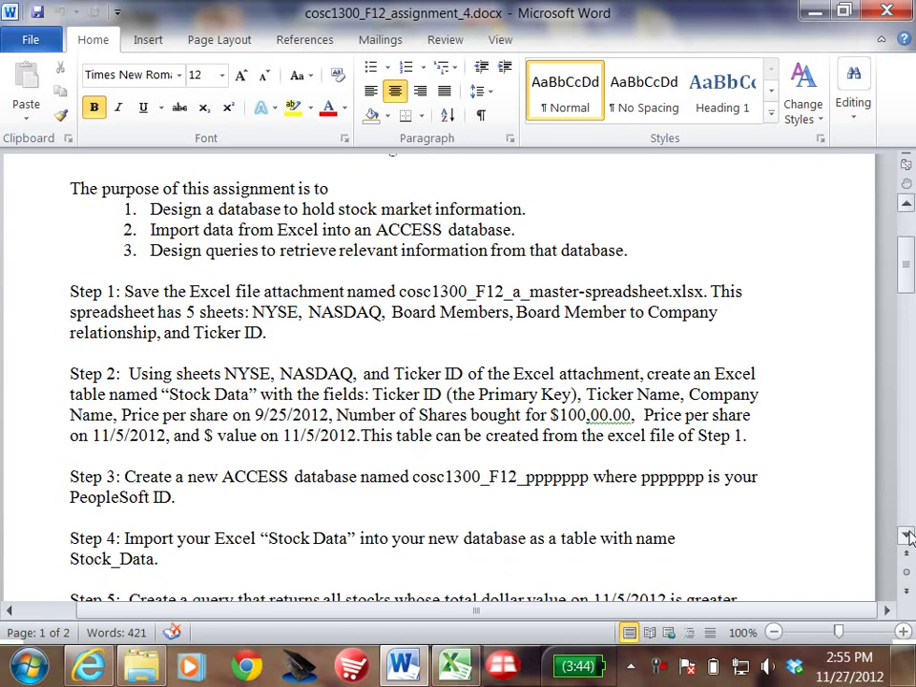
scroll(908, 539, down, 3)
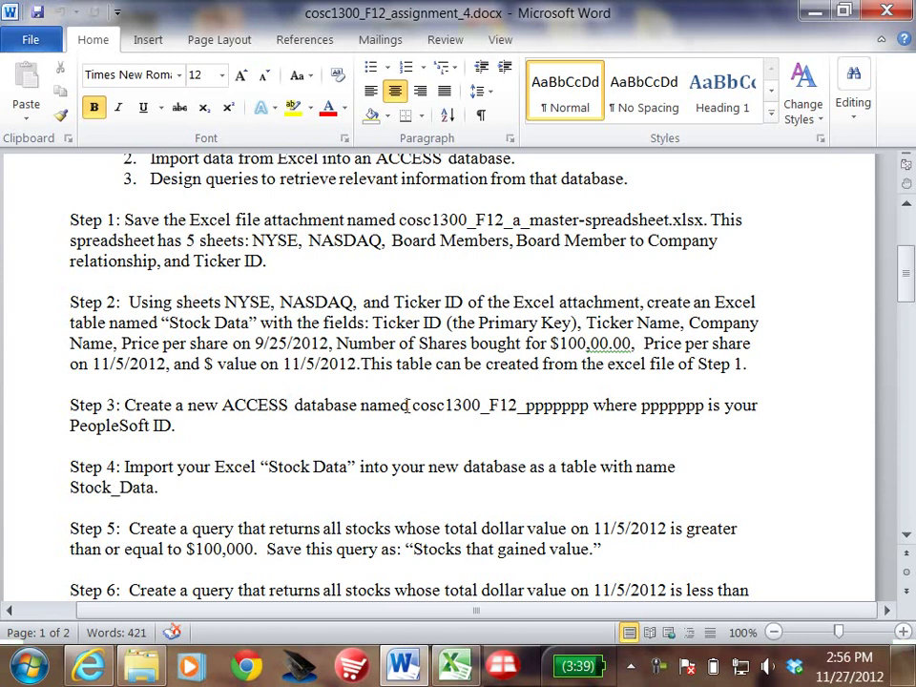
drag(416, 405, 569, 410)
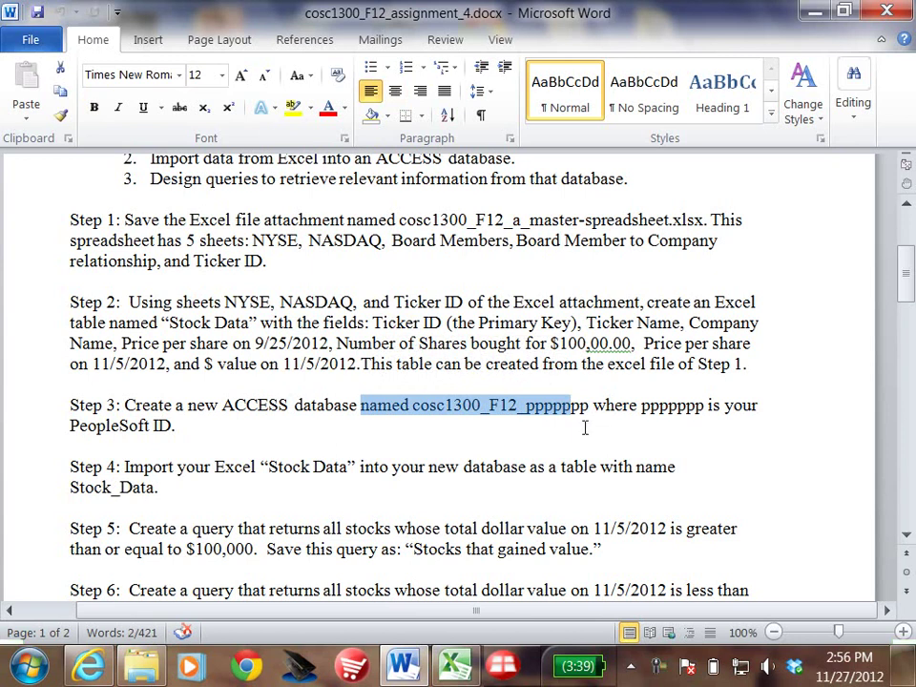
click(584, 428)
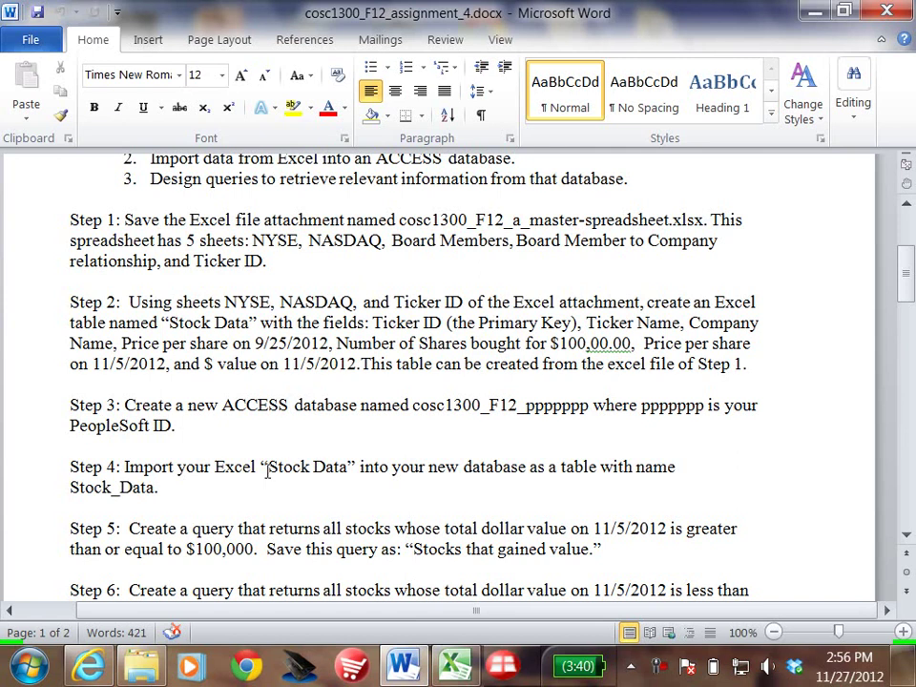
drag(261, 466, 345, 467)
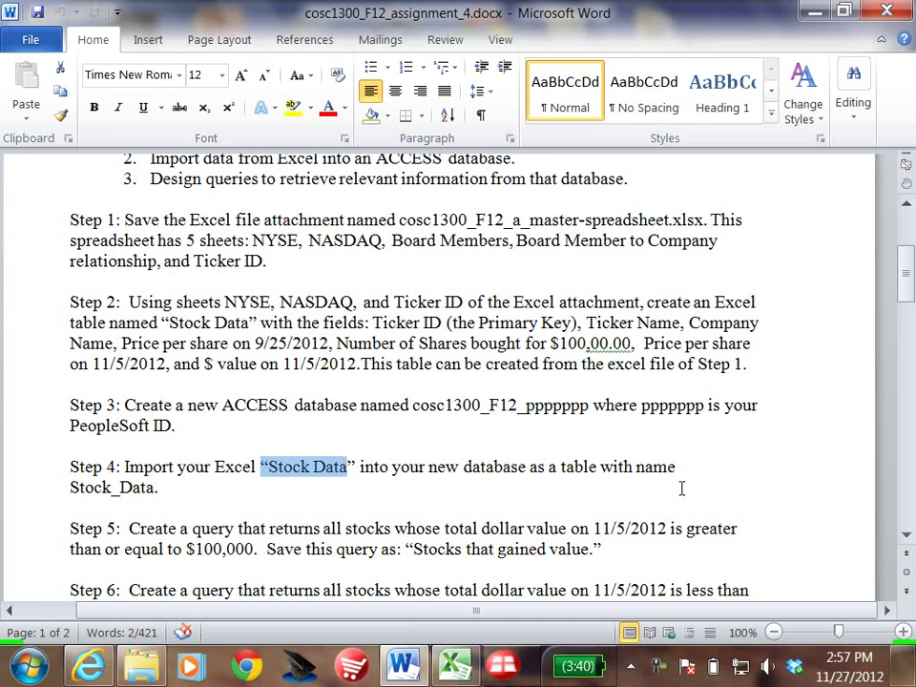
click(742, 466)
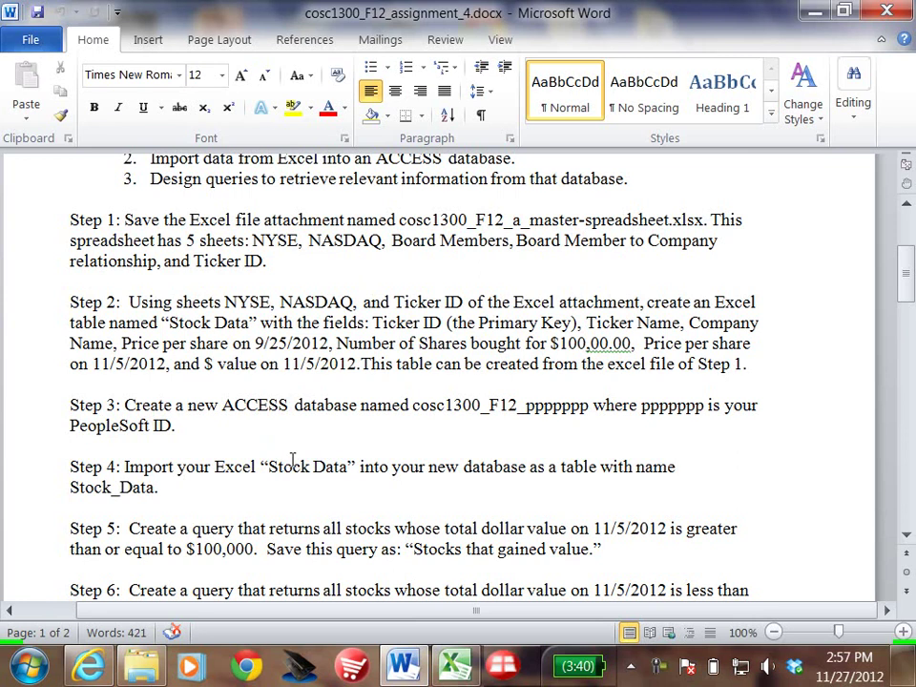
Move down the assignment document to read the query instructions in Steps 5 to 7
click(907, 536)
click(907, 537)
click(907, 536)
click(907, 537)
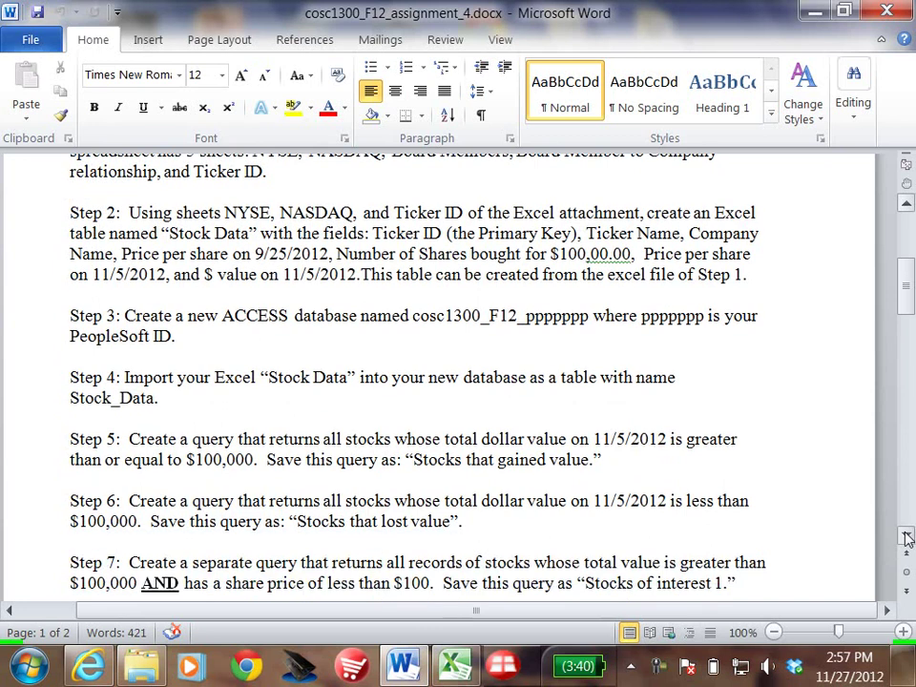
Read the query instructions in Steps 7 to 9 of the assignment, including the names for saving each query
click(907, 536)
click(907, 537)
click(907, 537)
click(907, 536)
click(907, 536)
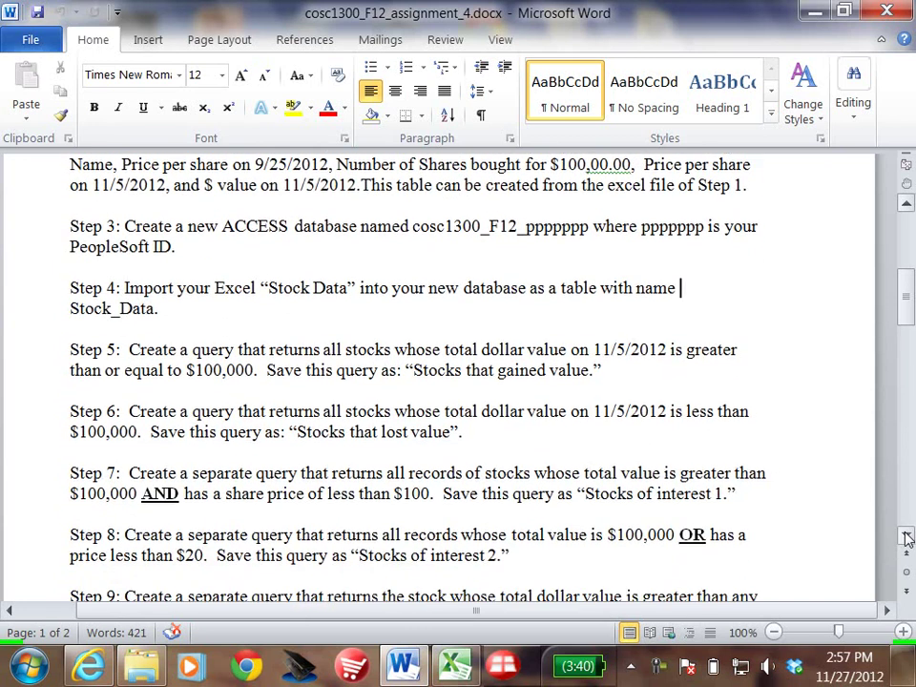
click(906, 537)
click(907, 536)
click(906, 536)
click(907, 536)
click(907, 536)
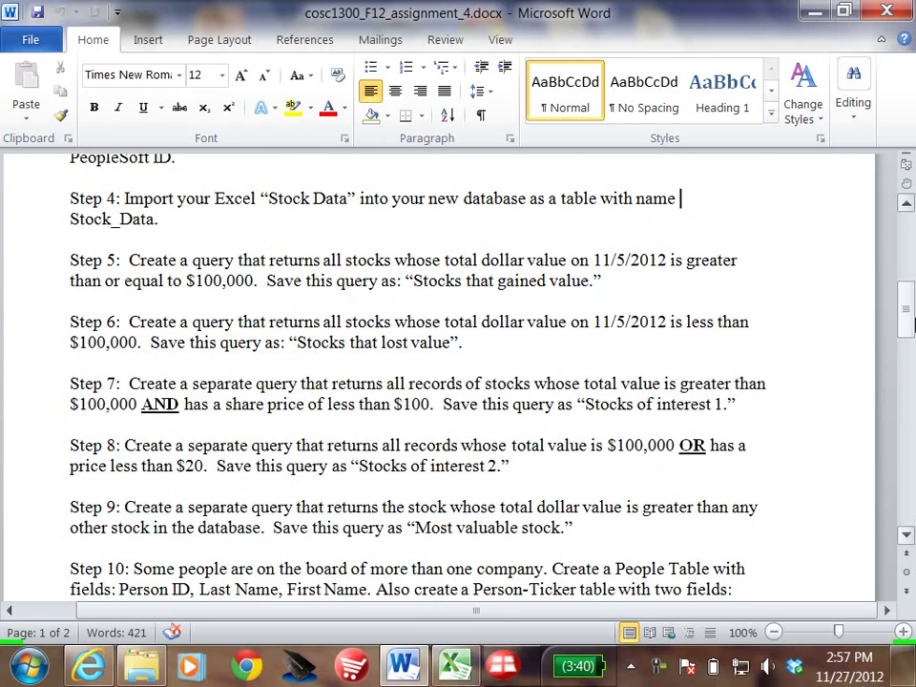
Return to Step 1 of the assignment and reread the instructions through Step 9
drag(907, 317, 910, 289)
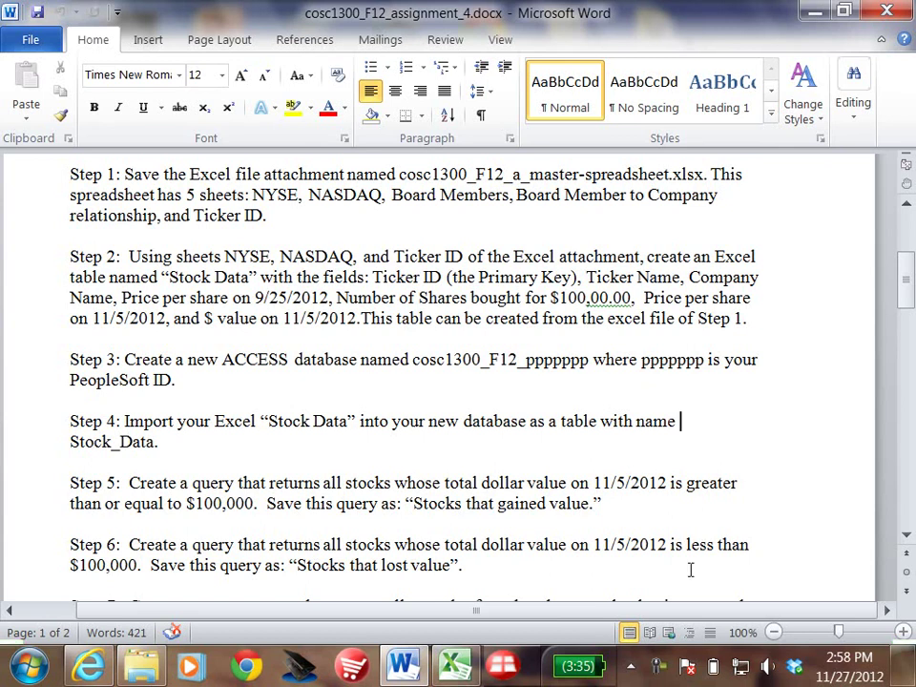
click(908, 536)
click(907, 537)
click(908, 537)
click(908, 537)
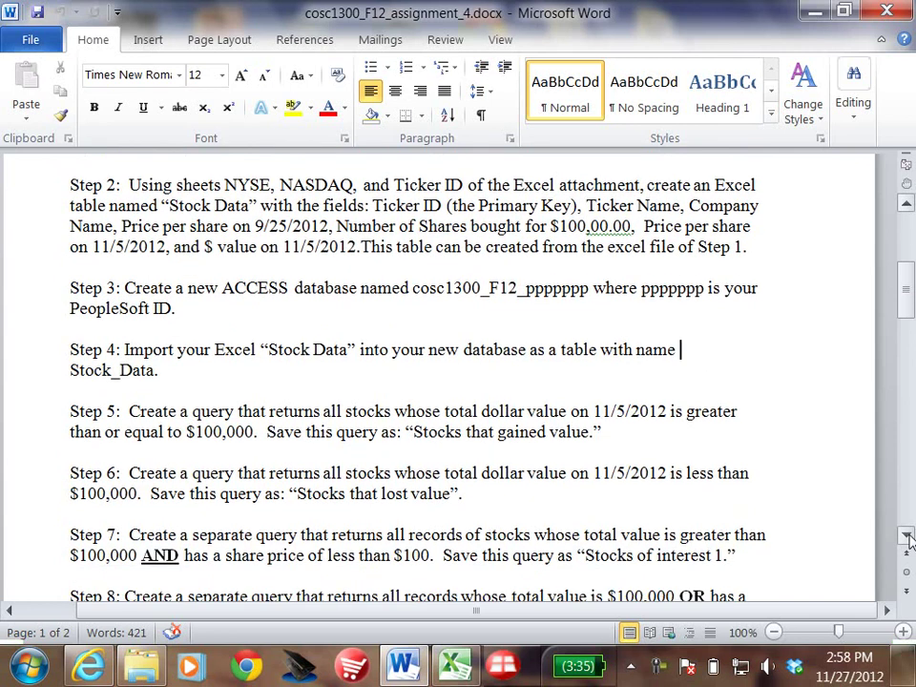
click(908, 536)
click(908, 537)
click(908, 536)
click(908, 536)
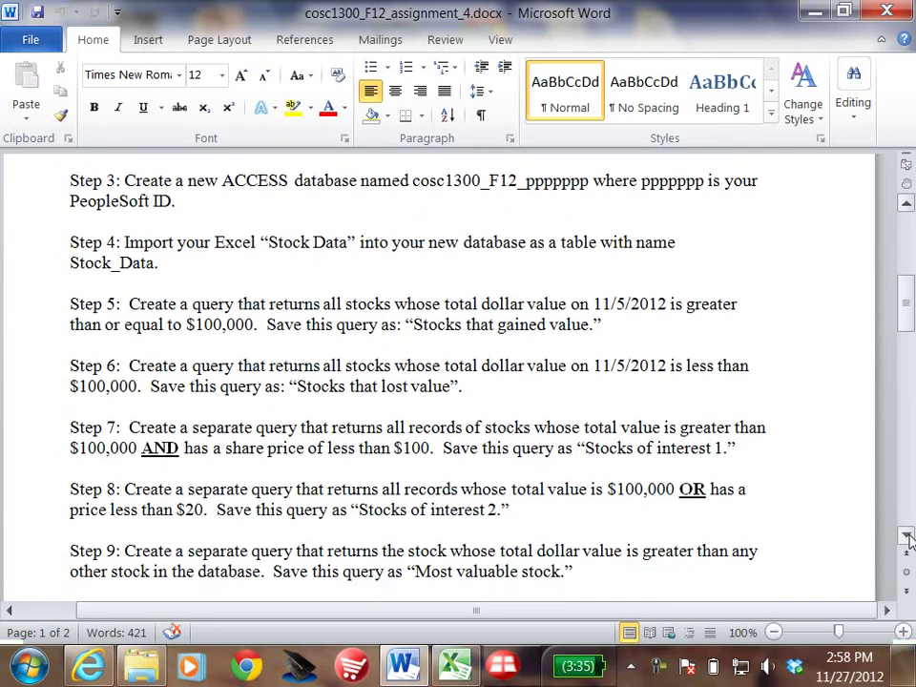
click(907, 537)
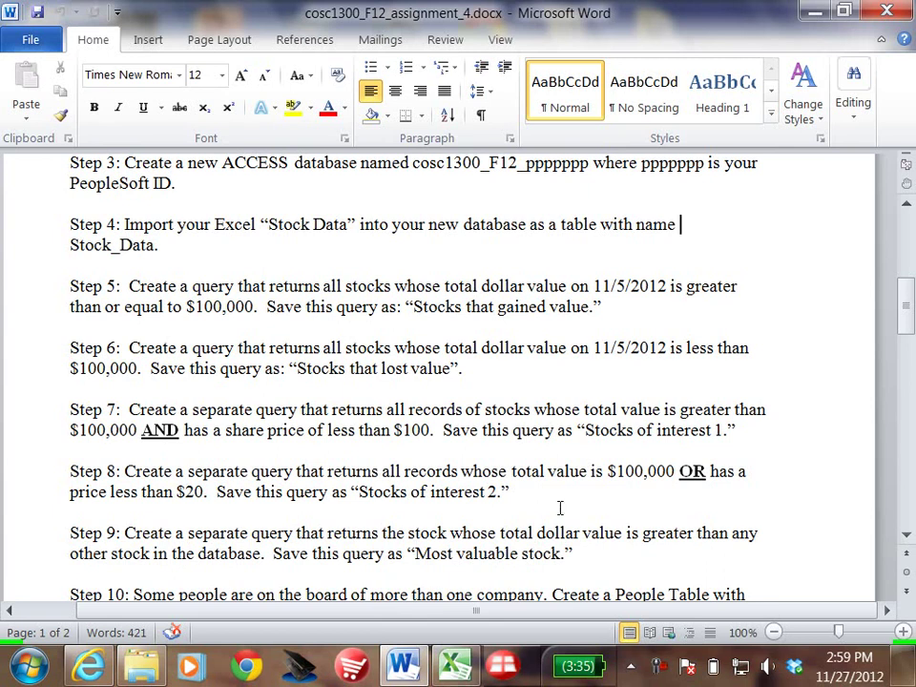
Read Step 10 of the assignment on the People Table, the Person-Ticker table and the Person ID query
click(908, 535)
click(908, 536)
click(908, 536)
click(908, 535)
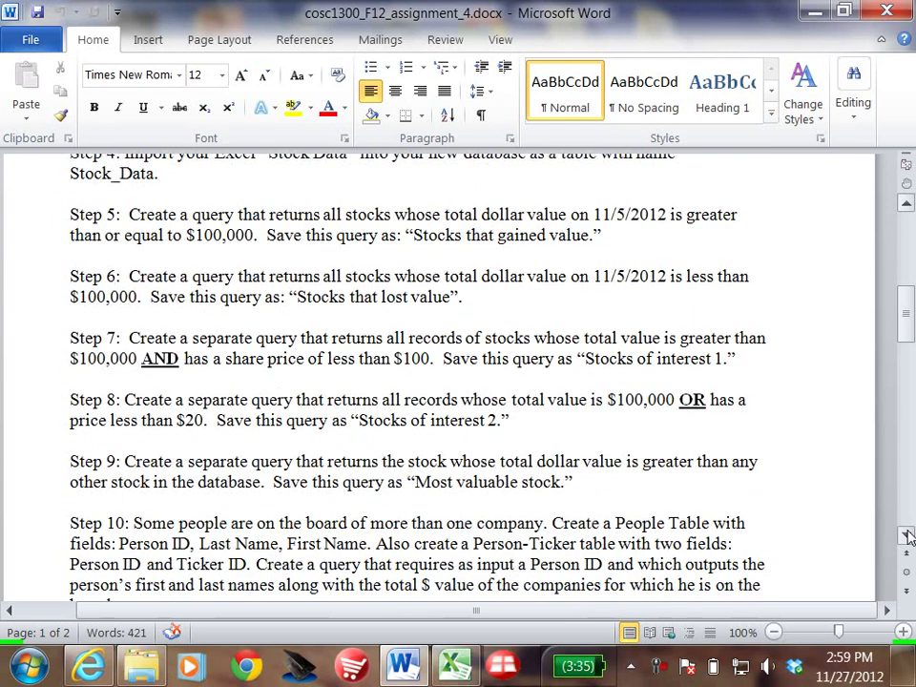
click(908, 535)
click(908, 535)
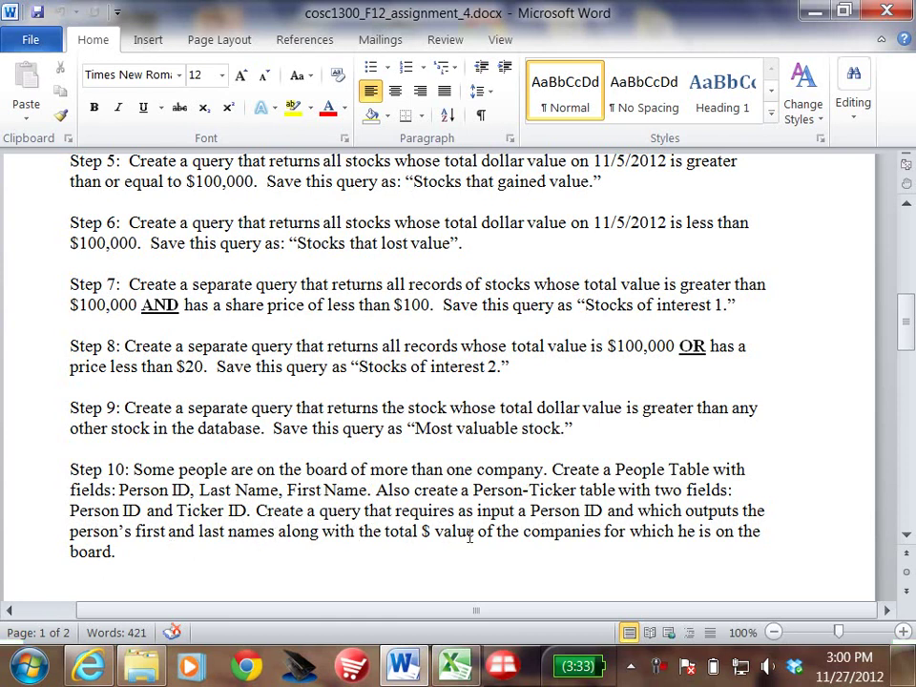
Minimize the Word document and open the first cosc1300_F12 Access database in the Assignment_4_F12 folder
click(812, 13)
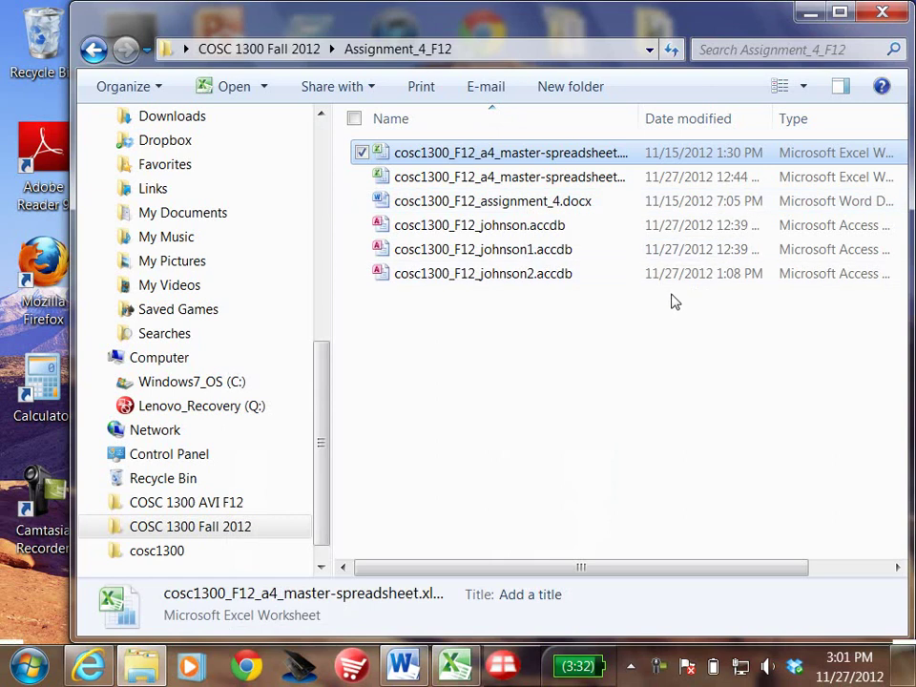
click(380, 225)
double_click(380, 225)
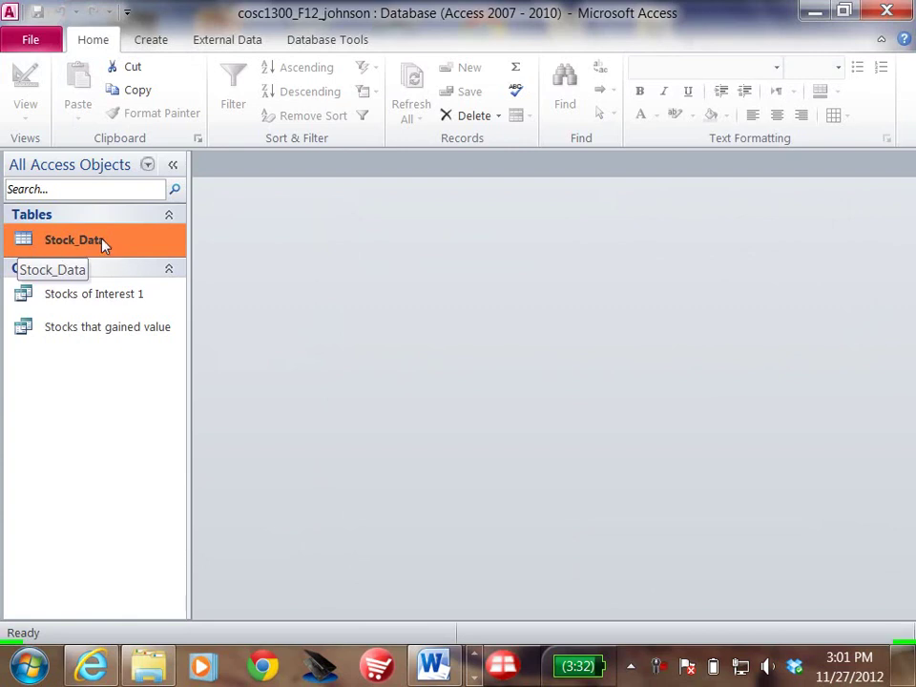
Open the Stock_Data table and examine its columns from ID through $ V 11/5, returning to the first column
double_click(22, 241)
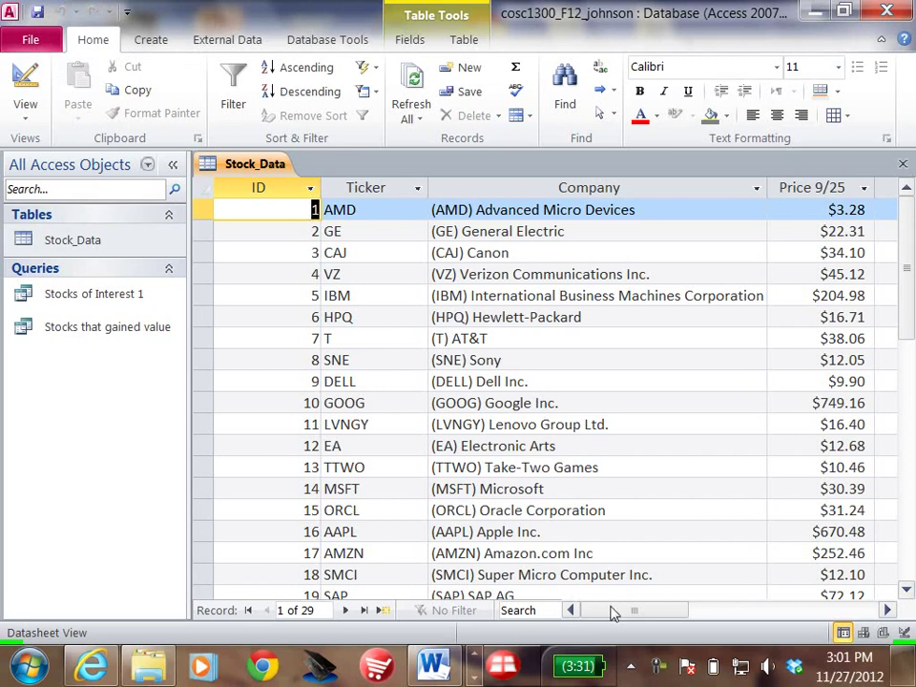
drag(634, 614, 683, 616)
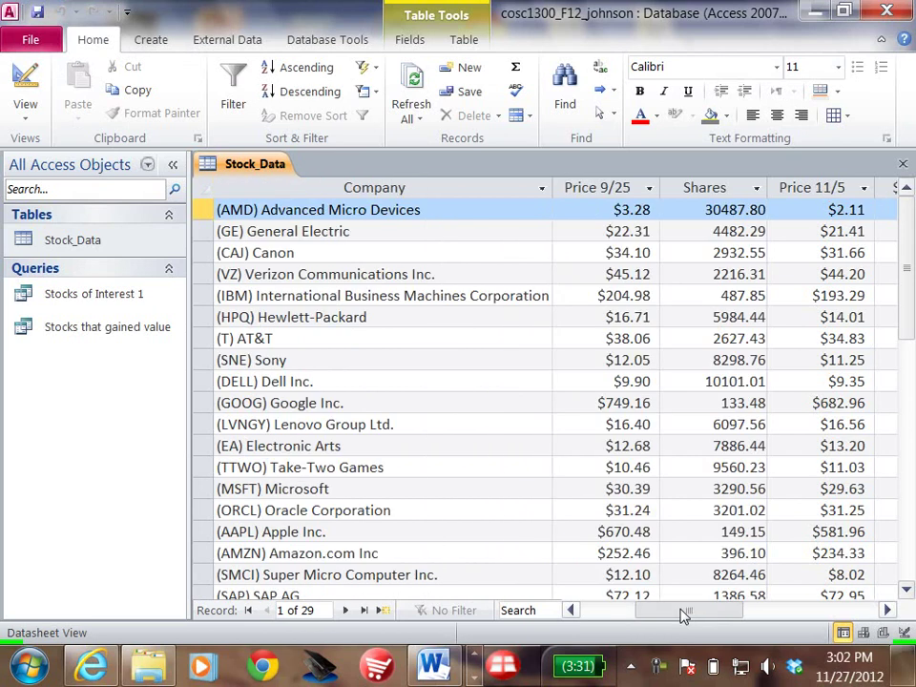
drag(684, 615, 716, 613)
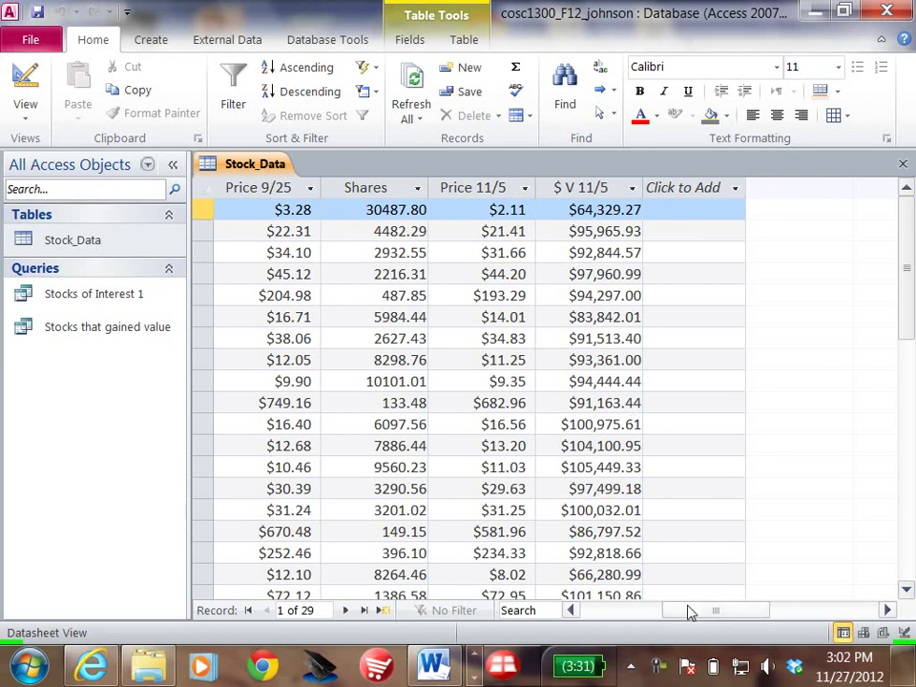
drag(687, 613, 605, 614)
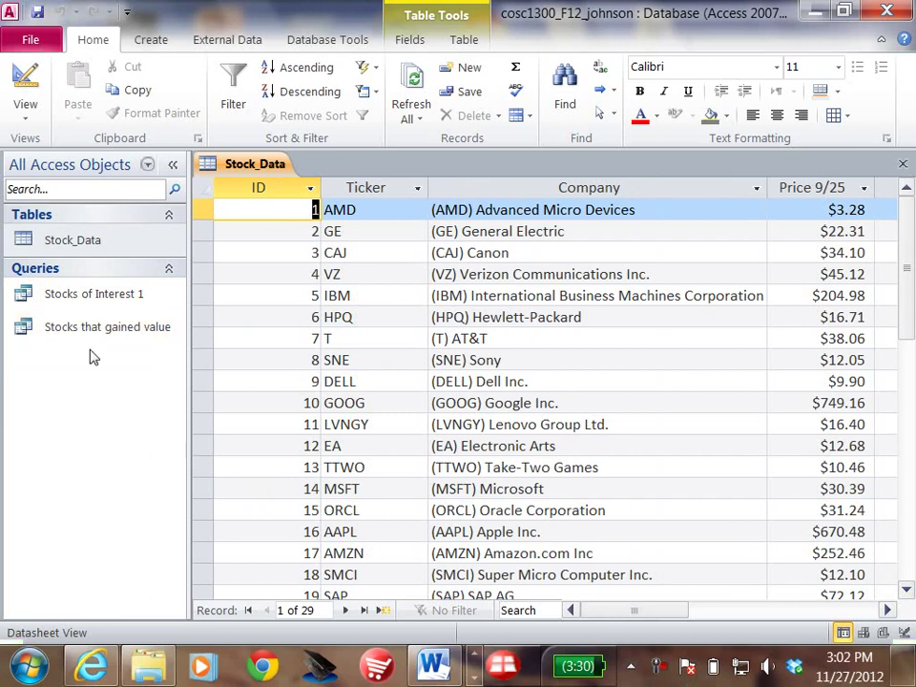
Open the Stocks that gained value query and examine the Facebook and Electronic Arts records
click(26, 327)
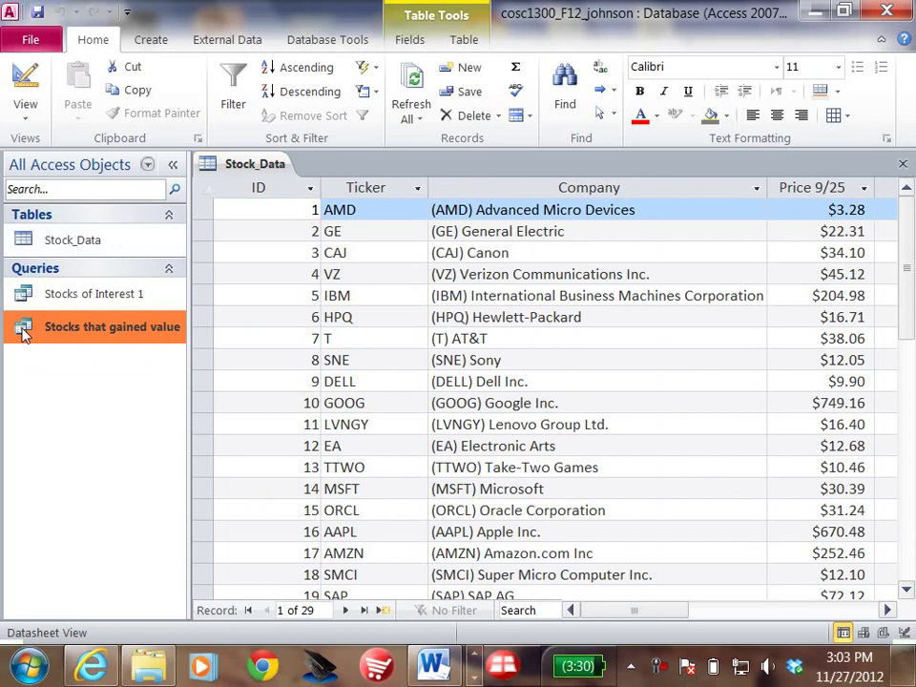
double_click(26, 330)
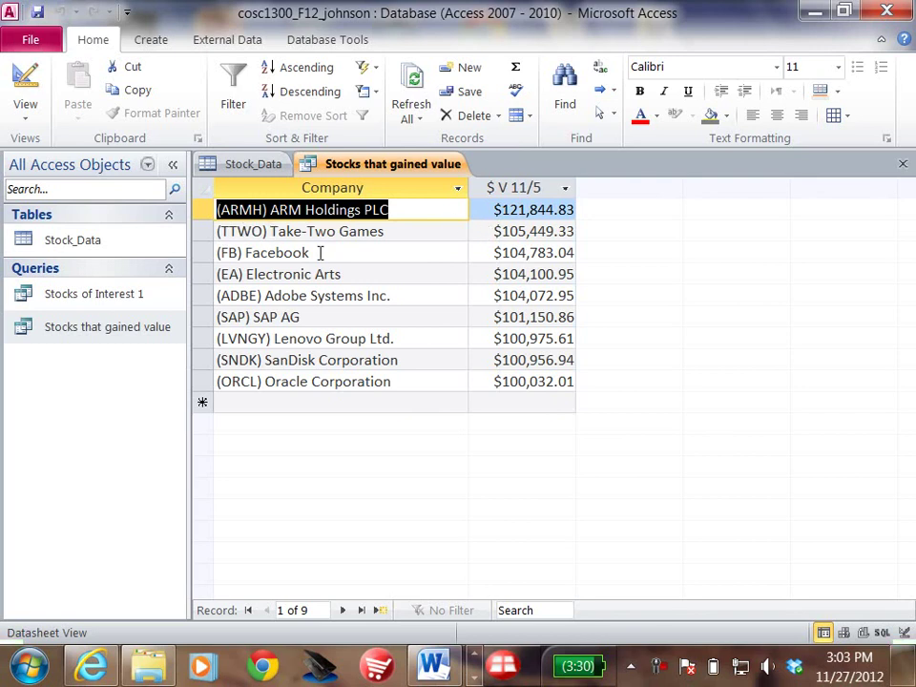
click(482, 253)
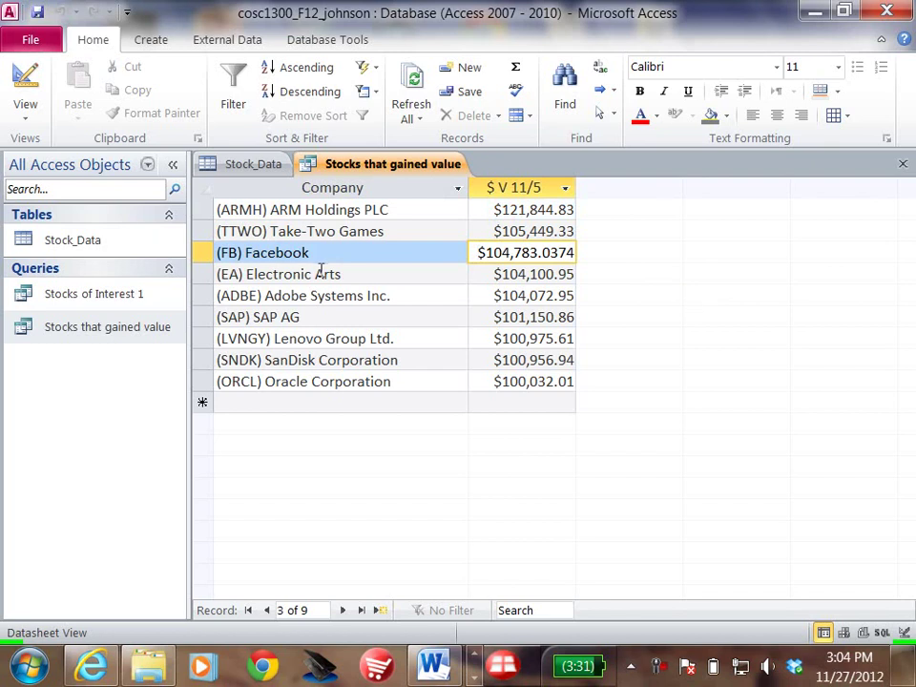
key(Down)
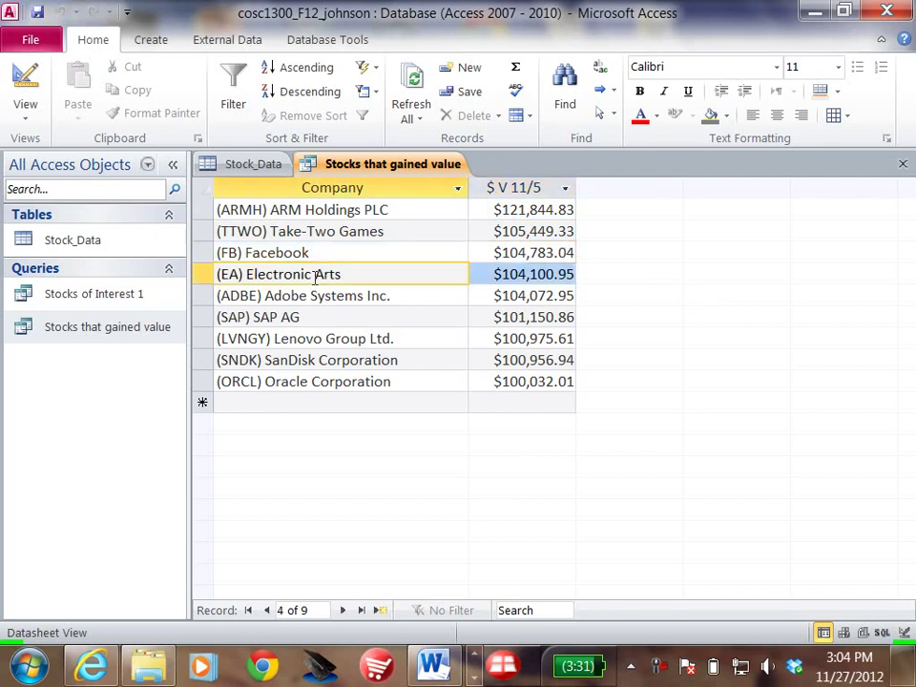
click(315, 275)
Switch the query to Design View and inspect the fields available for its first column, keeping Company
click(25, 84)
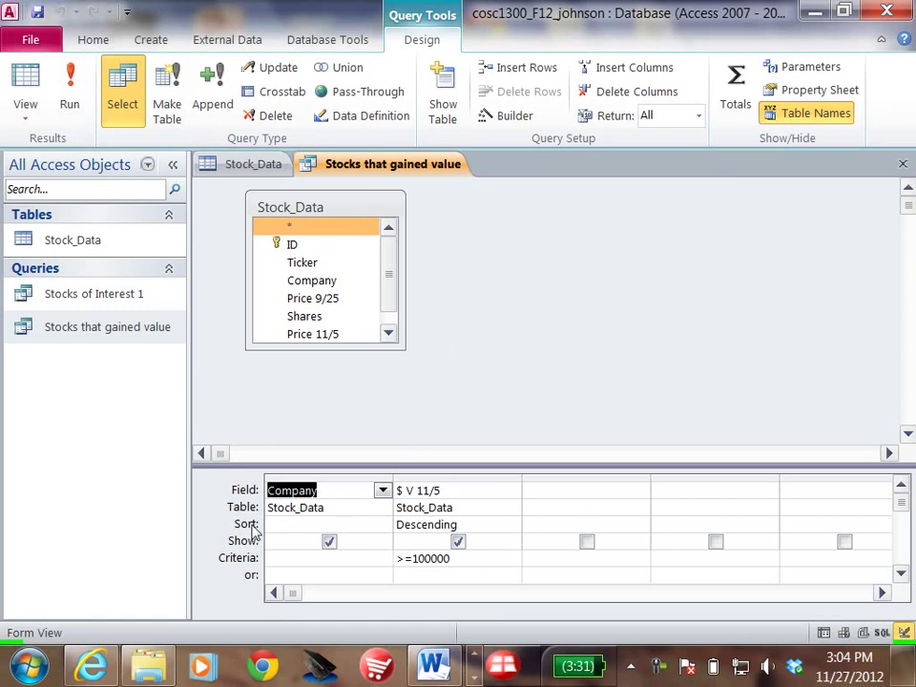
click(382, 490)
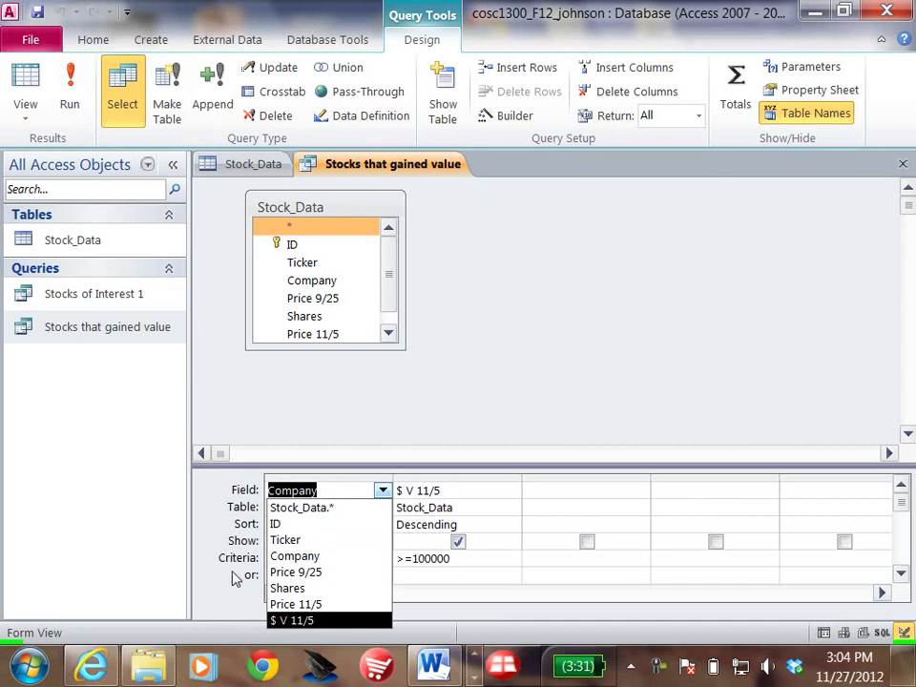
click(159, 503)
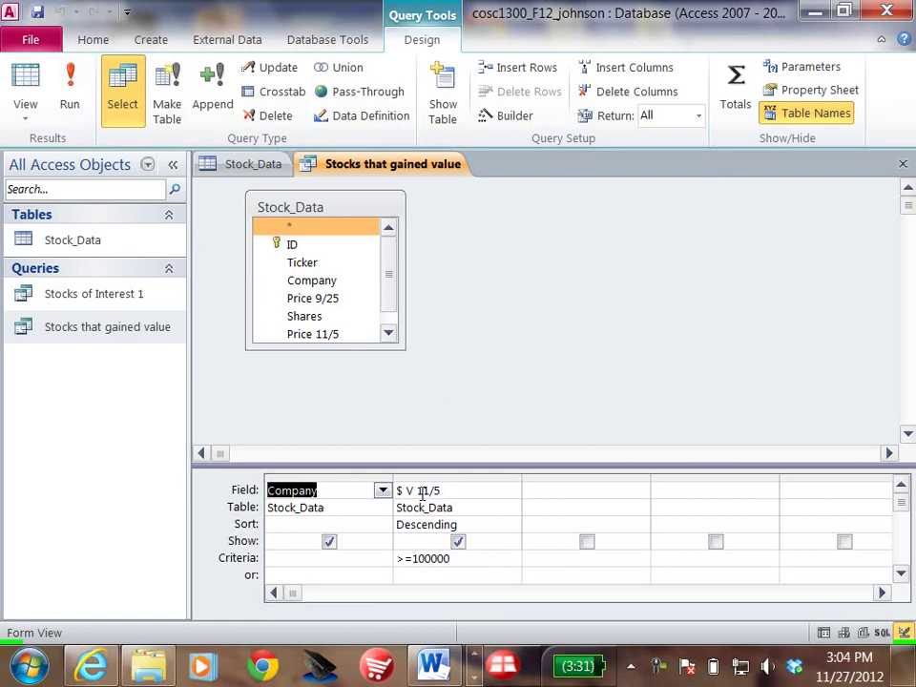
Clear the $ V 11/5 criterion, run the query and look through all returned companies
click(459, 560)
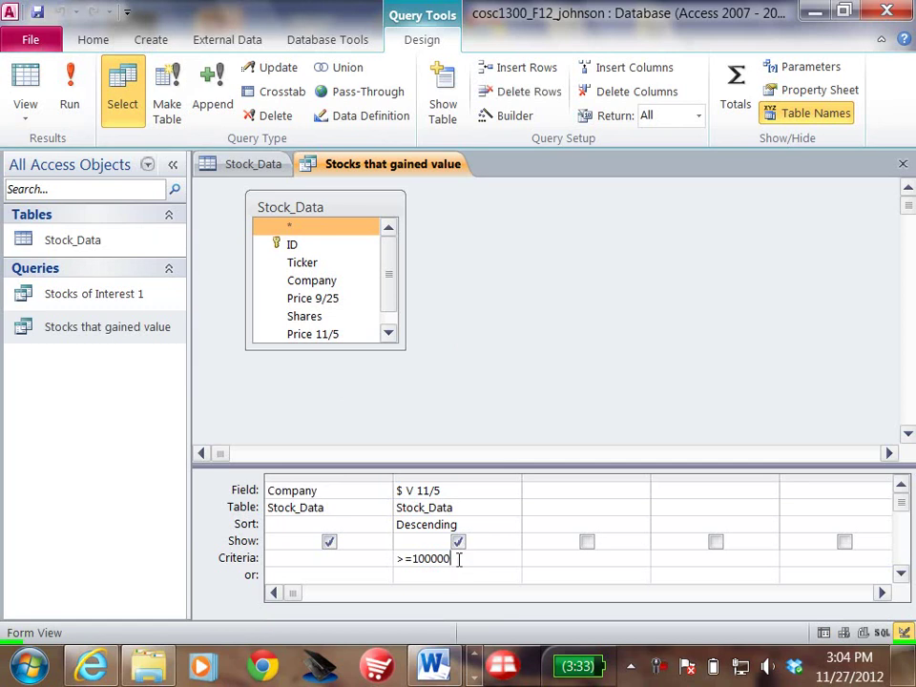
key(BackSpace)
key(BackSpace)
key(BackSpace)
key(BackSpace)
key(BackSpace)
key(BackSpace)
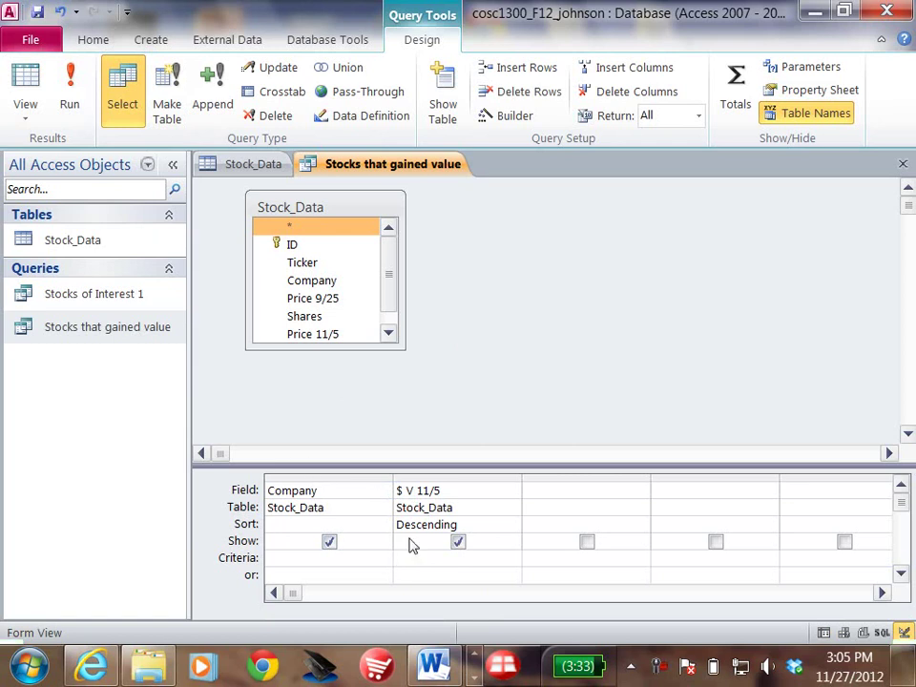
click(70, 91)
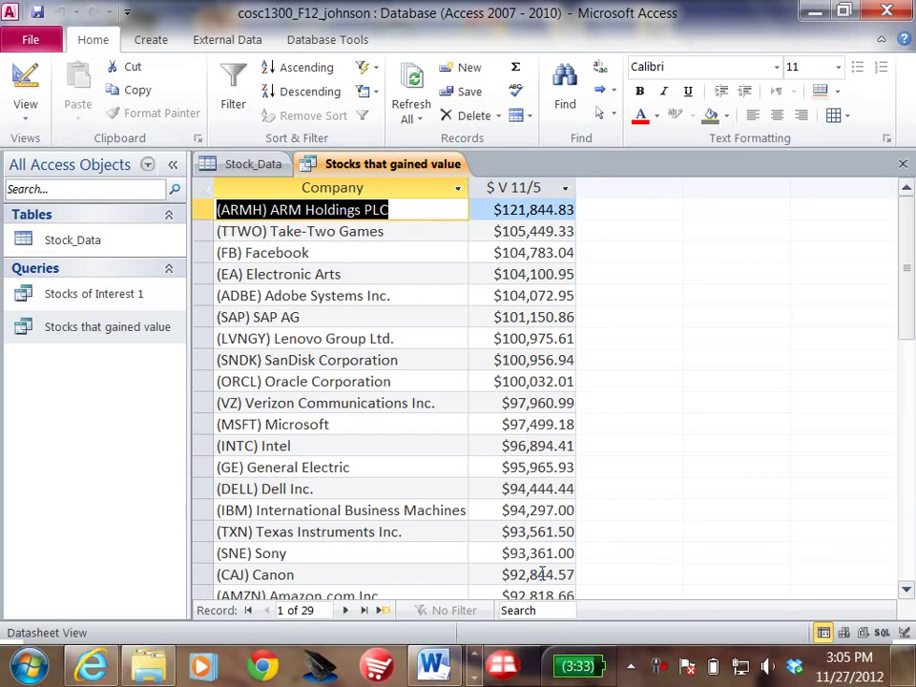
drag(902, 268, 901, 239)
Set the $ V 11/5 sort order to Ascending in Design View and run the query
click(16, 82)
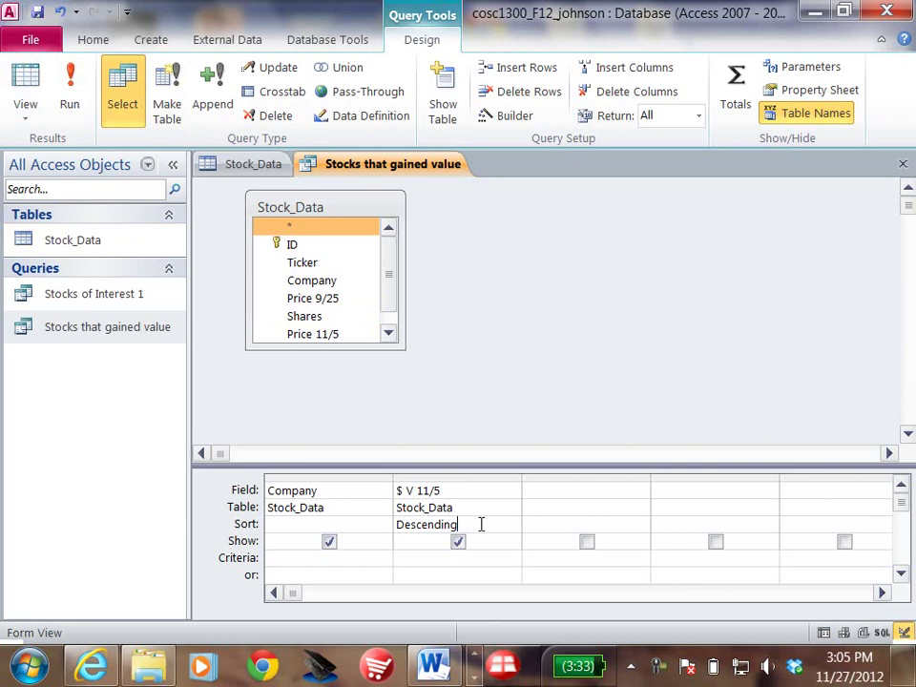
click(513, 525)
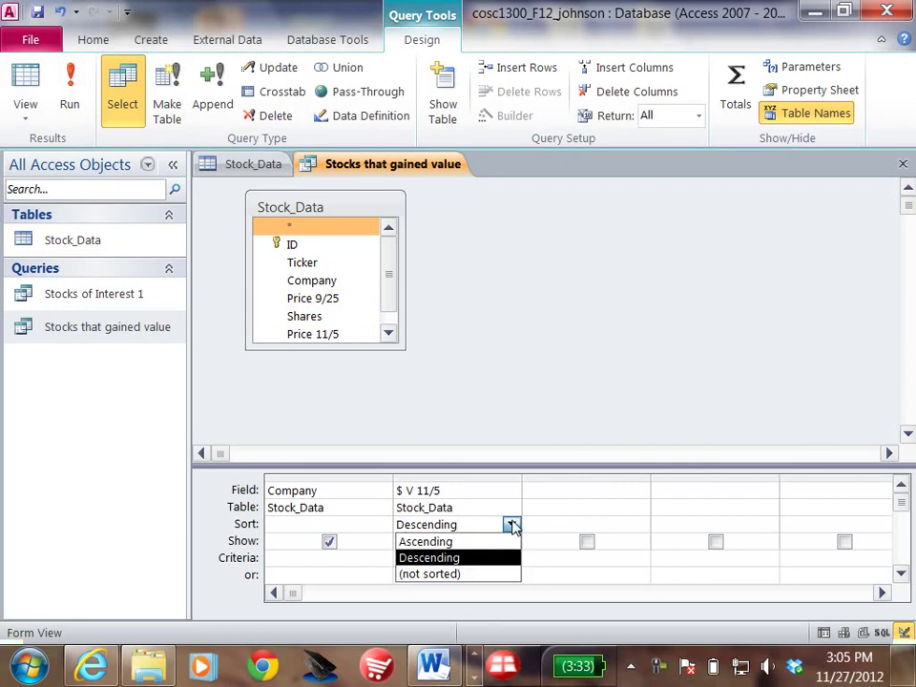
click(421, 542)
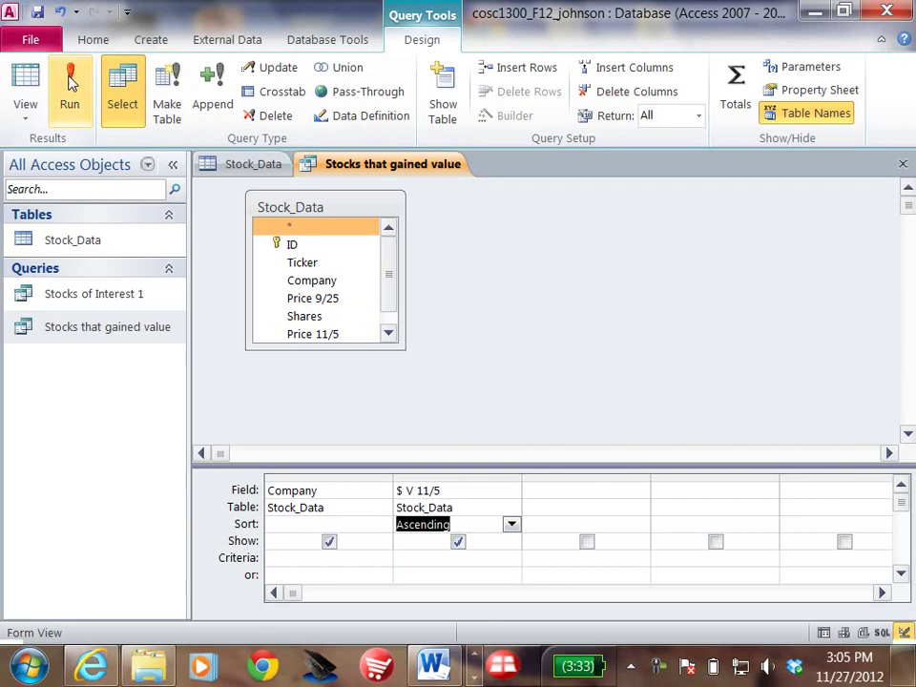
click(70, 84)
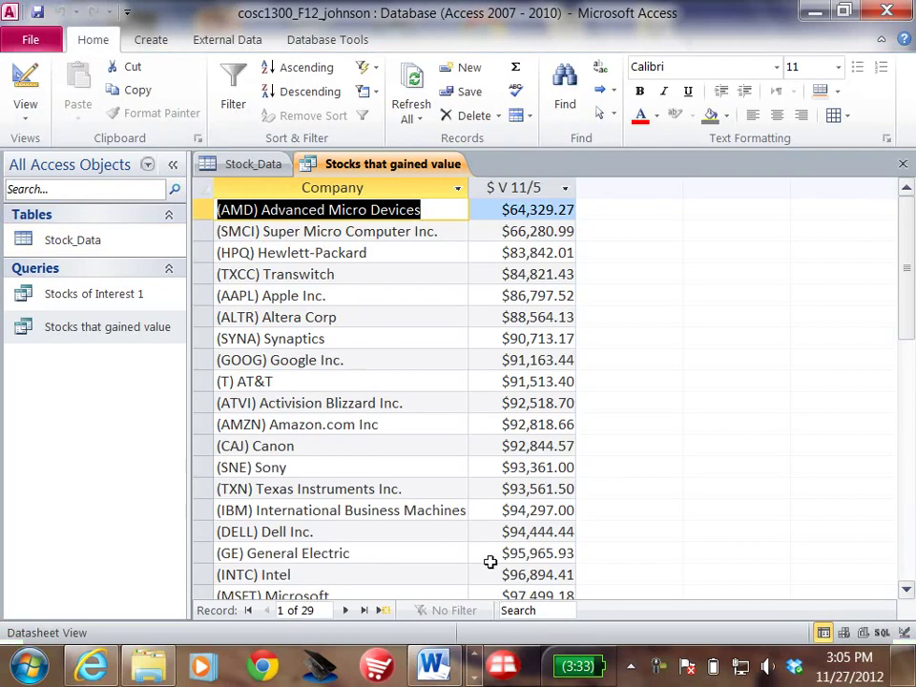
In Design View, sort $ V 11/5 Descending, enter the criterion >=100000 for it and run the query
click(17, 84)
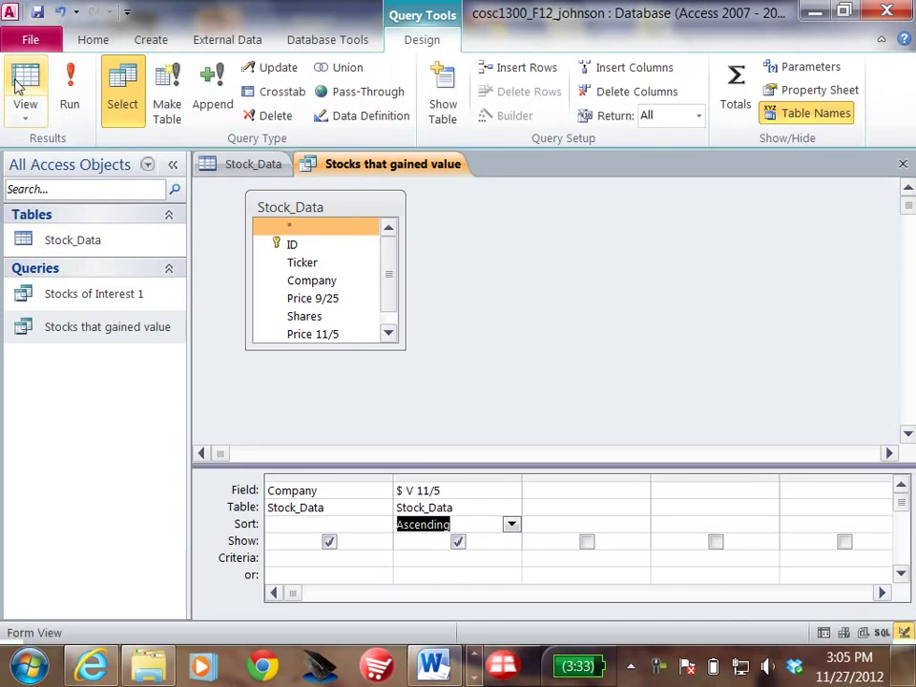
click(512, 526)
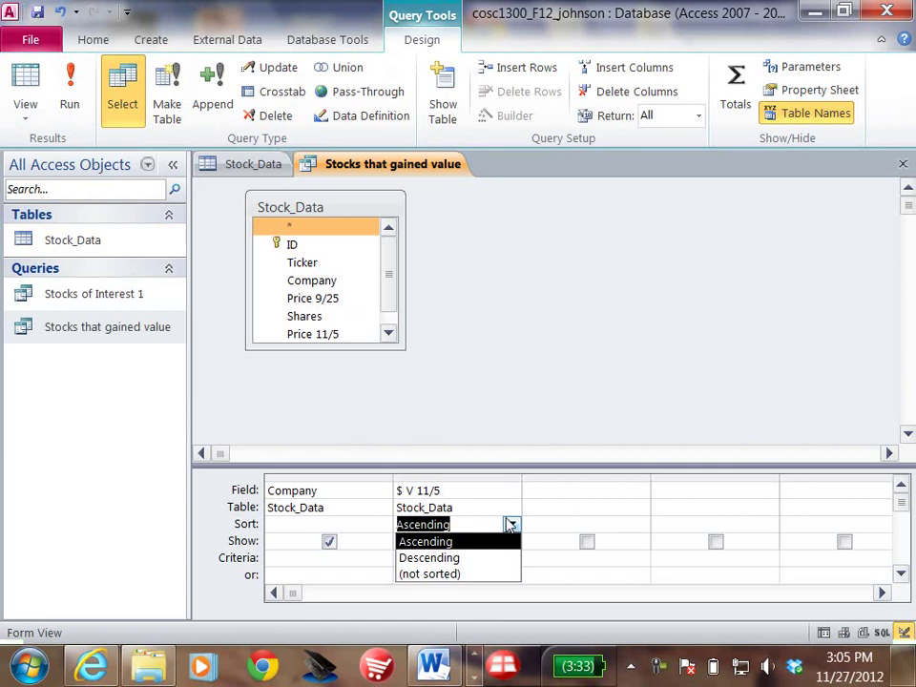
click(443, 562)
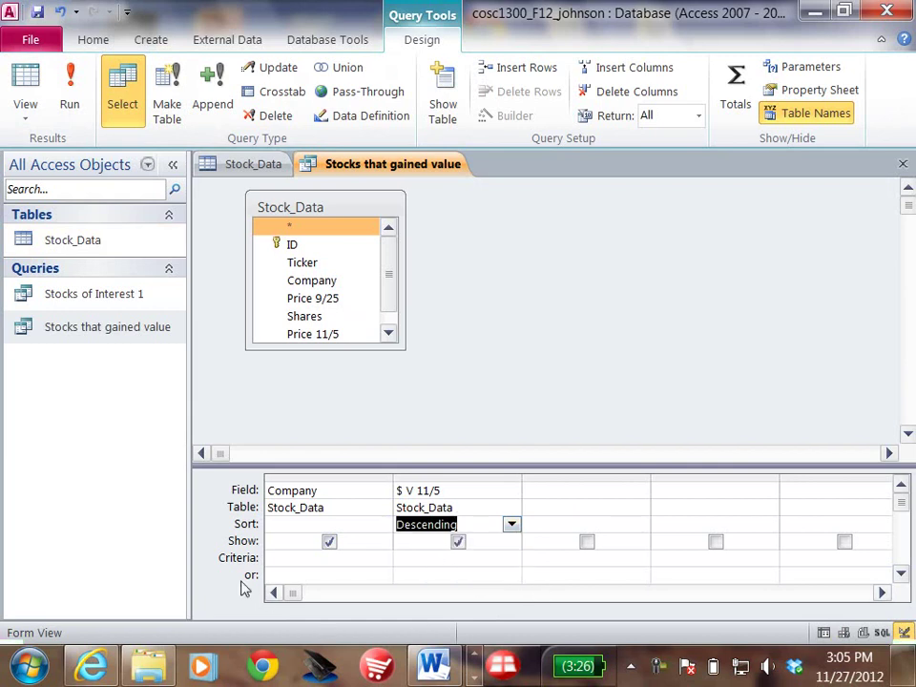
click(427, 560)
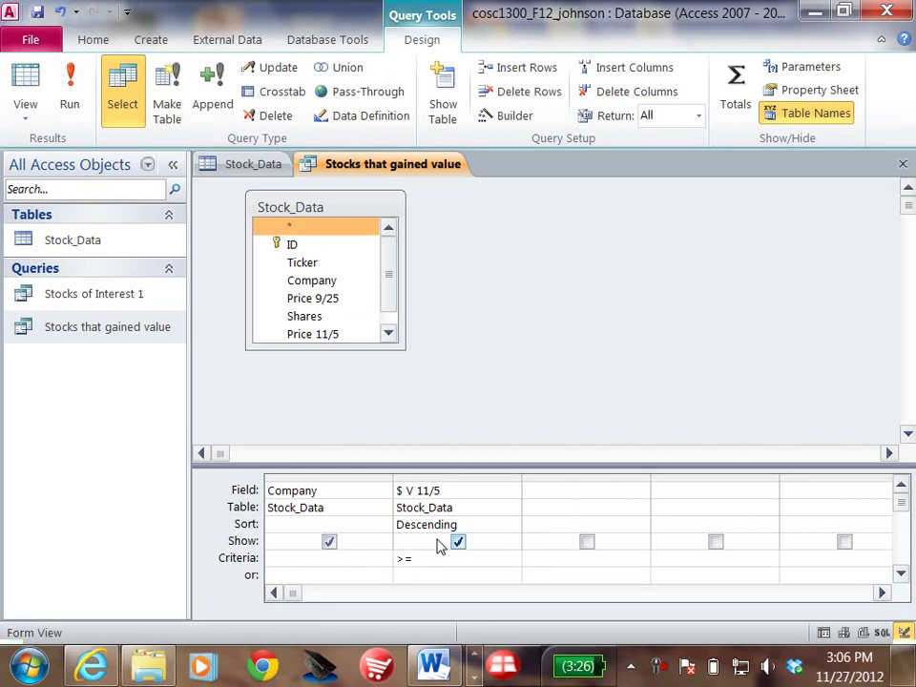
text(100000)
click(70, 84)
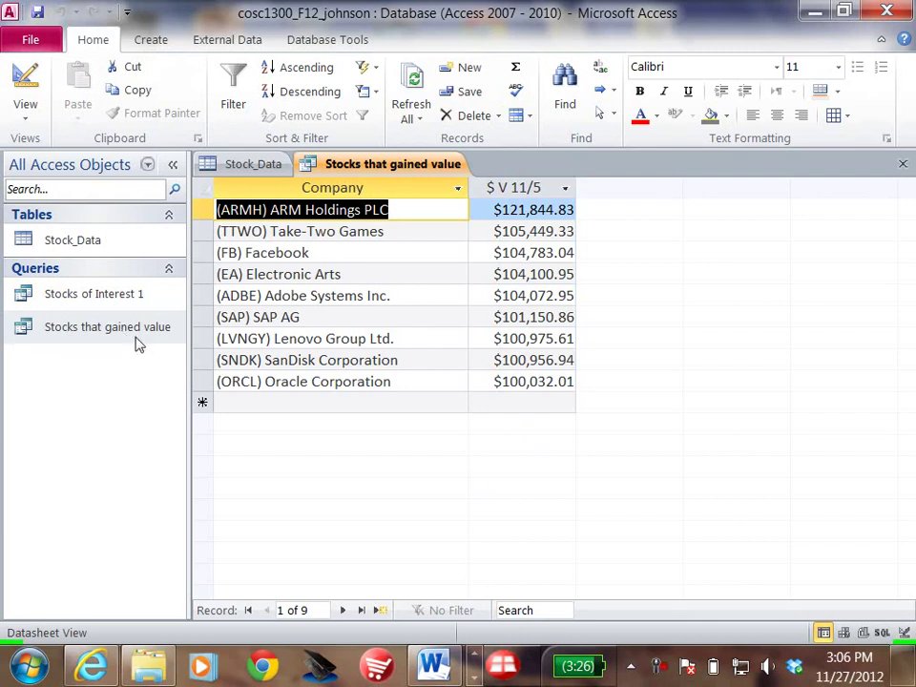
Close the Stocks that gained value query and save its design changes
right_click(413, 167)
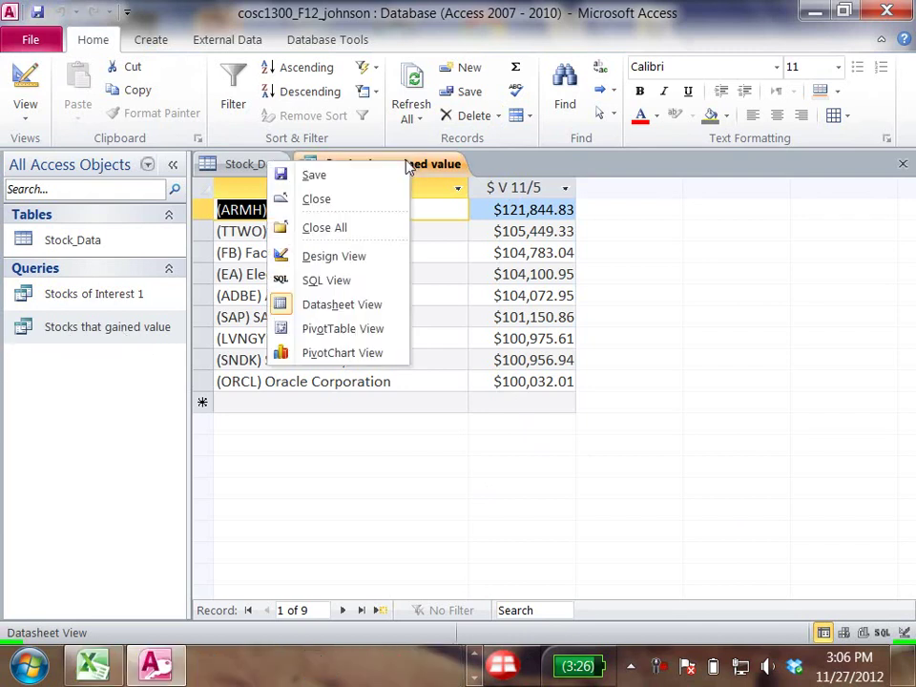
click(349, 201)
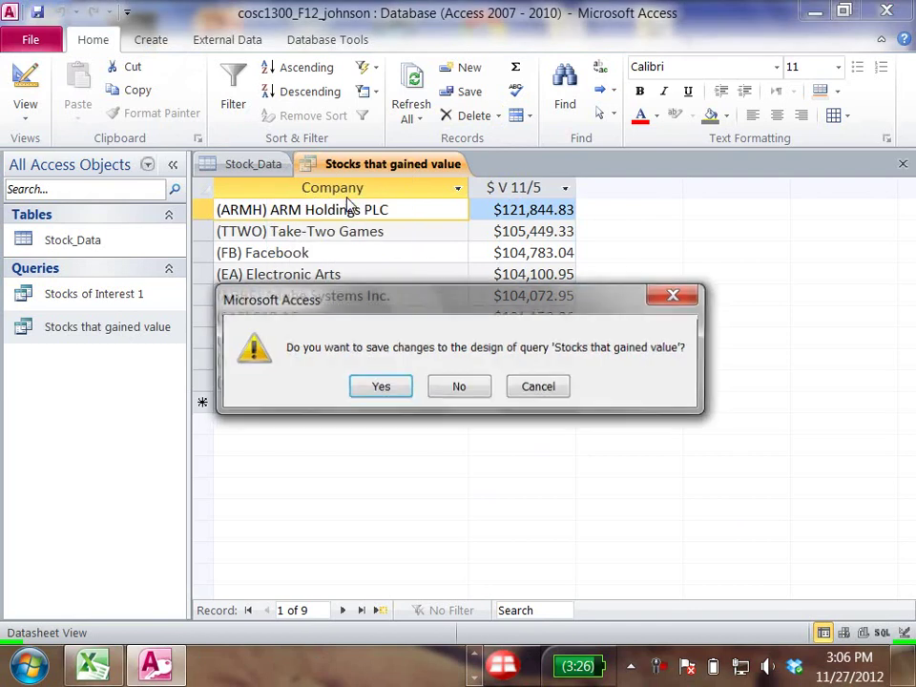
click(380, 386)
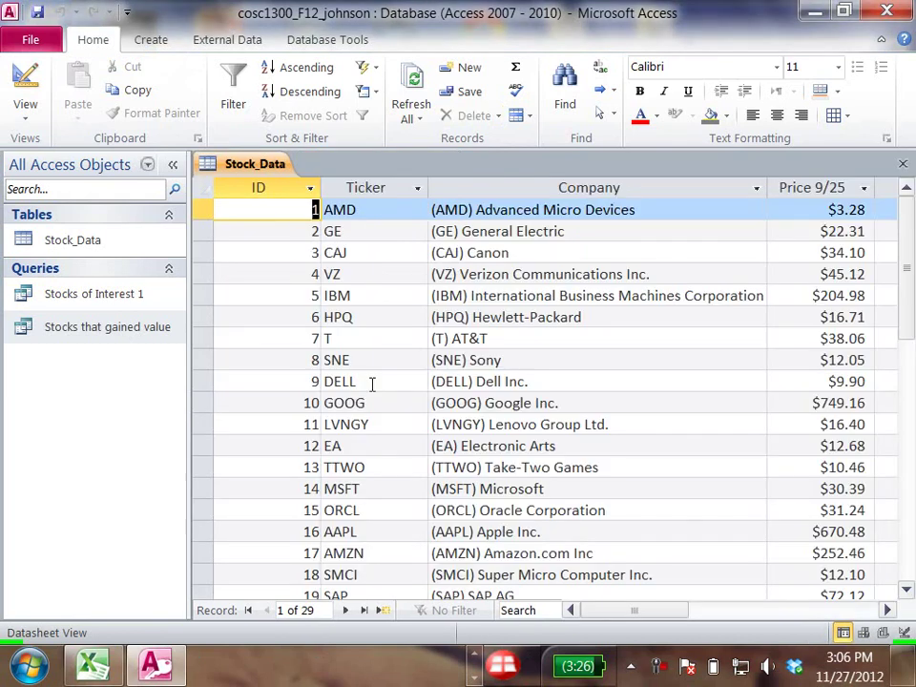
Open the Stocks of Interest 1 query, review its fields and criteria in Design View, and run it
double_click(29, 296)
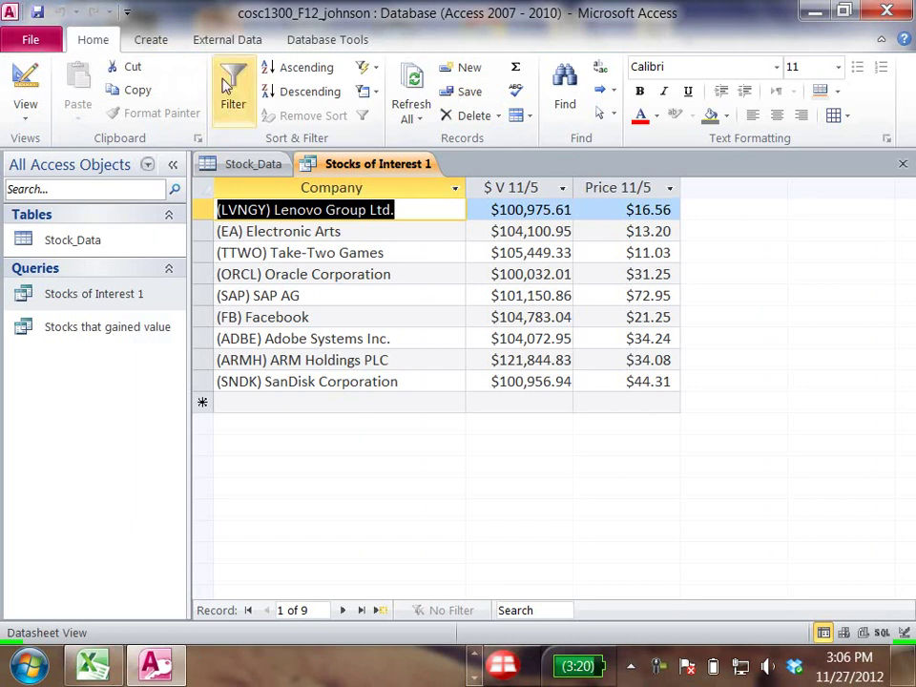
click(26, 84)
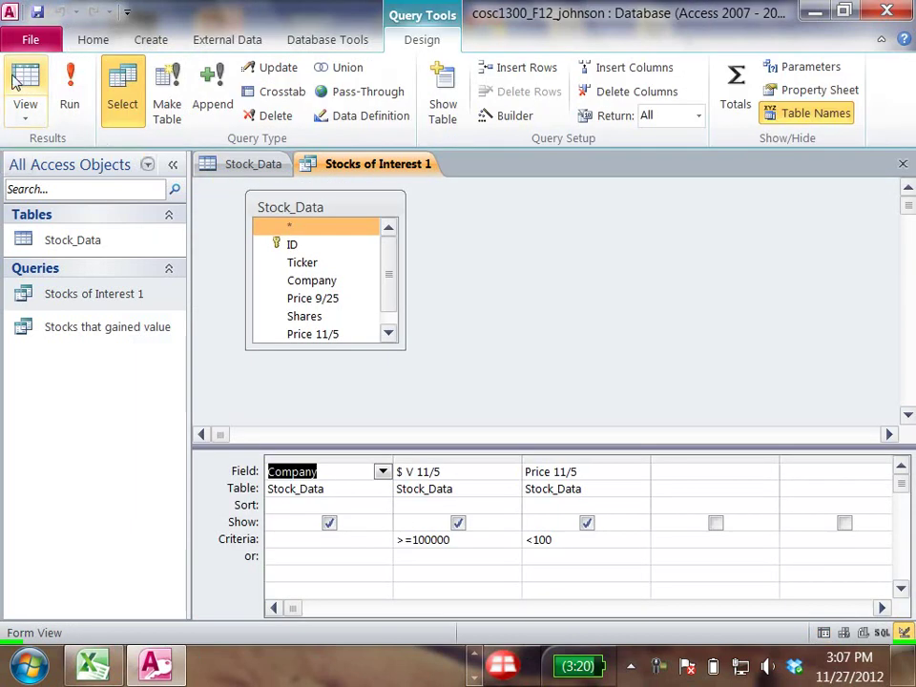
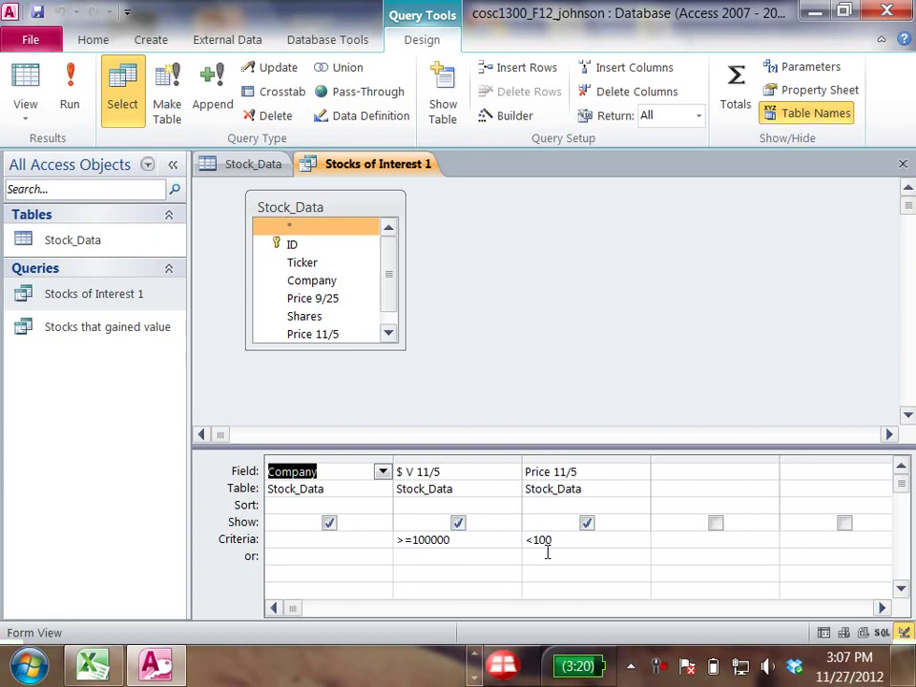
click(69, 88)
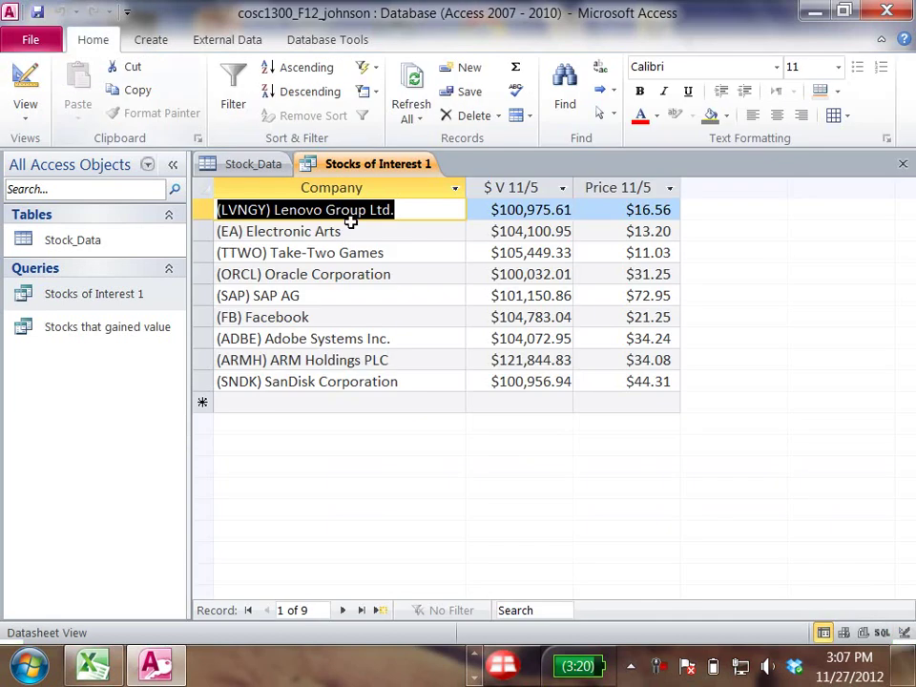
In Design View, set the Price 11/5 criterion to >= 100 and run the query
click(23, 77)
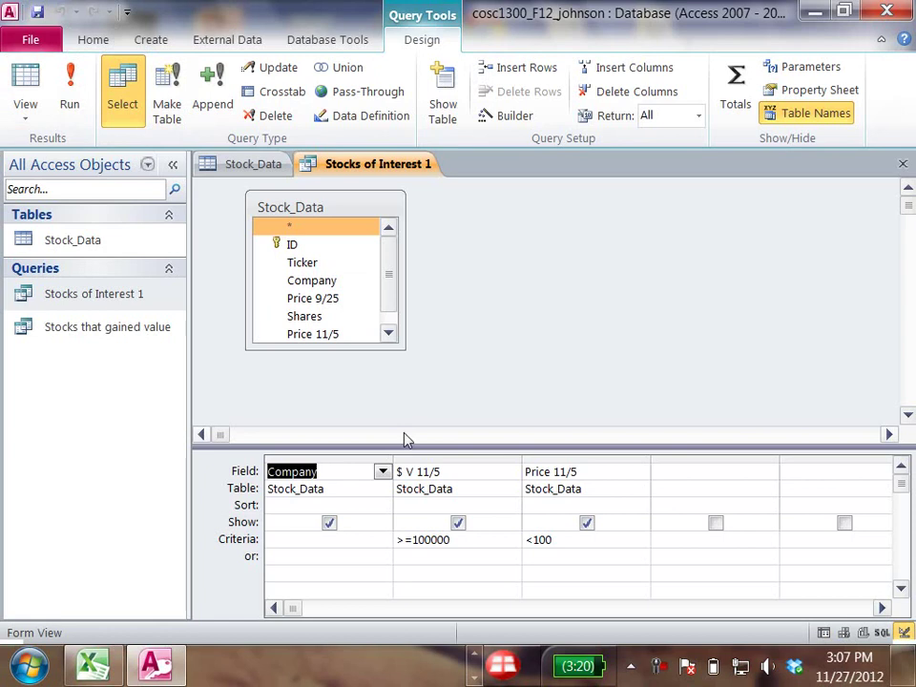
click(555, 539)
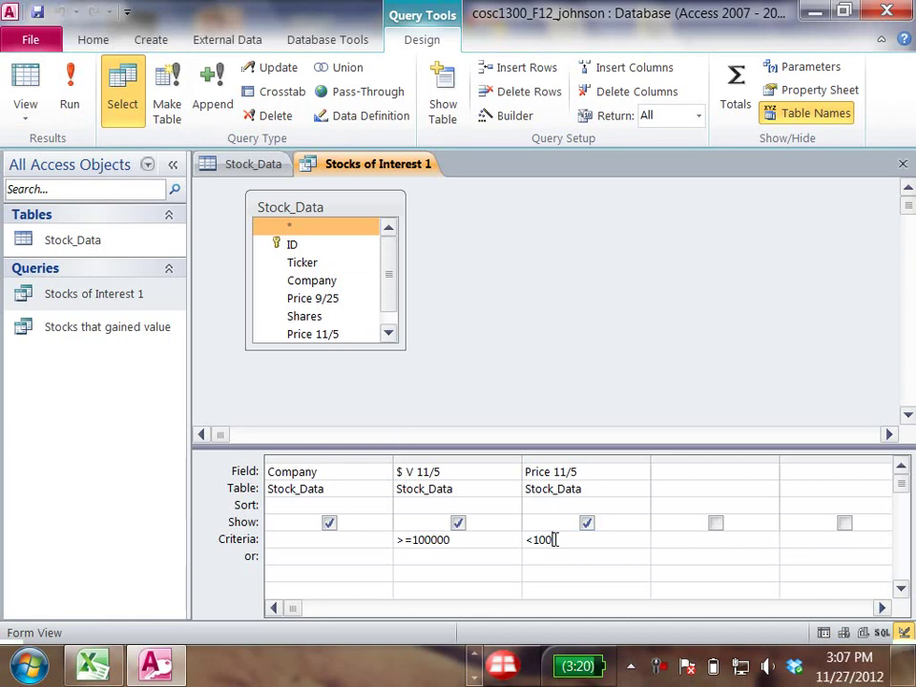
key(BackSpace)
key(BackSpace)
key(BackSpace)
text(>= 1)
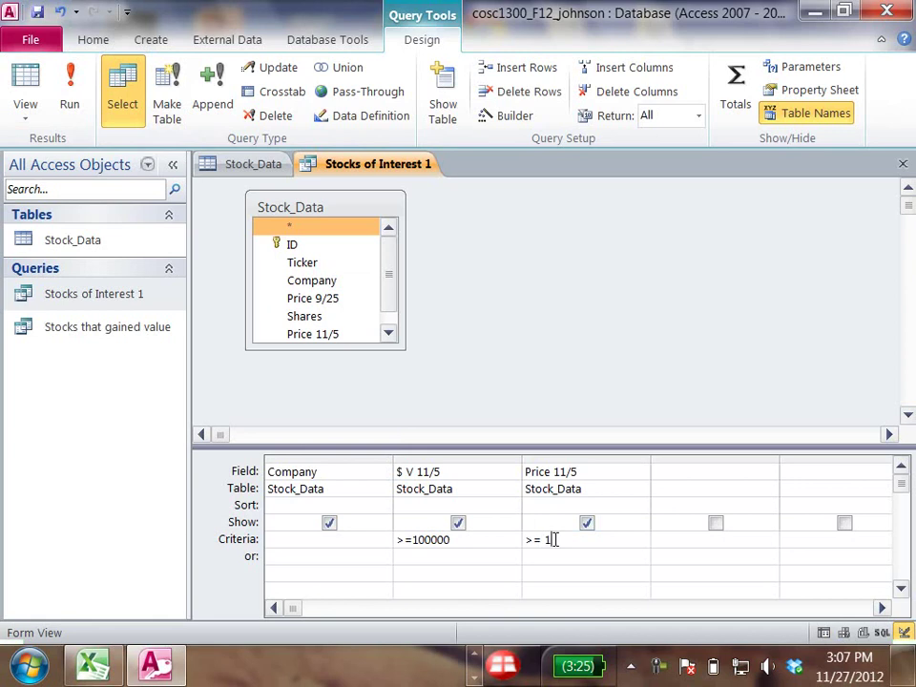
text(00)
click(70, 91)
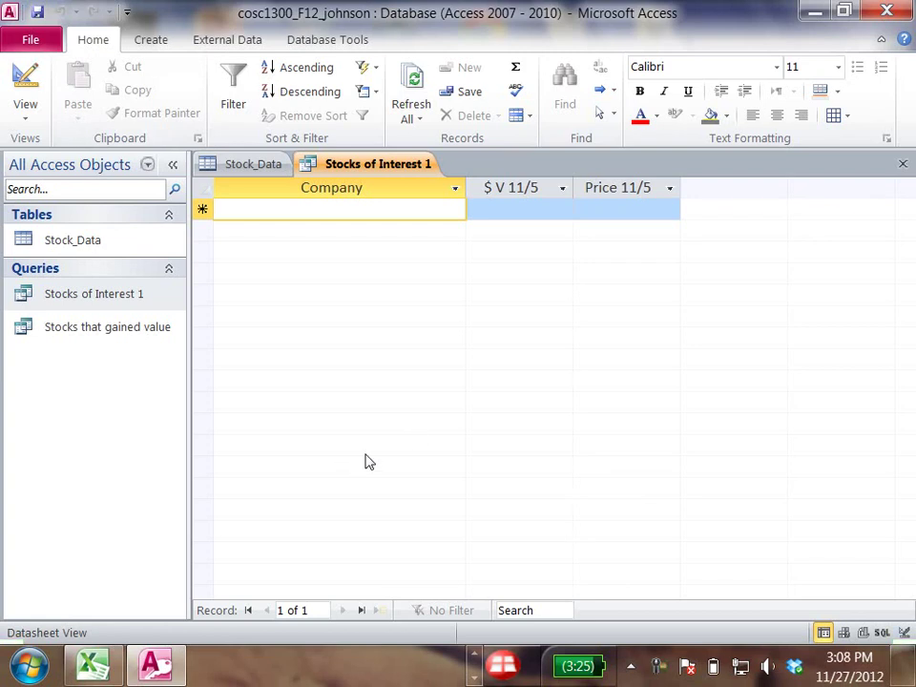
Return to Design View, set the Price 11/5 criterion to <50 and run the query
click(23, 76)
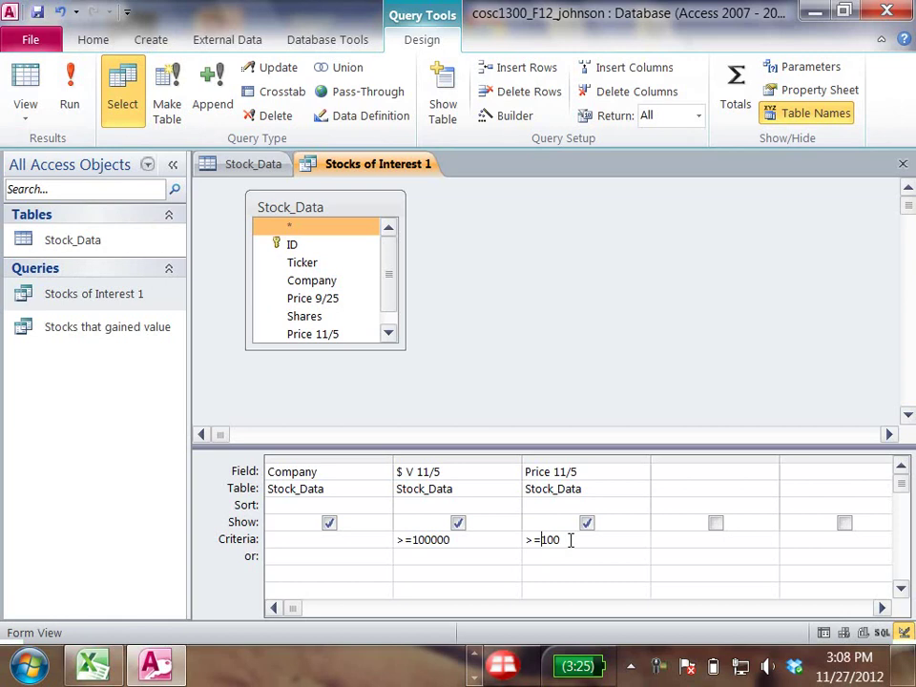
key(BackSpace)
key(BackSpace)
text(<)
key(BackSpace)
text(50)
click(60, 83)
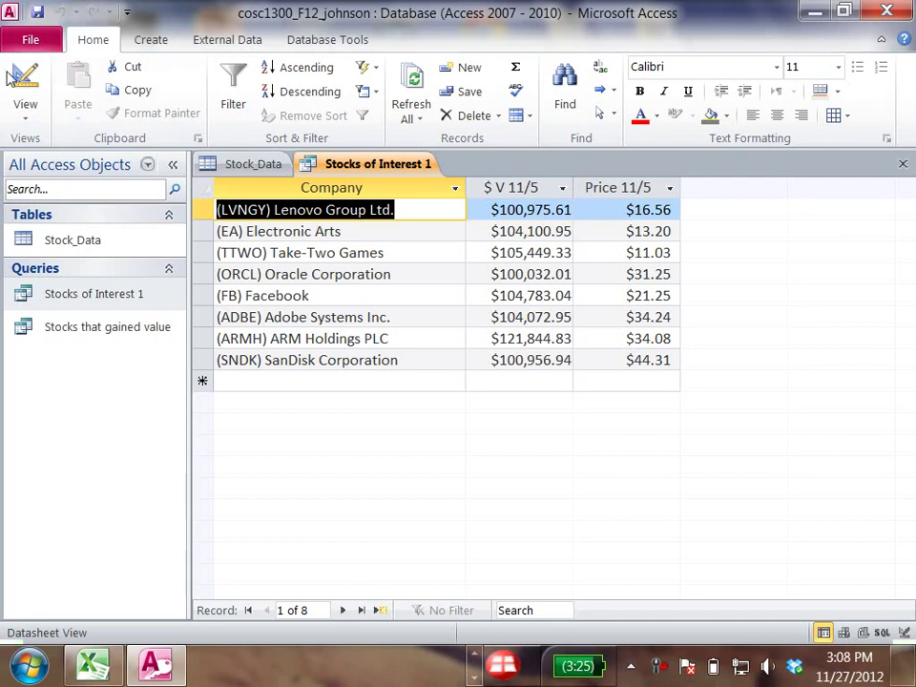
In Design View, add the alternative (or) criterion > 75 for Price 11/5 and run the query
click(23, 78)
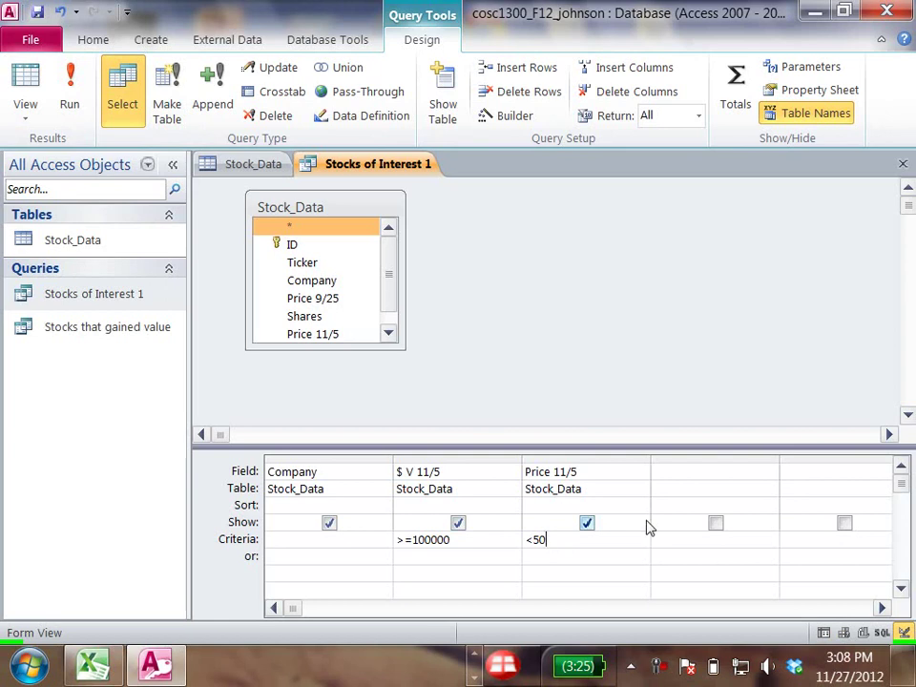
click(533, 556)
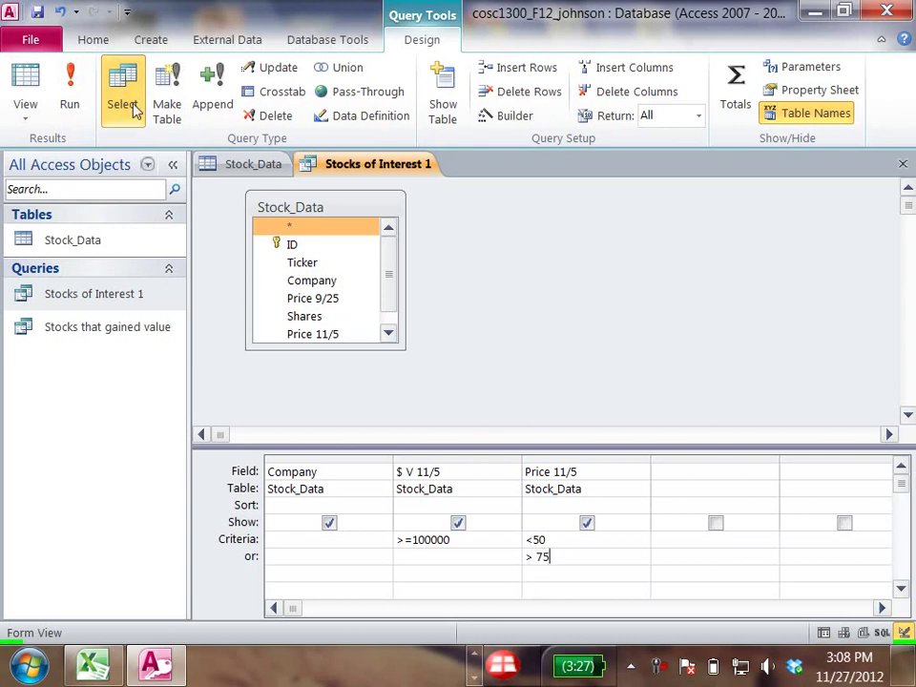
click(65, 87)
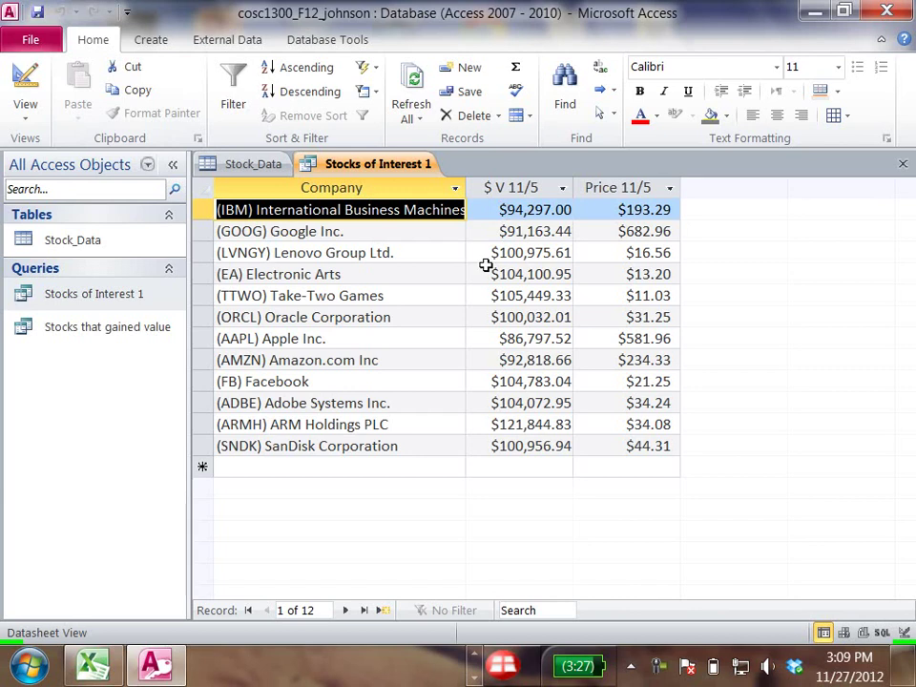
In Design View, add >= 100000 as the or criterion for $ V 11/5 and run the query
click(25, 86)
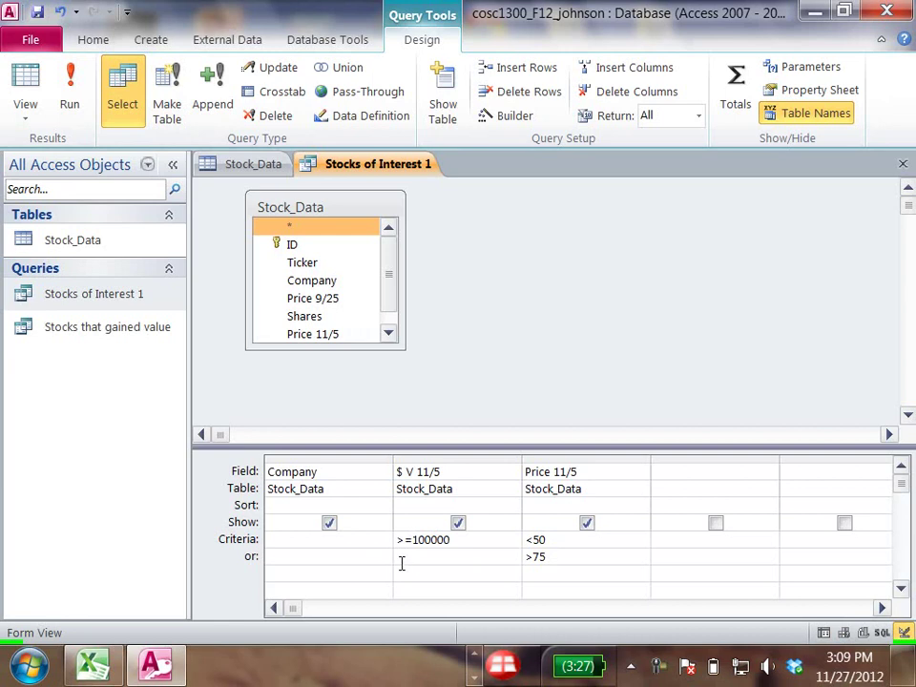
click(402, 564)
text(>= 100000)
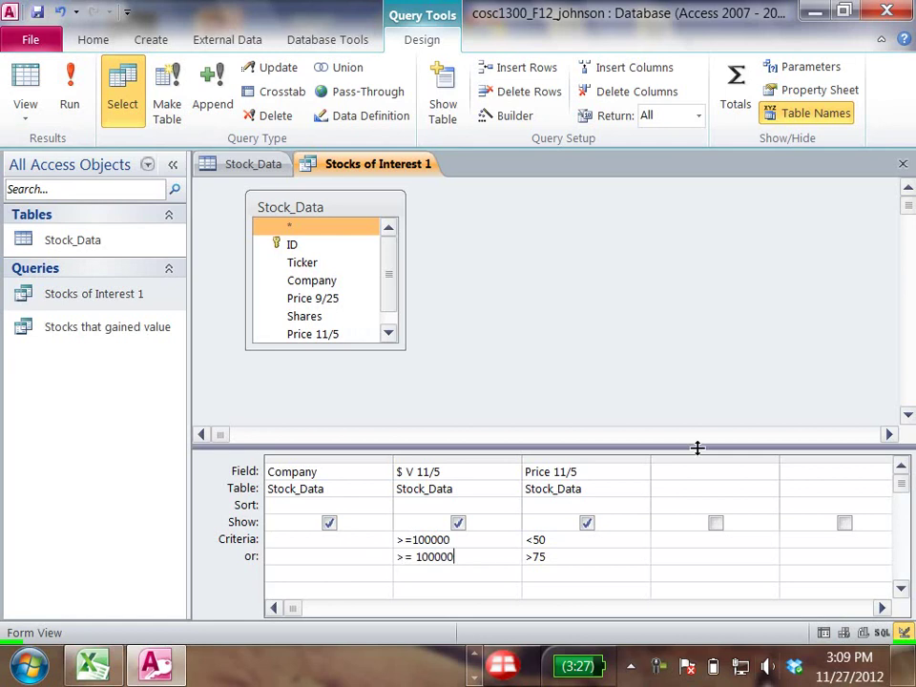
click(72, 106)
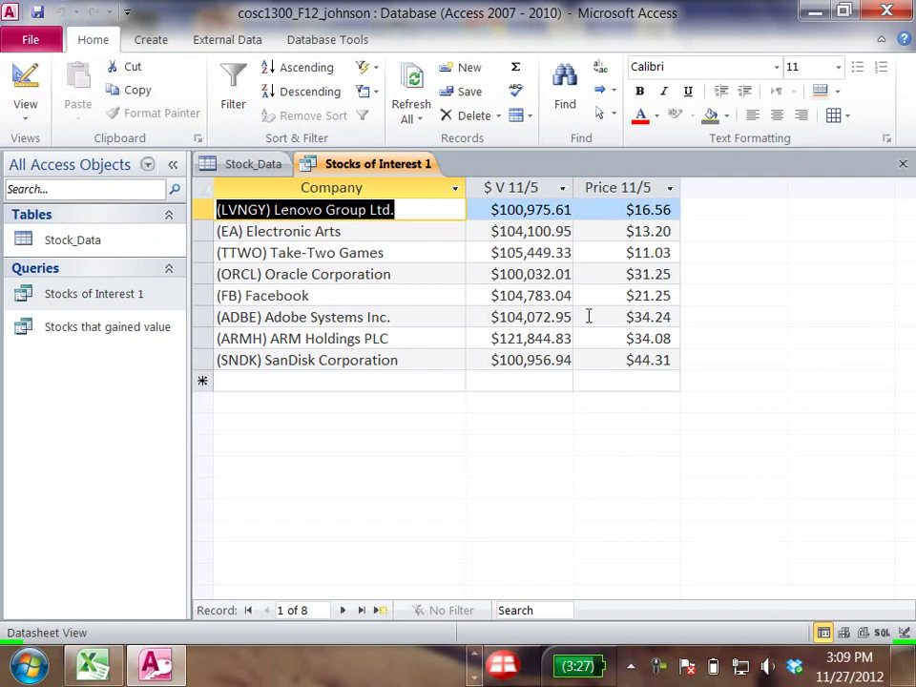
Close the Stocks of Interest 1 query from Design View without saving its changes, and close the Stock_Data table
click(15, 79)
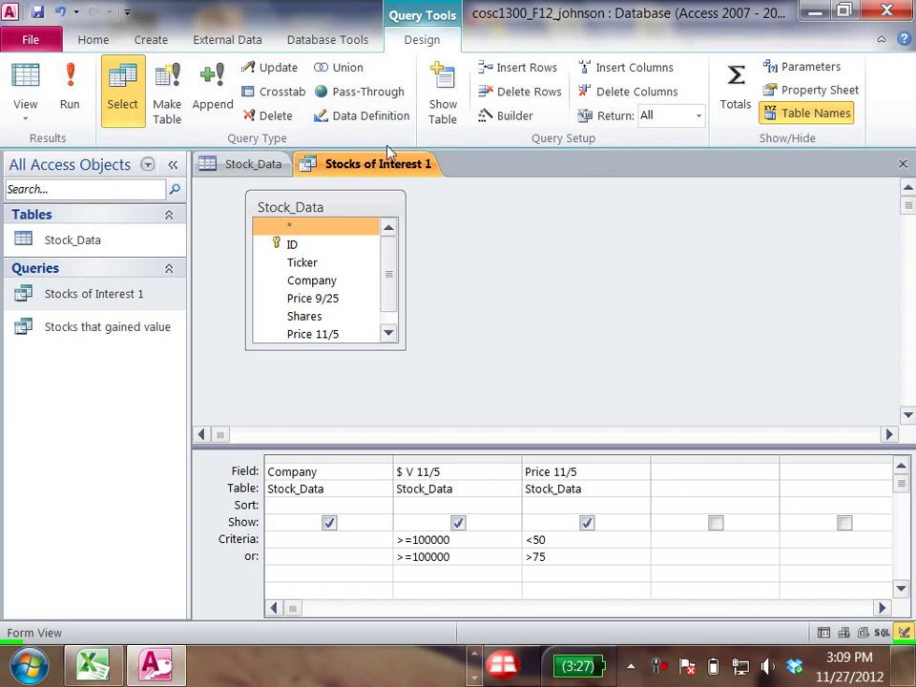
right_click(372, 168)
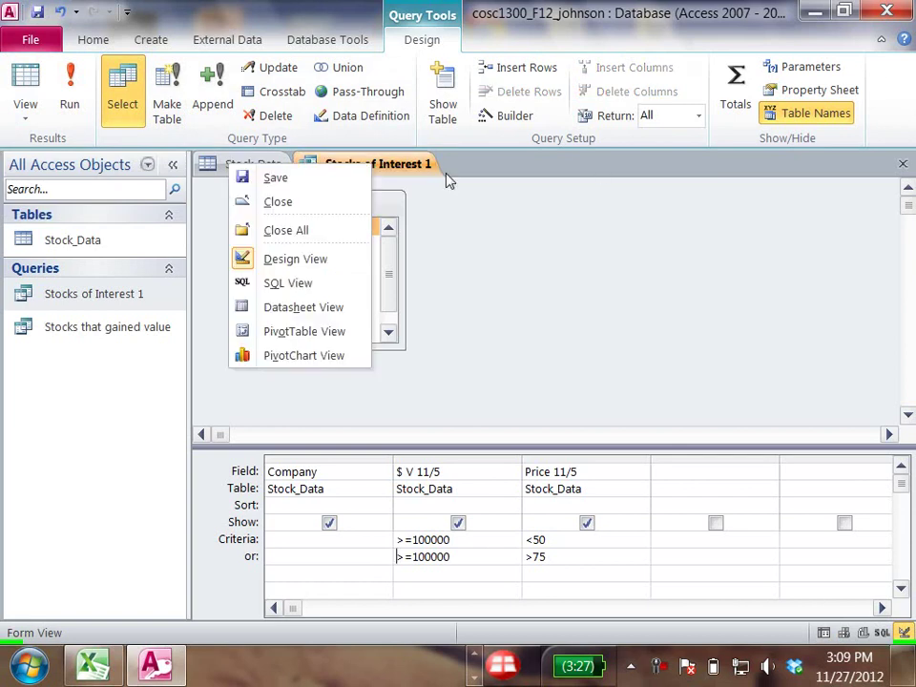
click(275, 203)
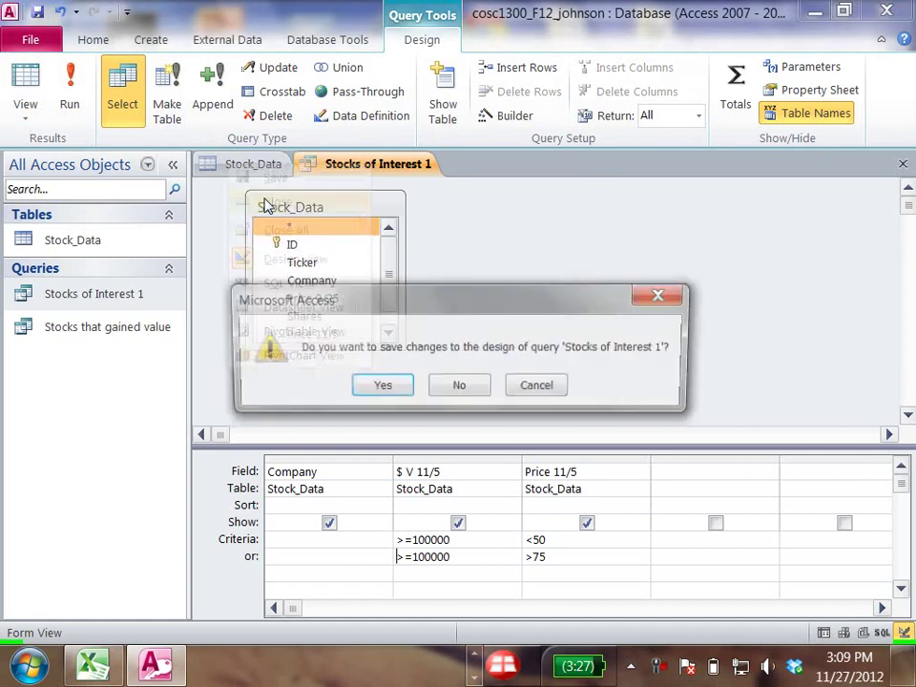
click(451, 393)
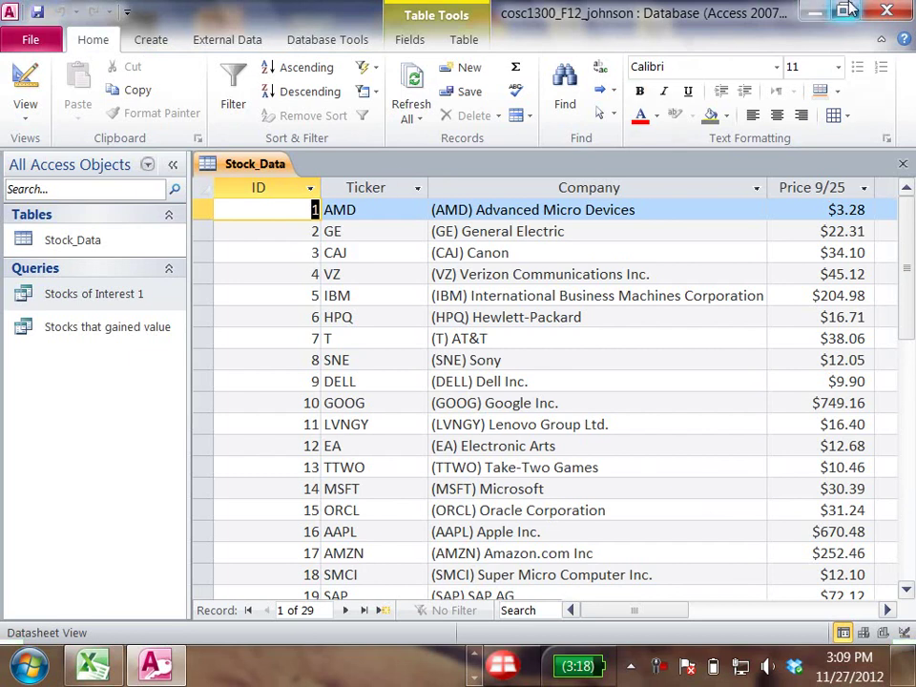
right_click(247, 167)
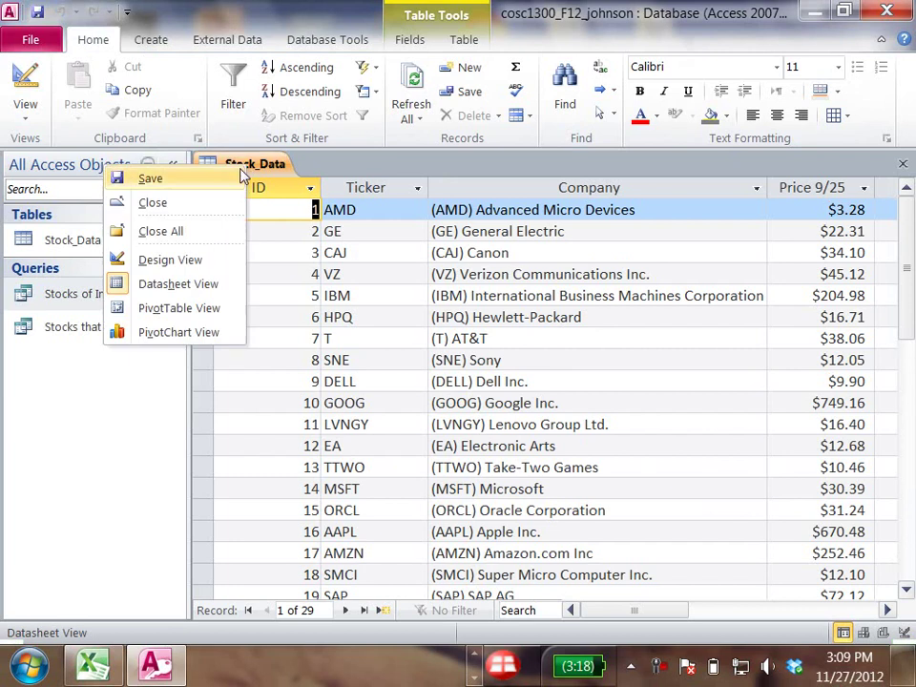
click(144, 203)
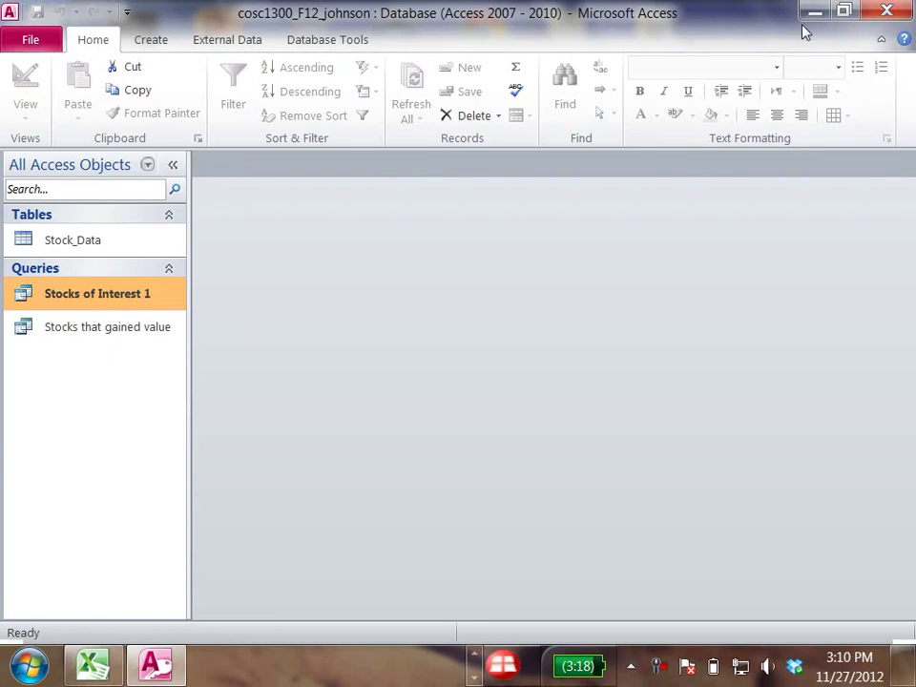
Switch to the Assignment 4 document in Word and read Step 10, highlighting the People Table and its required fields
click(812, 12)
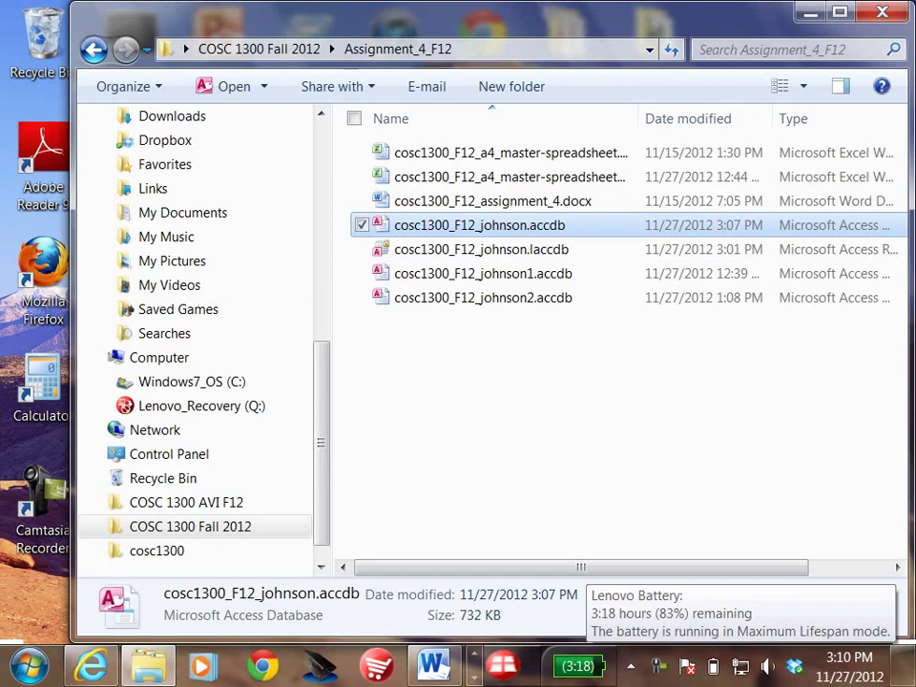
click(435, 666)
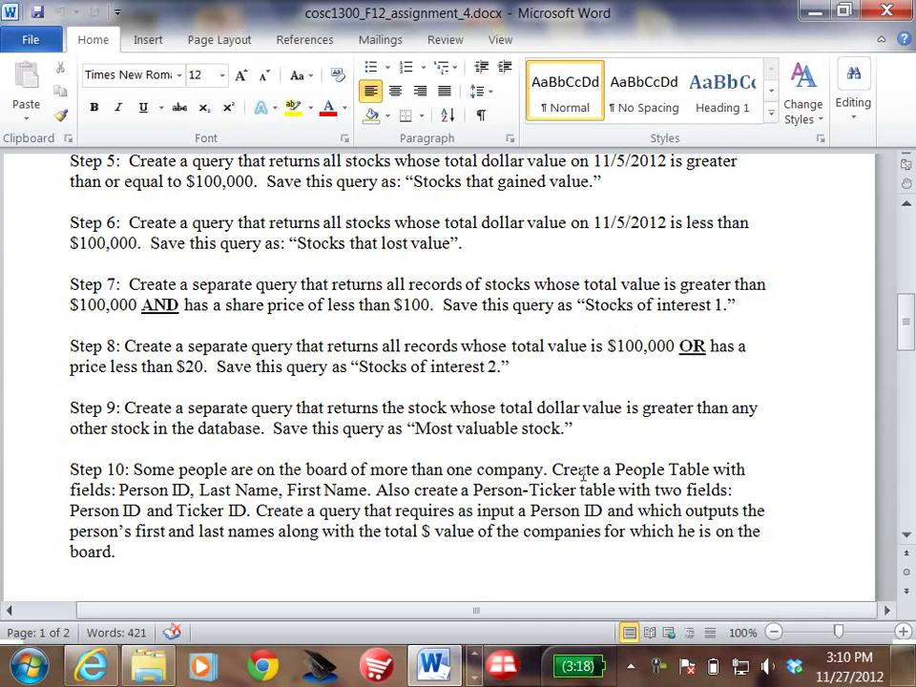
drag(551, 470, 350, 498)
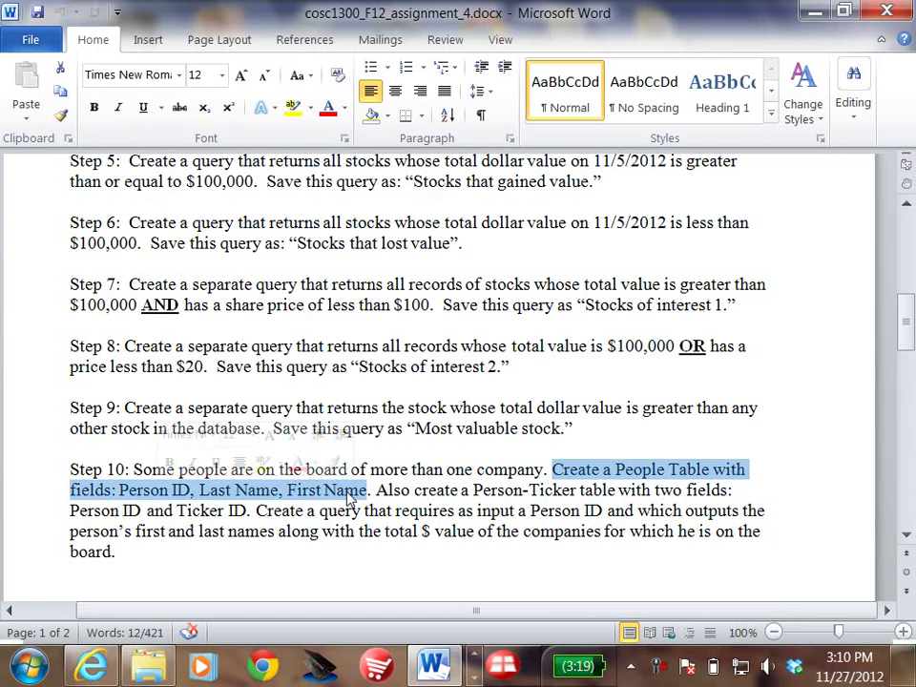
click(821, 346)
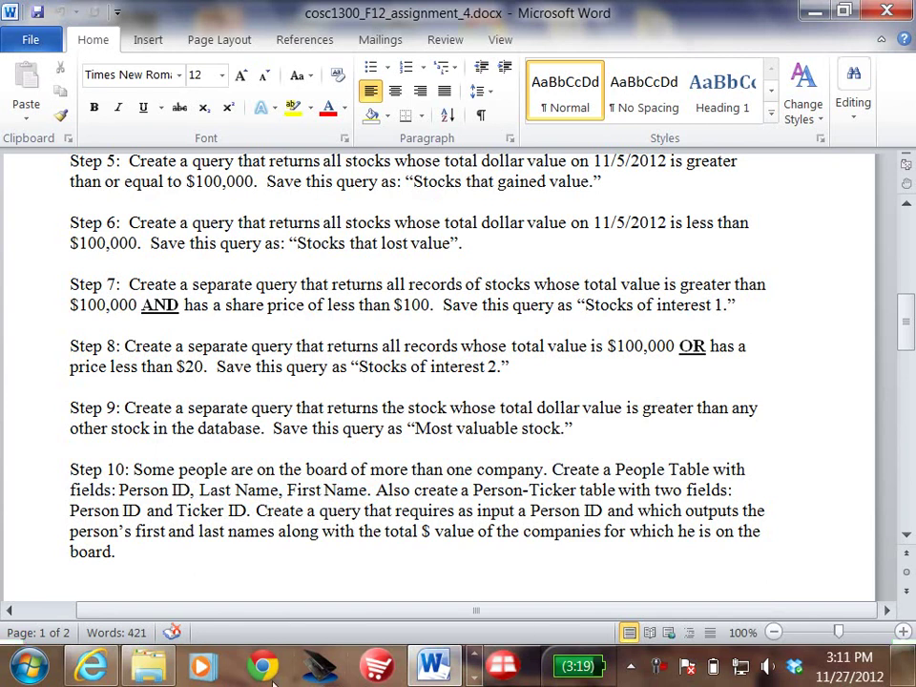
Minimize the assignment document and the folder window, start Access and open the most recently used cosc1300_F12 database
mouse_move(151, 671)
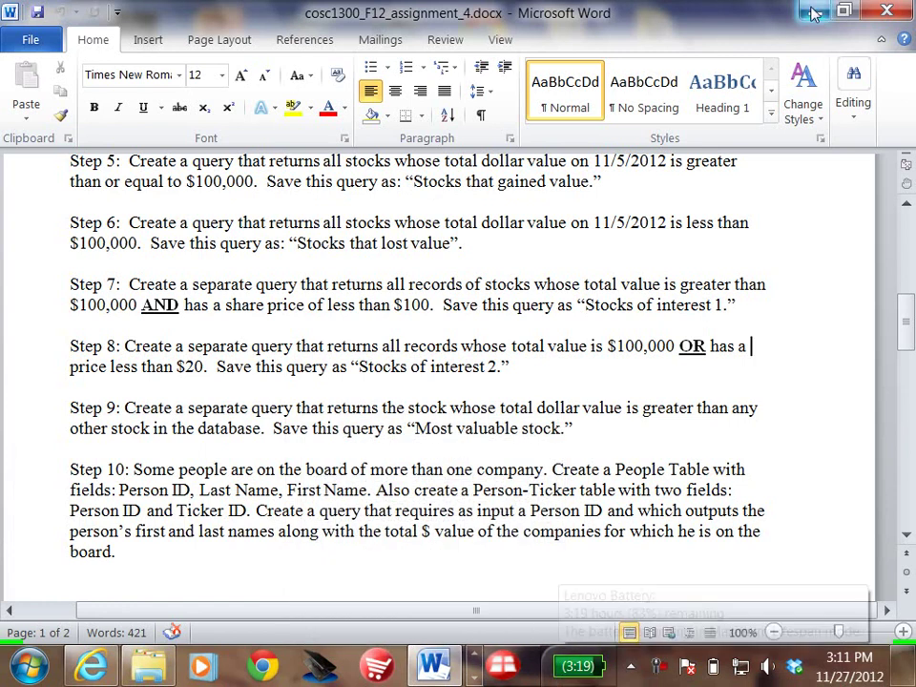
click(814, 14)
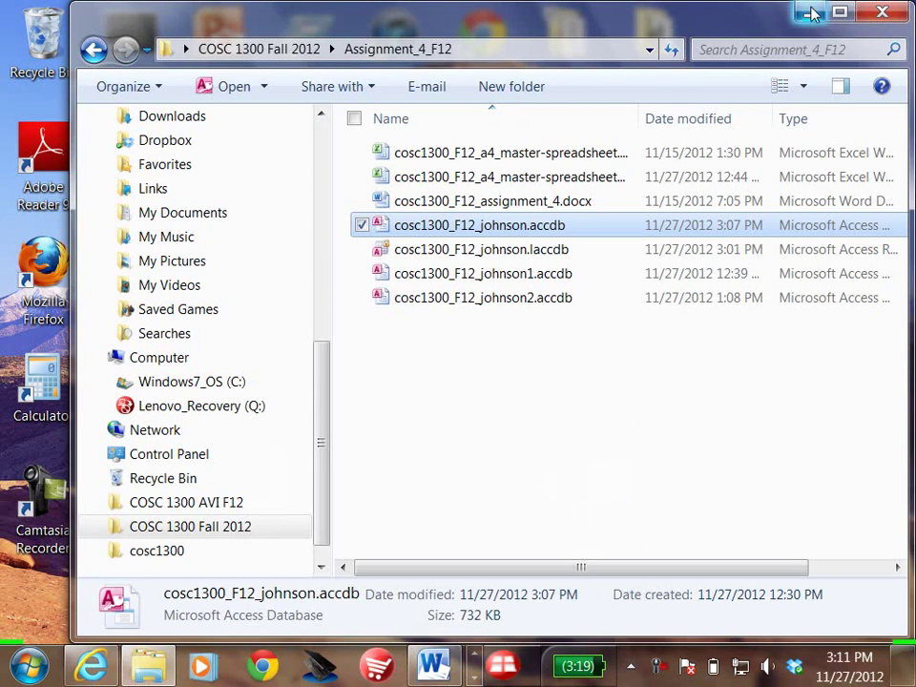
click(812, 12)
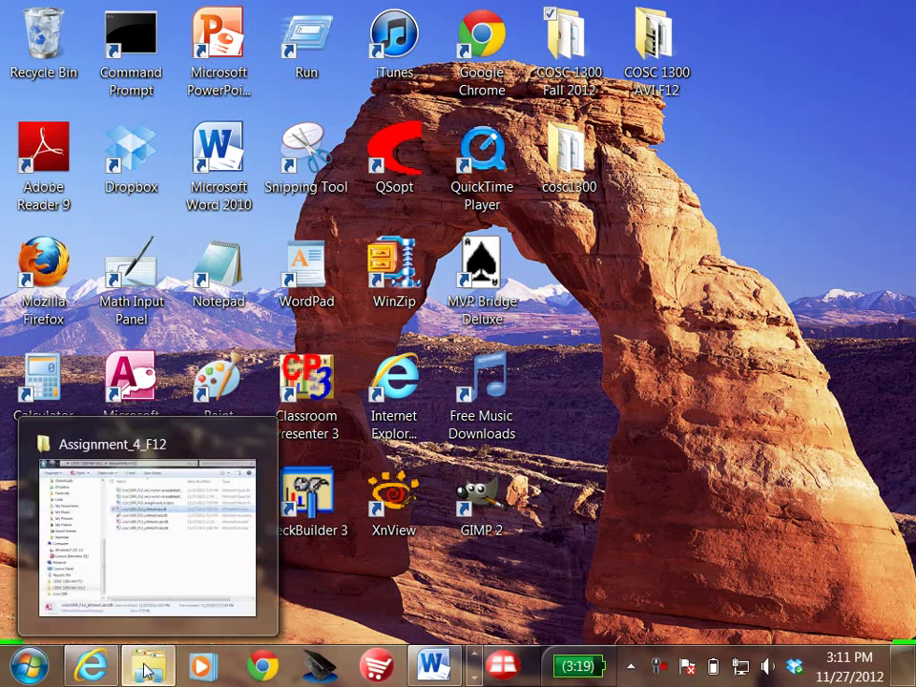
double_click(136, 389)
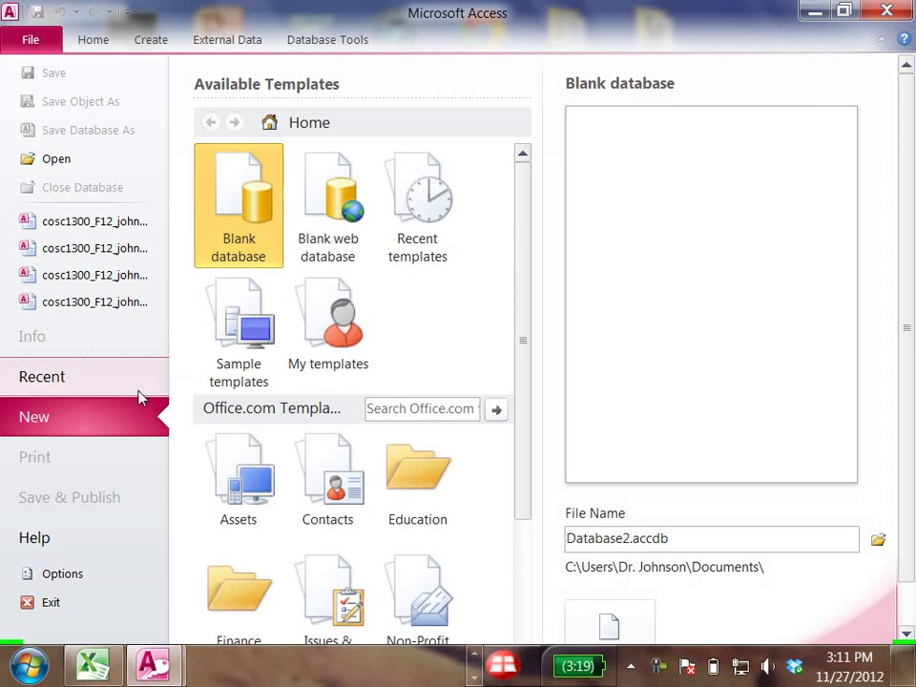
click(64, 223)
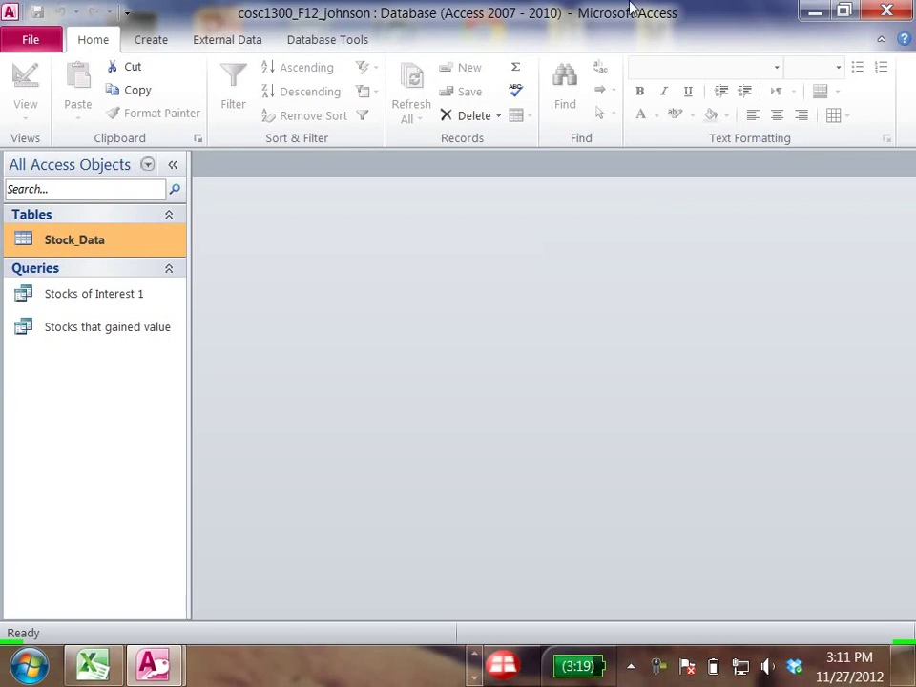
Try to import cosc1300_F12_a4_master-spreadsheet.xlsx from the Desktop's COSC 1300 Fall 2012\Assignment_4_F12 folder into a new table
click(148, 41)
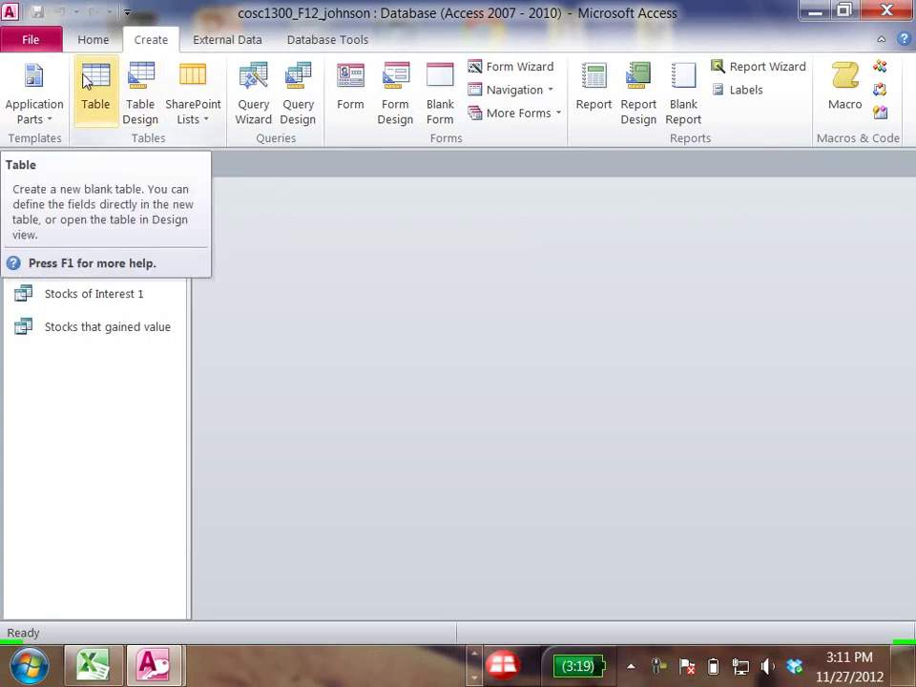
click(218, 43)
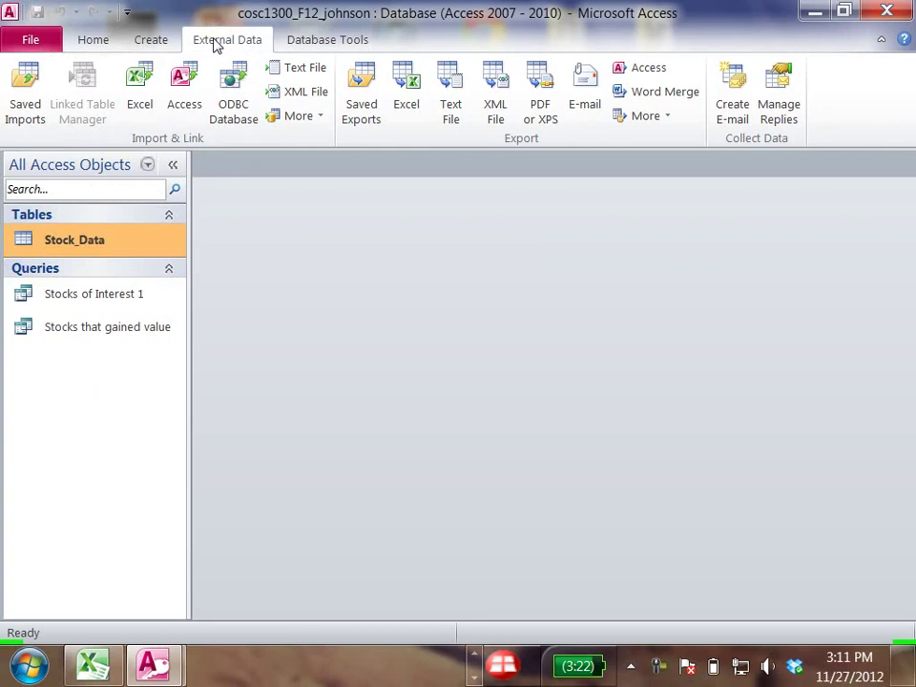
click(140, 74)
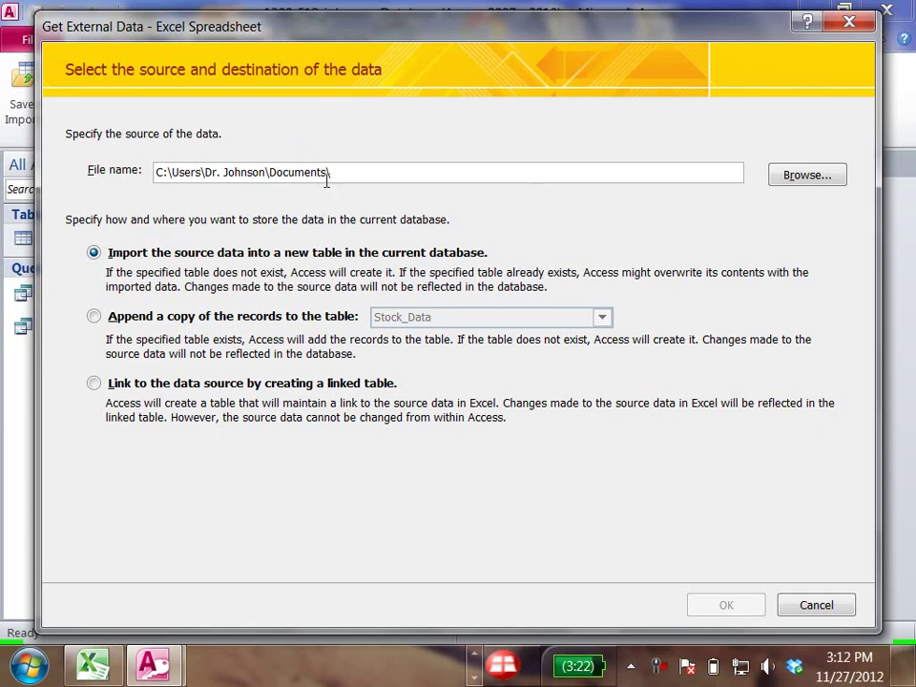
click(802, 179)
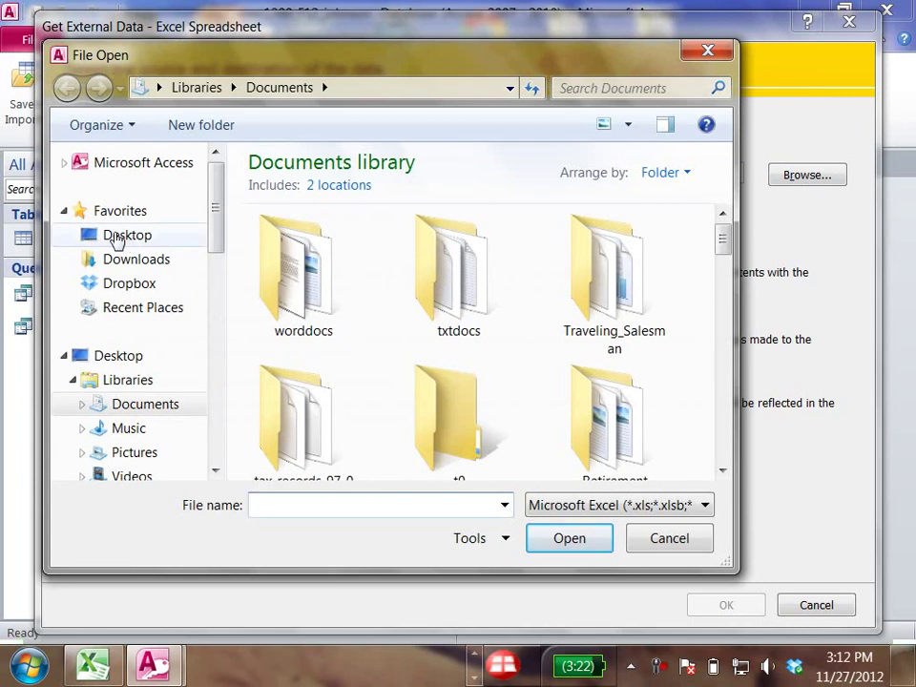
click(115, 239)
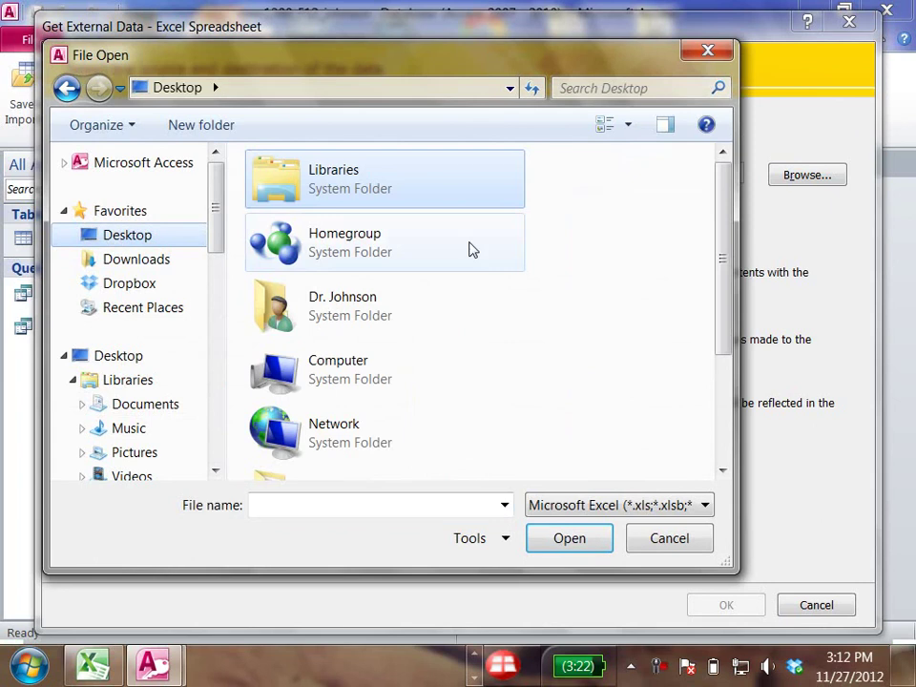
drag(722, 244, 716, 331)
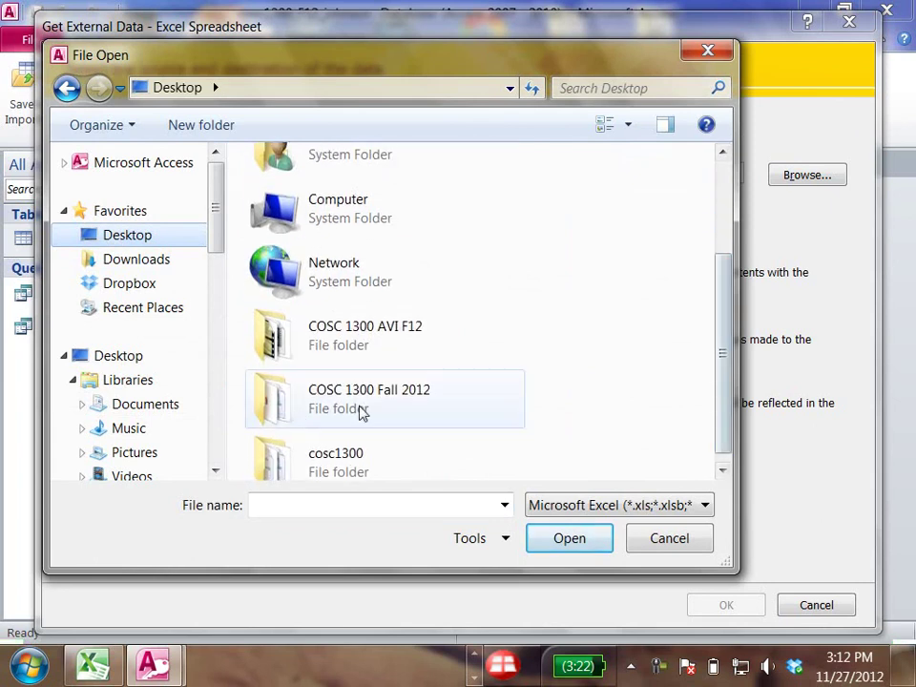
drag(417, 413, 268, 401)
double_click(267, 401)
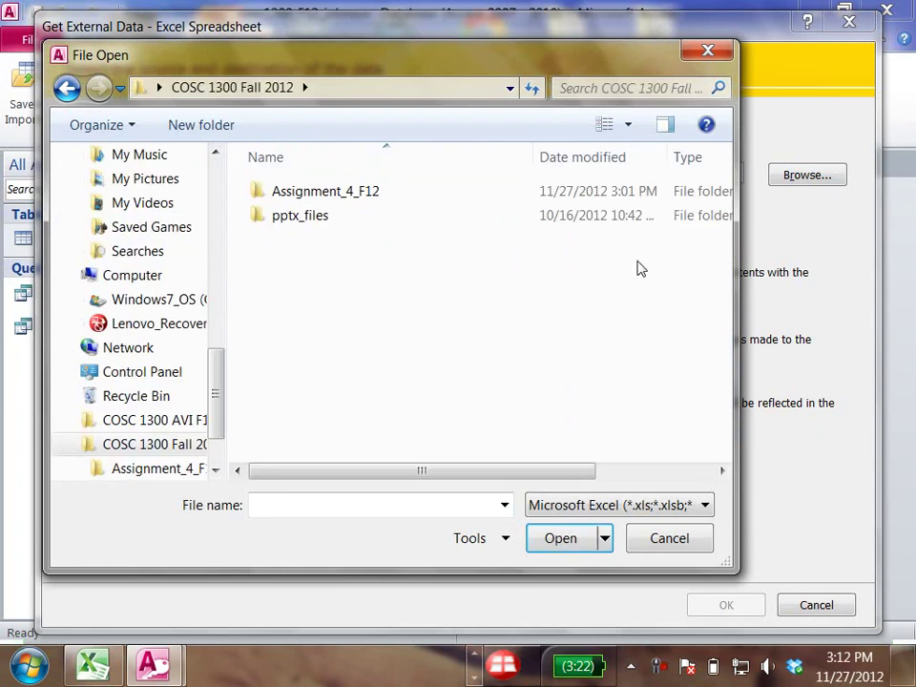
double_click(262, 195)
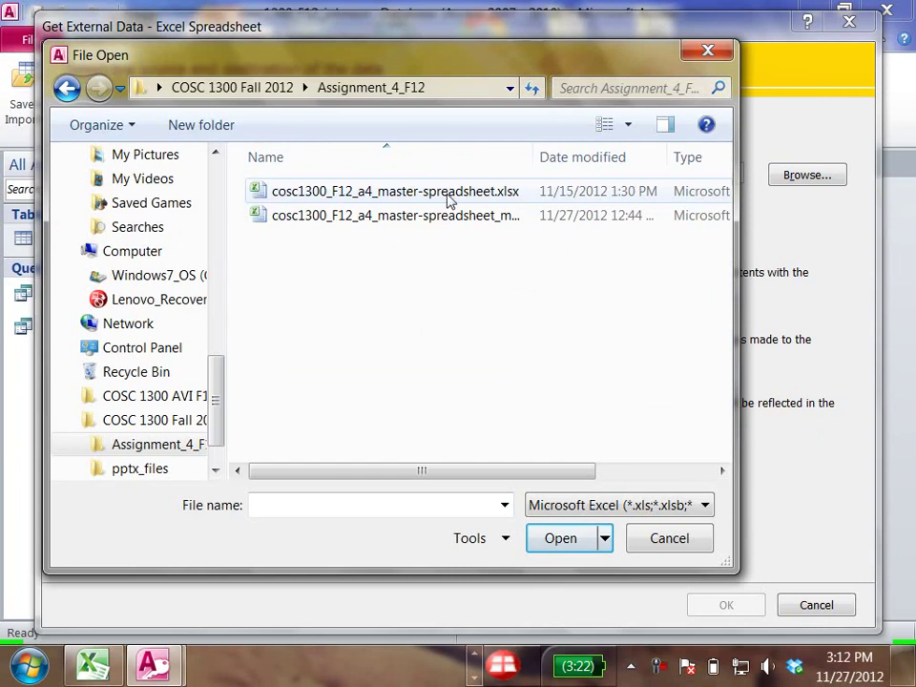
double_click(272, 195)
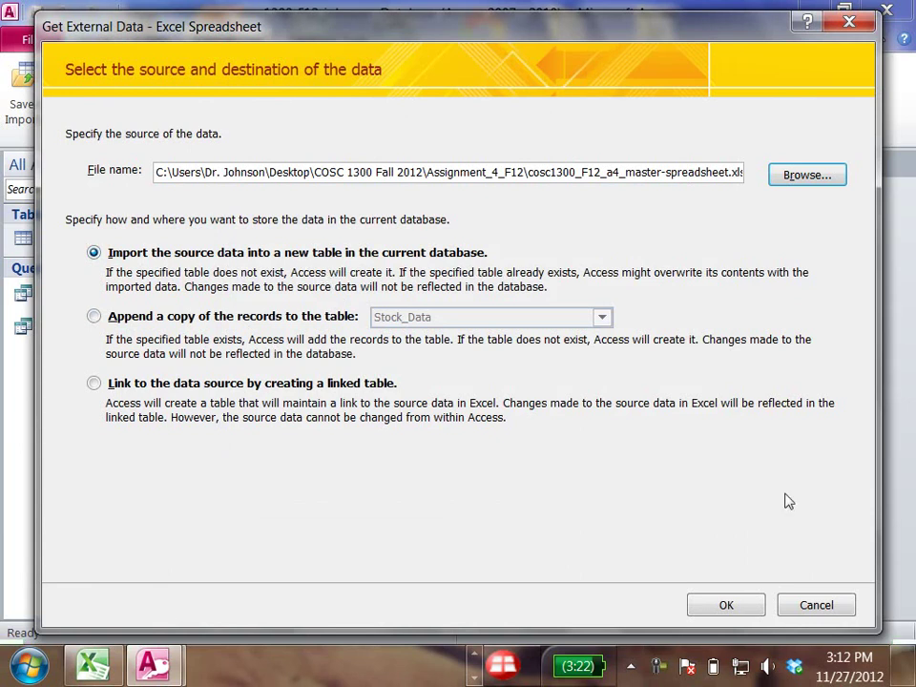
click(726, 607)
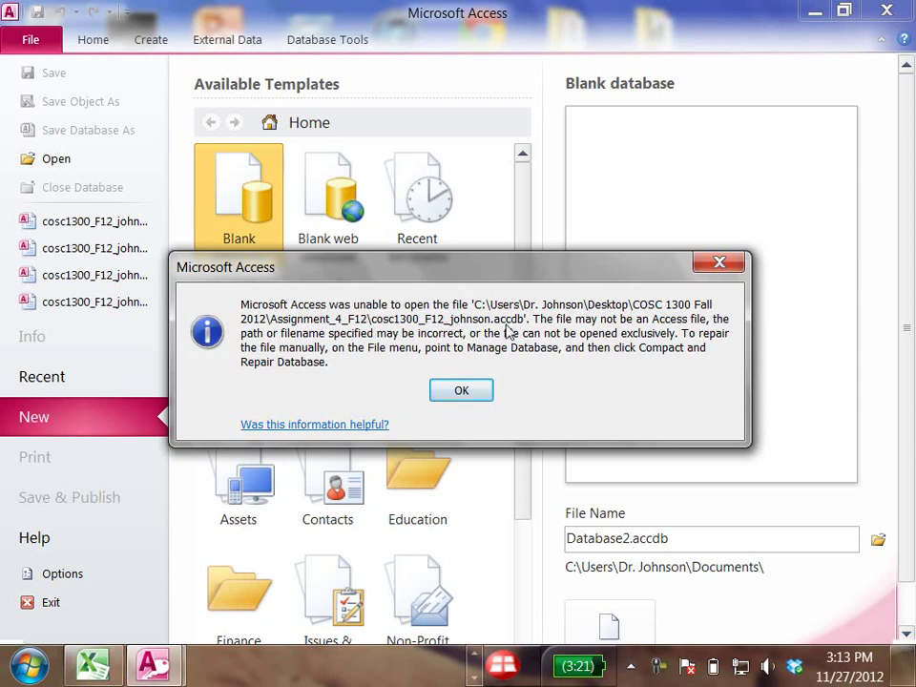
Dismiss the error message, reopen the most recent cosc1300_F12 database, and check the Stock_Data table before closing it
click(462, 391)
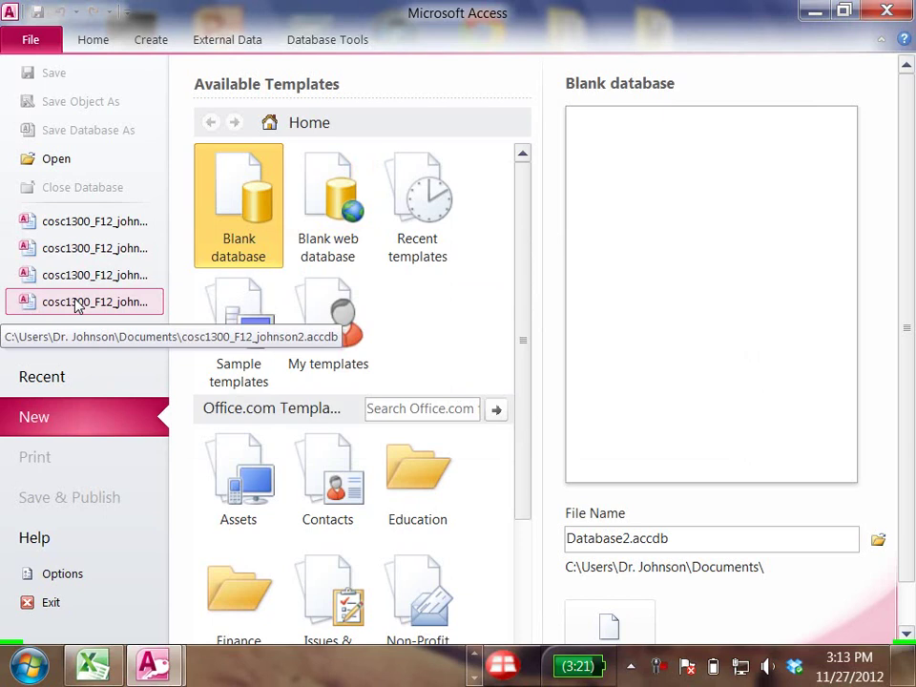
click(29, 223)
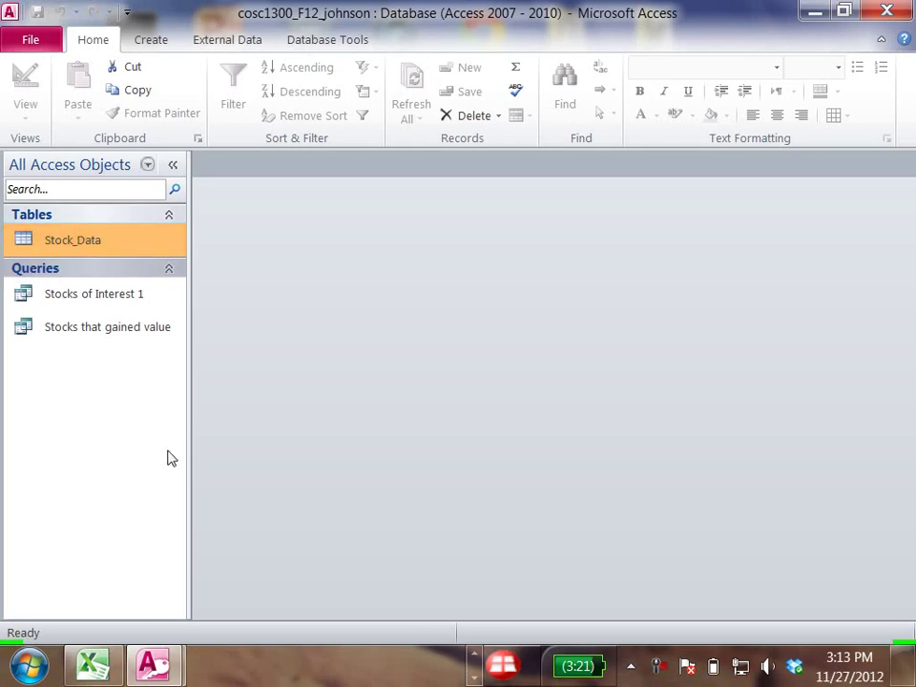
double_click(21, 245)
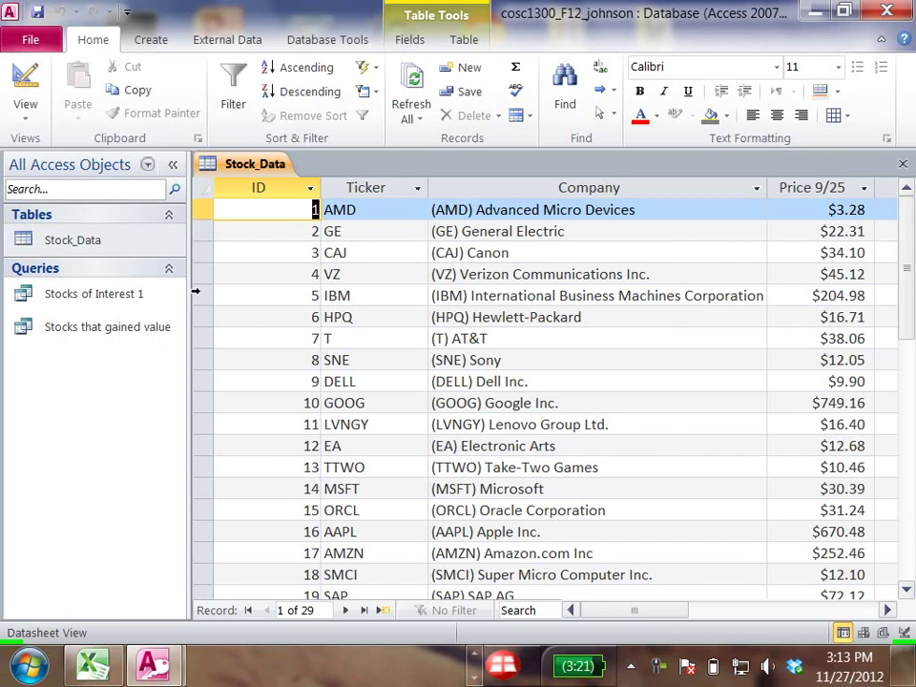
right_click(256, 167)
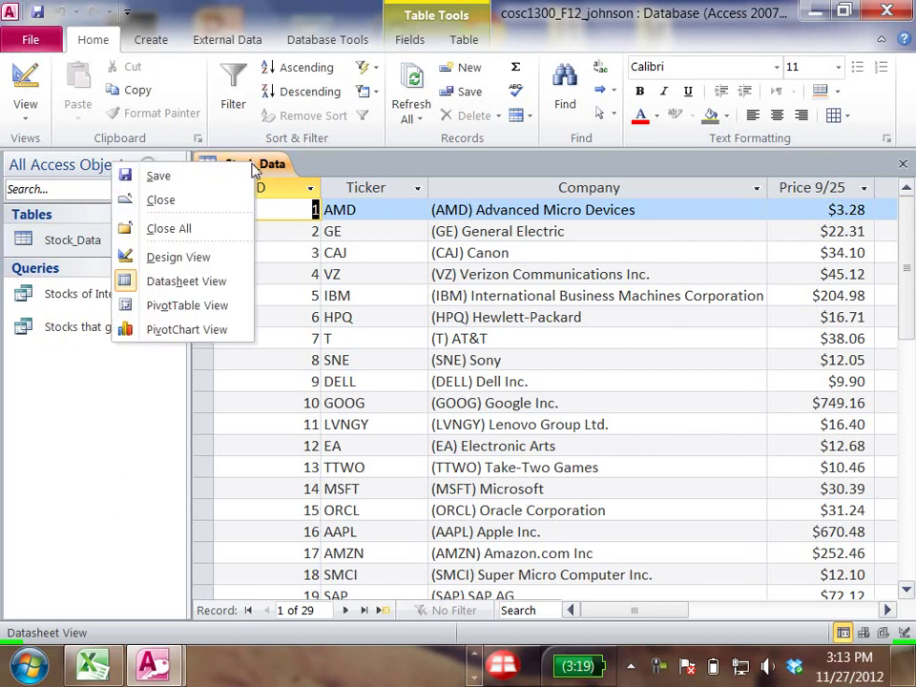
click(155, 199)
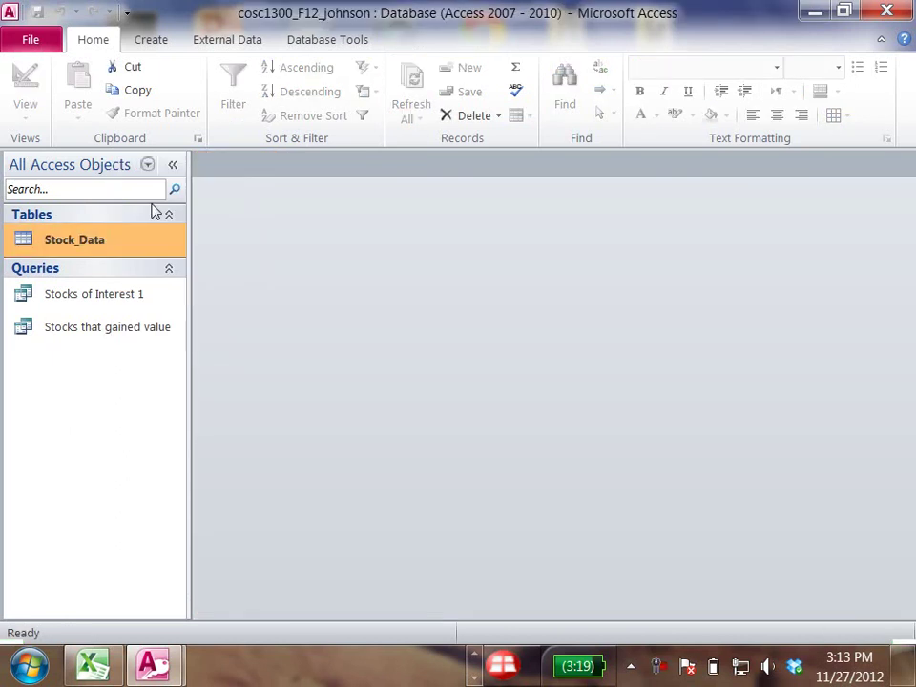
Try again to import cosc1300_F12_a4_master-spreadsheet.xlsx from the Assignment_4_F12 folder as a new table in the current database
click(218, 42)
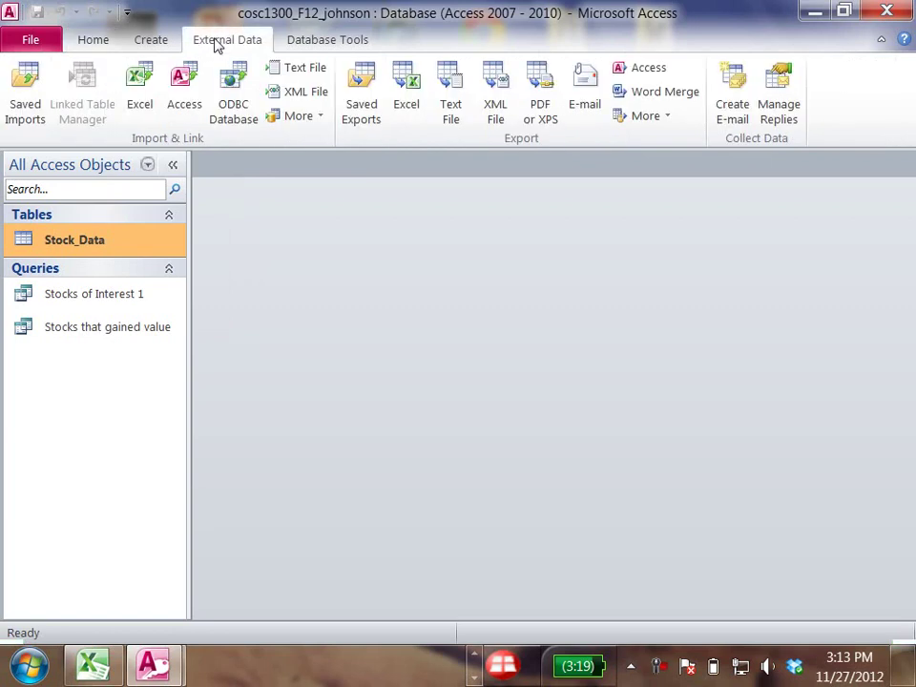
click(142, 77)
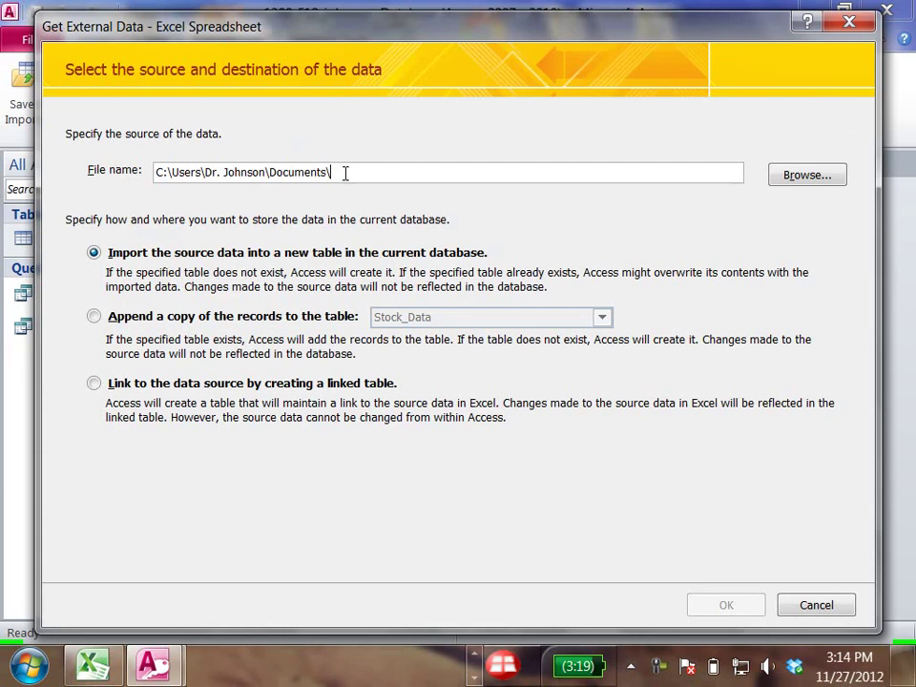
click(793, 179)
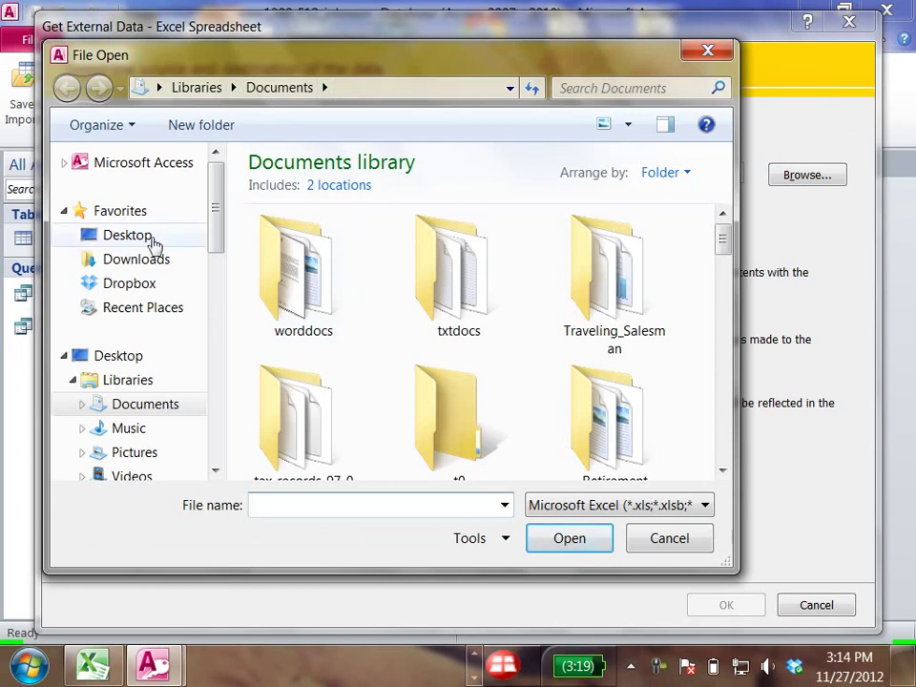
click(108, 241)
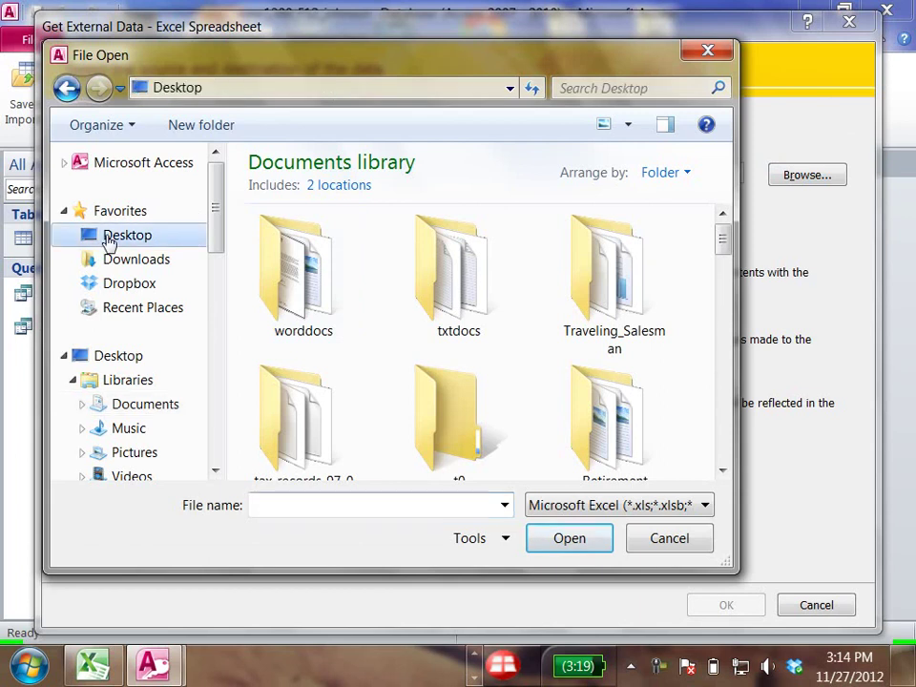
drag(723, 230, 749, 352)
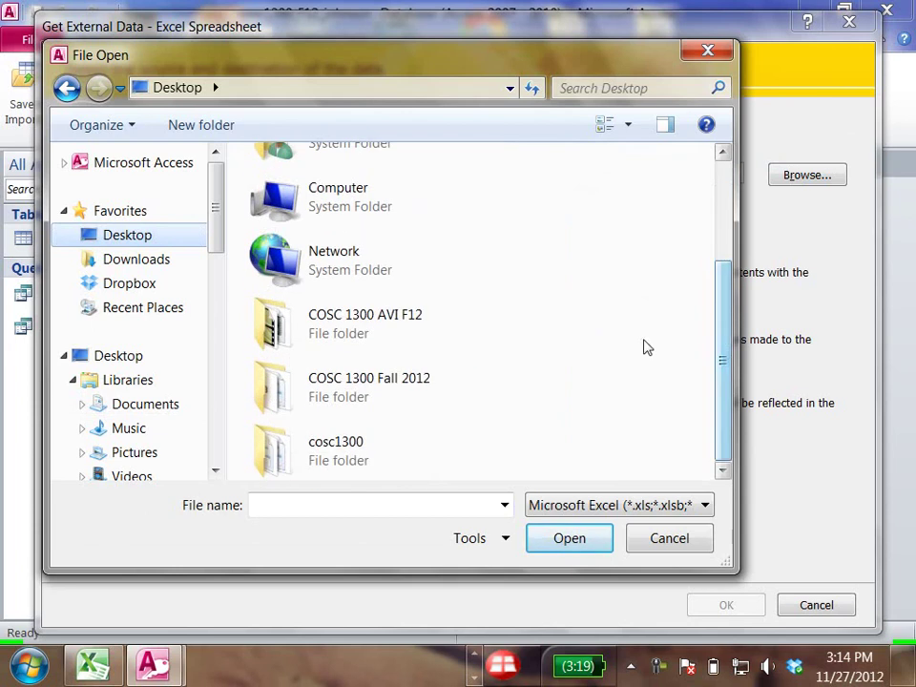
click(269, 383)
double_click(269, 384)
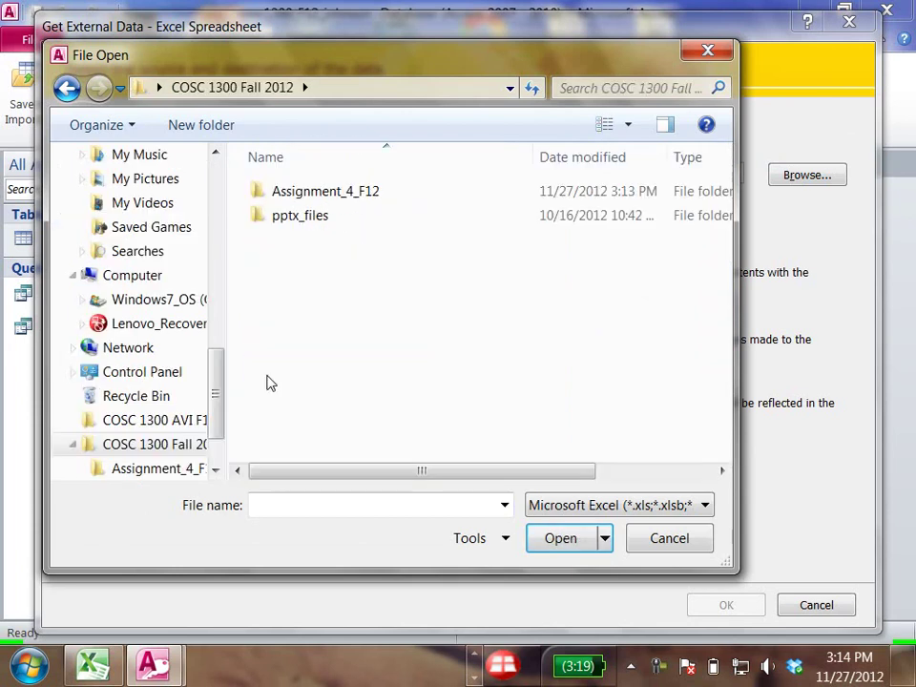
click(255, 194)
double_click(253, 194)
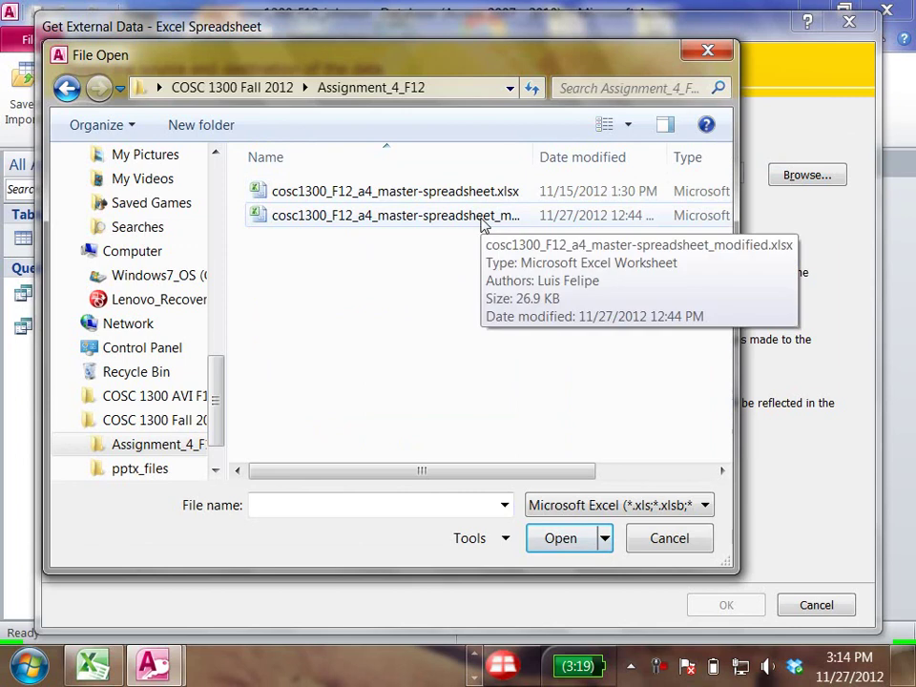
click(269, 193)
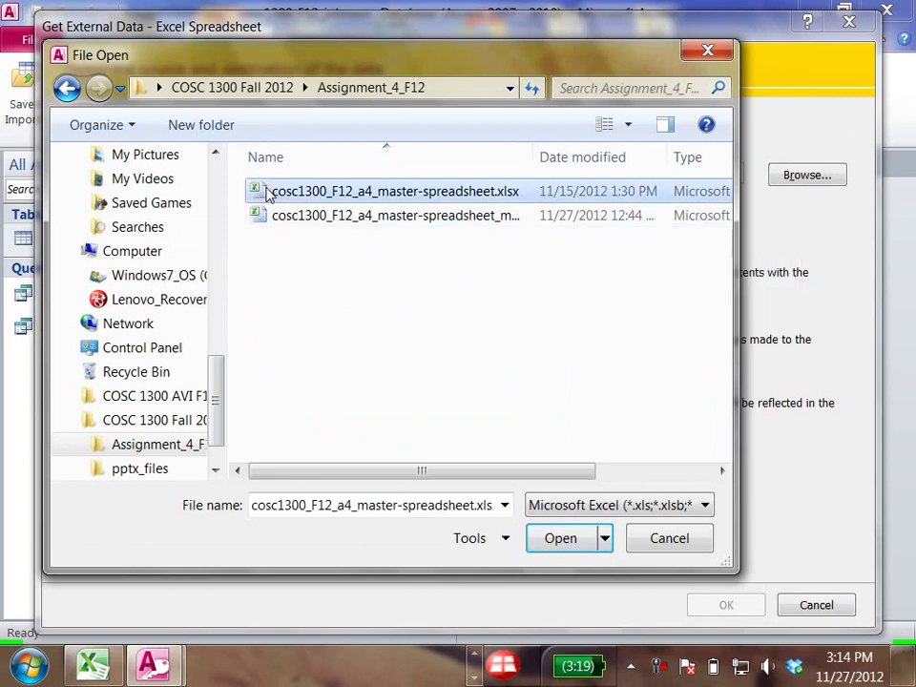
click(561, 541)
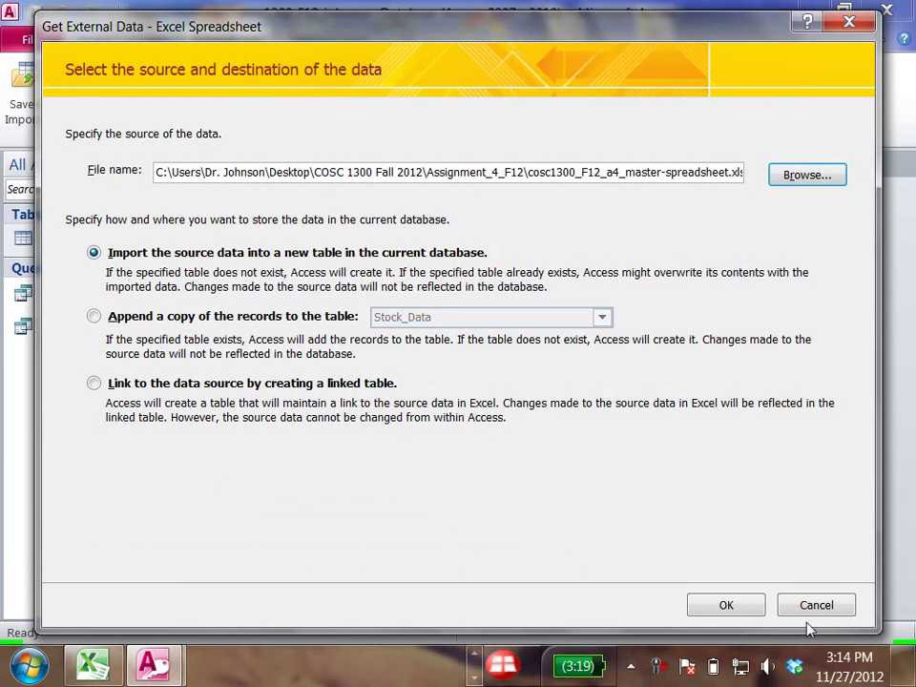
click(749, 609)
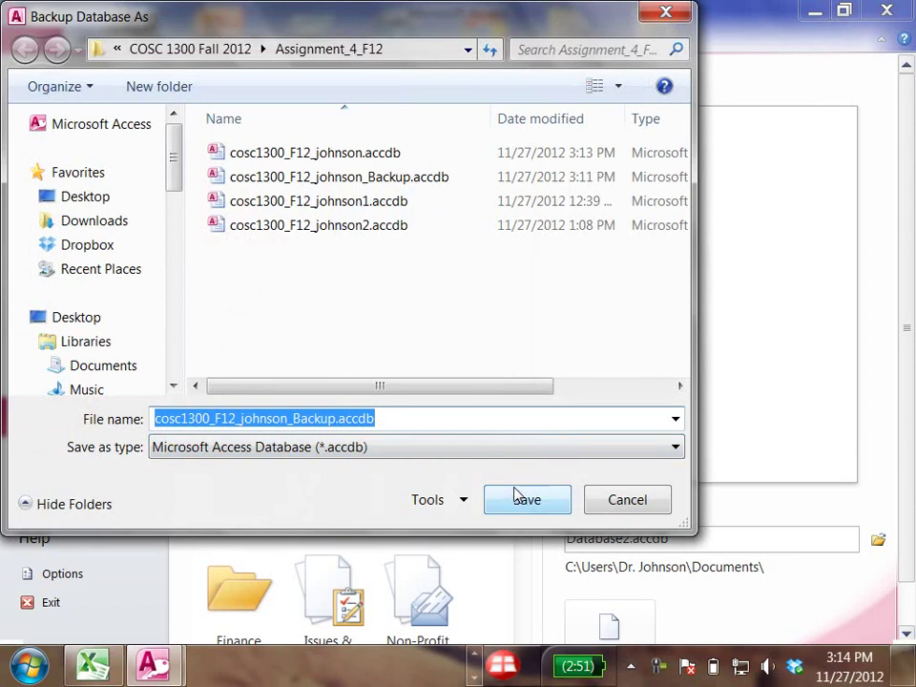
Cancel saving the database backup, then restart Access and reopen the most recent cosc1300_F12 database
click(616, 504)
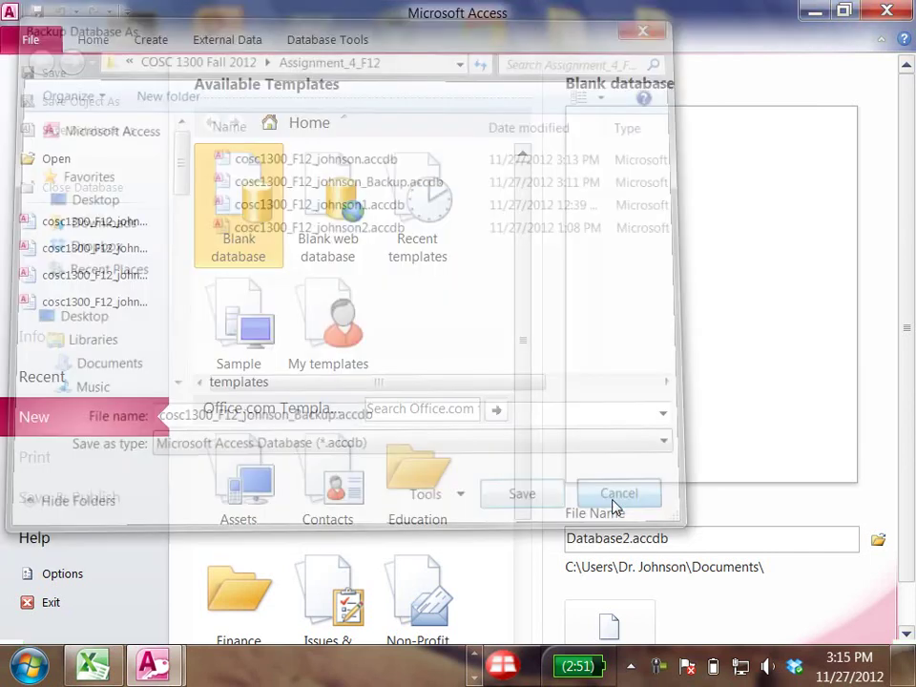
click(887, 12)
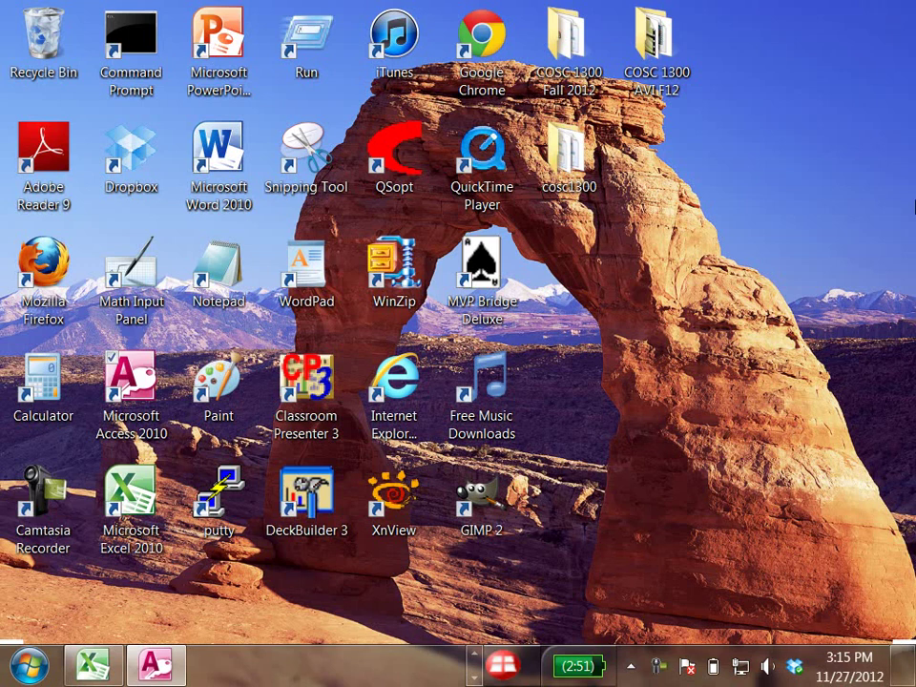
double_click(121, 382)
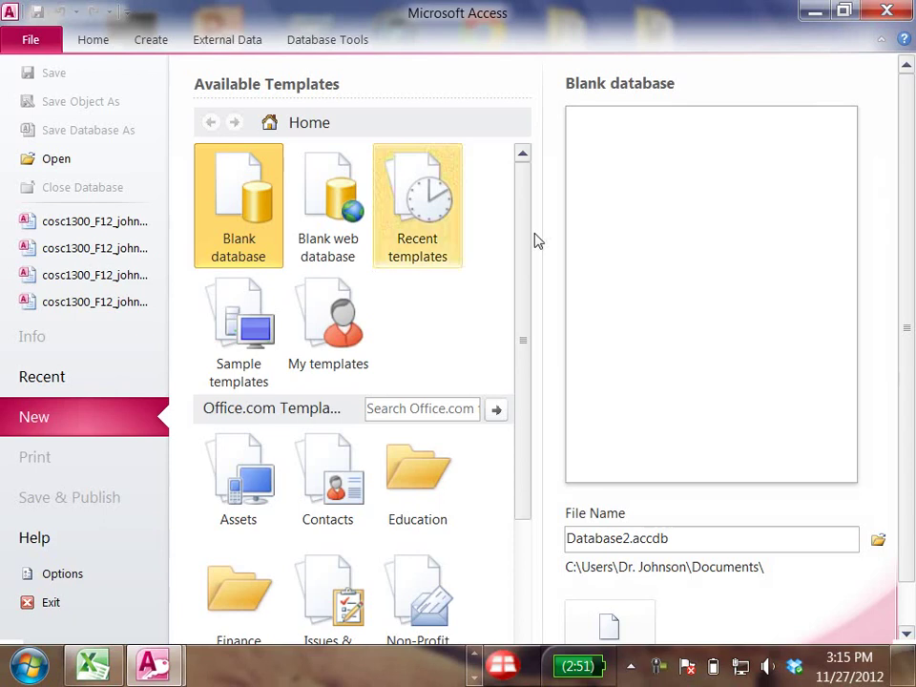
click(75, 226)
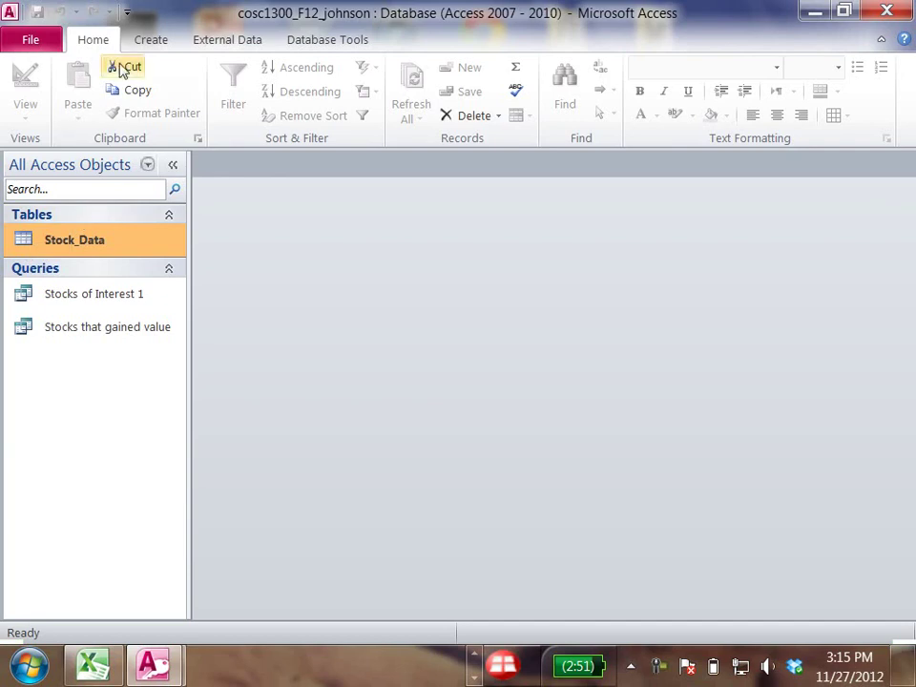
Create a new blank table in the open database
click(153, 42)
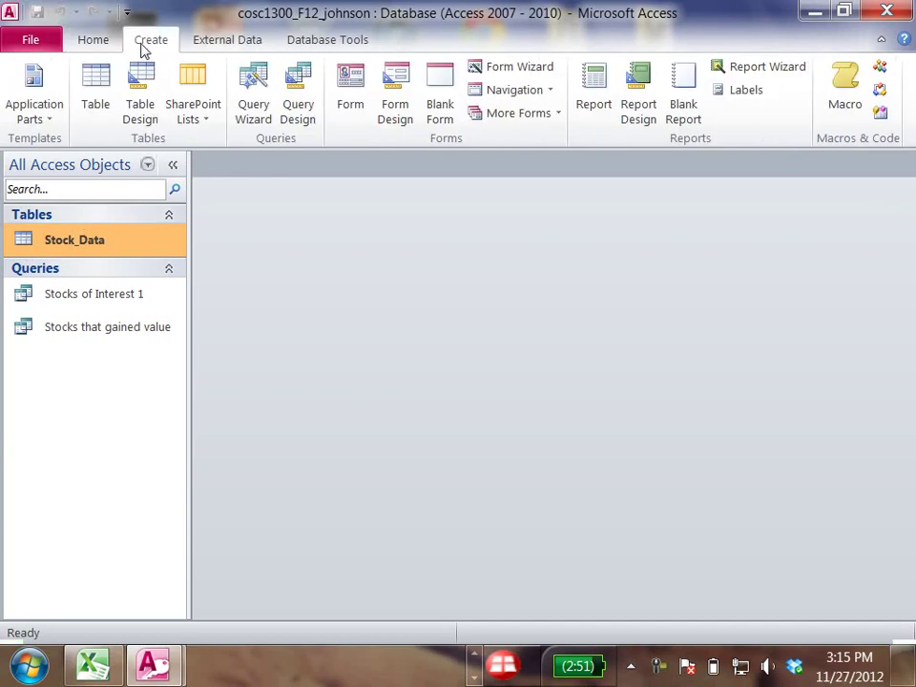
click(95, 86)
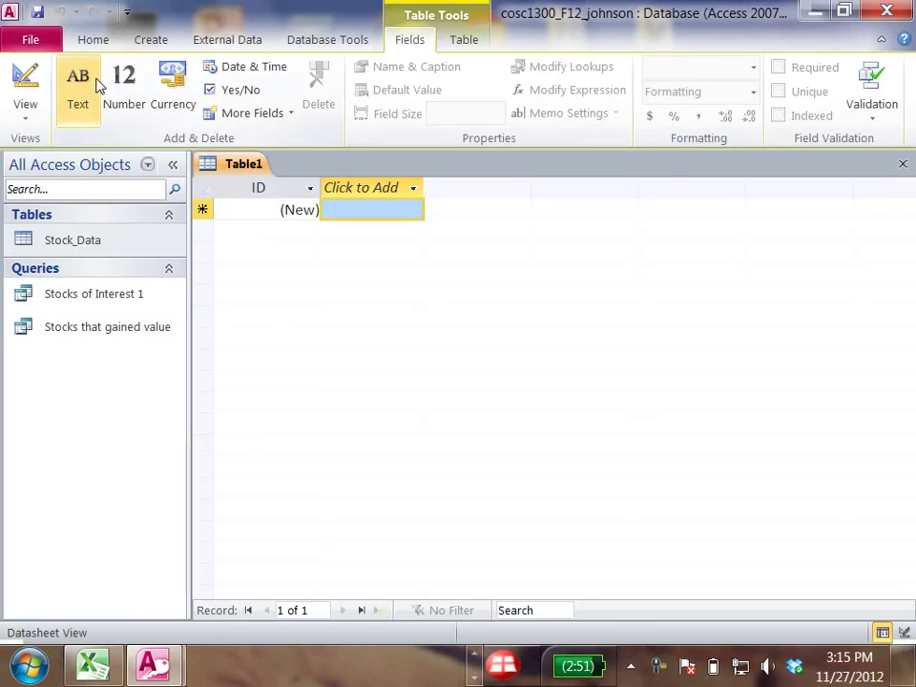
Try to import cosc1300_F12_a4_master-spreadsheet.xlsx from the Desktop's COSC 1300 Fall 2012\Assignment_4_F12 folder as another new table beside the blank one
click(216, 46)
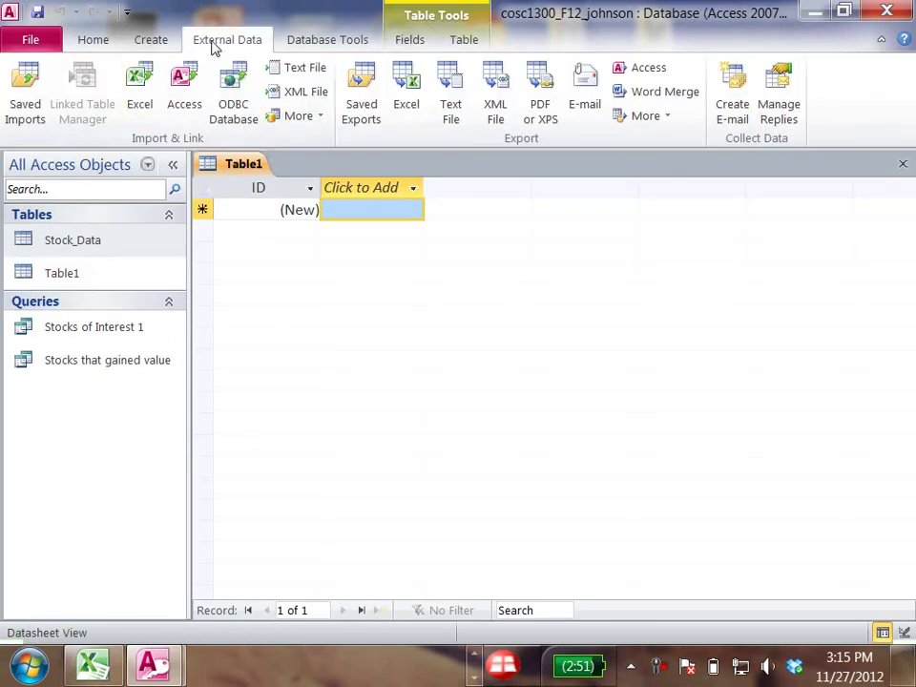
click(140, 78)
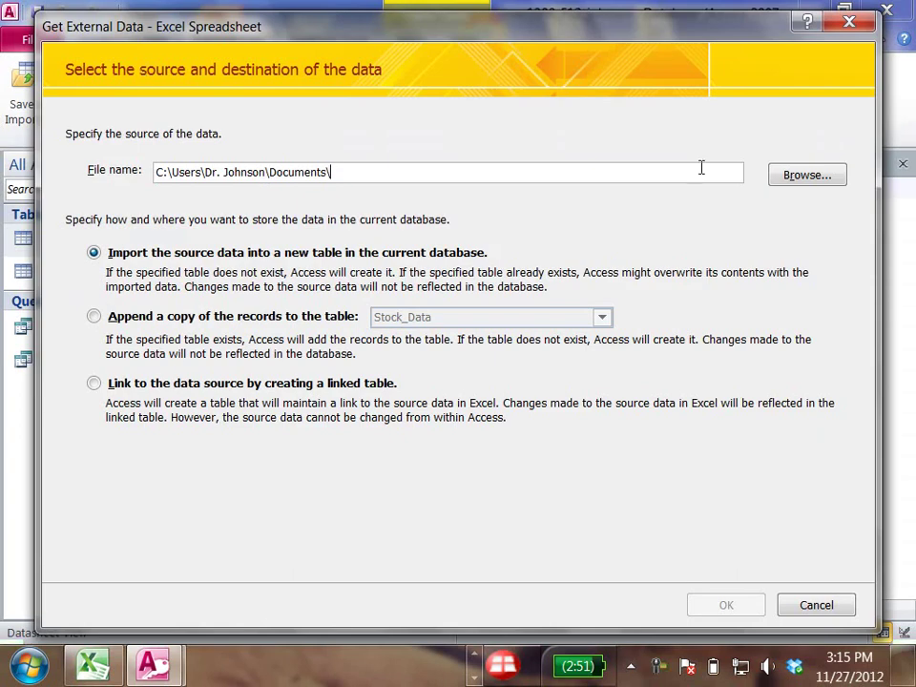
click(802, 176)
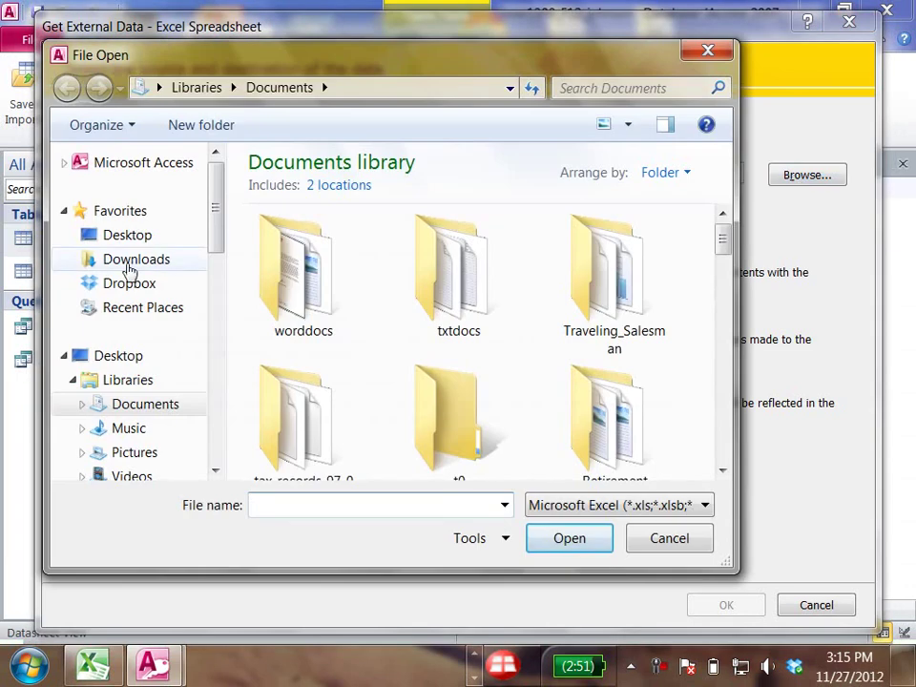
click(109, 239)
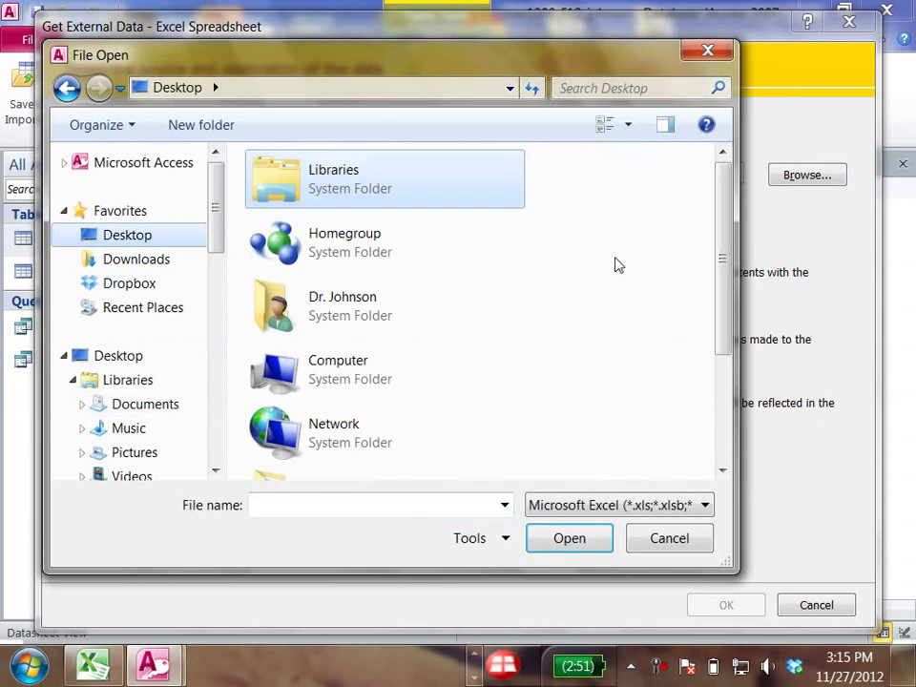
drag(723, 212, 725, 333)
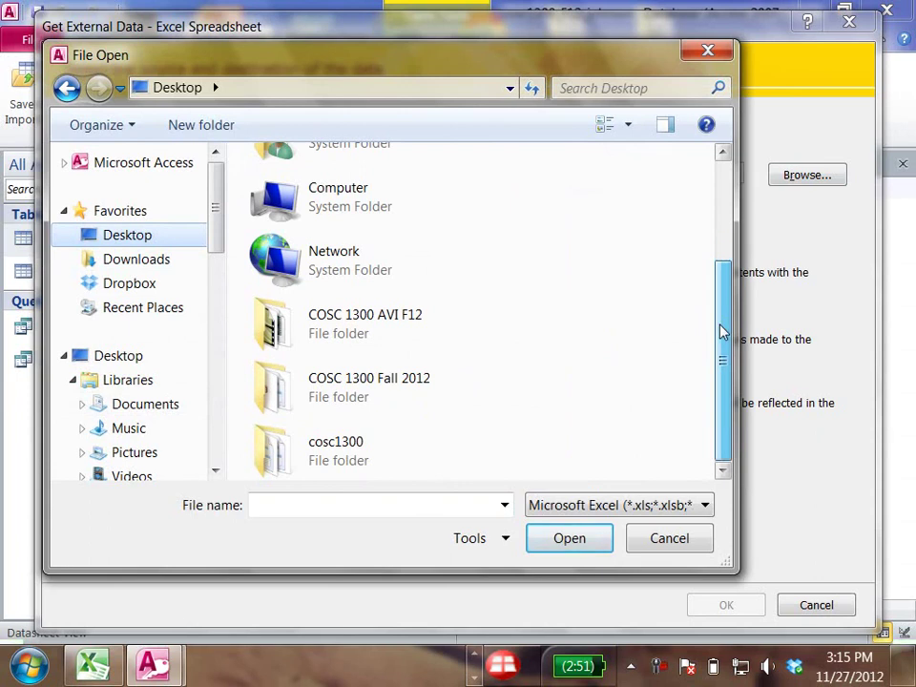
click(274, 384)
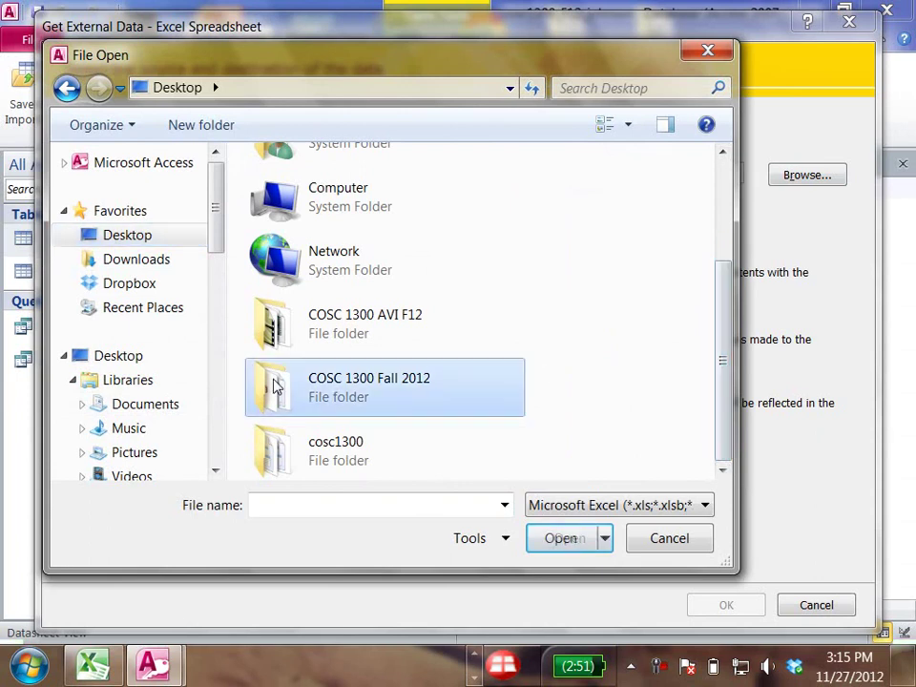
double_click(274, 385)
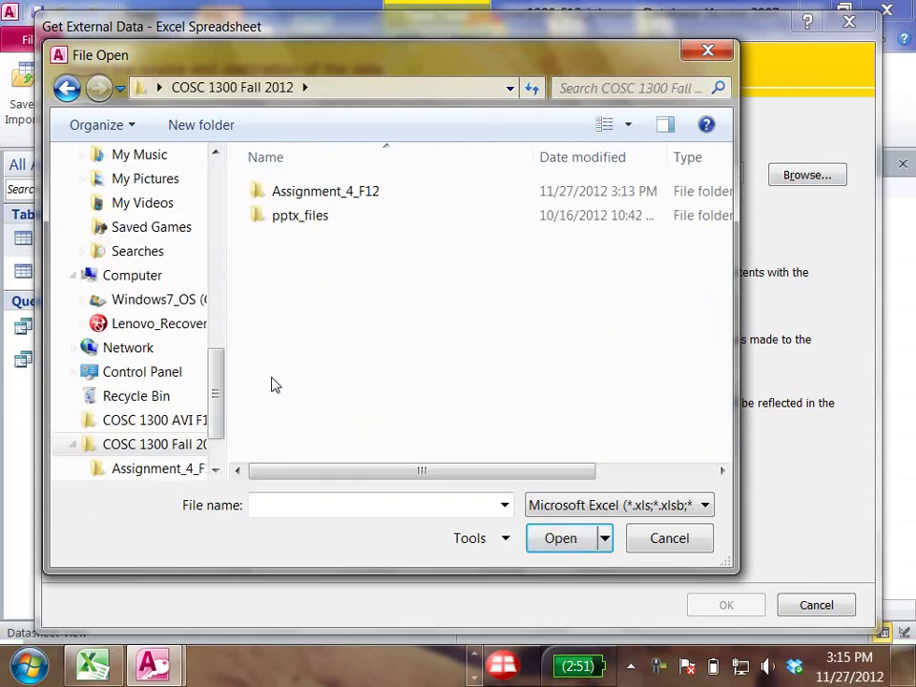
double_click(256, 197)
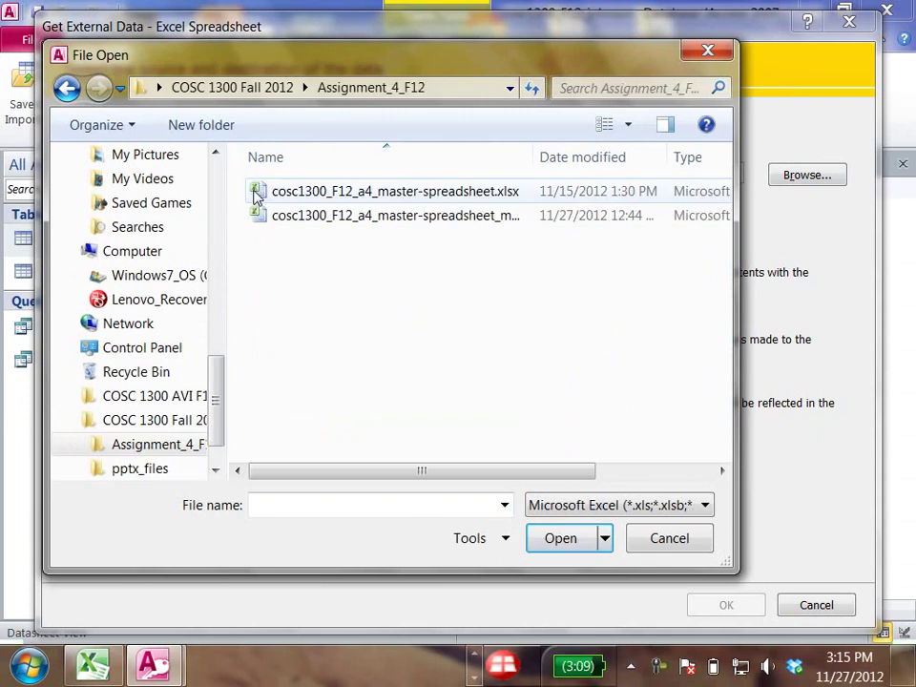
click(255, 196)
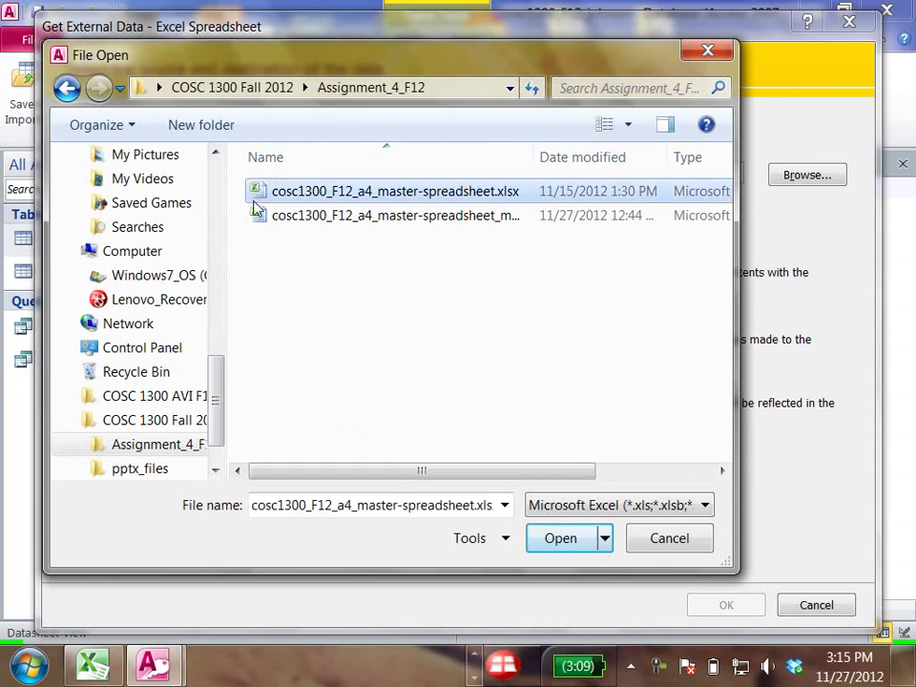
click(560, 540)
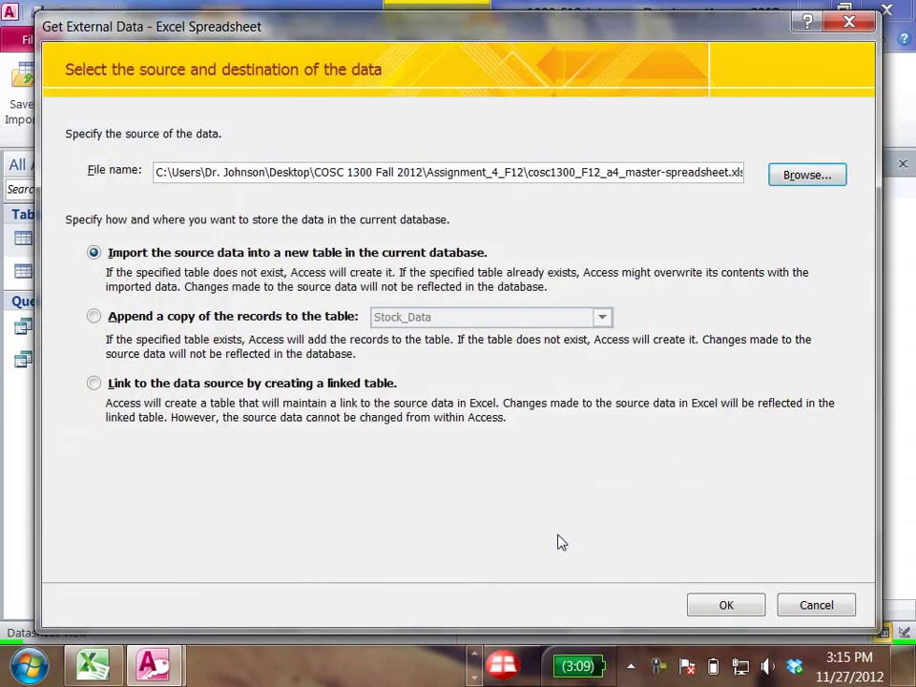
click(725, 607)
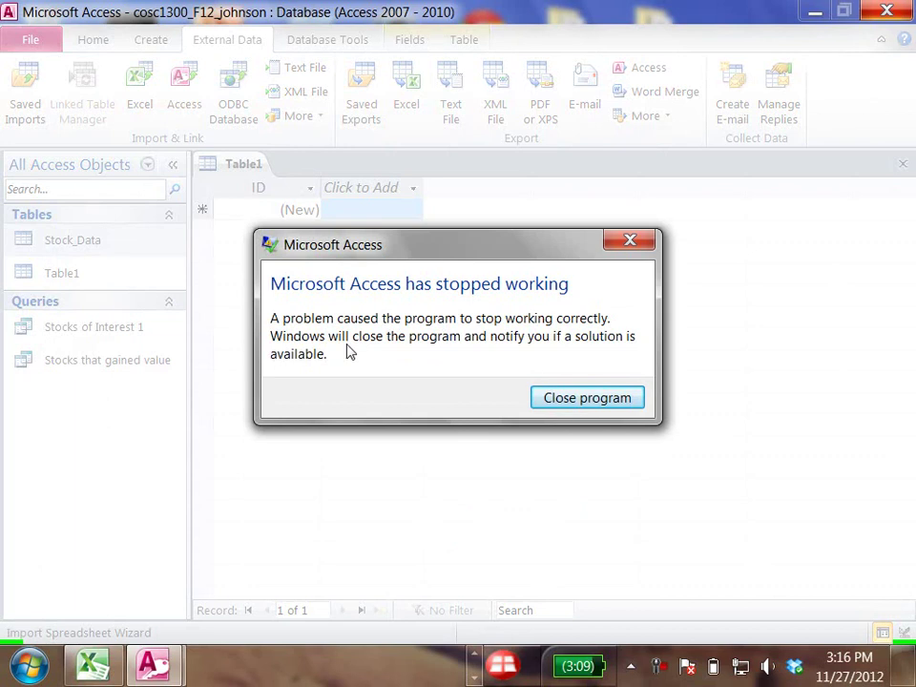
Close the crashed Access program and return to the cosc1300_F12 database in the restarted Access window
click(558, 399)
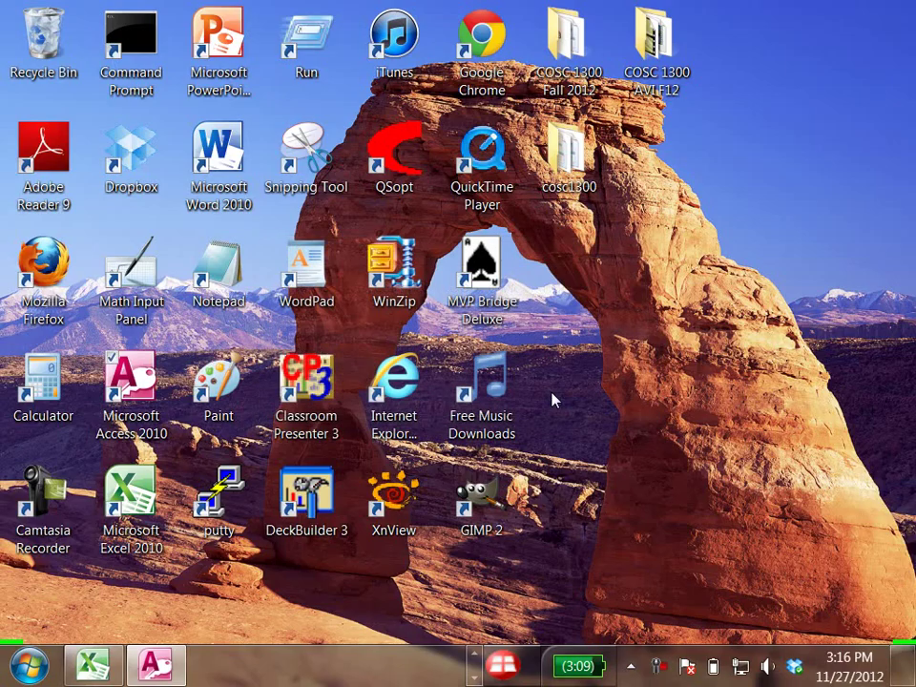
mouse_move(577, 666)
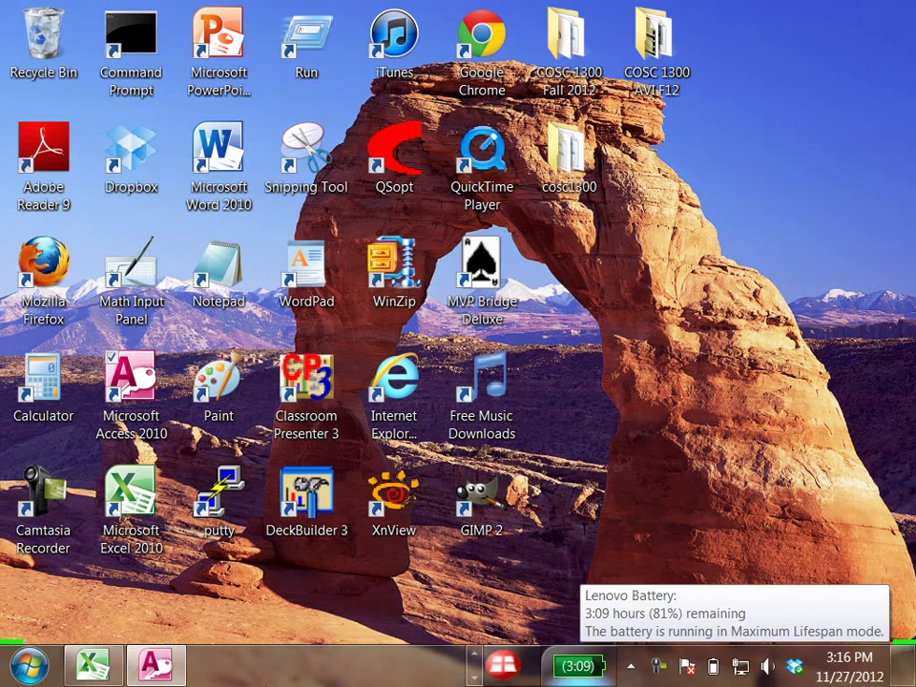
click(155, 665)
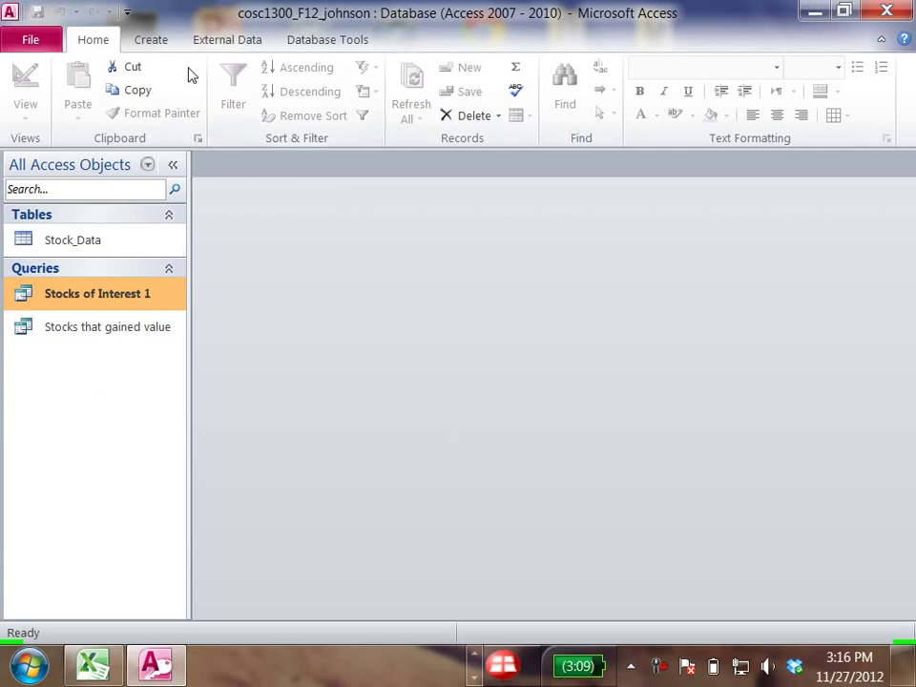
Retry importing cosc1300_F12_a4_master-spreadsheet.xlsx from the Assignment_4_F12 folder into a new table, without first creating a blank table
click(221, 43)
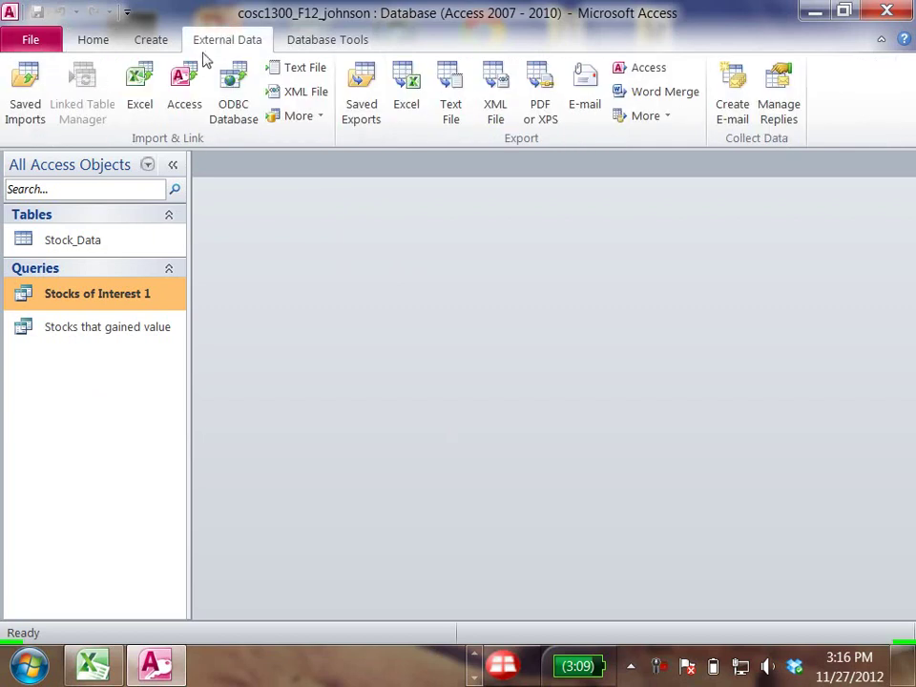
click(139, 84)
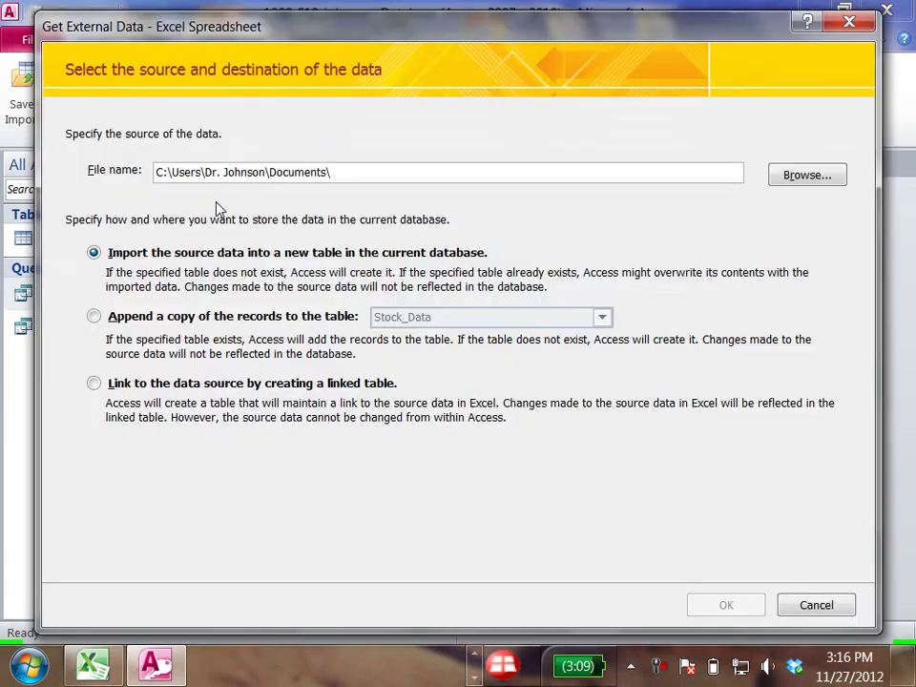
click(787, 177)
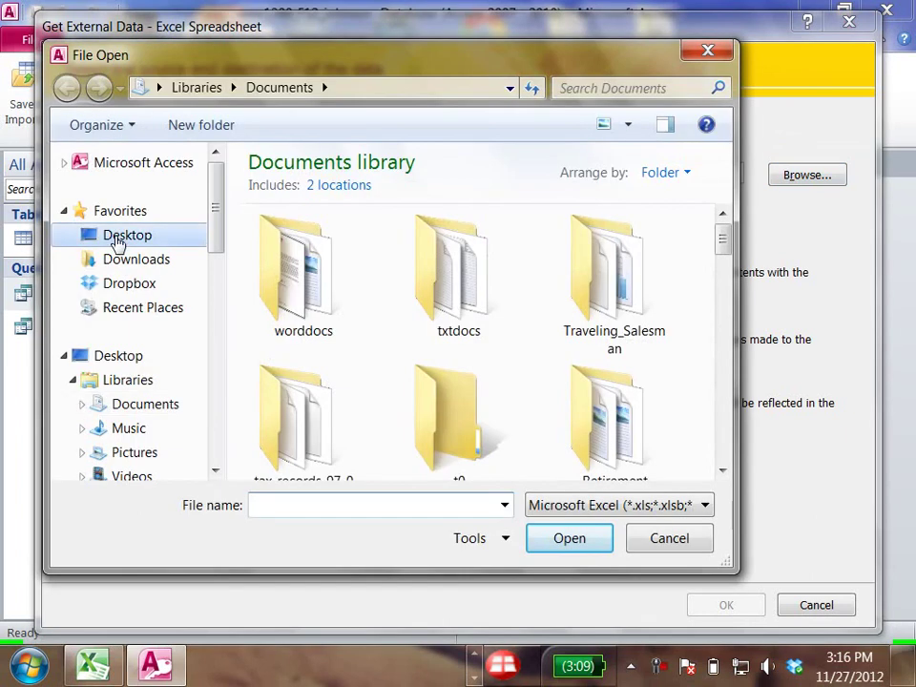
click(119, 240)
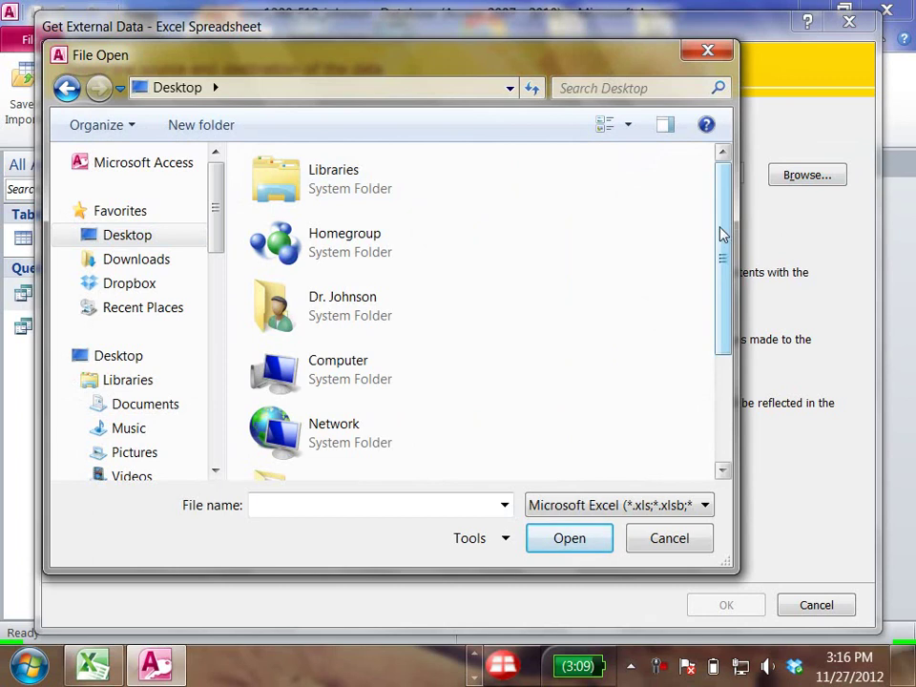
drag(720, 234, 764, 351)
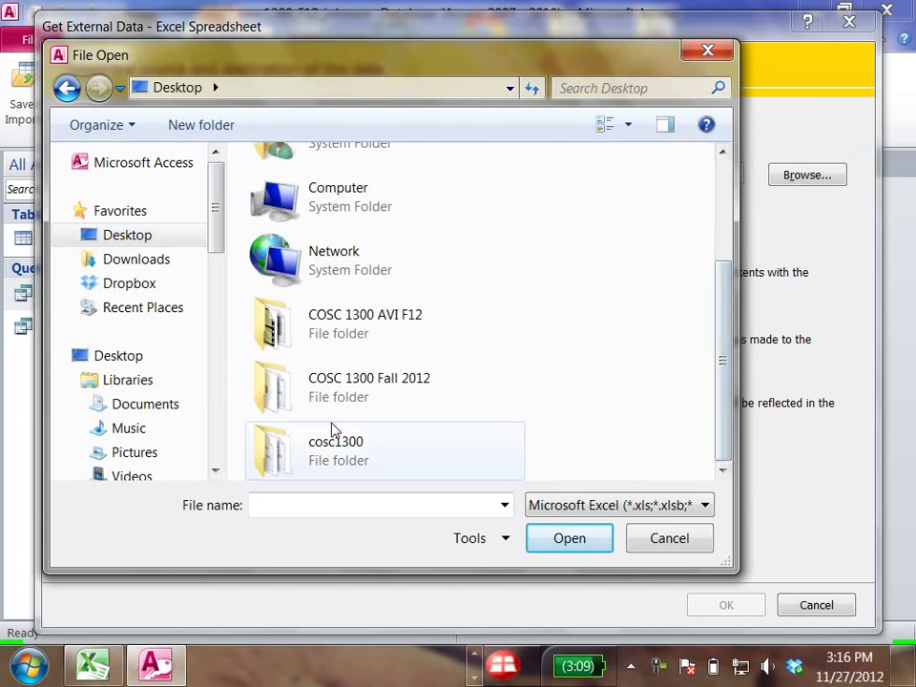
double_click(274, 391)
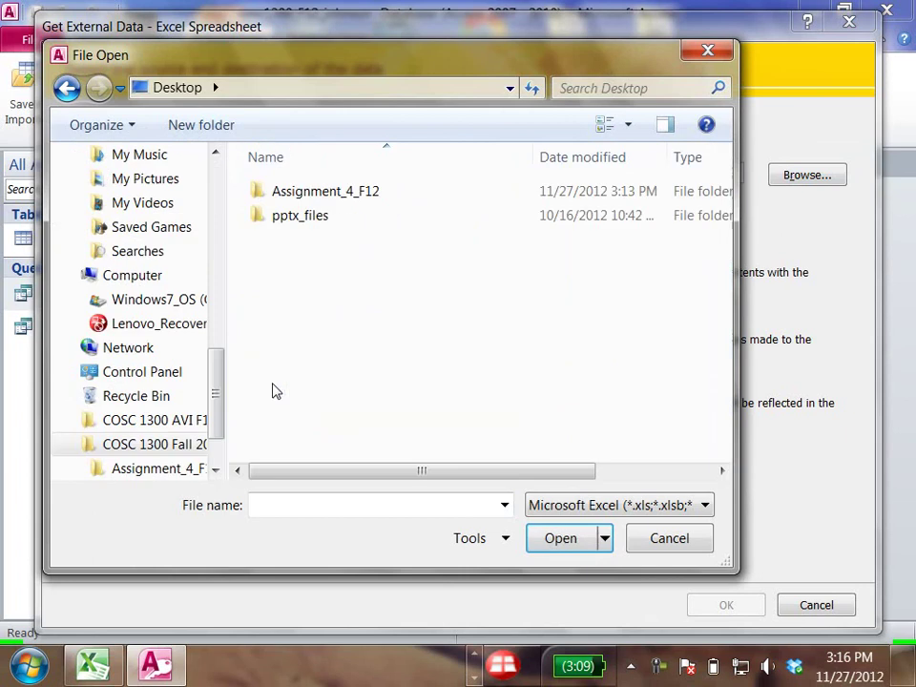
double_click(258, 194)
click(352, 194)
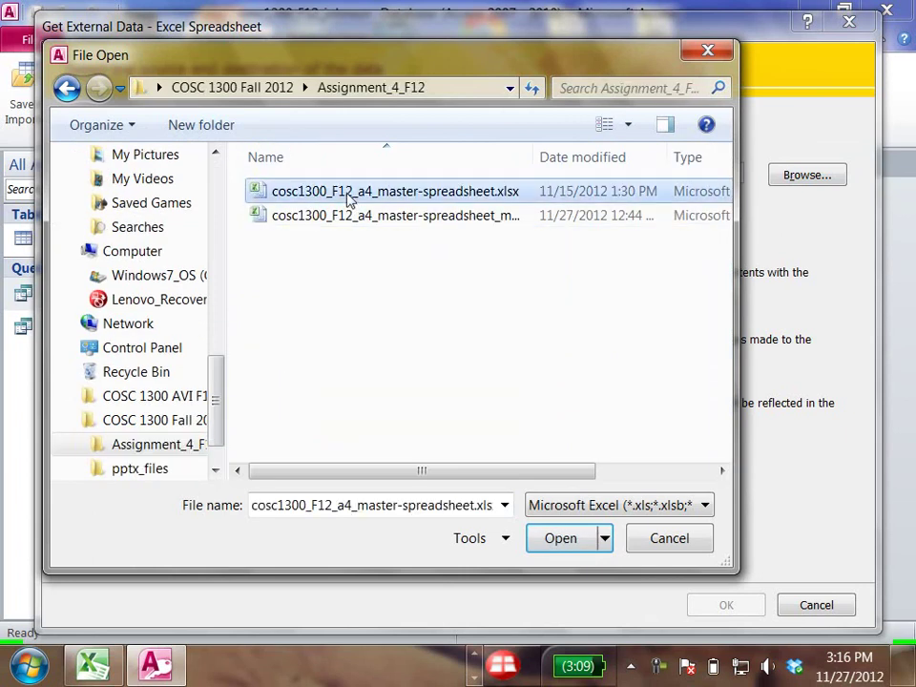
click(562, 539)
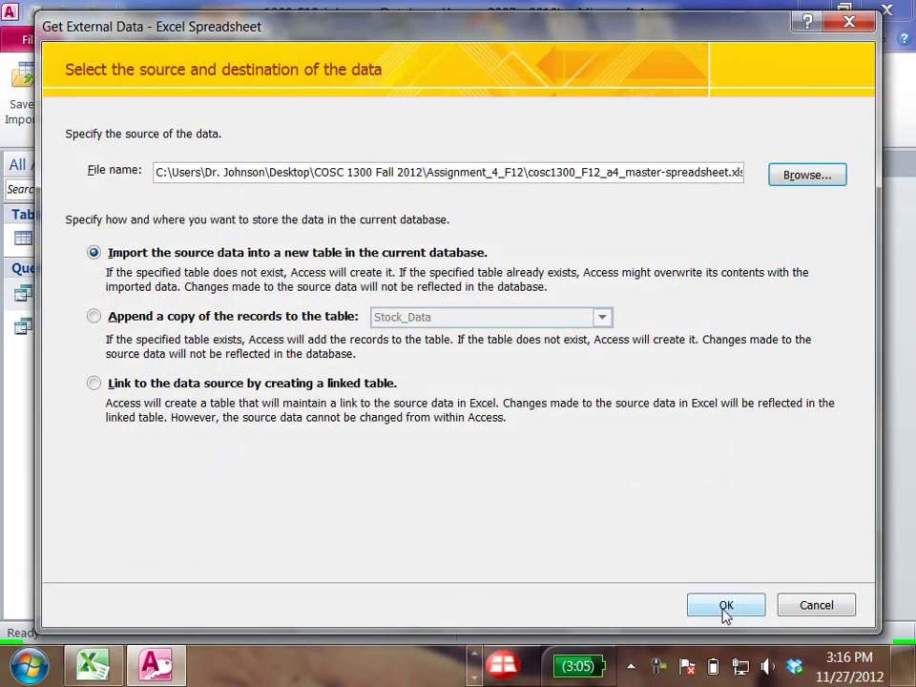
click(724, 607)
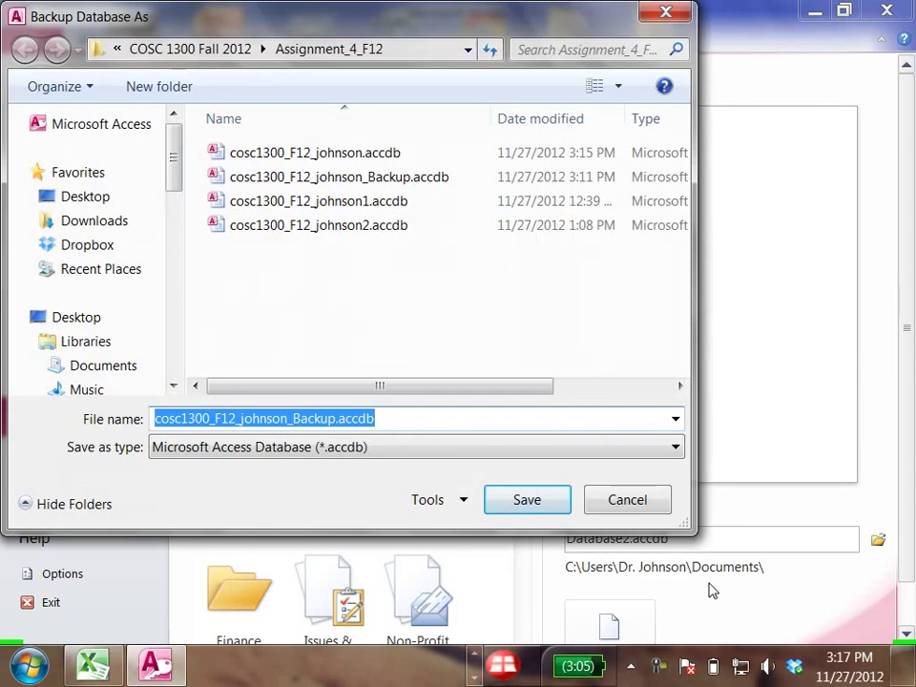
Save the database backup in the Assignment_4_F12 folder, changing the end of the suggested file name to Backup2.accdb
click(526, 500)
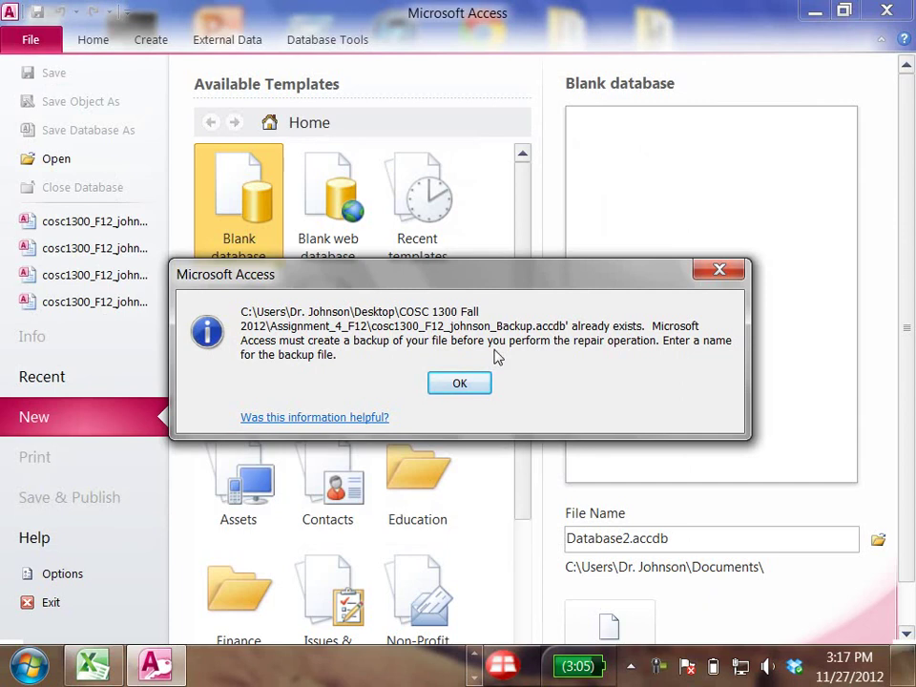
click(444, 386)
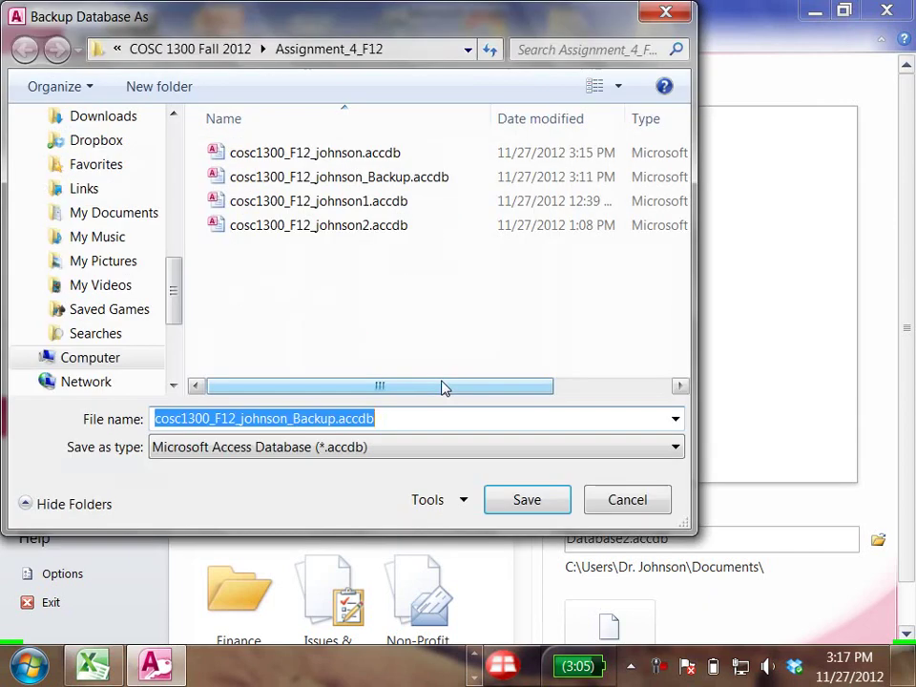
click(341, 418)
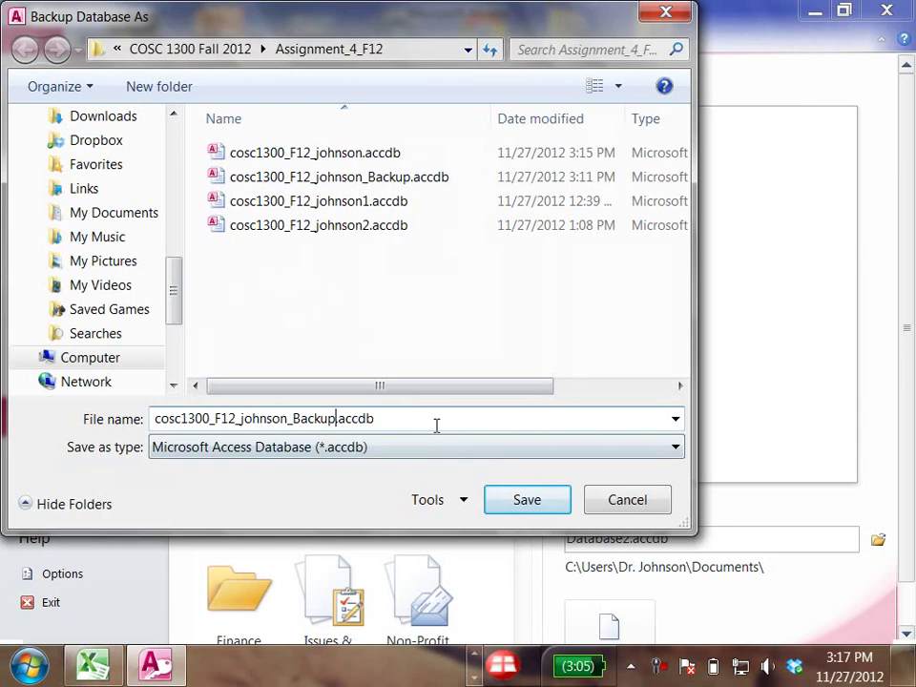
text(2)
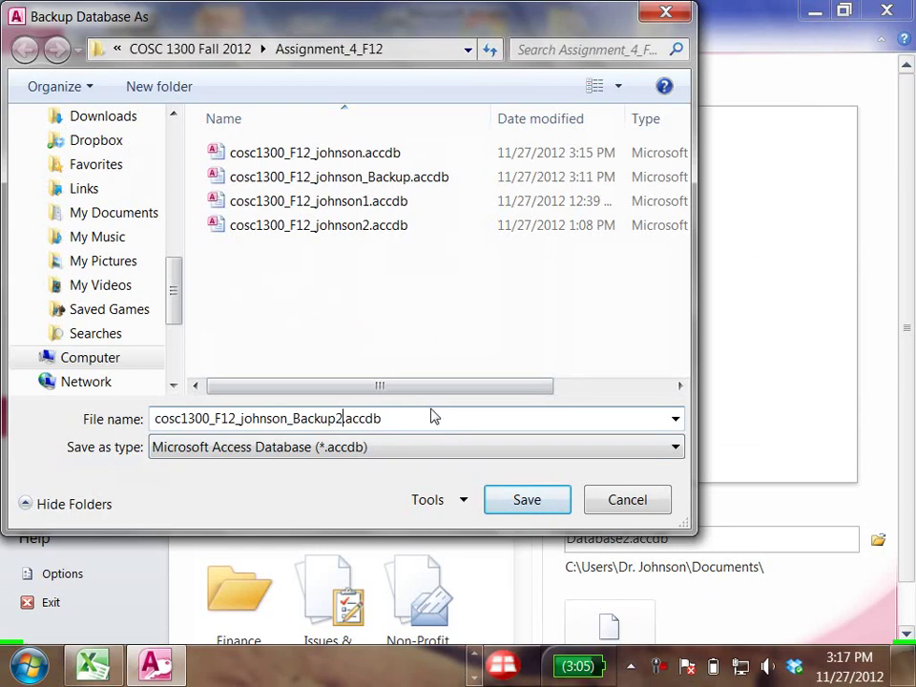
click(526, 500)
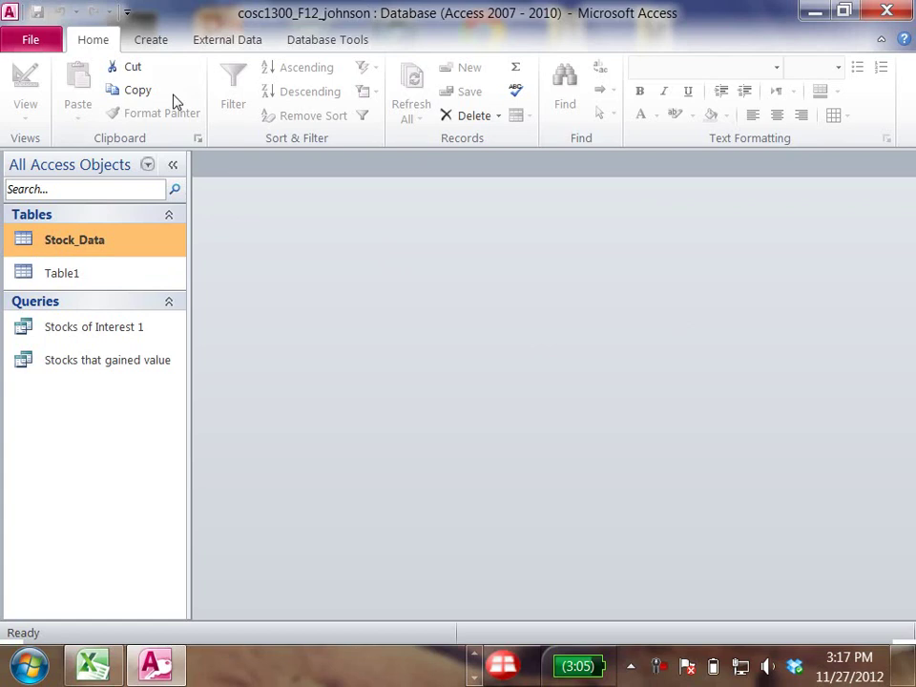
Start another Excel import into a new table and browse to the Desktop's COSC 1300 Fall 2012\Assignment_4_F12 folder for the source file
click(153, 40)
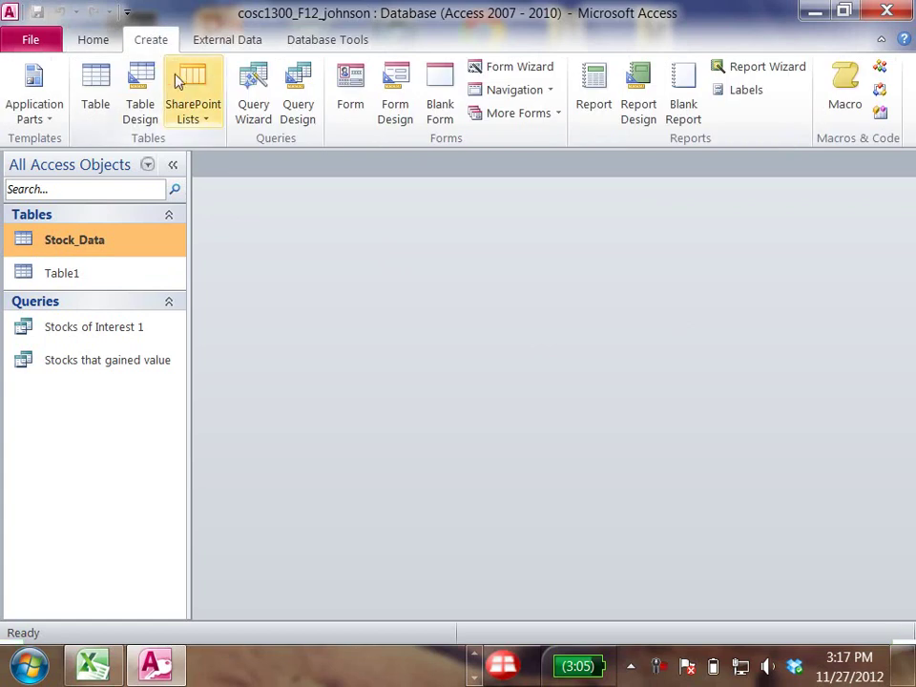
click(218, 40)
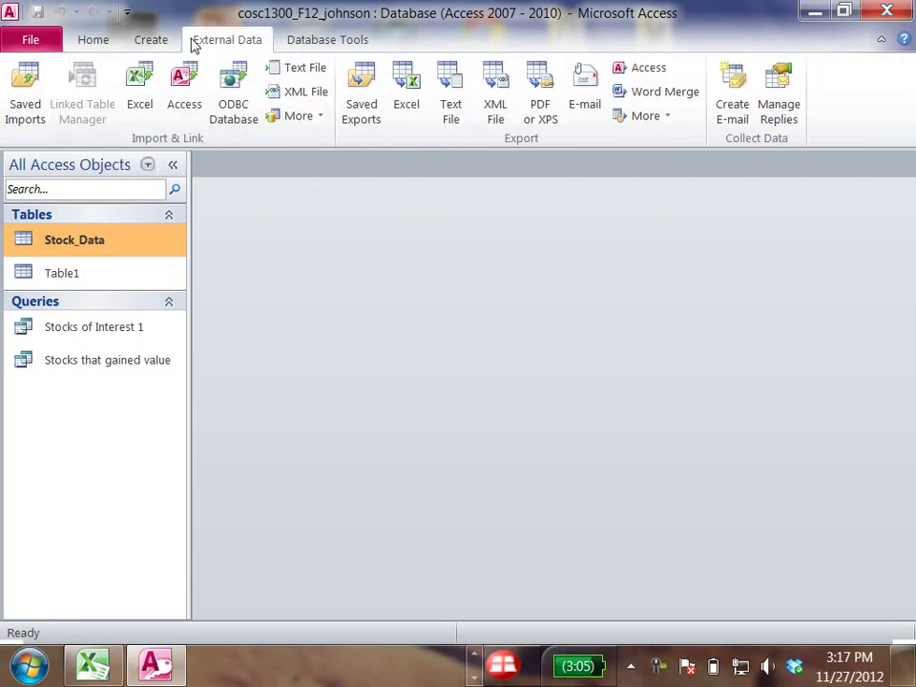
click(137, 80)
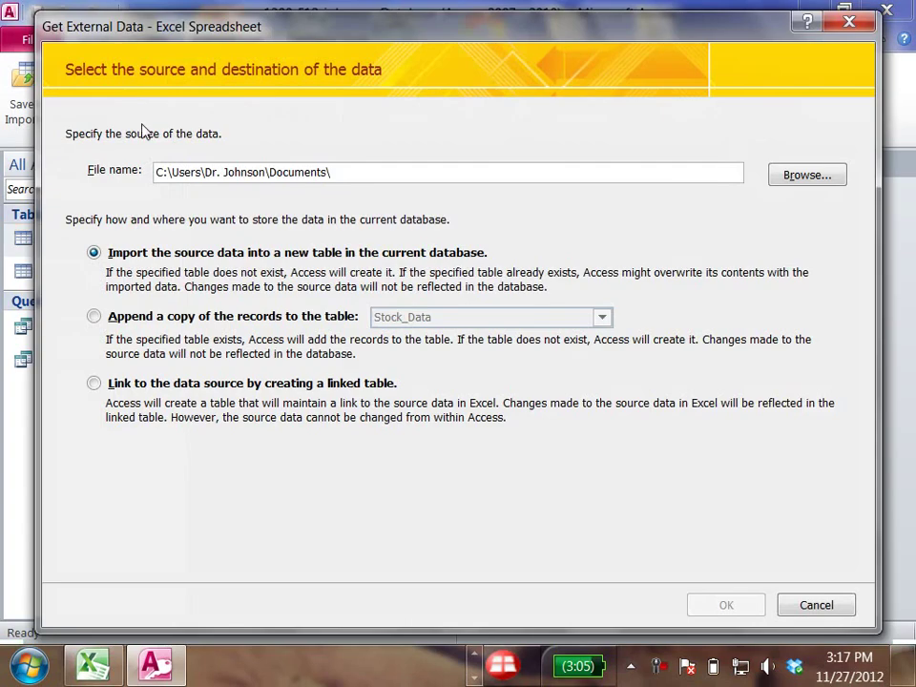
click(800, 178)
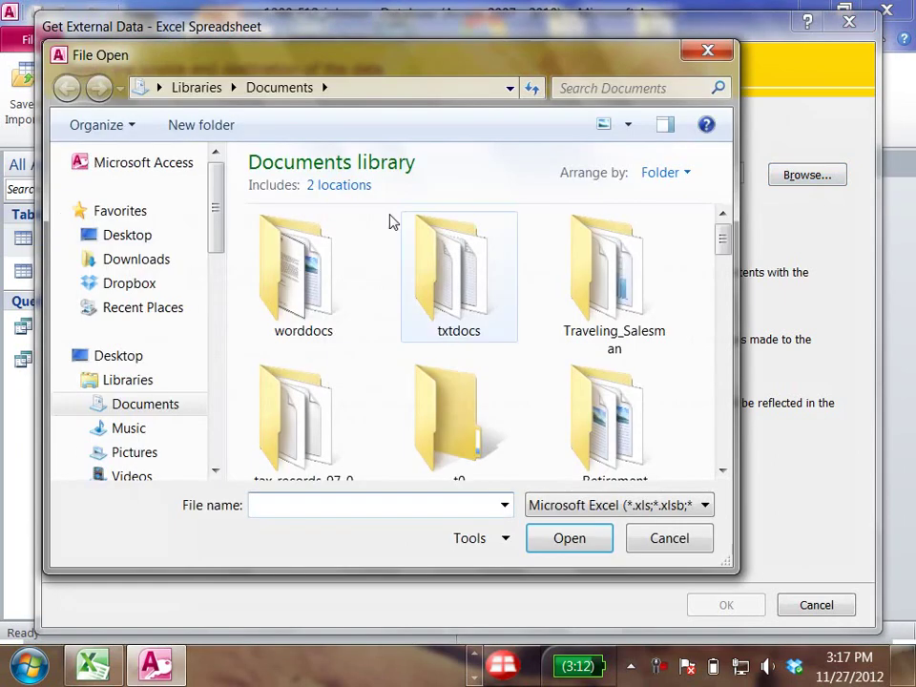
click(135, 237)
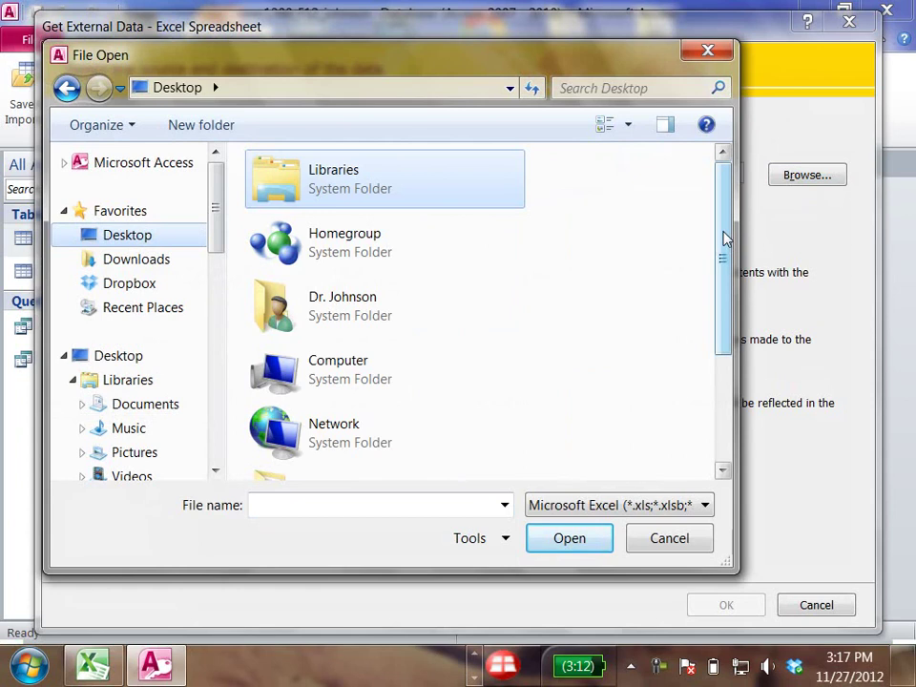
drag(723, 239, 724, 335)
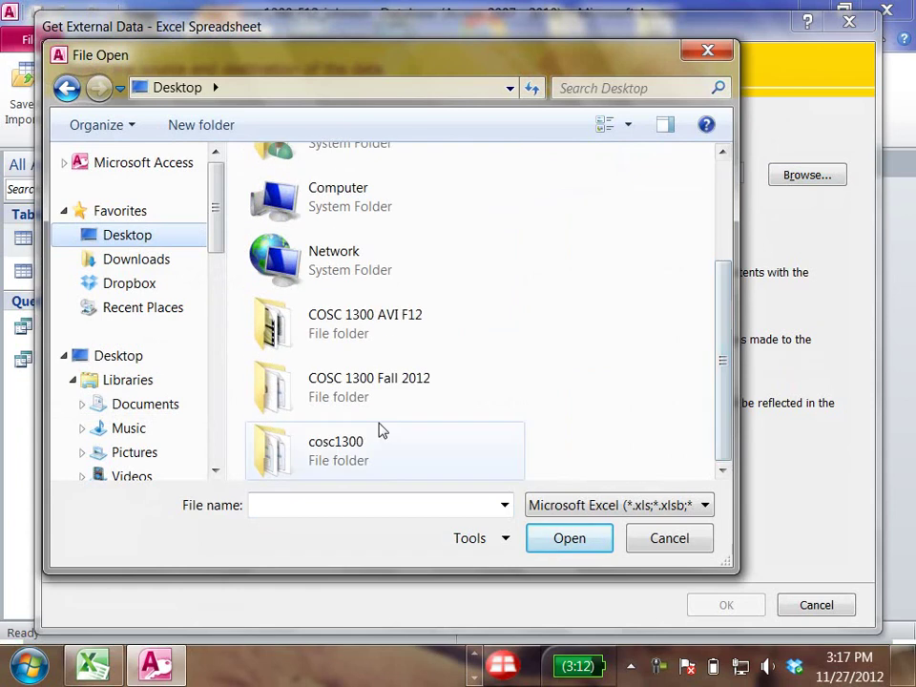
double_click(274, 394)
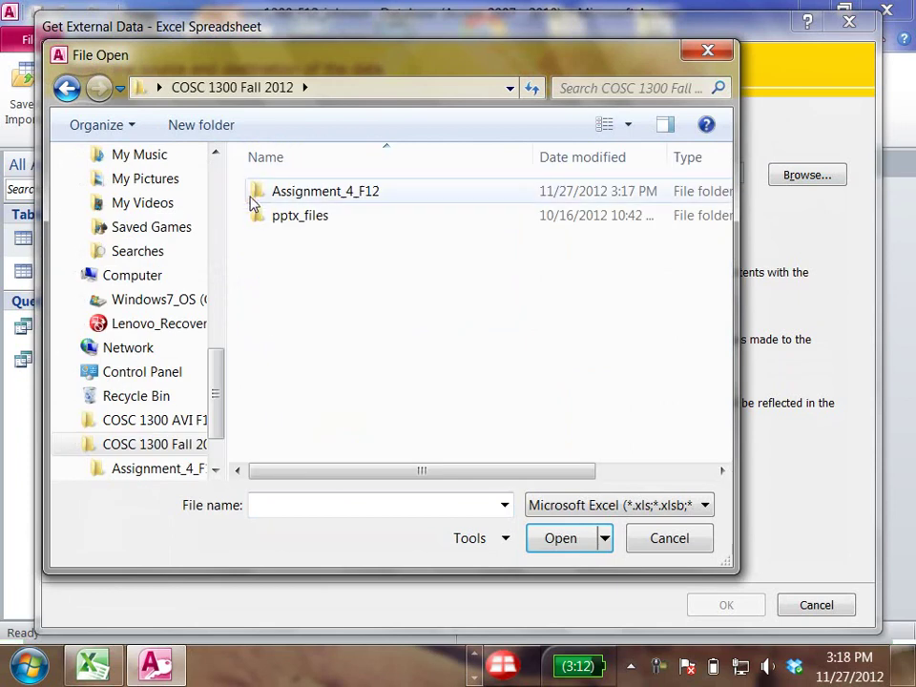
double_click(258, 194)
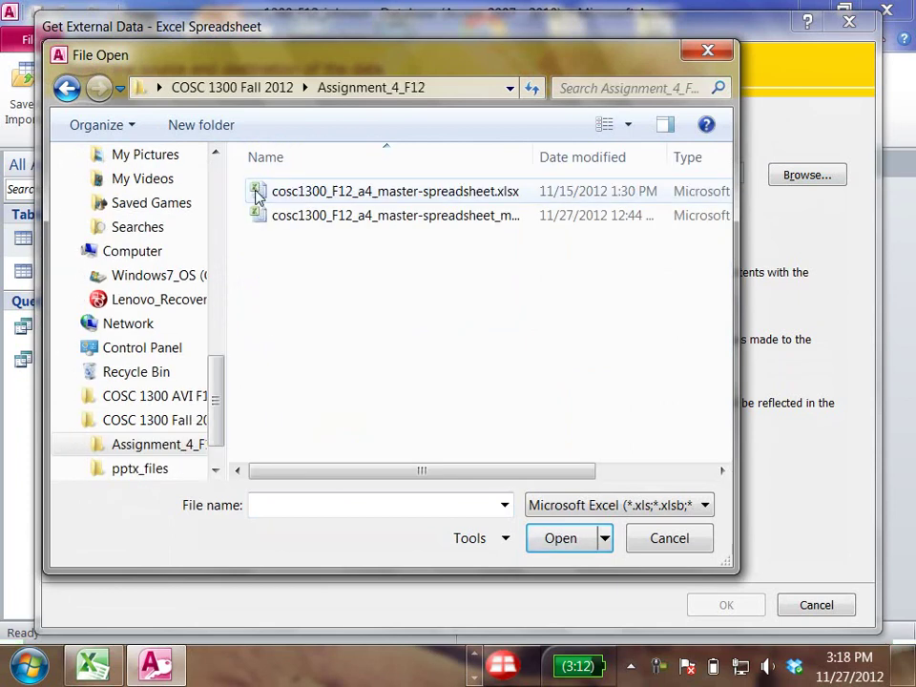
Try to import cosc1300_F12_a4_master-spreadsheet.xlsx into a new table, and cancel the database backup
click(407, 196)
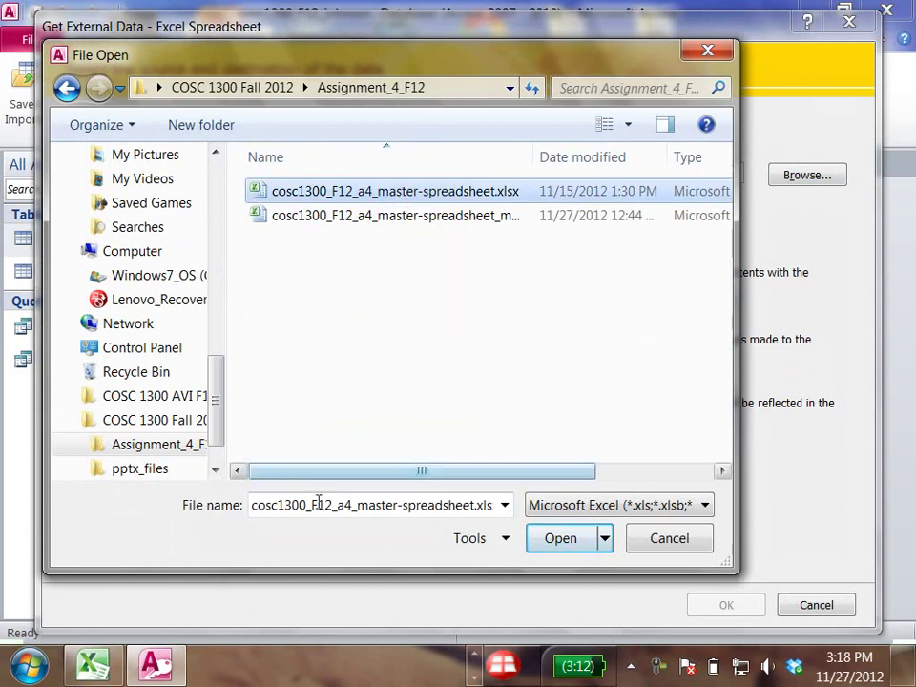
click(557, 540)
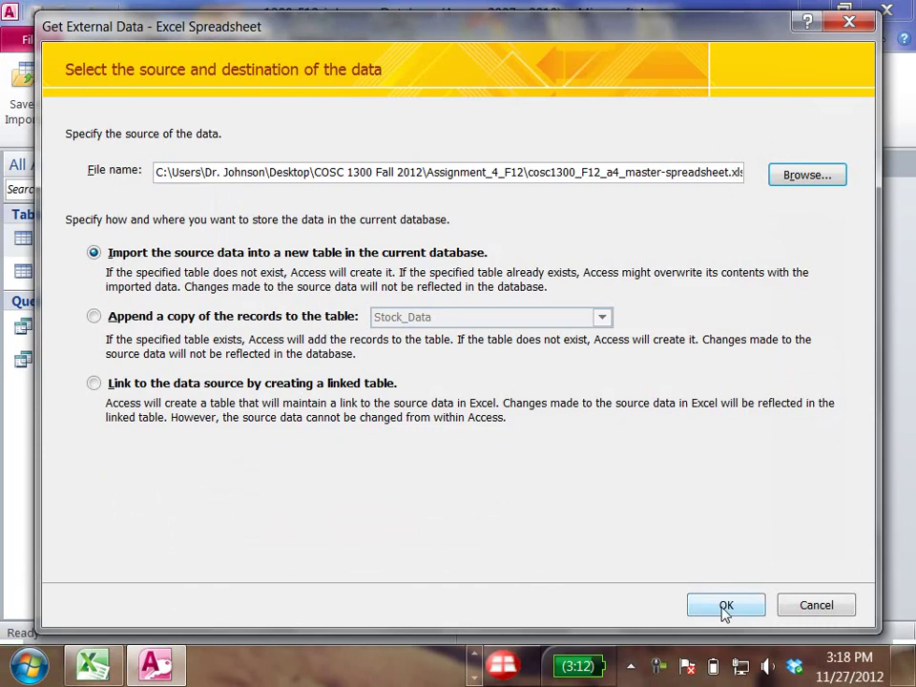
click(726, 607)
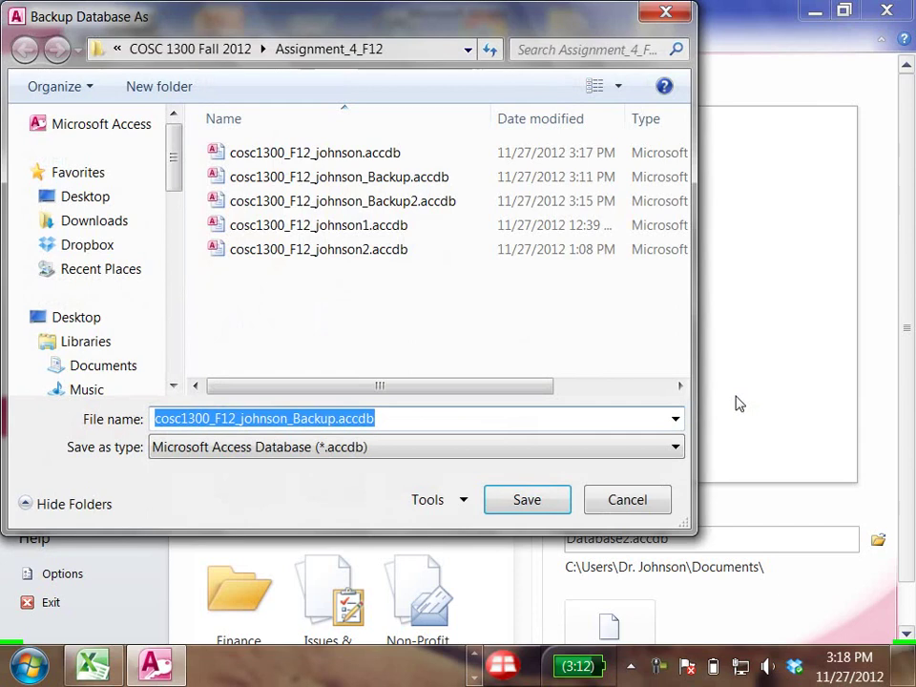
click(615, 500)
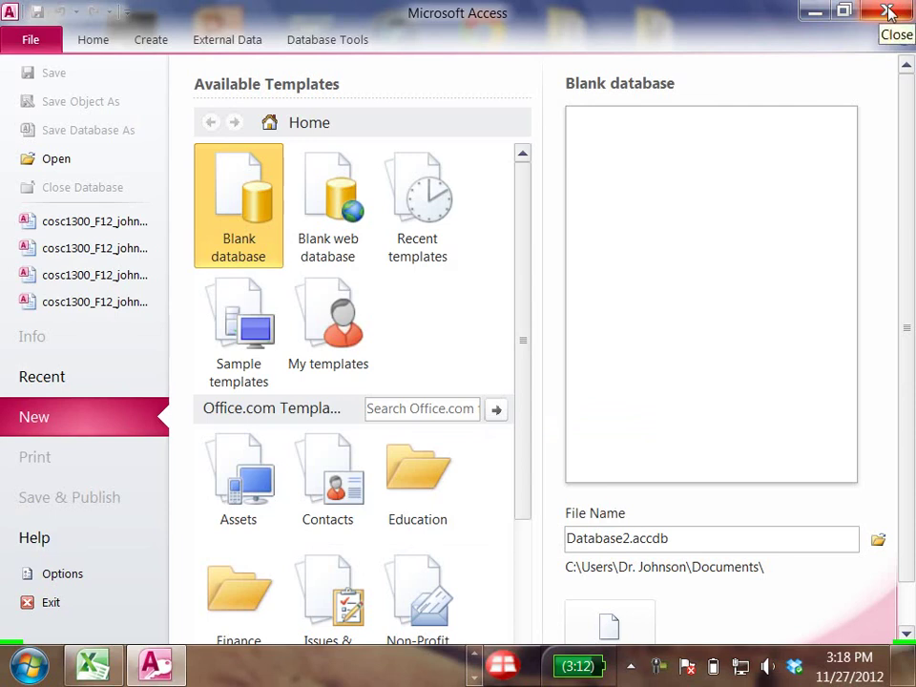
Close Access, the master spreadsheet in Excel and the assignment document in Word
click(887, 11)
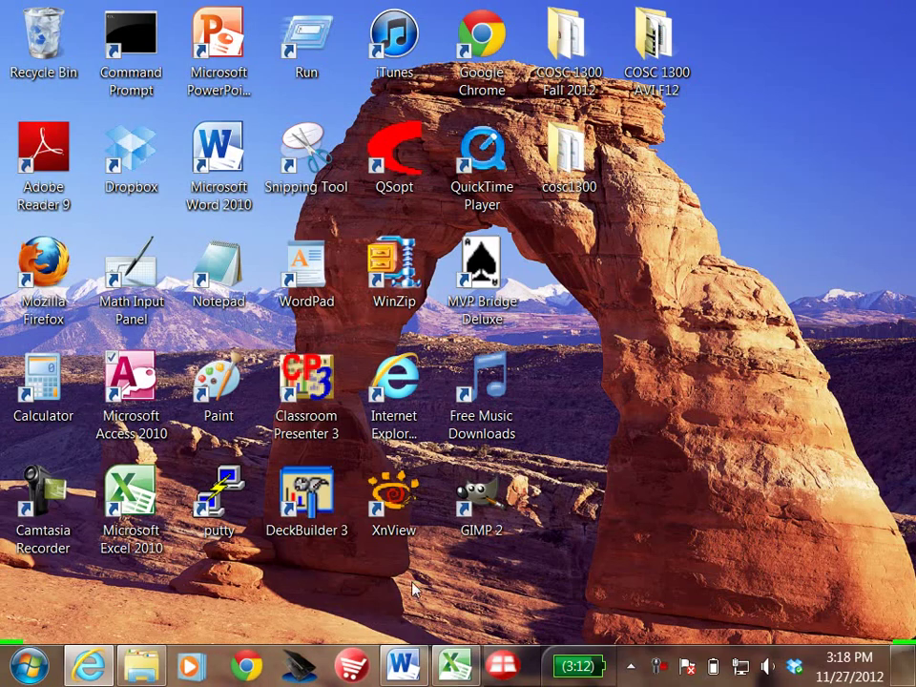
click(450, 666)
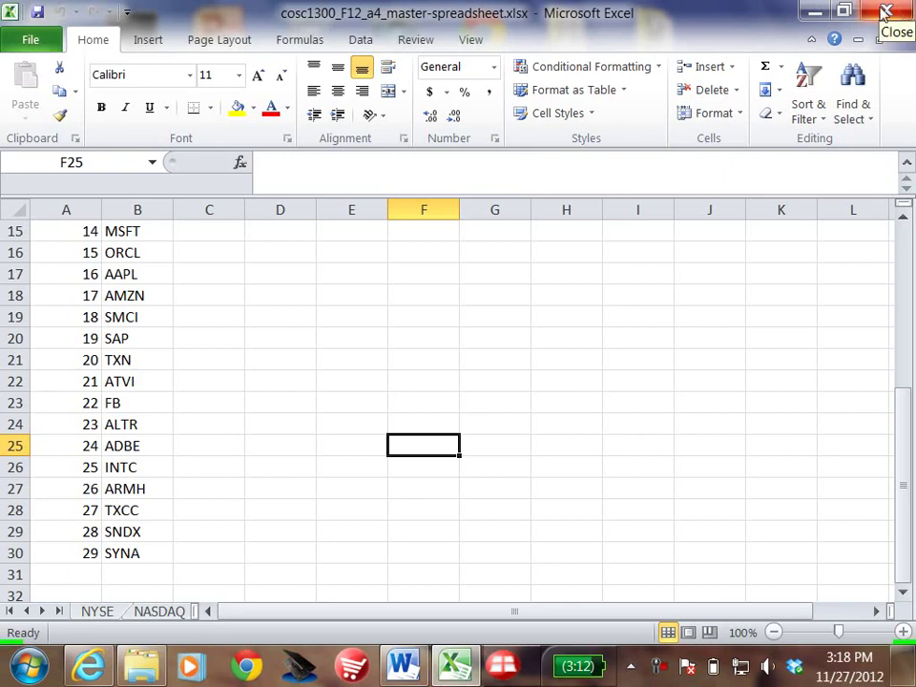
click(884, 12)
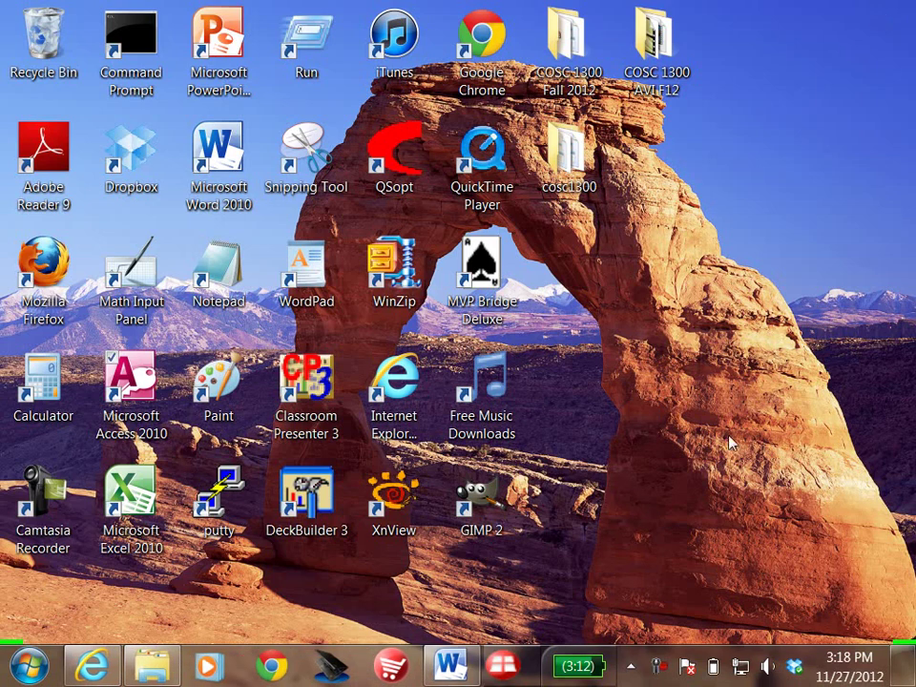
click(448, 665)
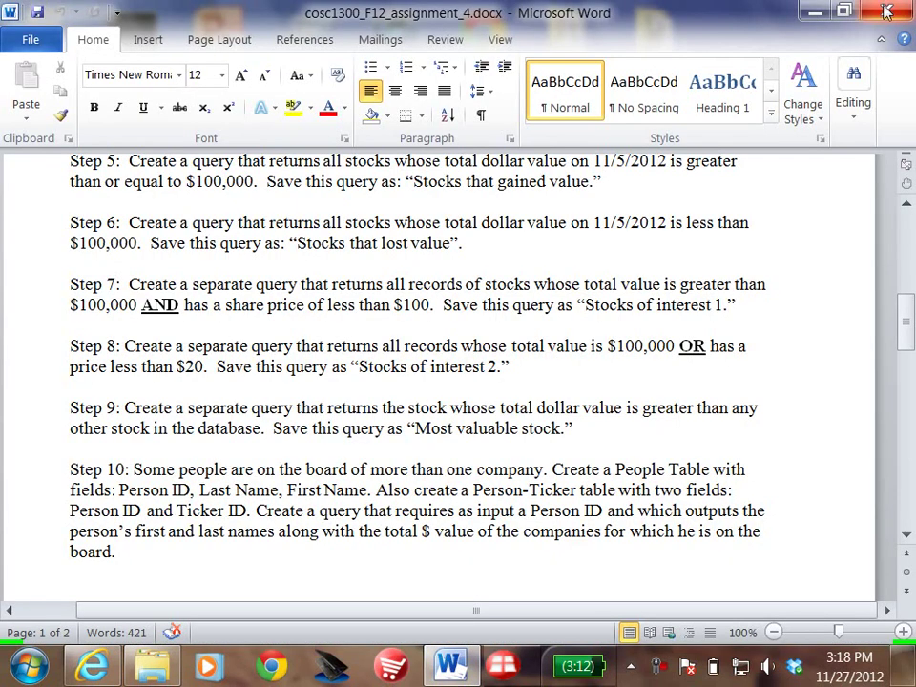
click(886, 11)
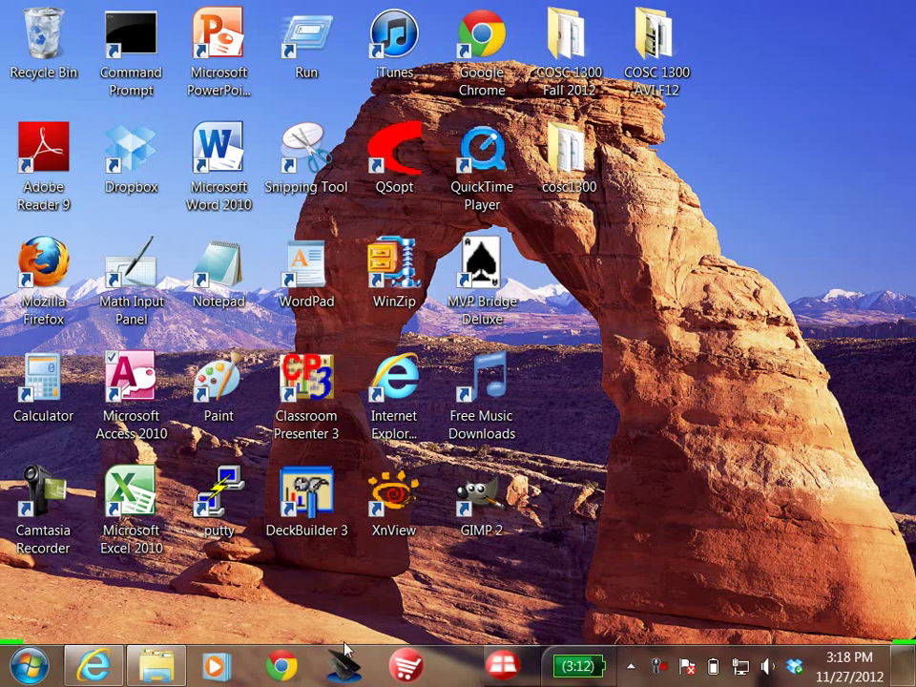
Close the Assignment_4_F12 folder window and the University of Houston web page
click(159, 670)
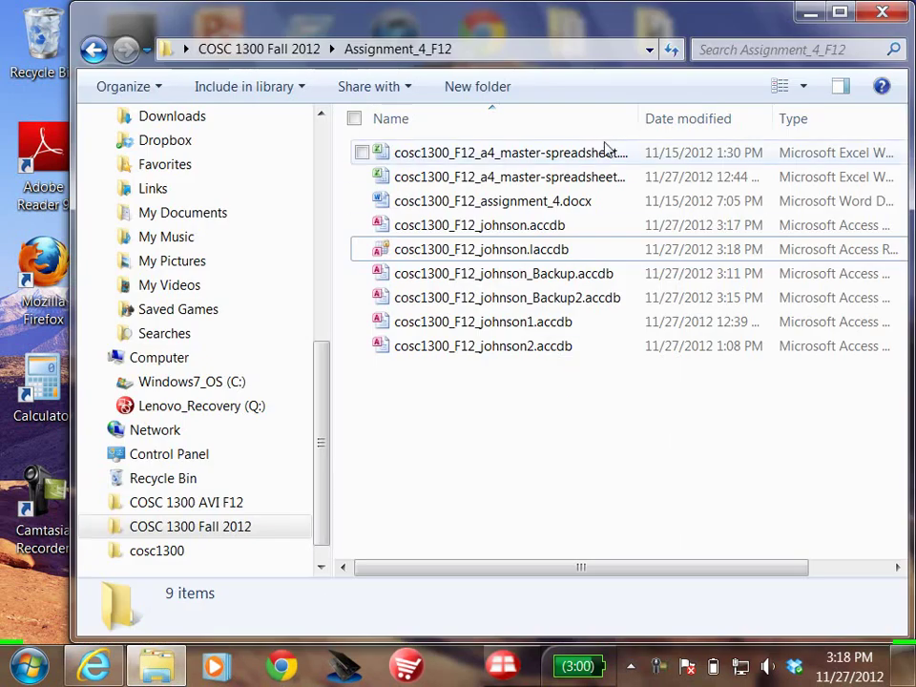
click(882, 12)
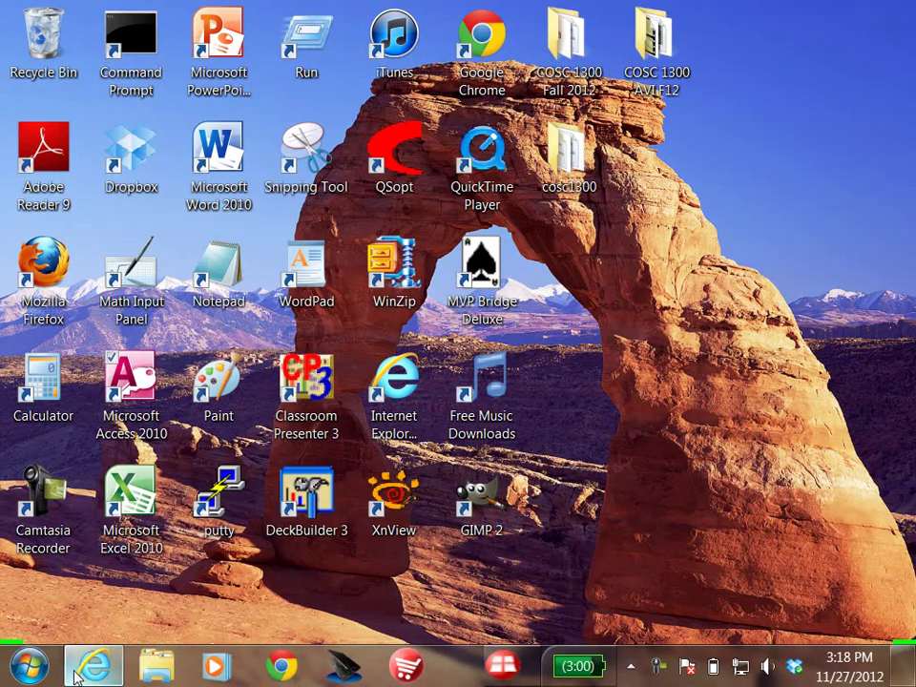
mouse_move(77, 675)
click(68, 499)
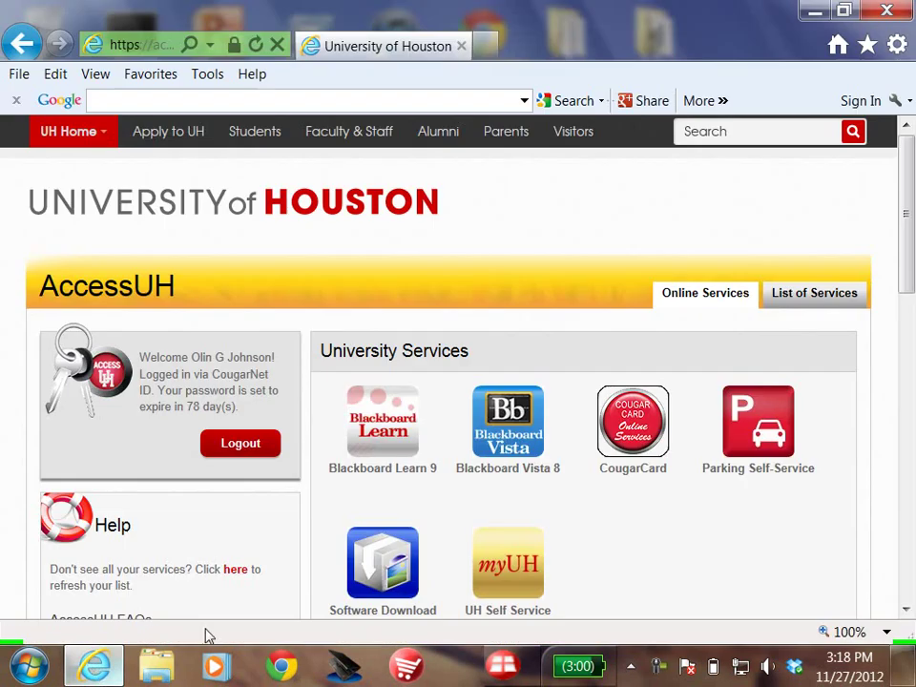
click(888, 11)
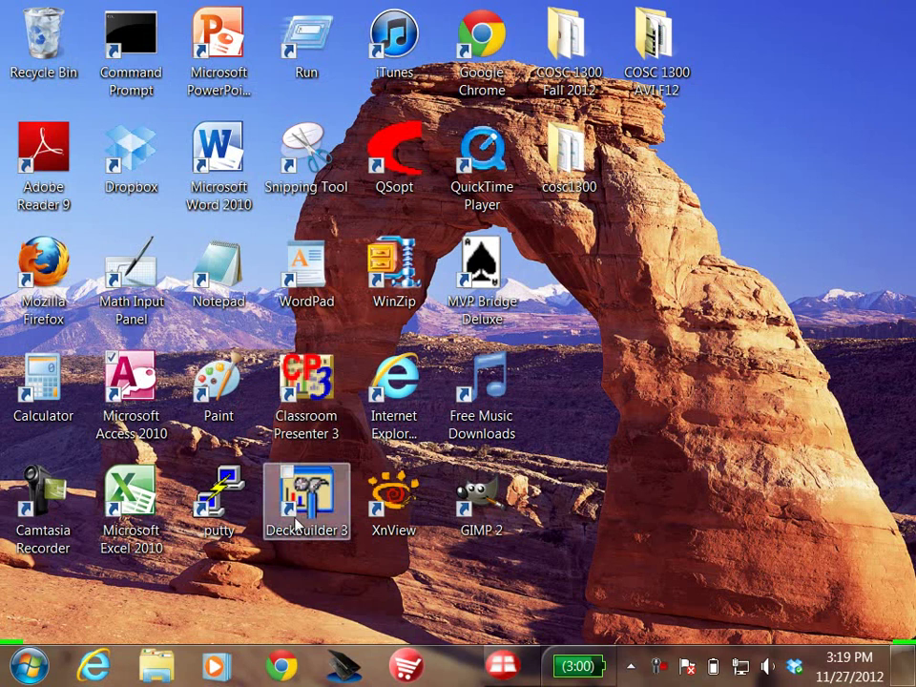
Restart Microsoft Access and open cosc1300_F12_johnson1.accdb from the desktop's COSC 1300 Fall 2012\Assignment_4_F12 folder
double_click(133, 385)
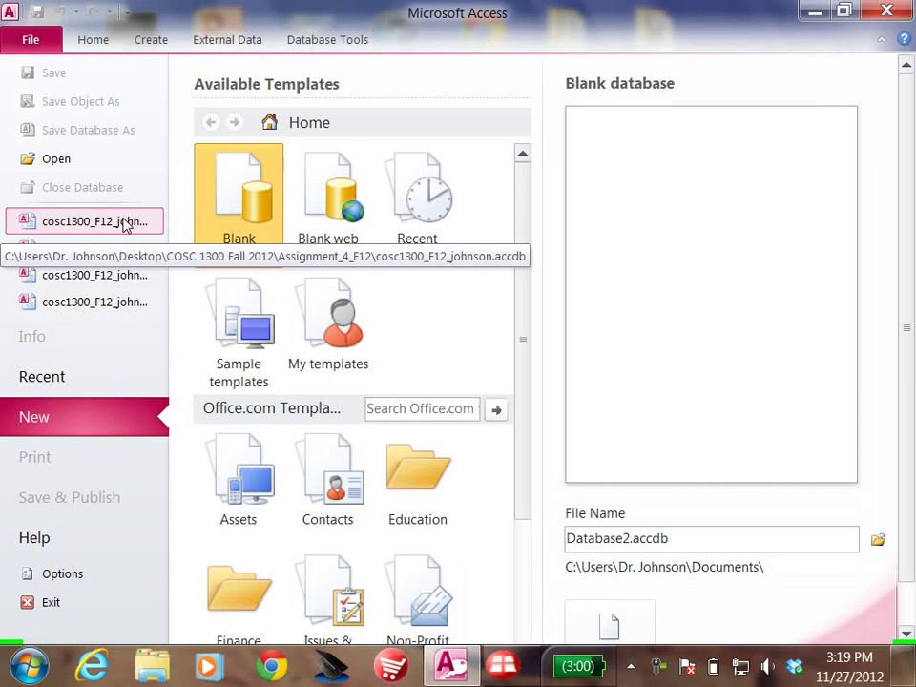
click(58, 158)
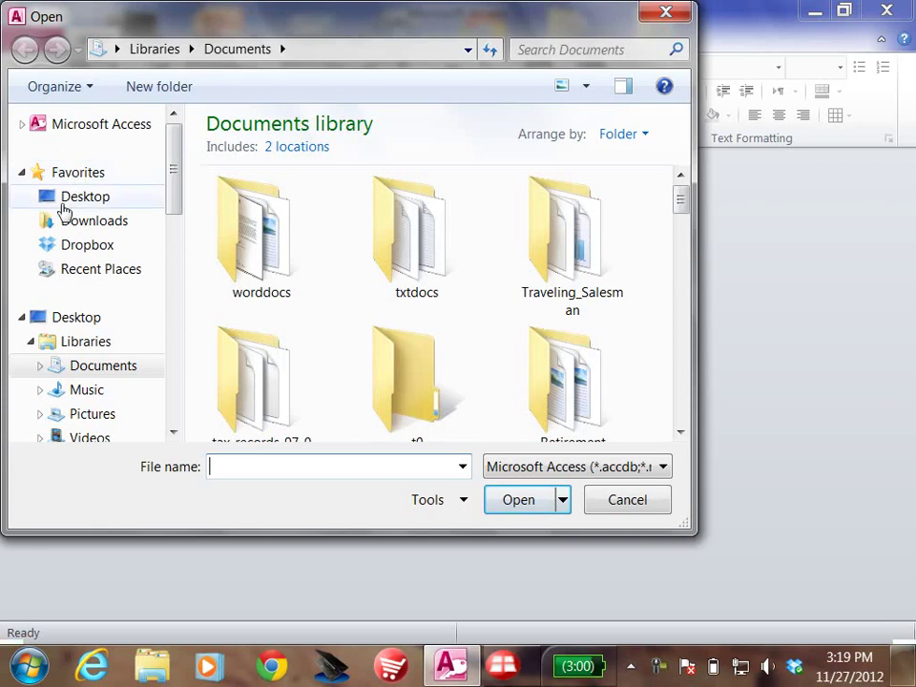
click(63, 201)
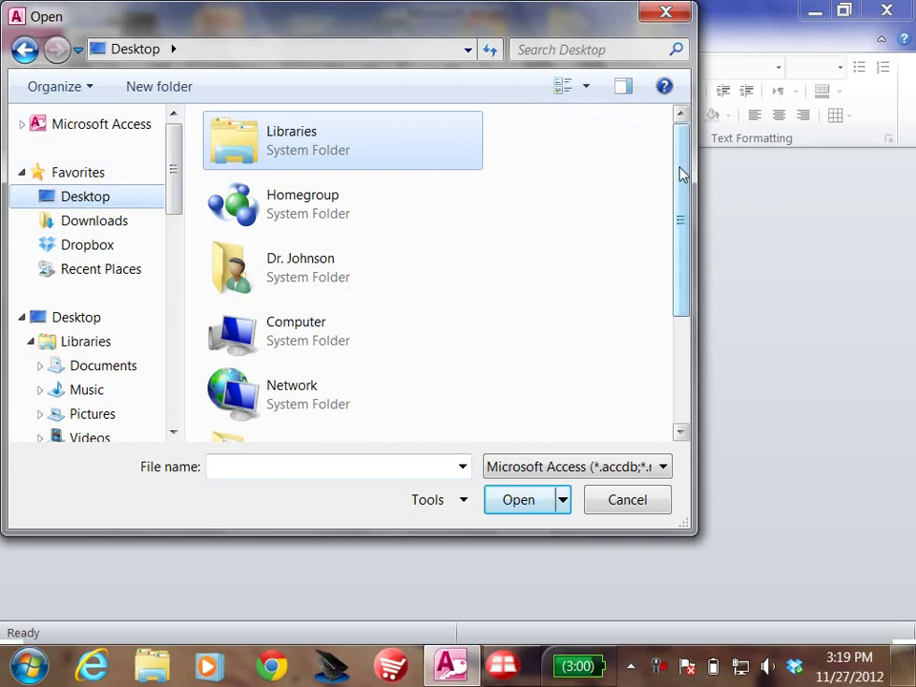
drag(683, 174, 652, 327)
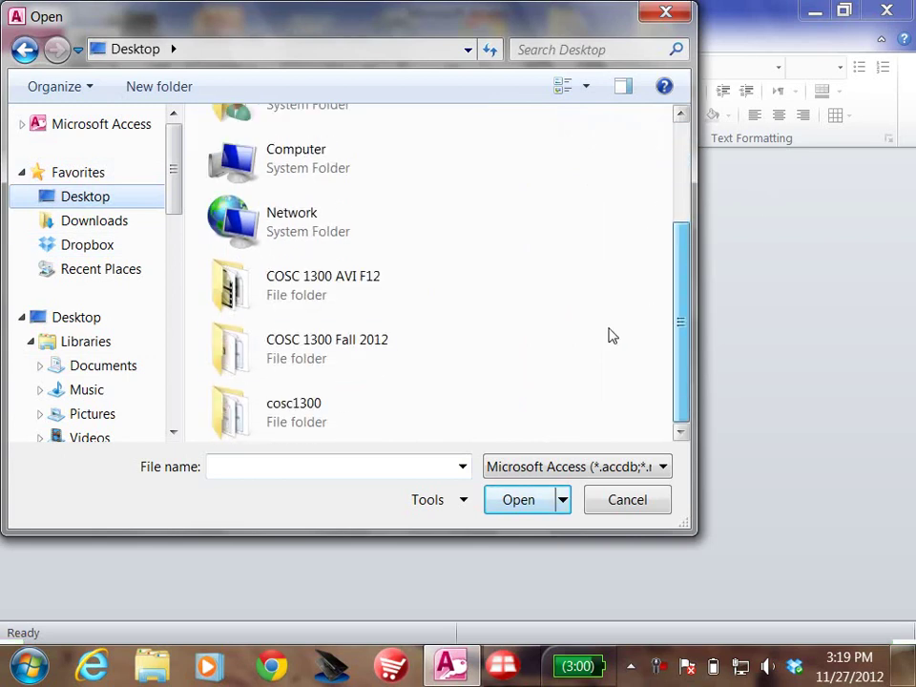
double_click(227, 351)
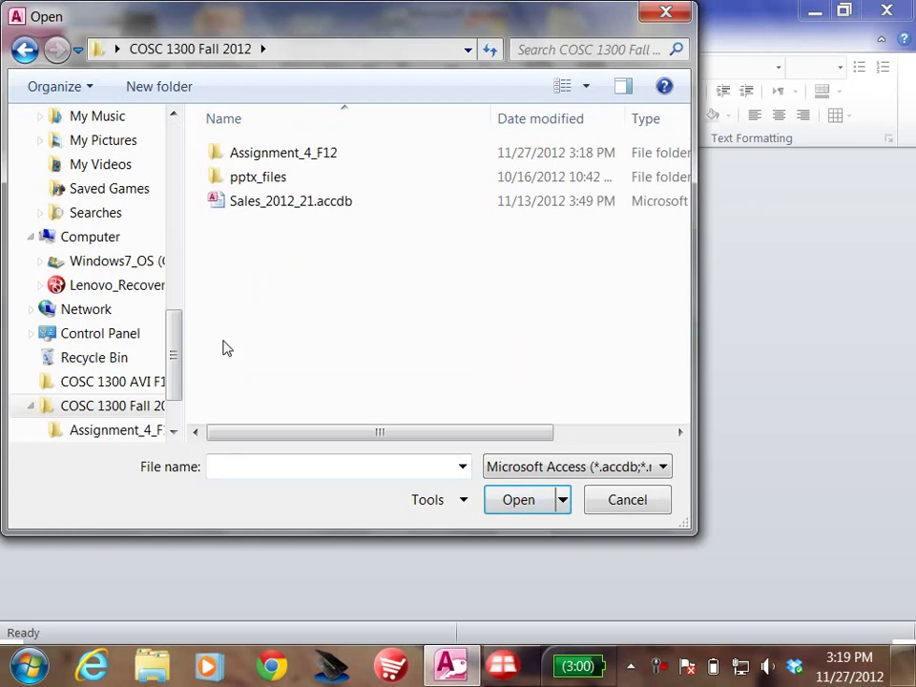
double_click(216, 158)
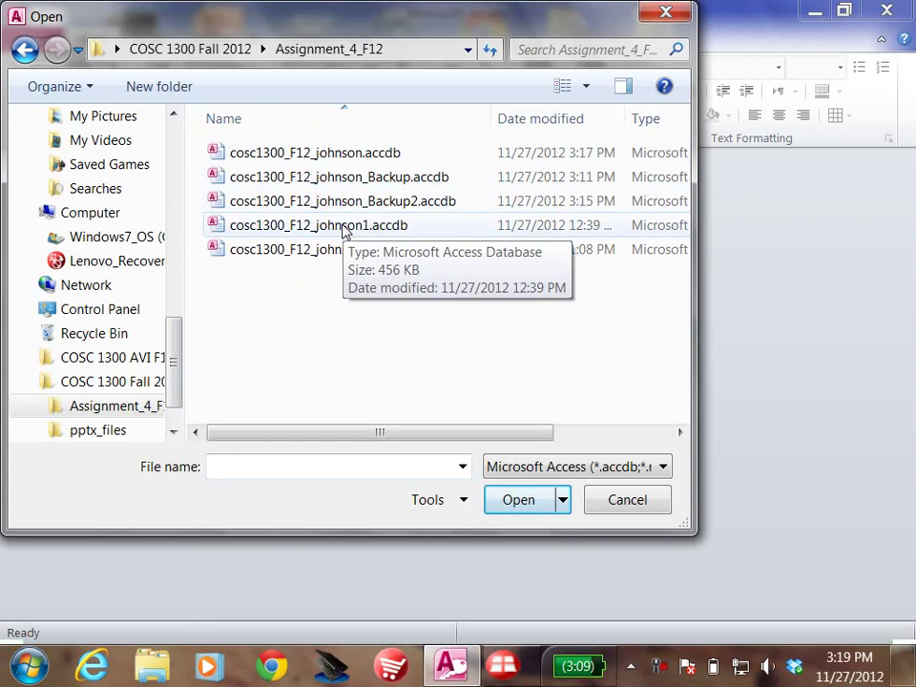
double_click(342, 229)
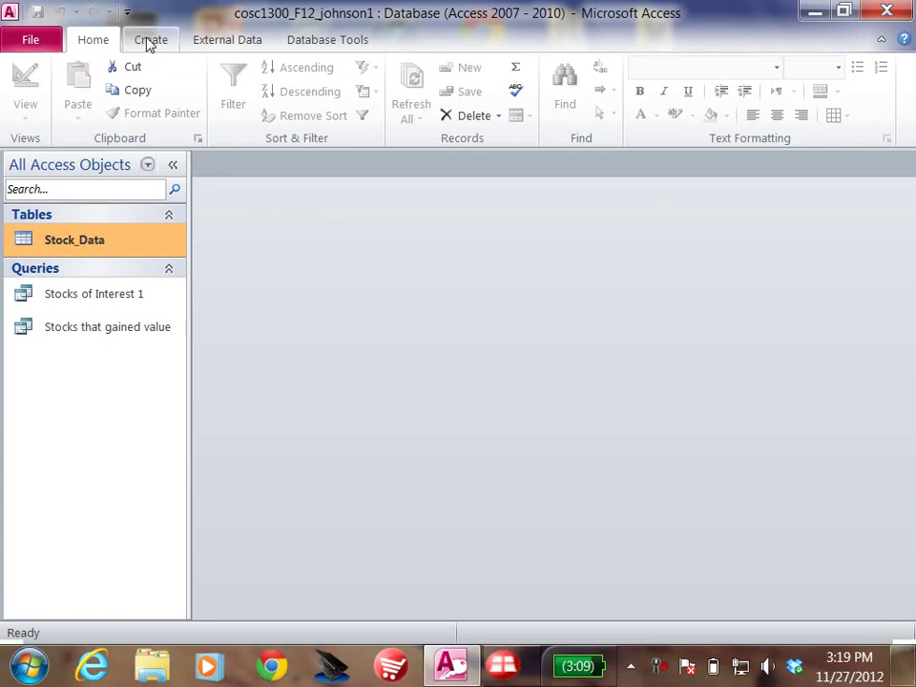
Start an Excel import into a new table with cosc1300_F12_a4_master-spreadsheet.xlsx from Dropbox's COSC1300_F12 folder as the source
click(208, 40)
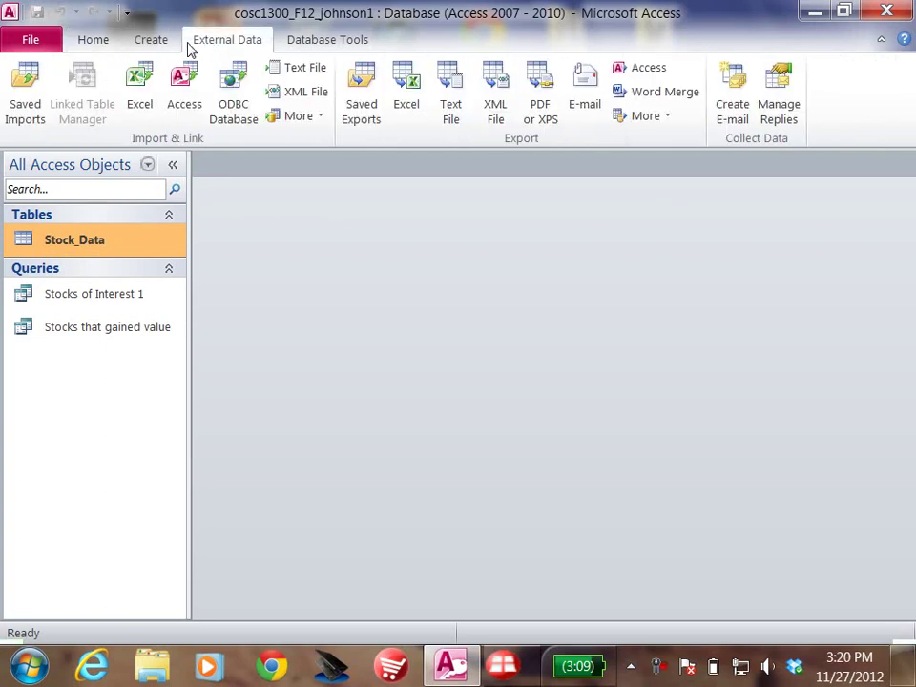
click(139, 78)
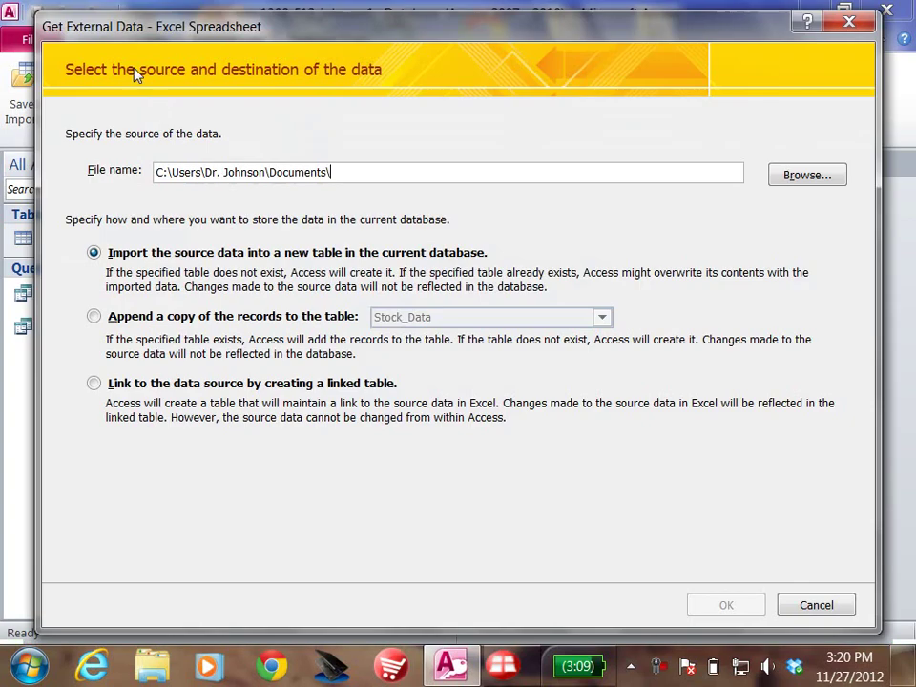
click(787, 178)
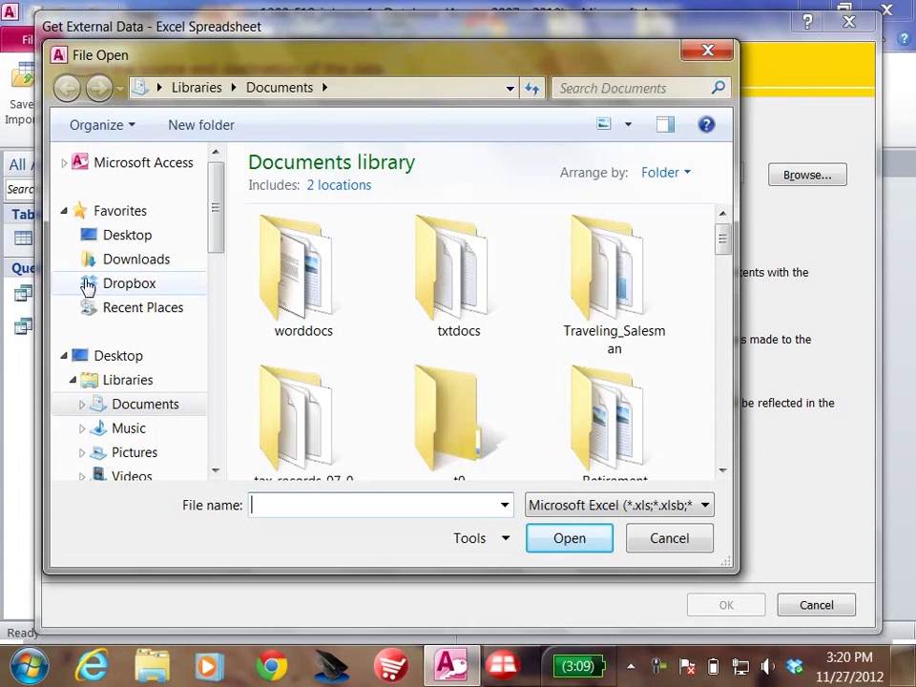
click(88, 285)
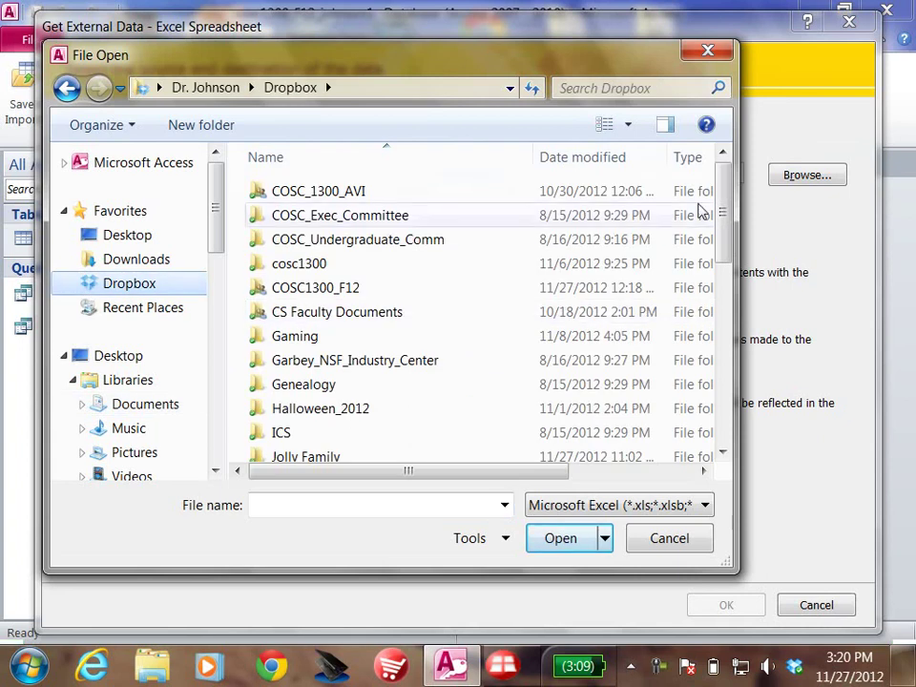
mouse_move(720, 198)
mouse_down()
mouse_move(747, 290)
mouse_move(757, 392)
mouse_move(745, 292)
mouse_move(712, 205)
mouse_up()
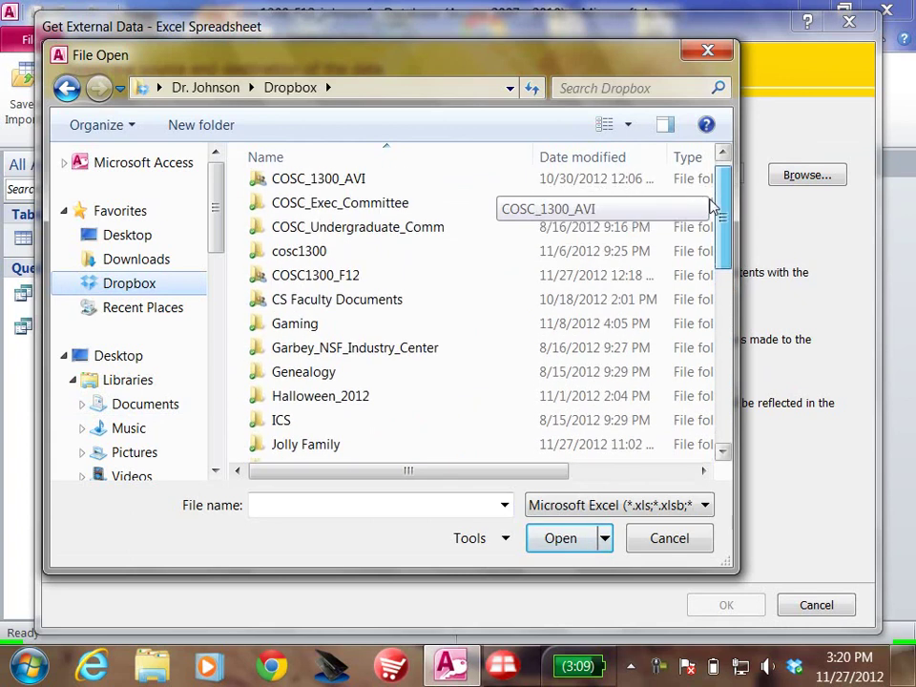
double_click(258, 279)
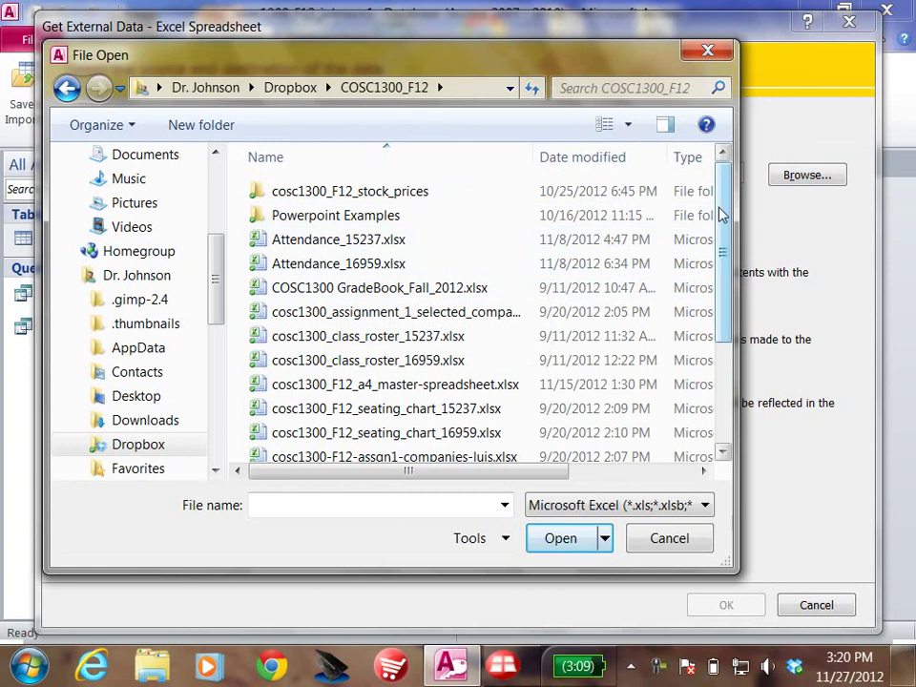
drag(718, 206, 727, 296)
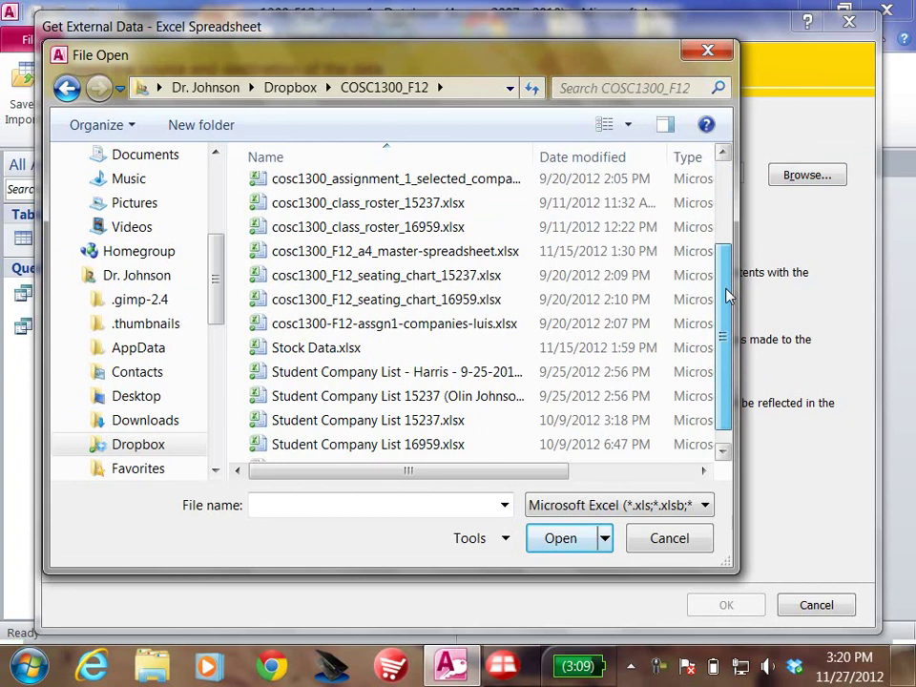
drag(726, 292, 671, 198)
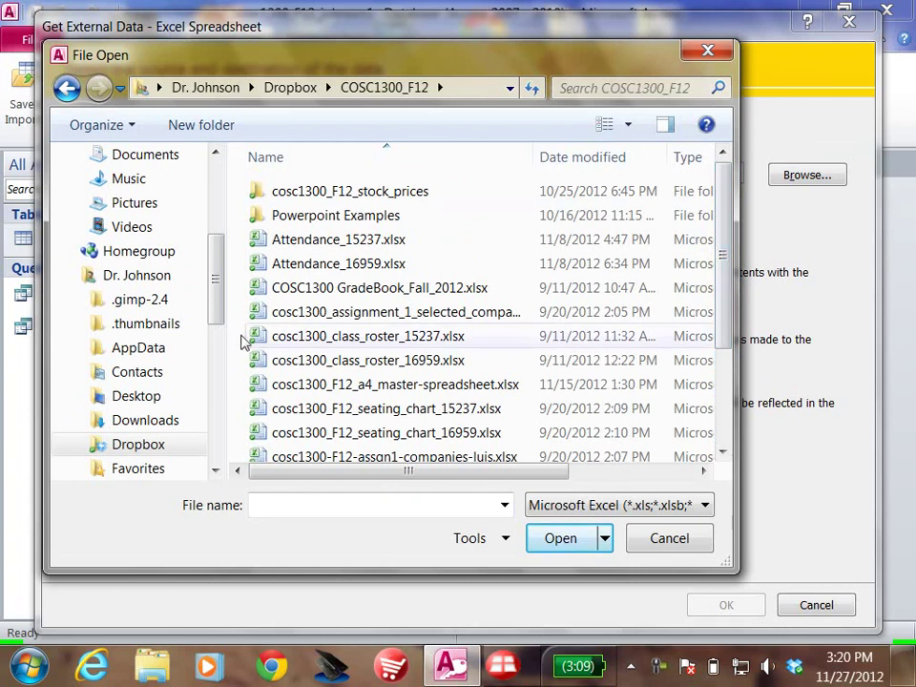
click(256, 386)
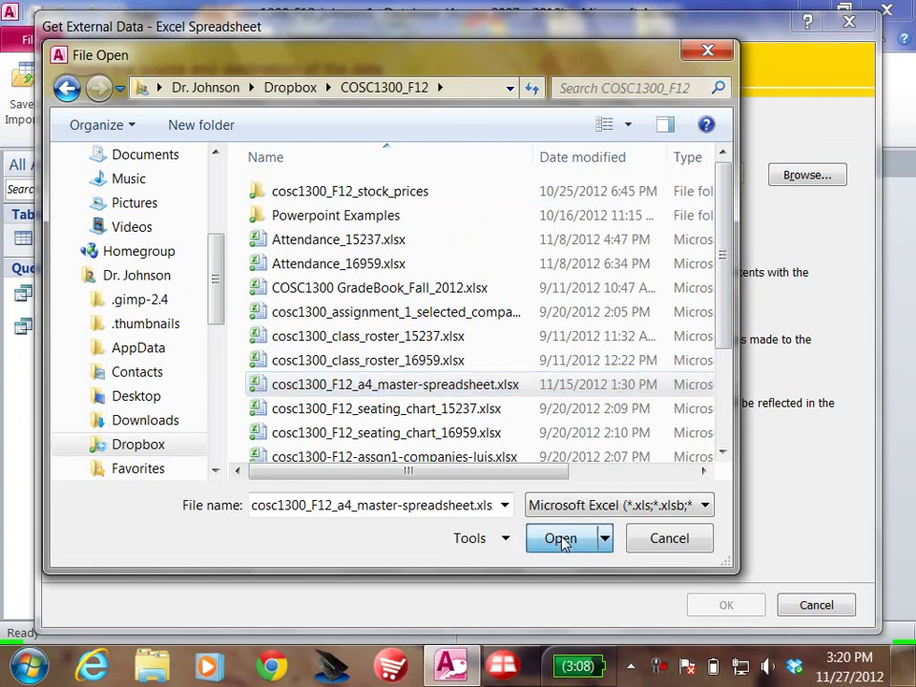
click(562, 540)
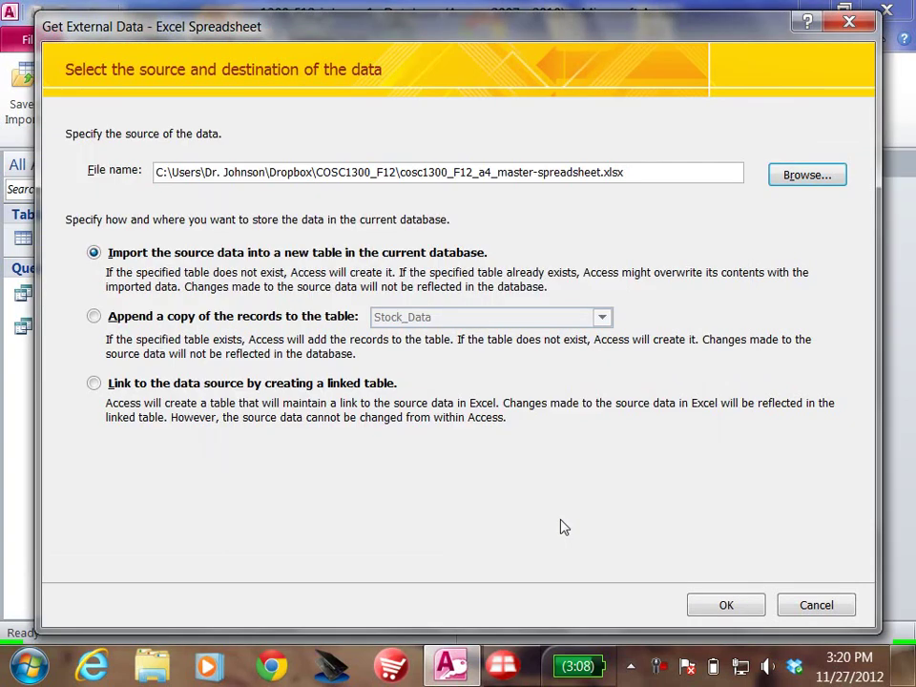
Preview the Board Members worksheet in the Import Spreadsheet Wizard and close the wizard without importing
click(723, 611)
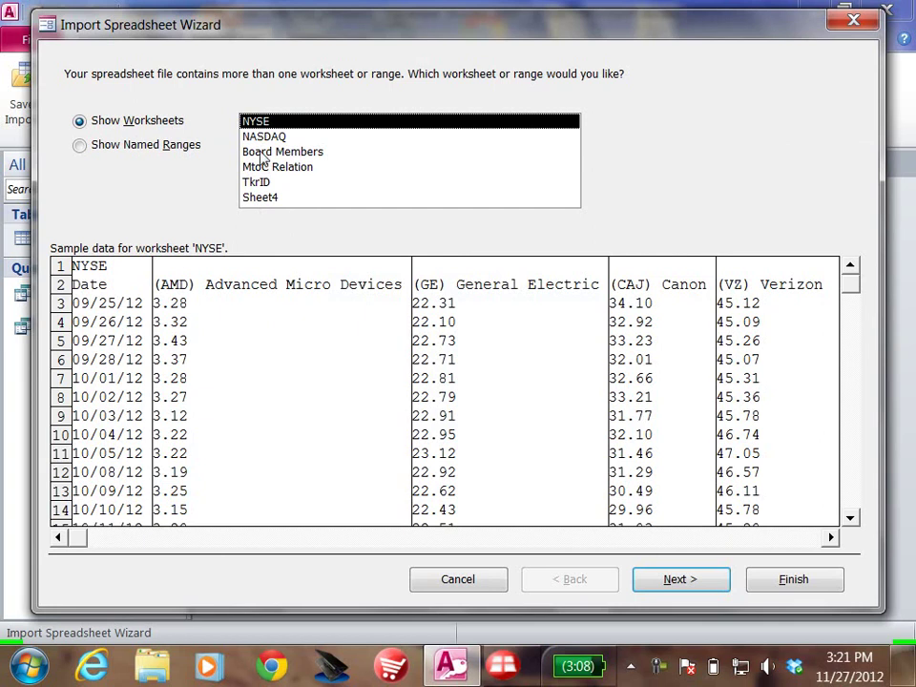
click(260, 153)
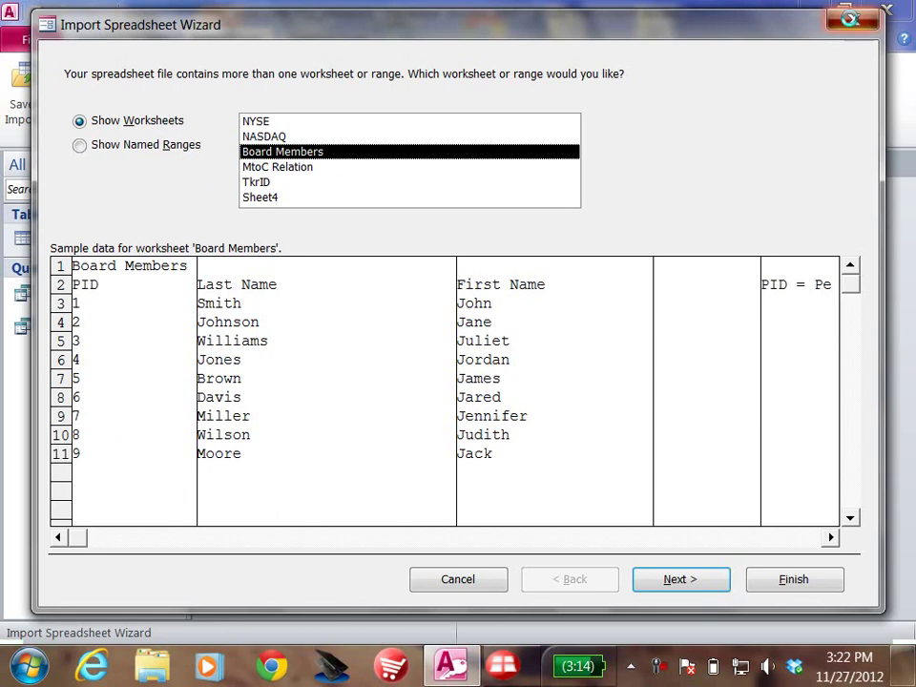
click(855, 21)
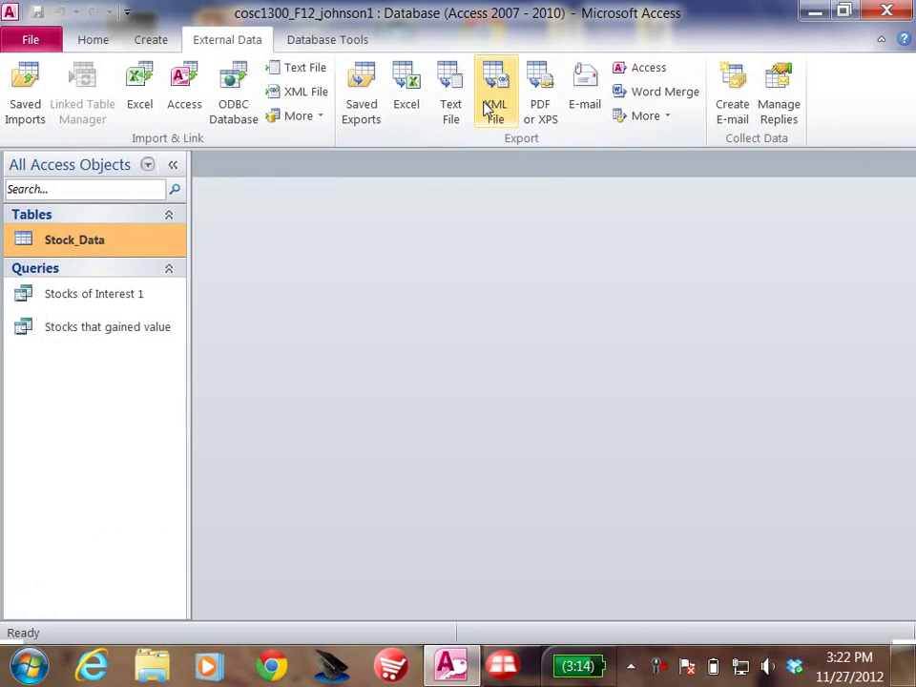
Start an Excel import into a new table with cosc1300_F12_a4_master-spreadsheet_modified.xlsx from the desktop's COSC 1300 Fall 2012\Assignment_4_F12 folder as the source
click(139, 81)
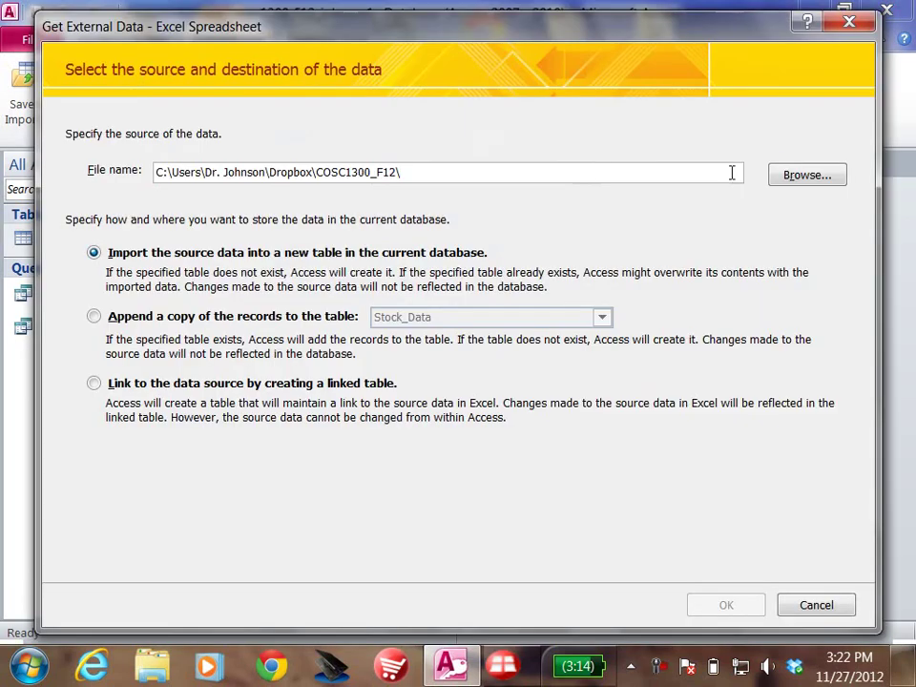
click(793, 175)
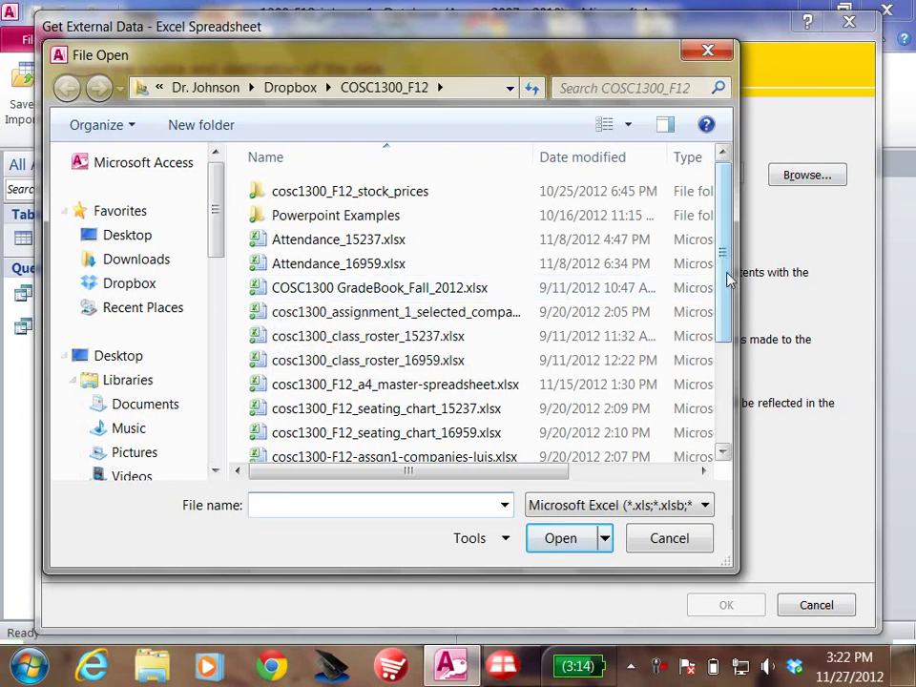
drag(724, 270, 732, 310)
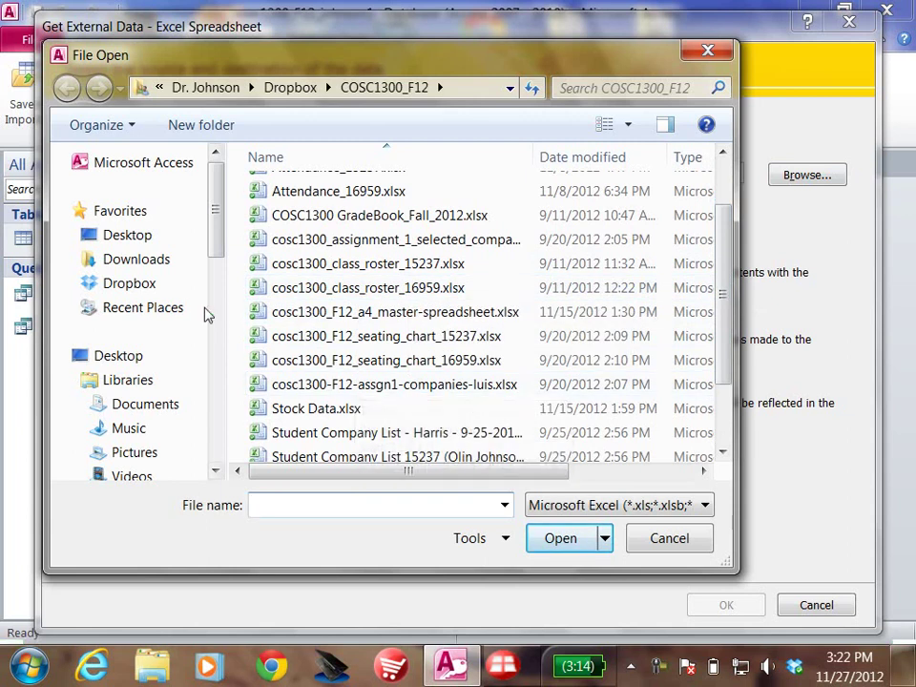
click(113, 241)
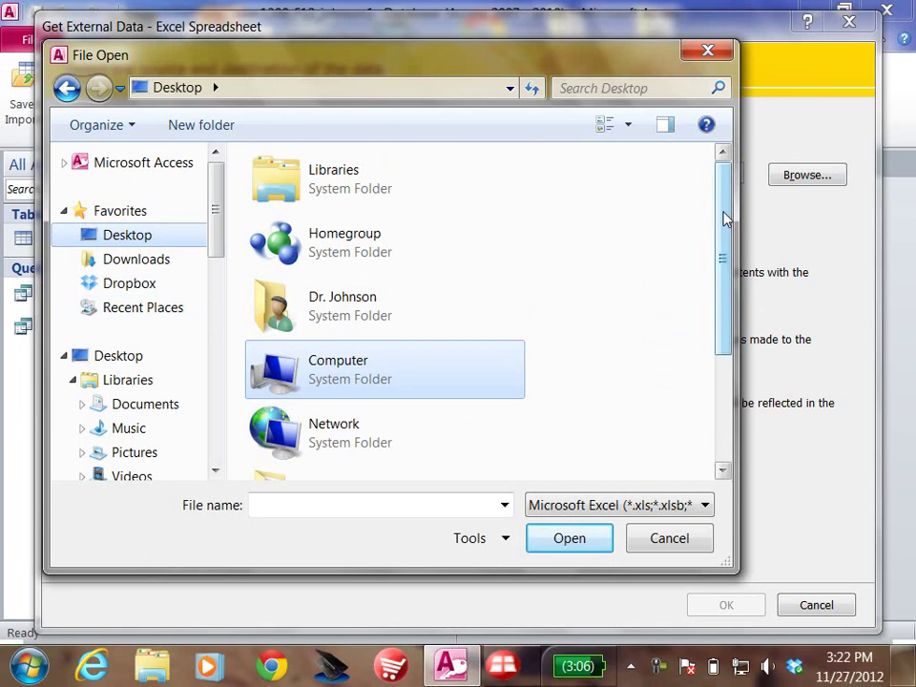
drag(724, 219, 706, 352)
double_click(277, 396)
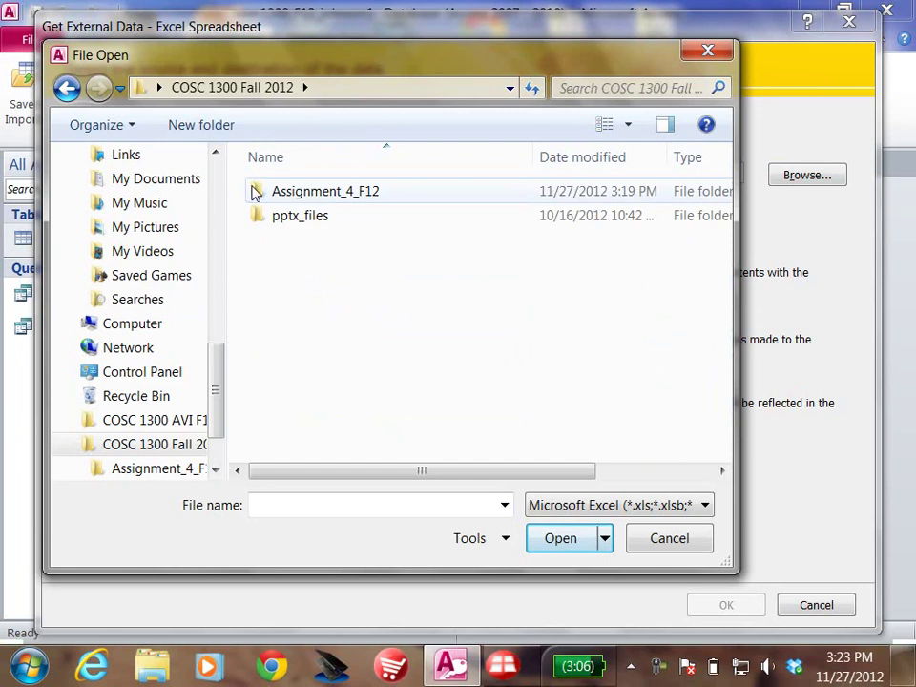
double_click(256, 194)
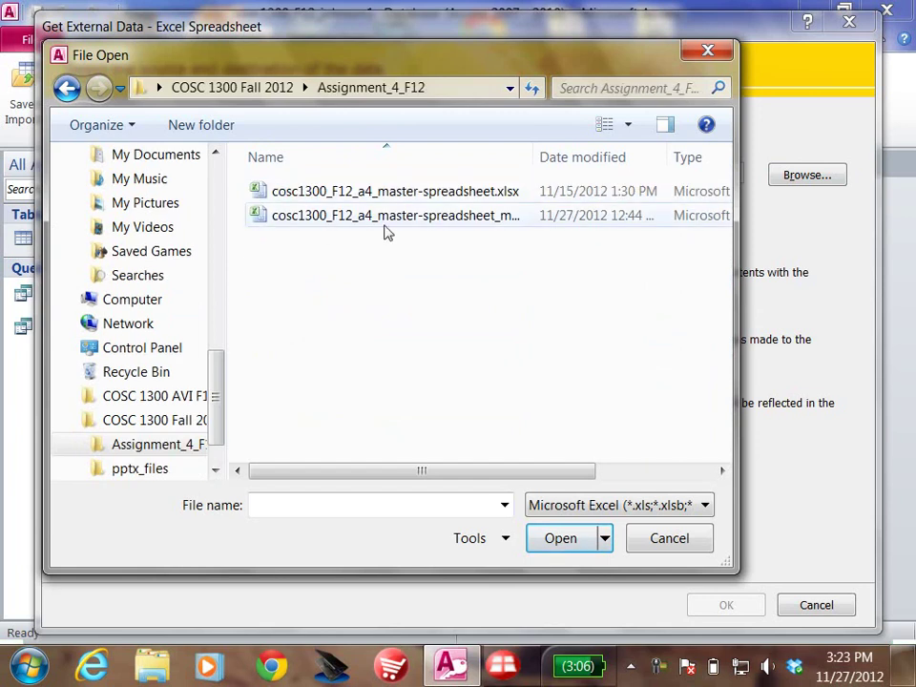
double_click(260, 216)
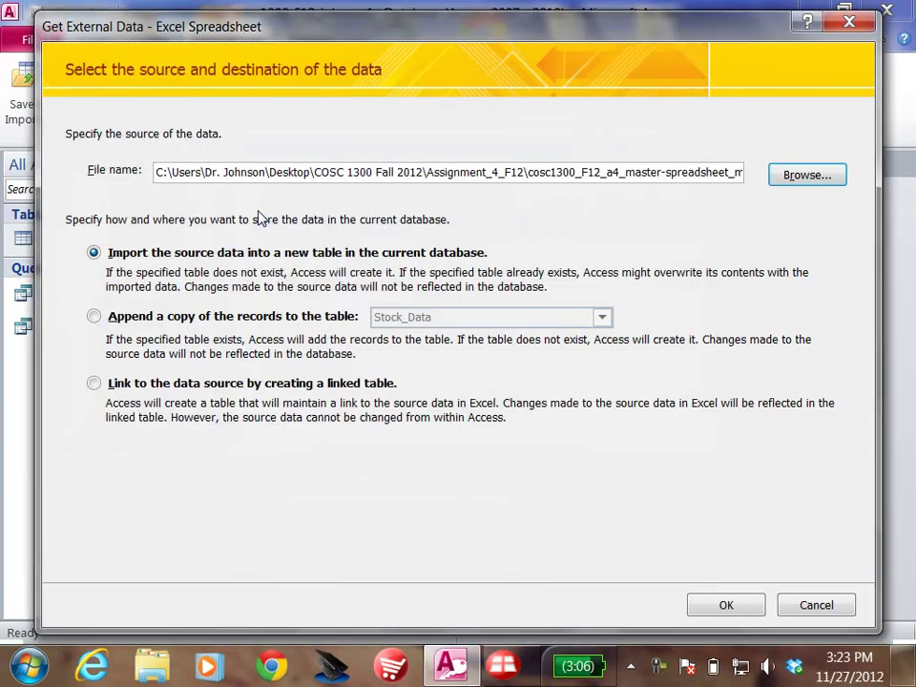
click(728, 606)
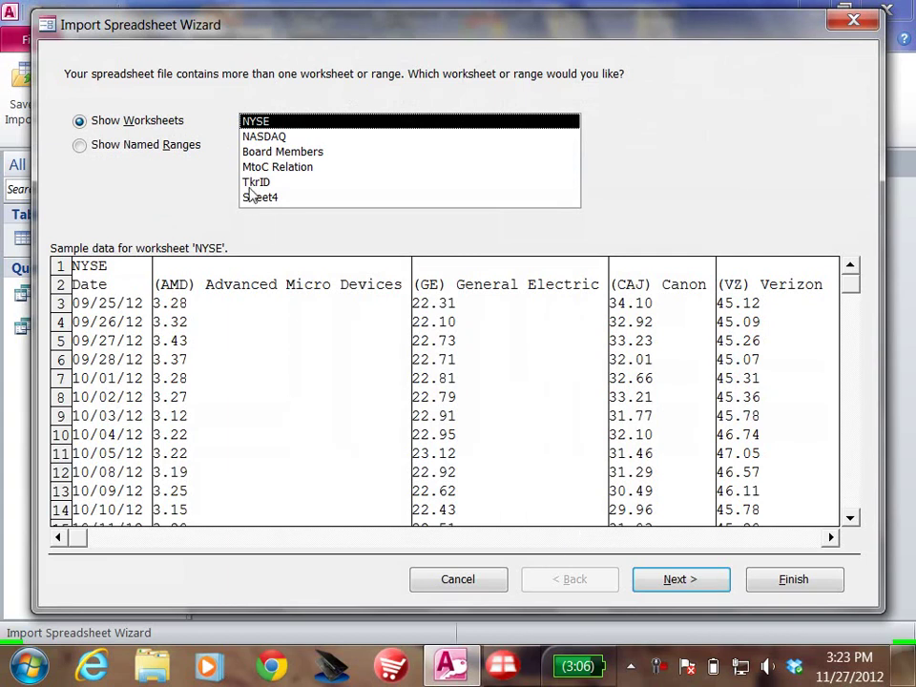
Choose the Board Members worksheet for the import and use its first row as column headings
click(248, 155)
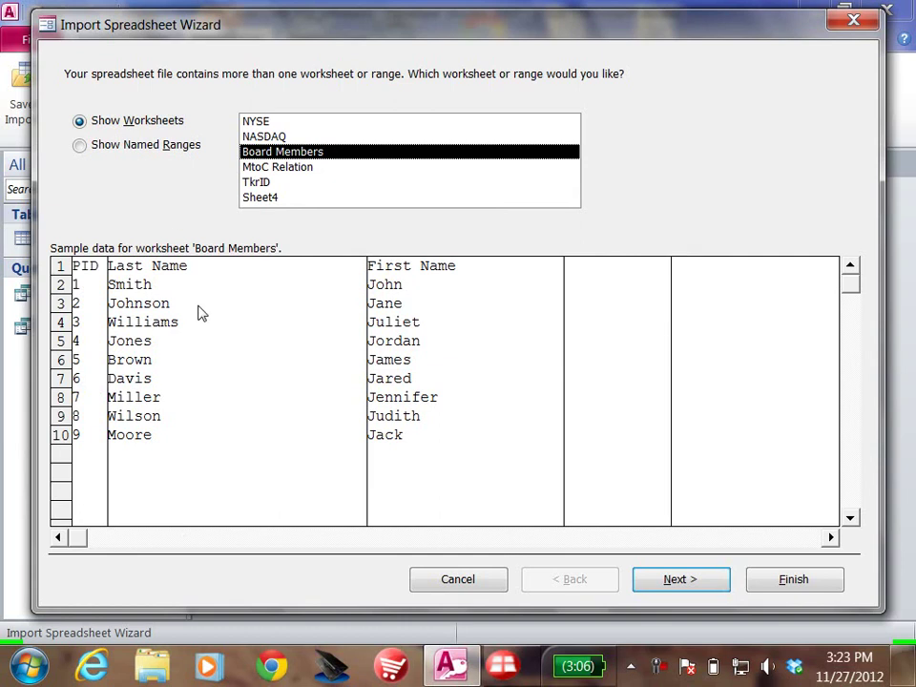
click(675, 581)
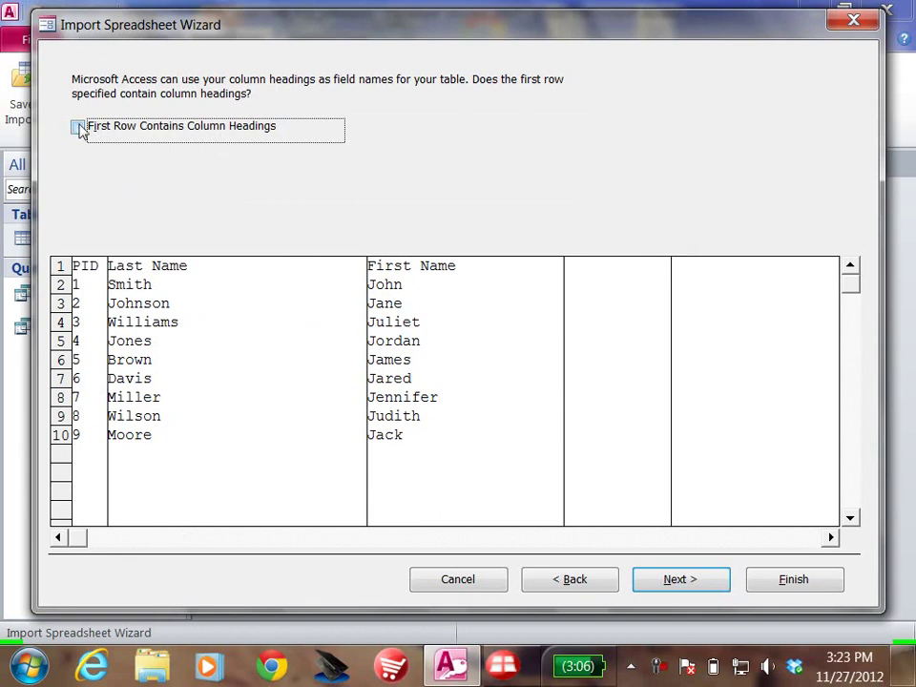
click(78, 127)
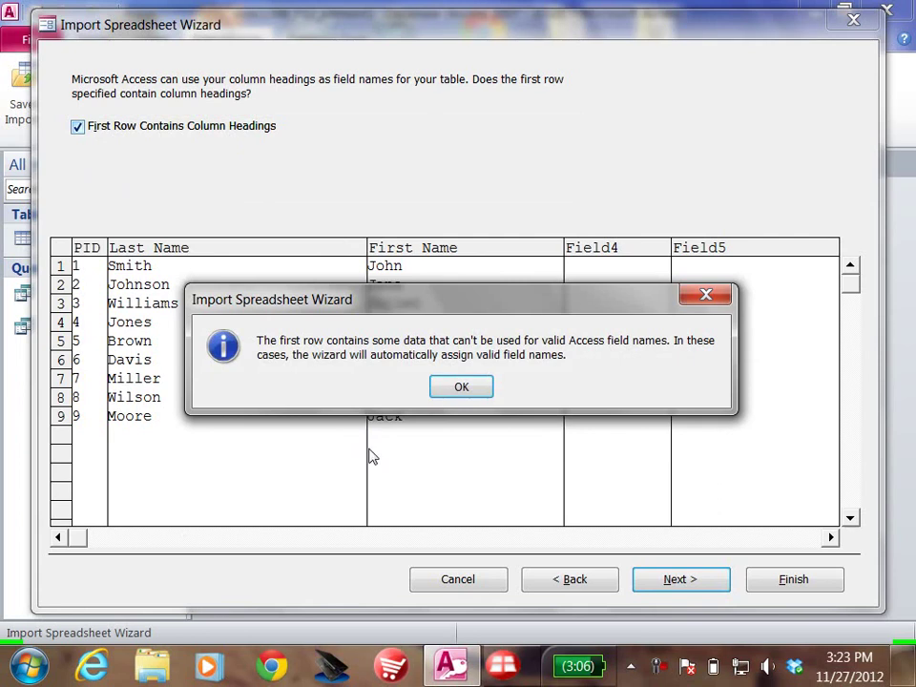
click(459, 387)
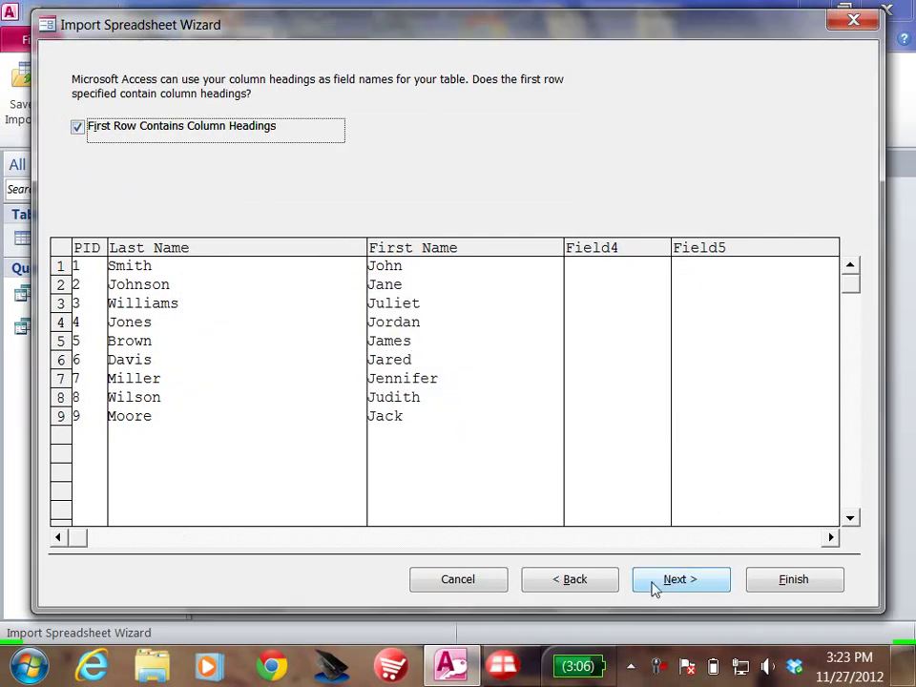
click(668, 582)
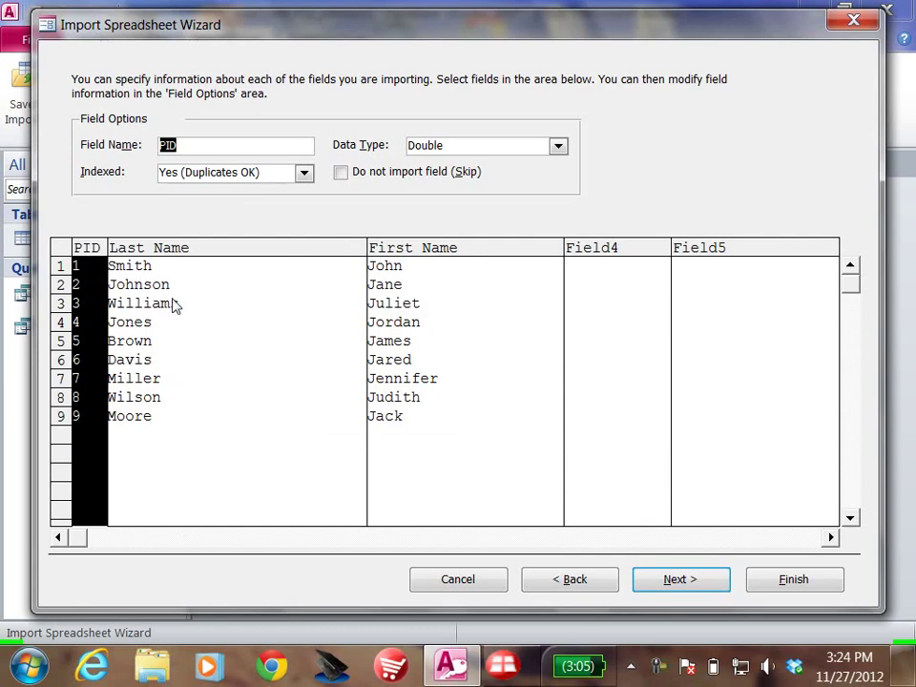
Finish the import into a Board Members table with PID as the primary key, without saving the import steps, and open the table
click(673, 582)
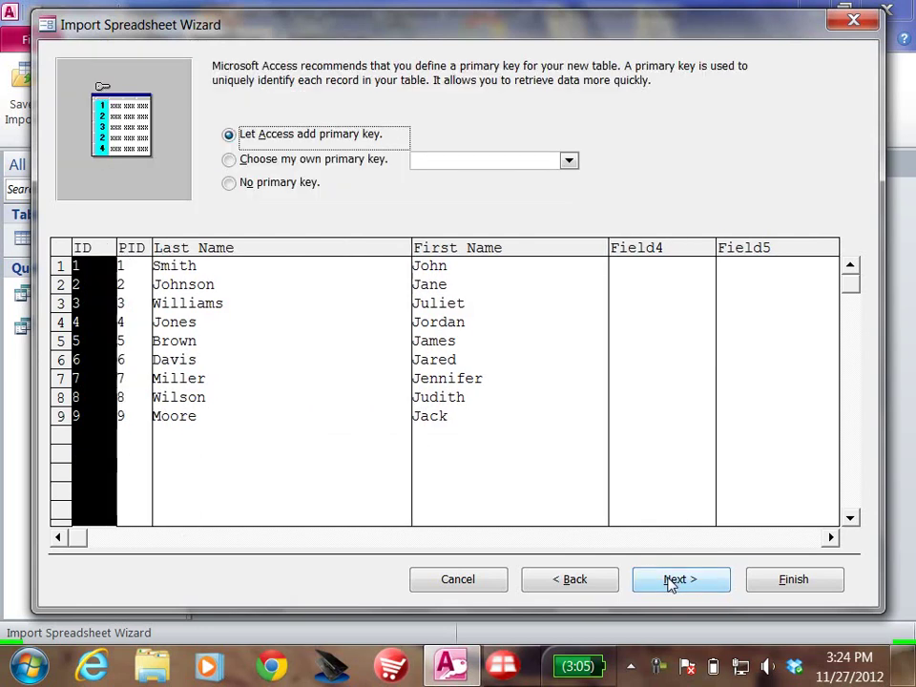
click(230, 160)
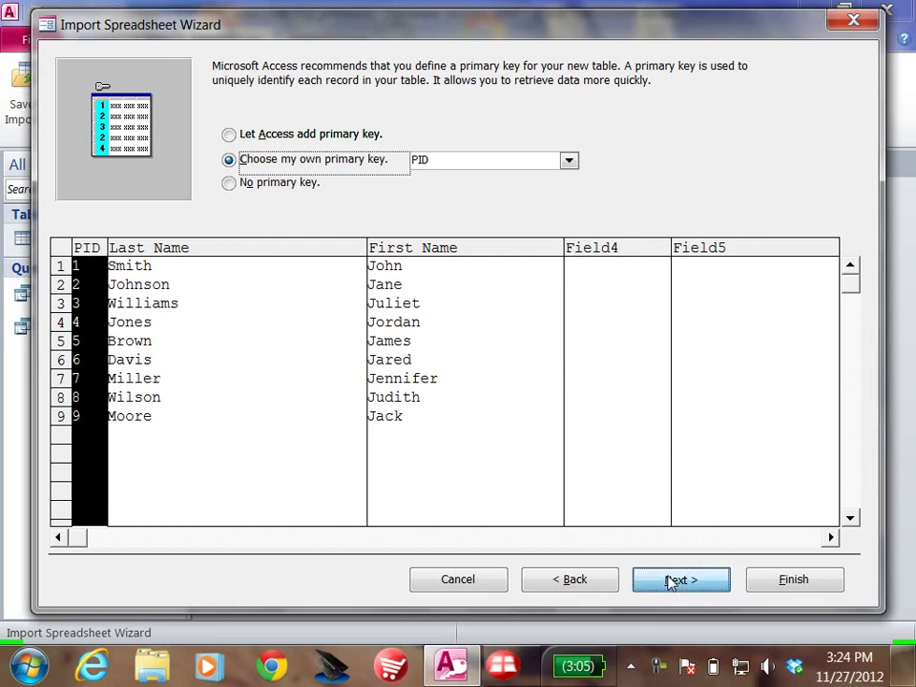
click(671, 580)
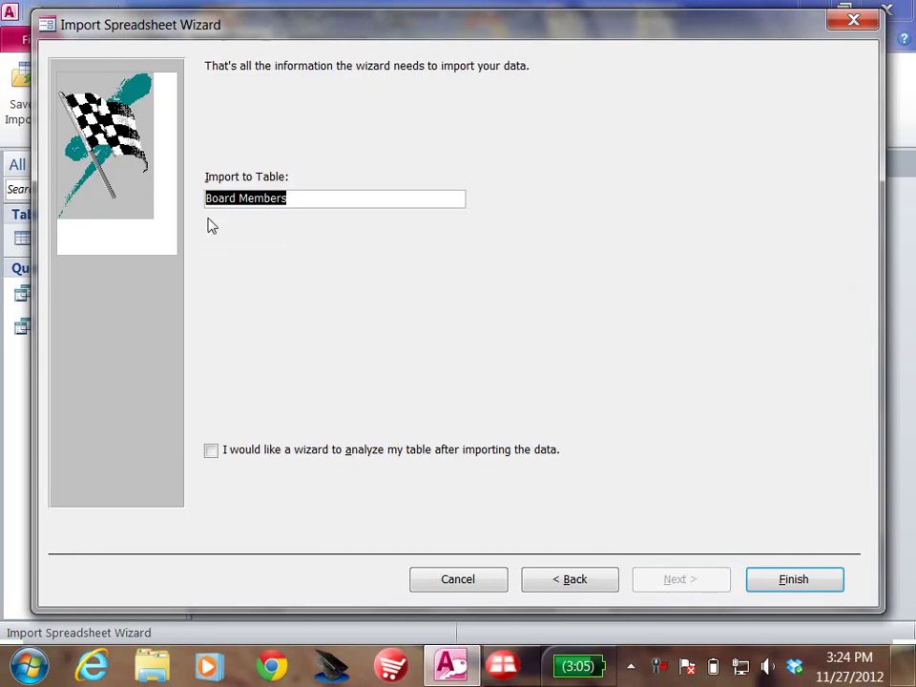
click(779, 579)
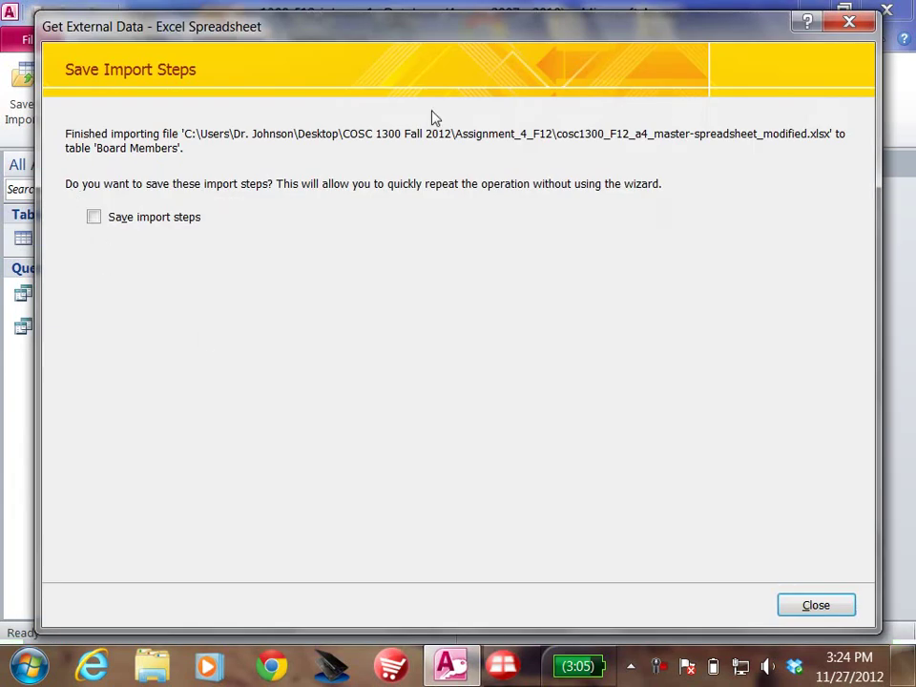
click(816, 607)
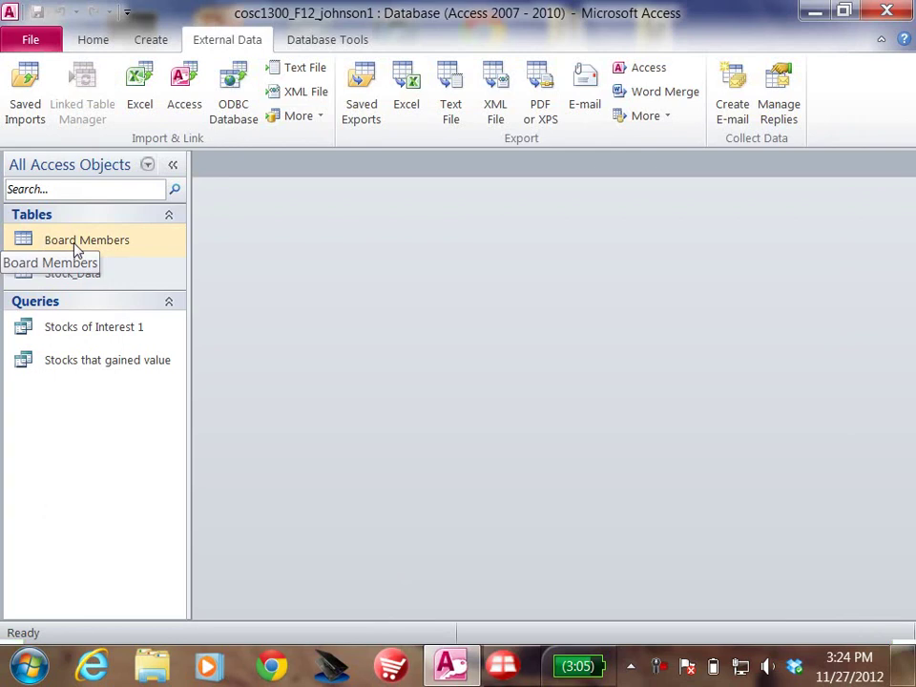
double_click(23, 243)
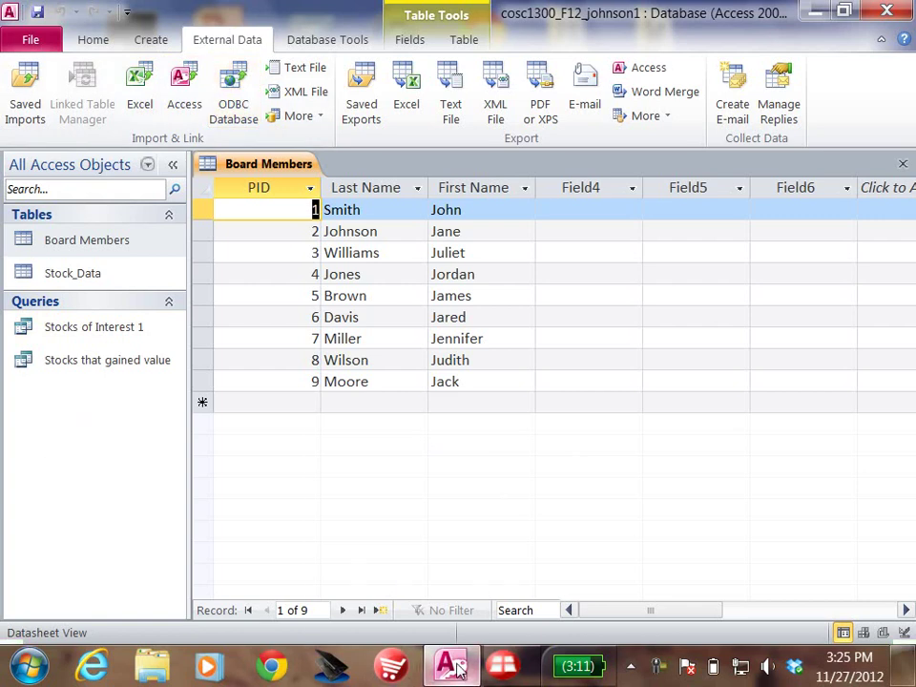
Minimize Access and open cosc1300_F12_assignment_4.docx in Word from the desktop's COSC 1300 Fall 2012\Assignment_4_F12 folder
mouse_move(461, 669)
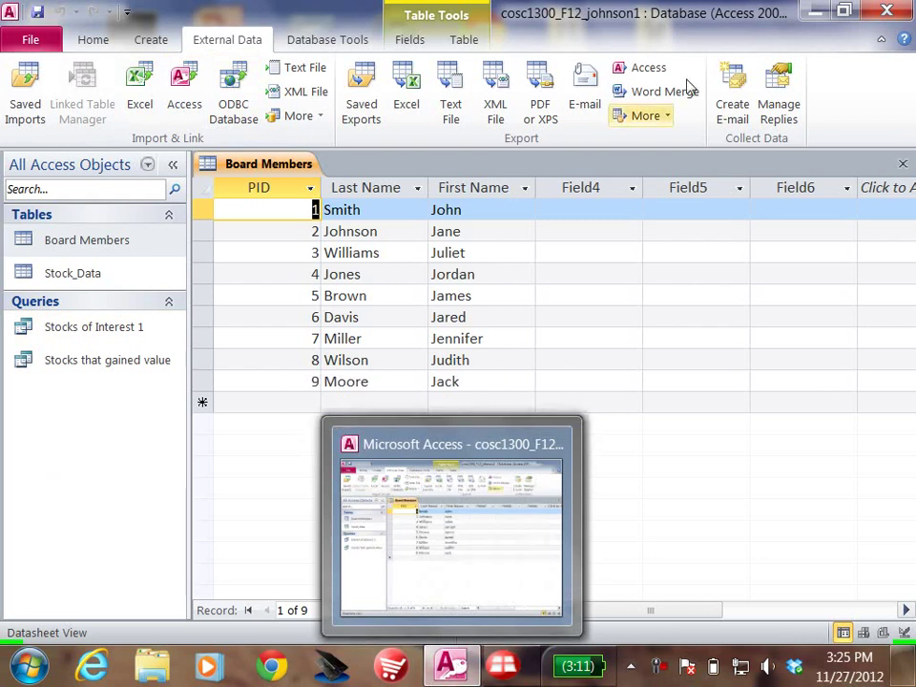
click(813, 10)
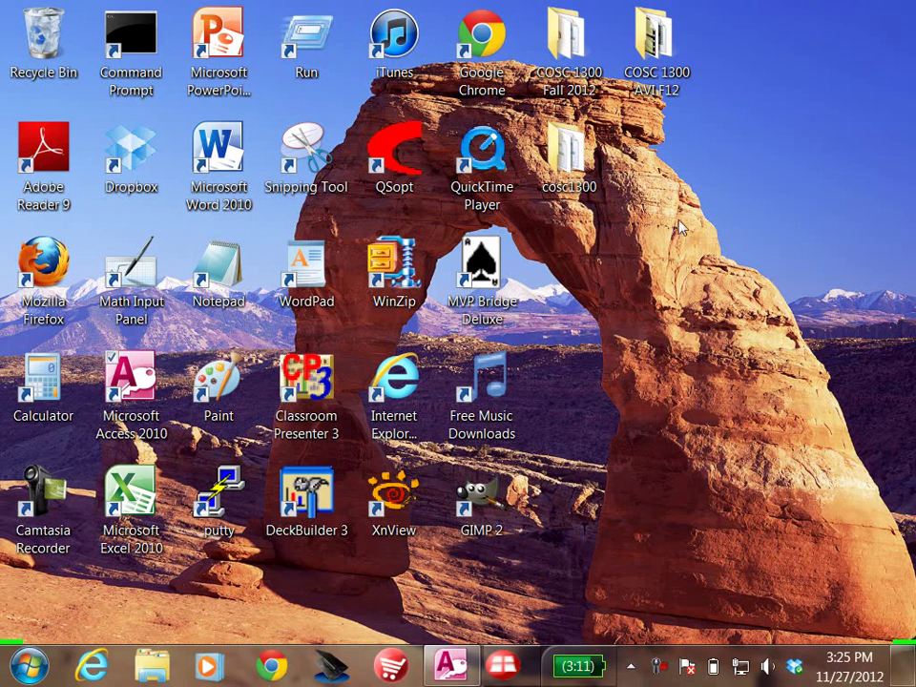
click(569, 45)
double_click(570, 45)
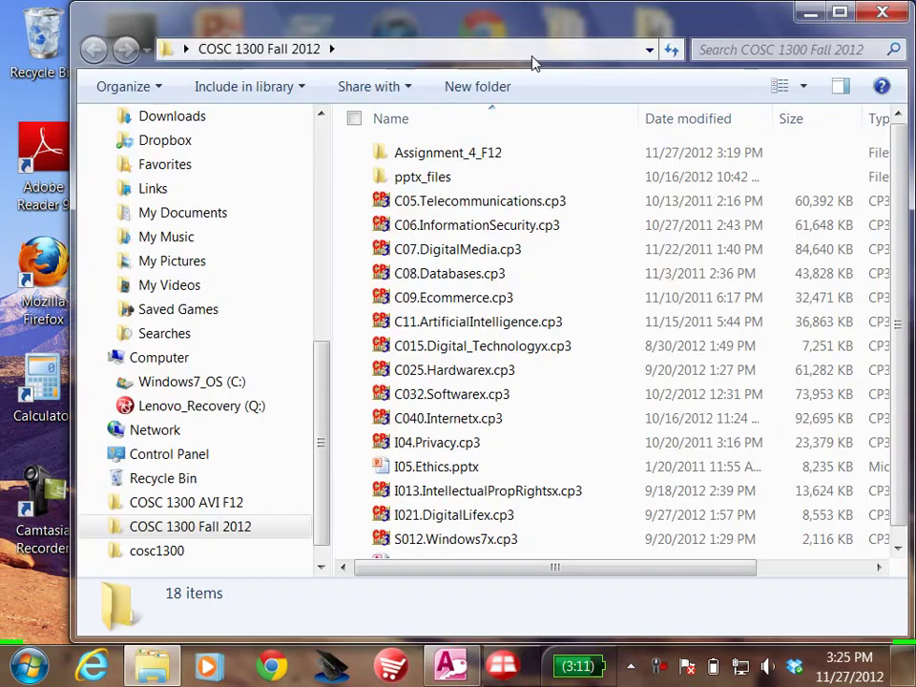
double_click(374, 159)
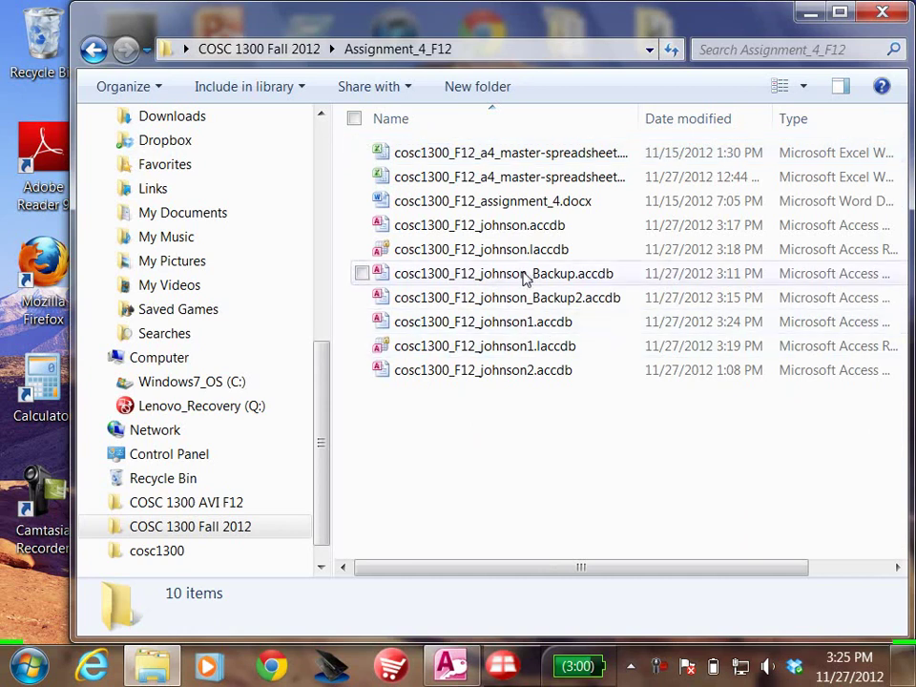
double_click(383, 201)
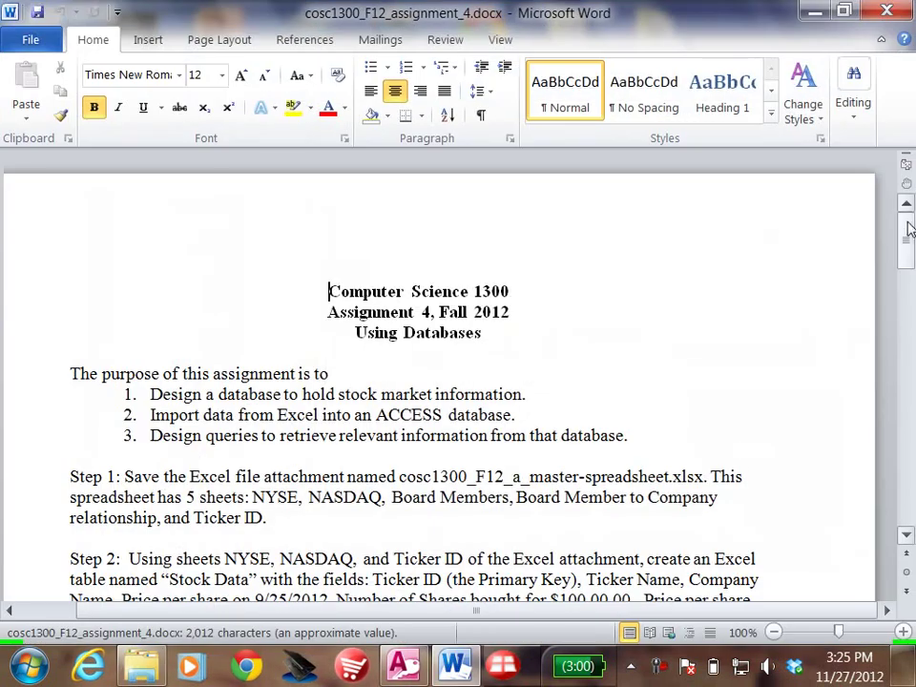
Read the People and Person-Ticker table requirements in Step 10 of the assignment, then return to the Board Members table in Access
drag(907, 234, 884, 329)
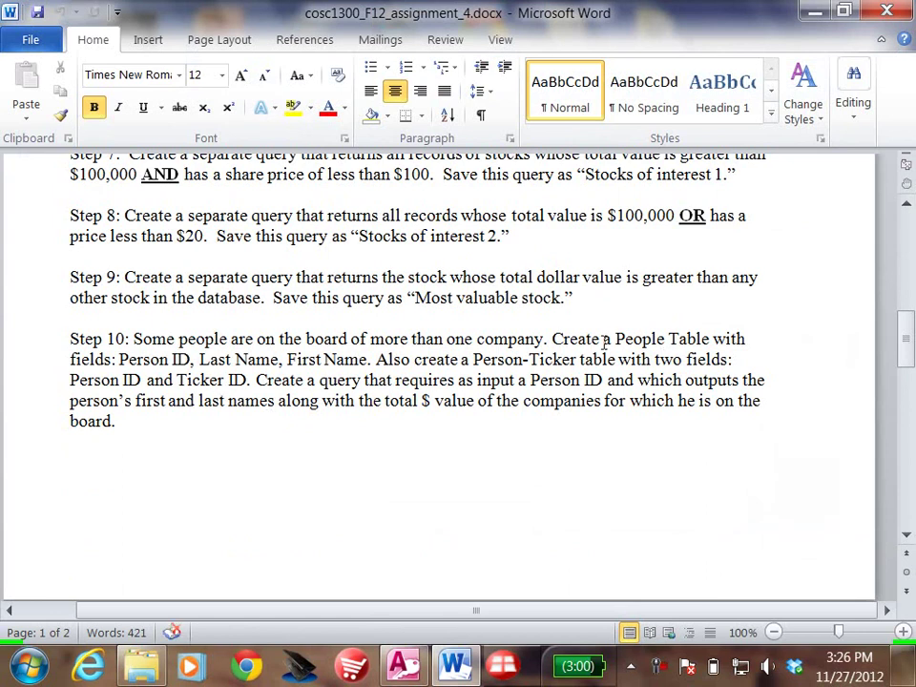
drag(606, 342, 750, 336)
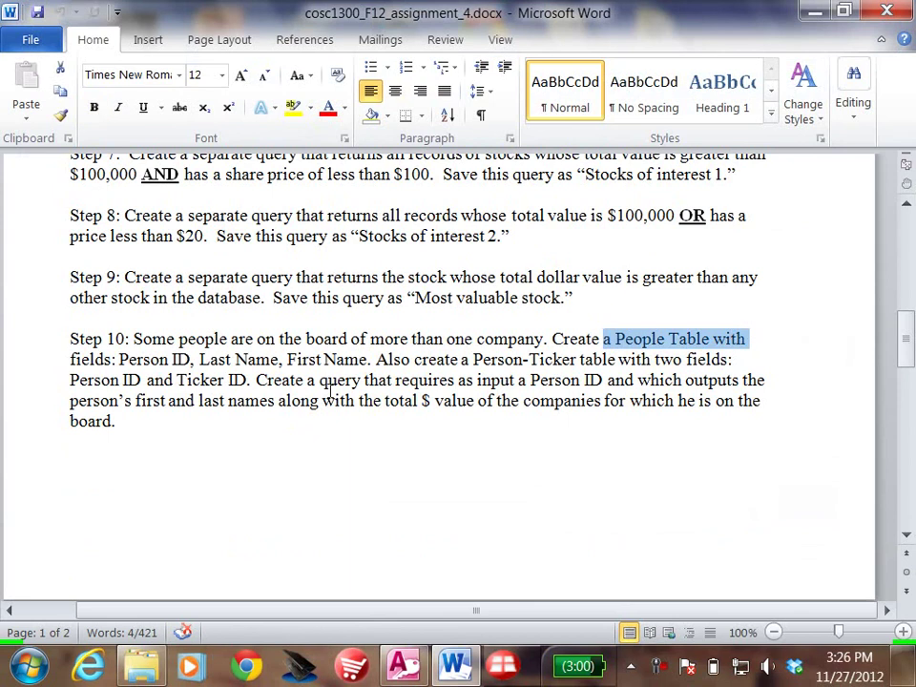
drag(73, 360, 717, 360)
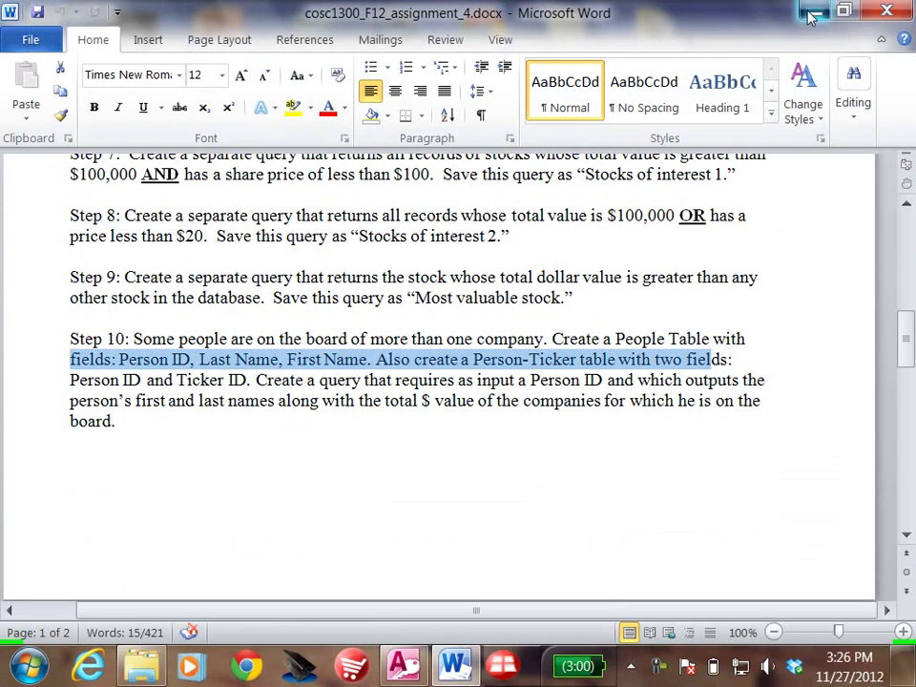
click(812, 13)
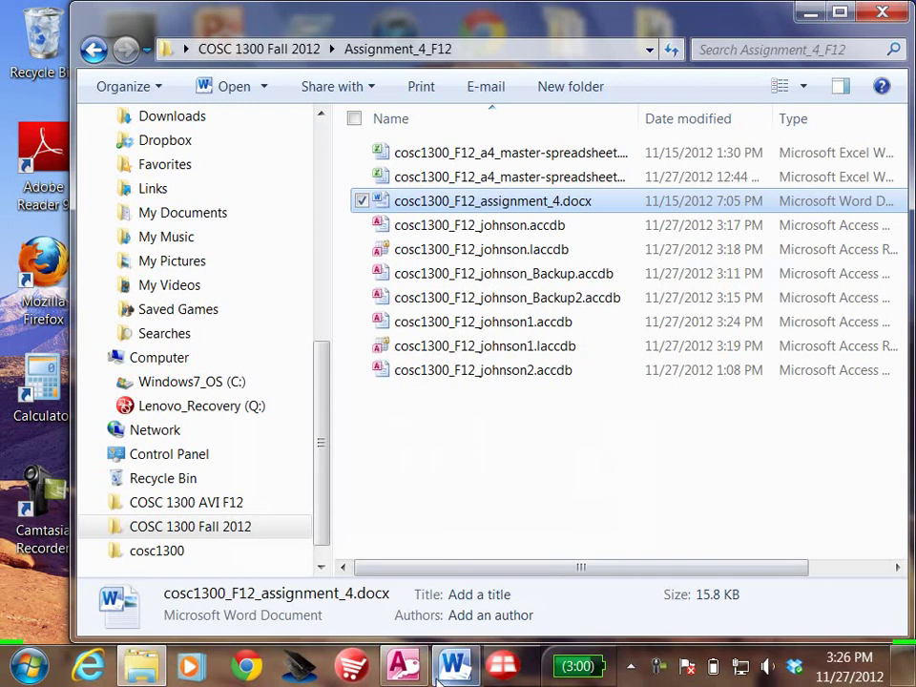
click(810, 15)
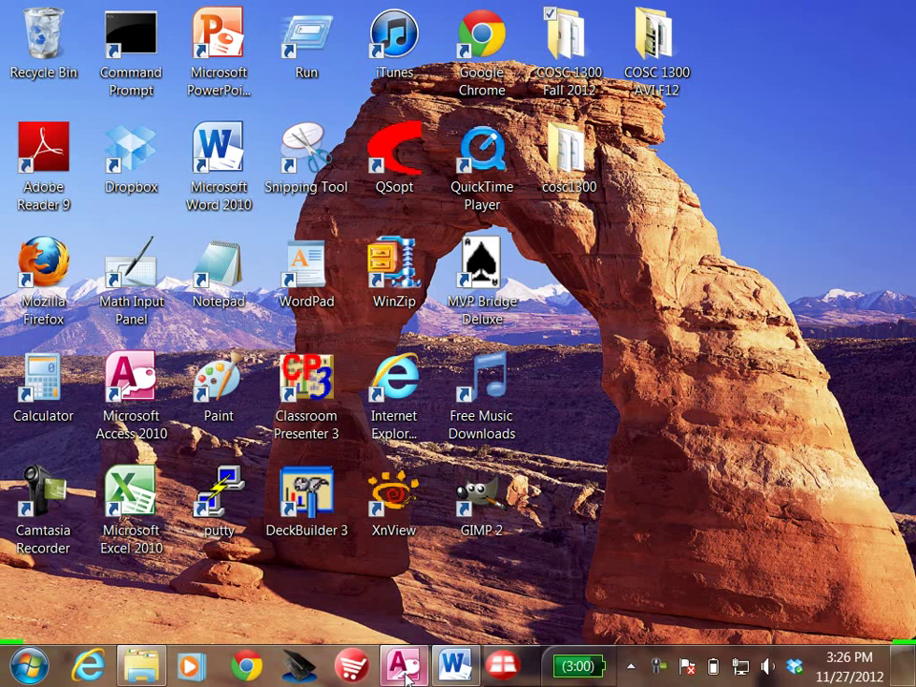
click(402, 668)
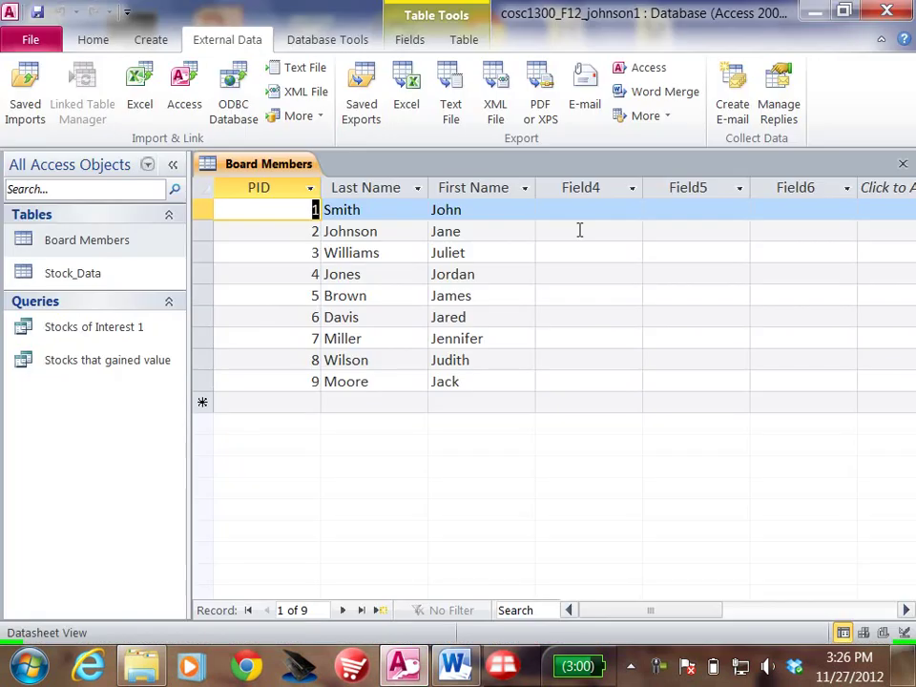
Start another Excel import into a new table, using cosc1300_F12_a4_master-spreadsheet_modified.xlsx from the Assignment_4_F12 folder as the source
click(139, 80)
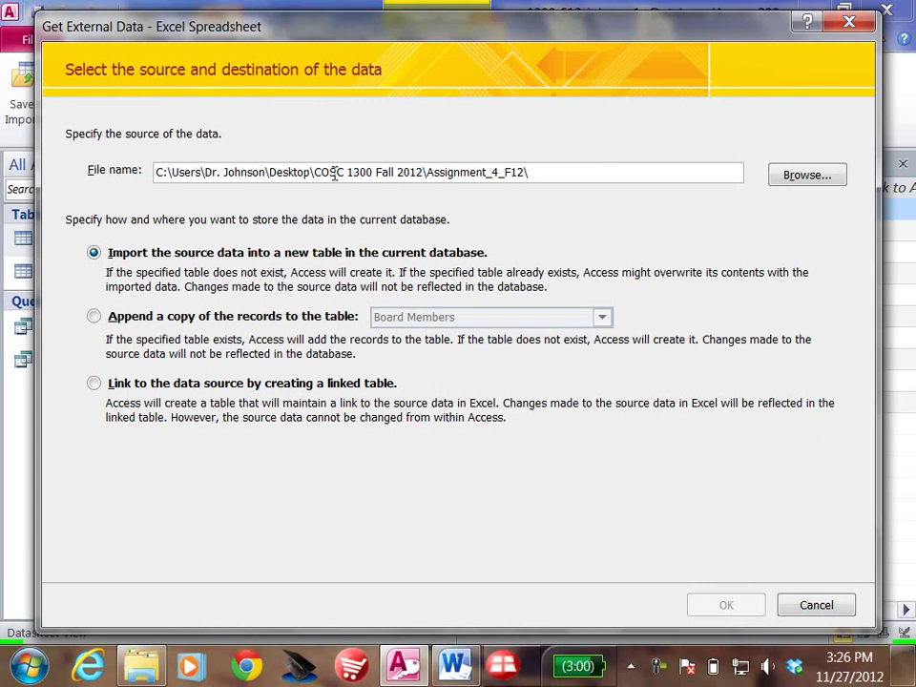
click(175, 172)
click(788, 177)
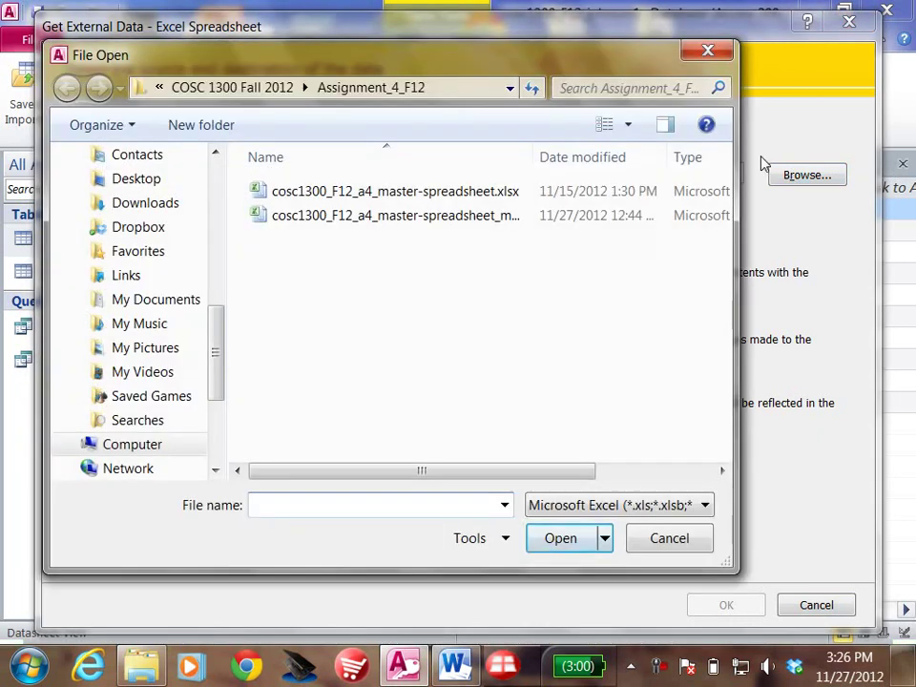
click(476, 218)
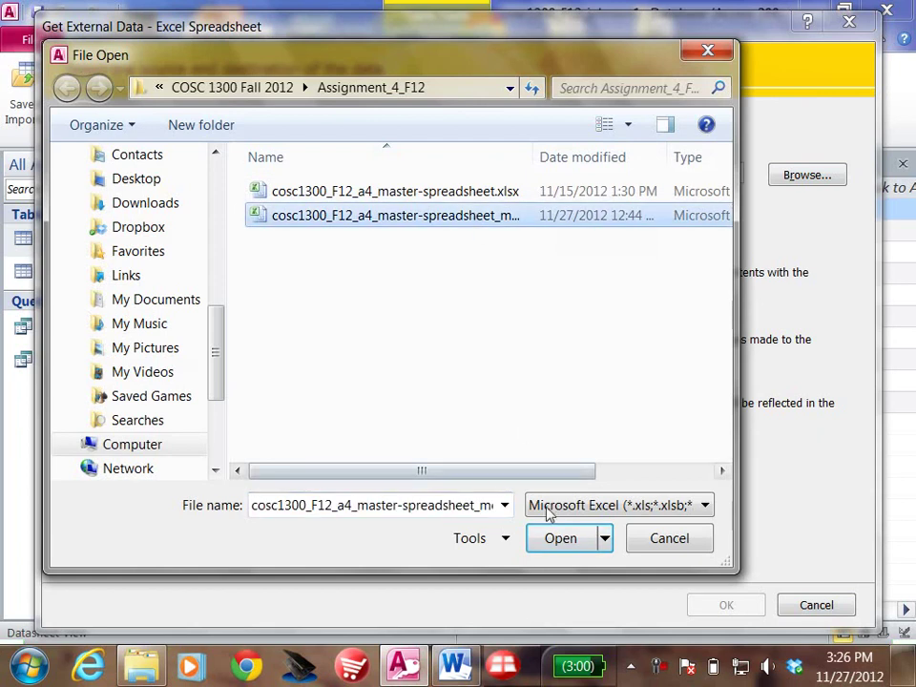
click(562, 542)
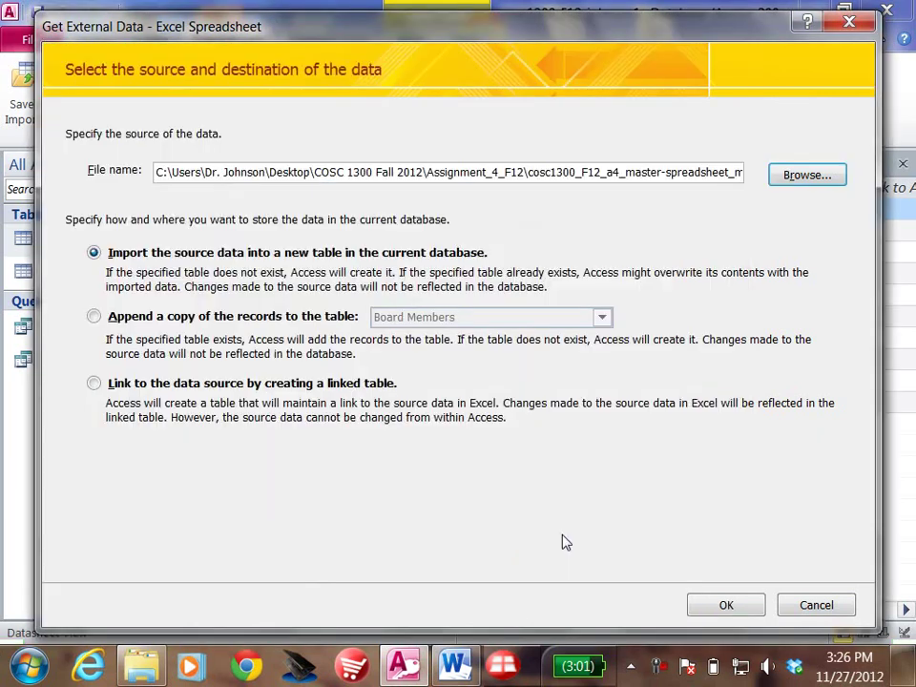
click(722, 607)
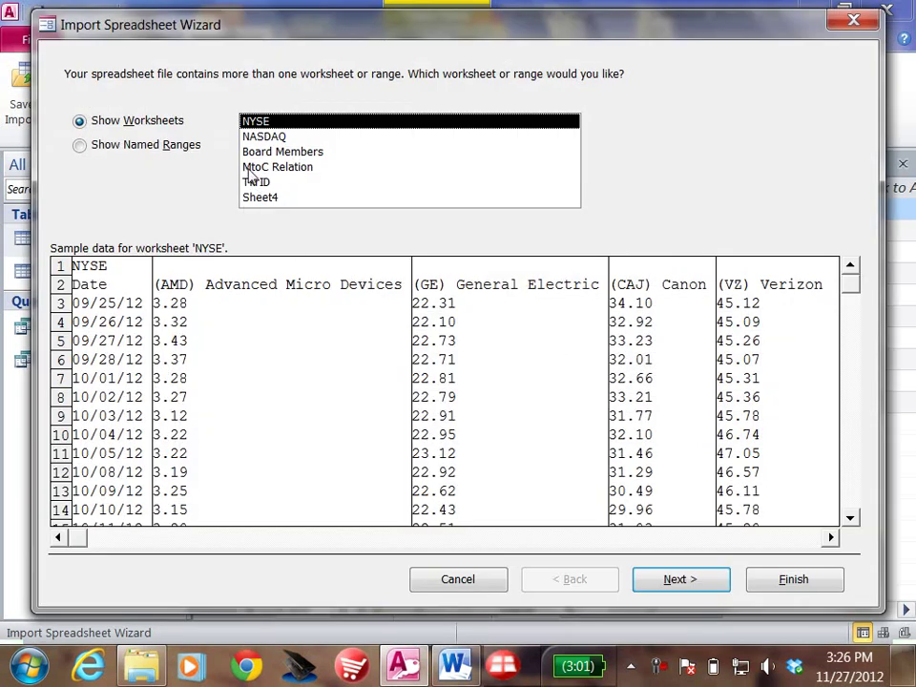
Choose the MtoC Relation worksheet, use its first row as column headings, and keep the PID field's data type as Double
click(251, 168)
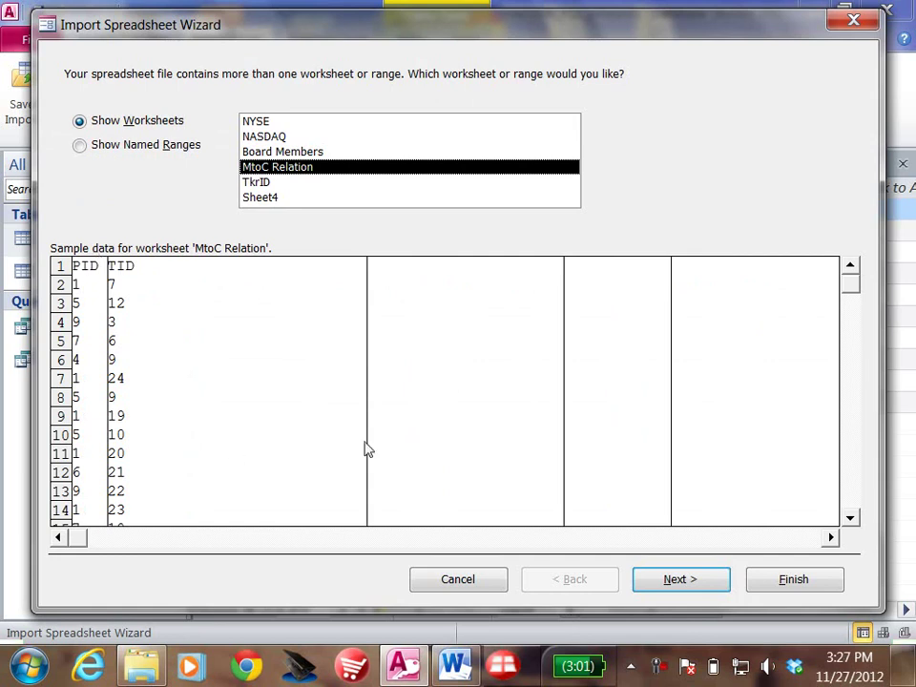
click(689, 580)
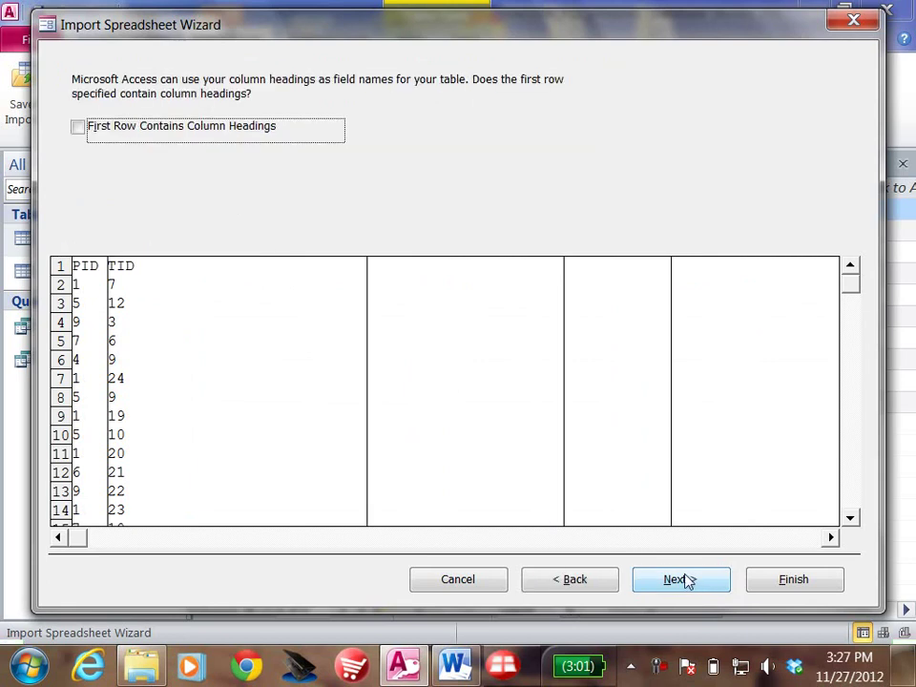
click(77, 128)
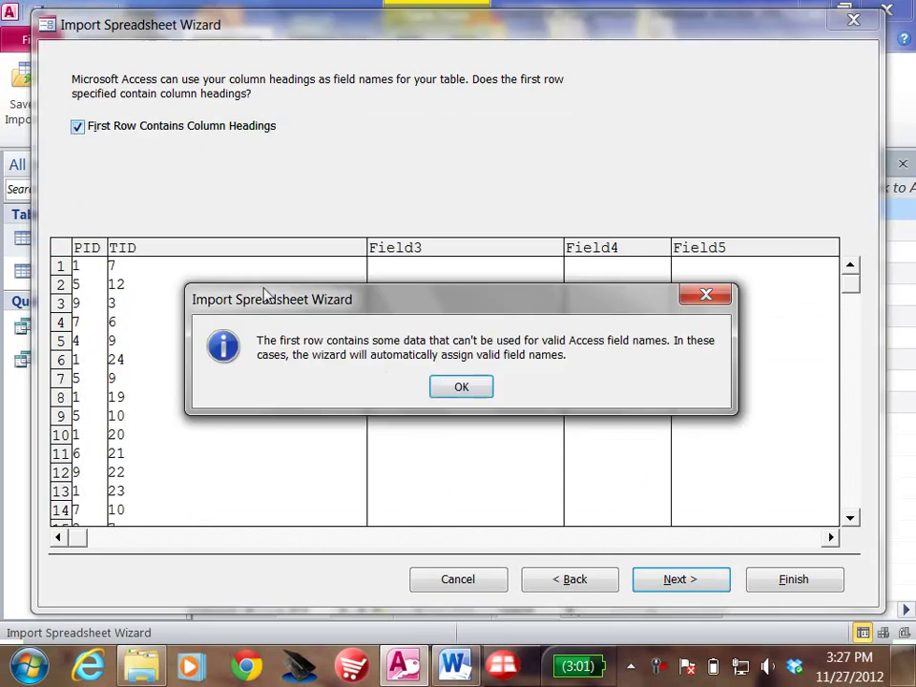
click(458, 388)
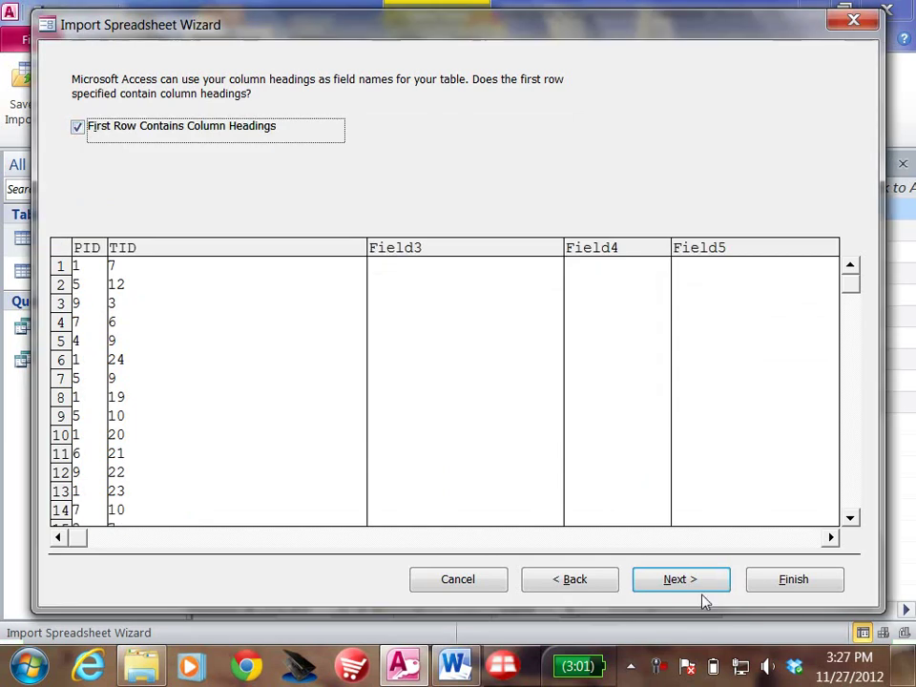
click(675, 579)
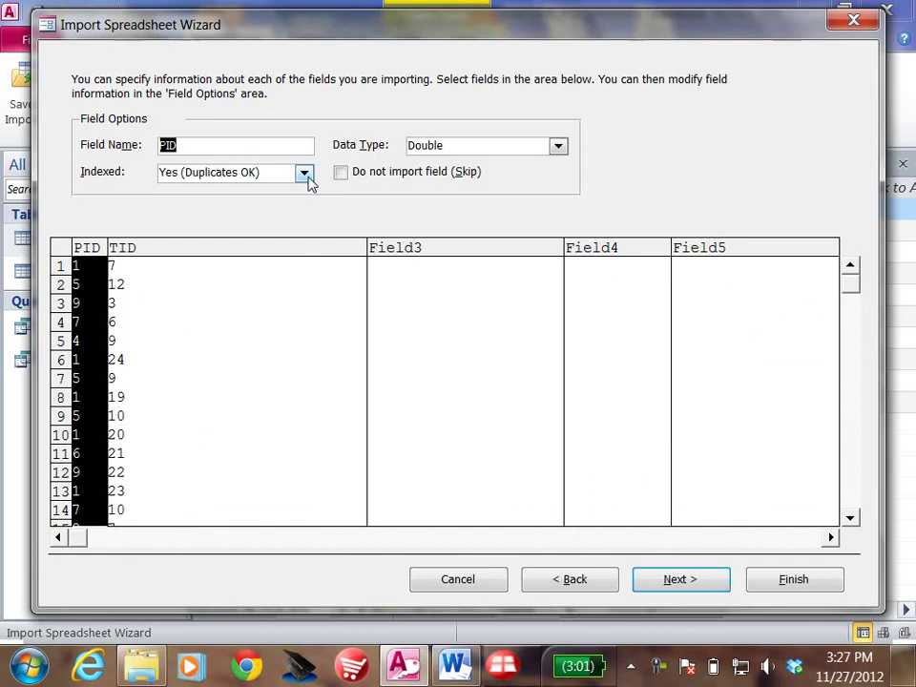
click(559, 148)
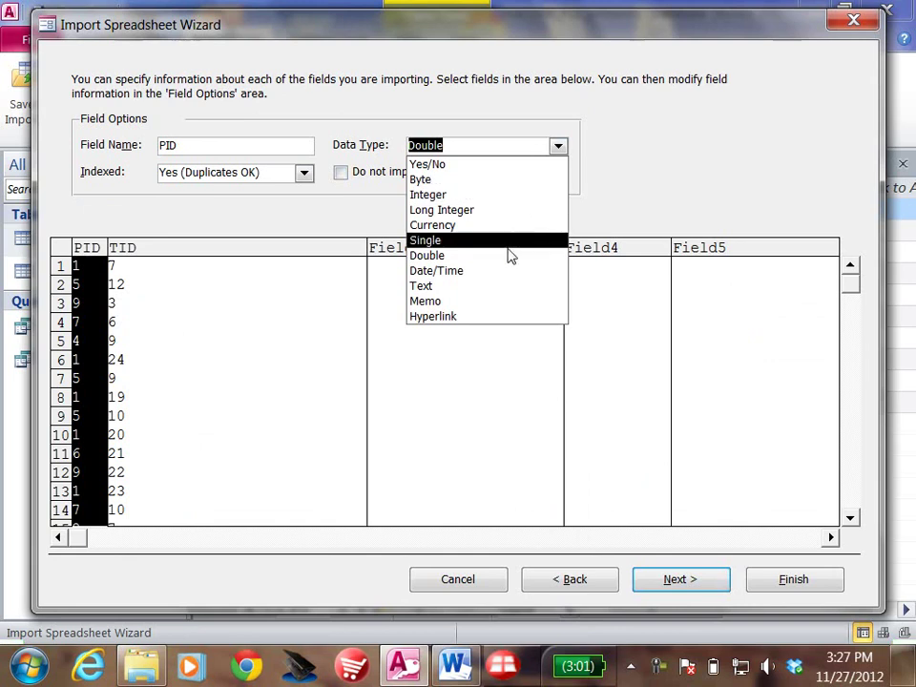
click(486, 259)
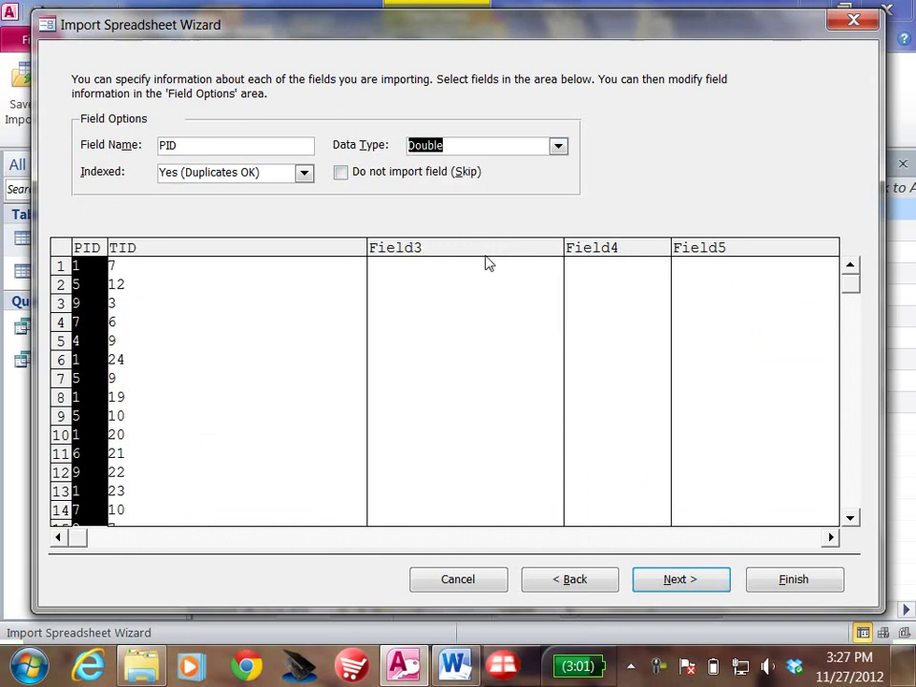
Finish the import into a table named MtoC Relation with no primary key, without saving the import steps
click(676, 583)
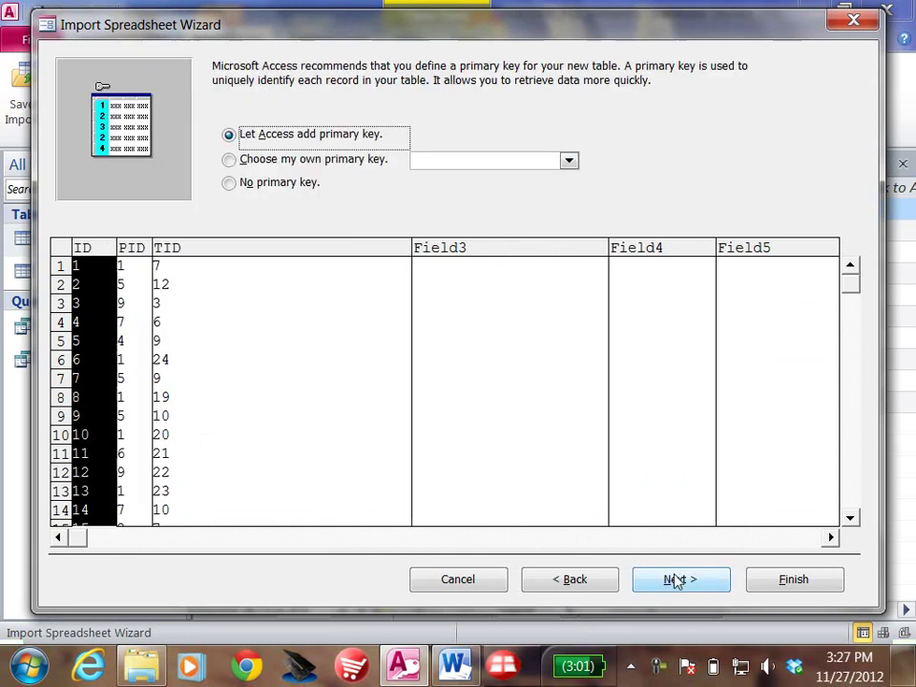
click(230, 186)
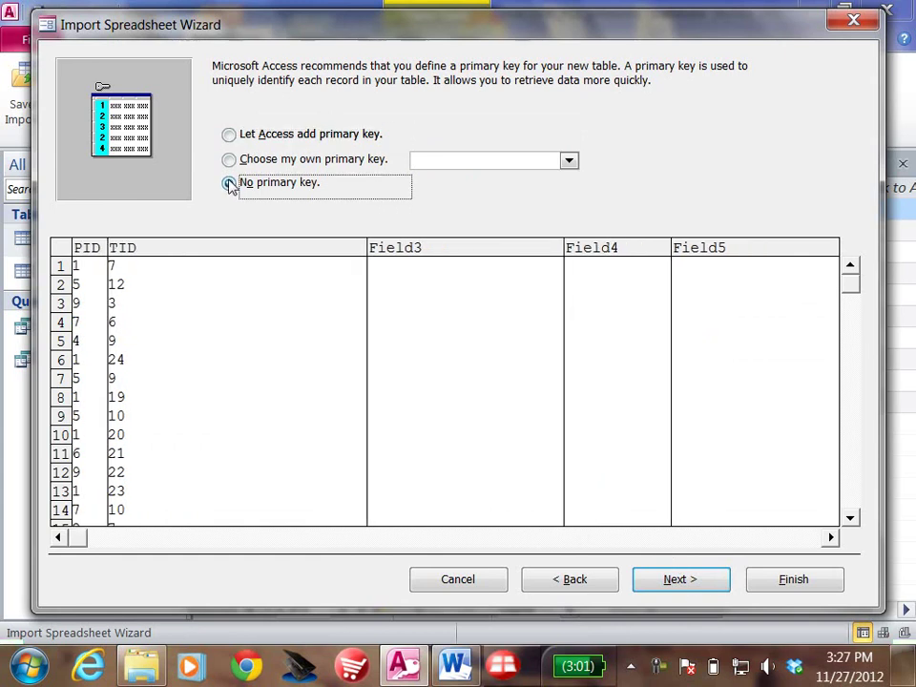
click(678, 580)
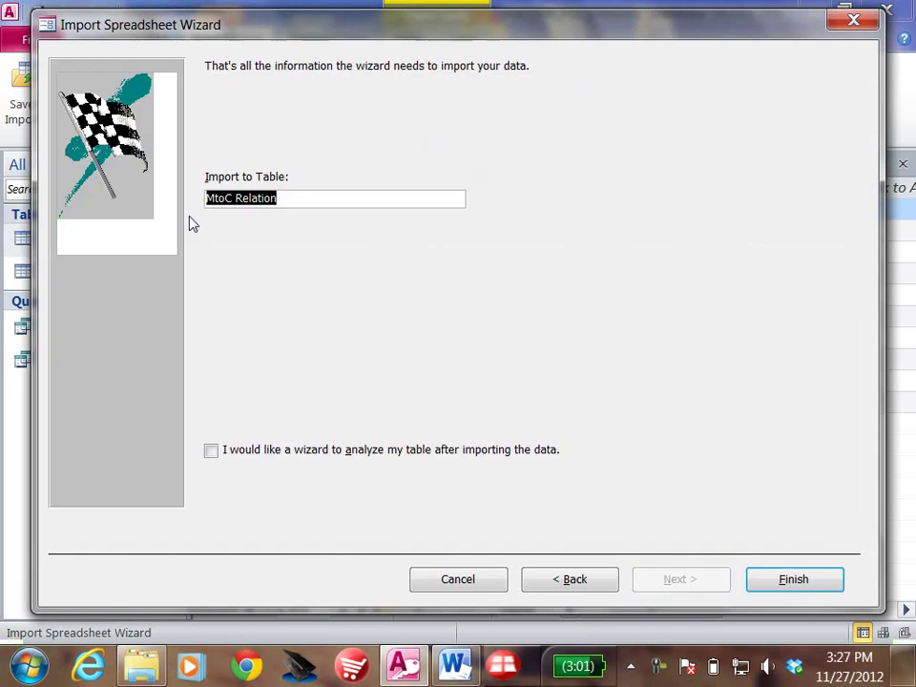
click(780, 581)
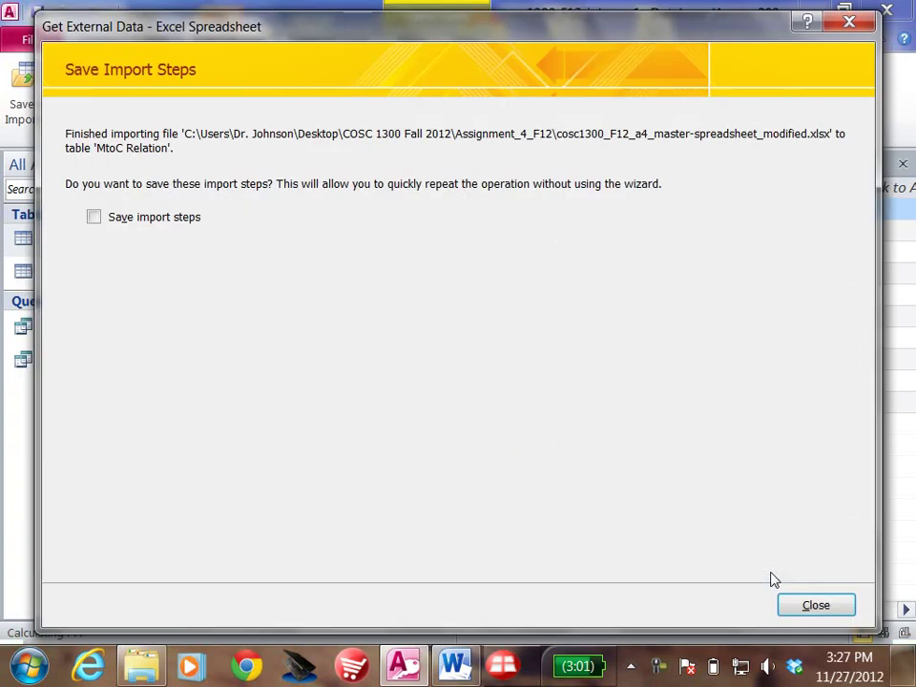
click(811, 608)
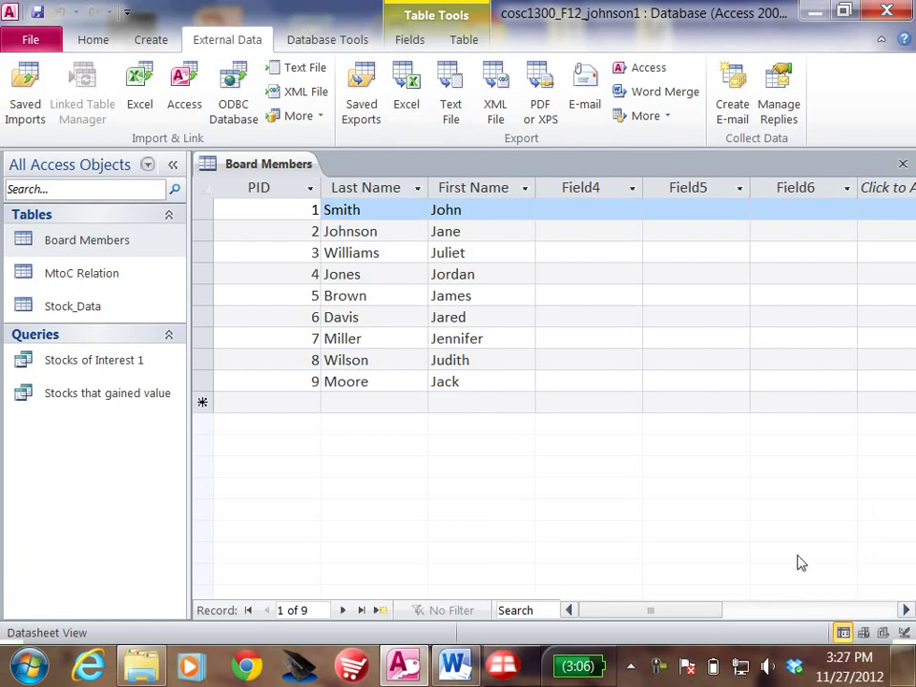
Open the MtoC Relation table to check its imported records, and close both it and the Board Members table
double_click(23, 276)
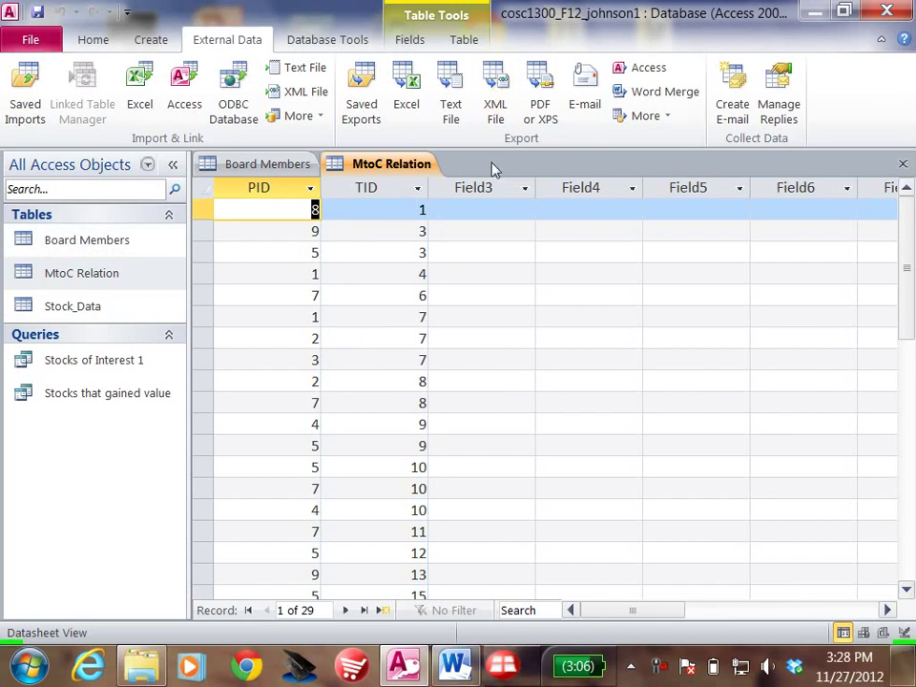
right_click(377, 169)
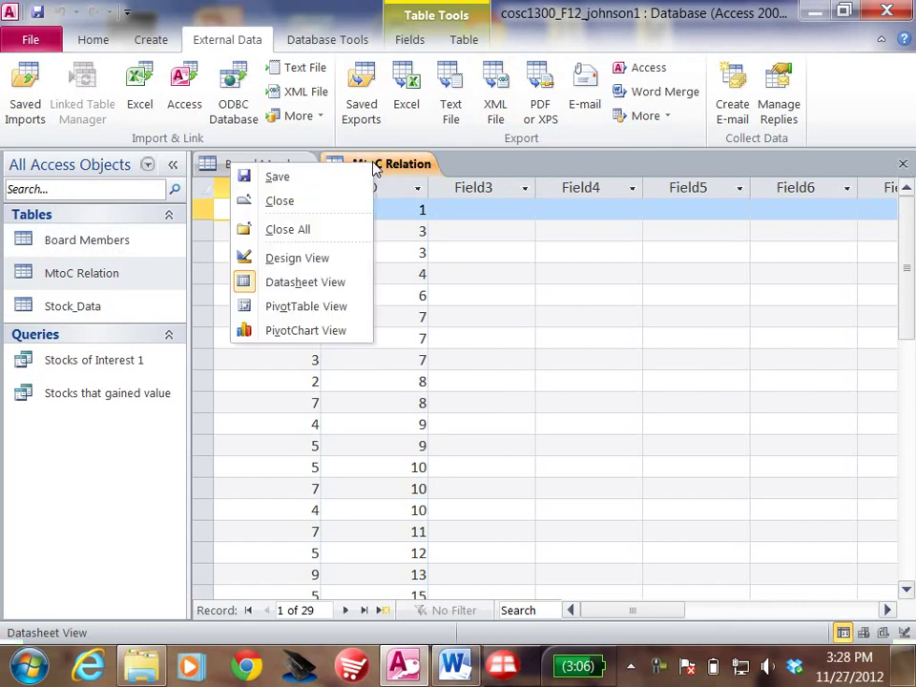
click(302, 202)
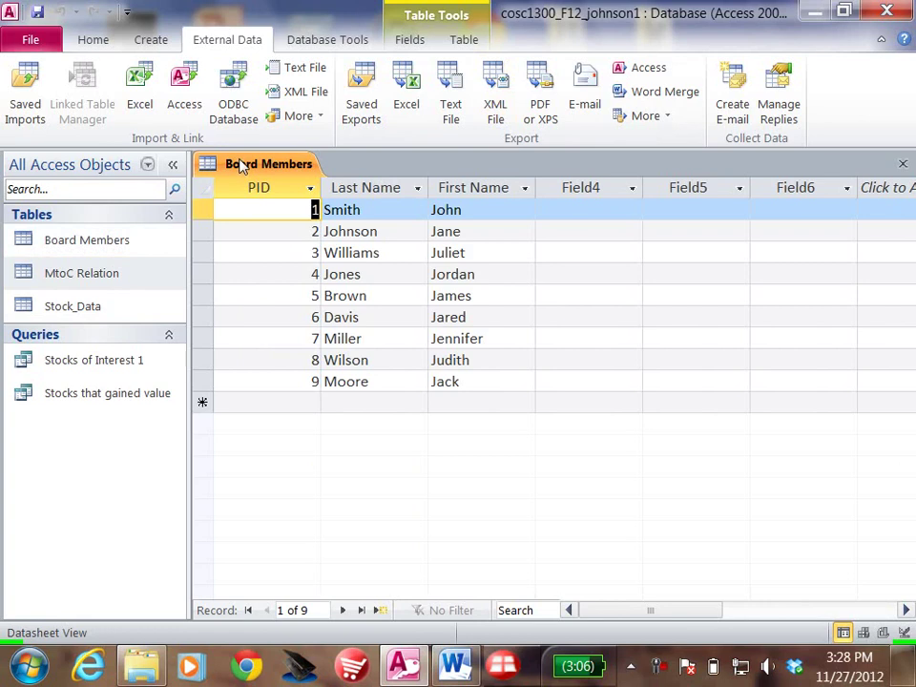
right_click(241, 166)
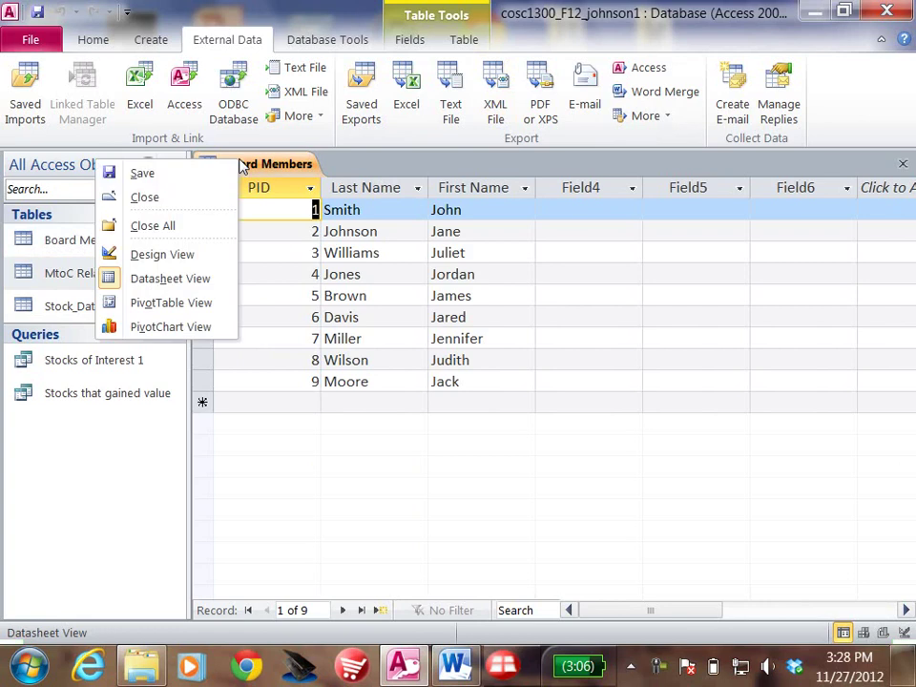
click(145, 198)
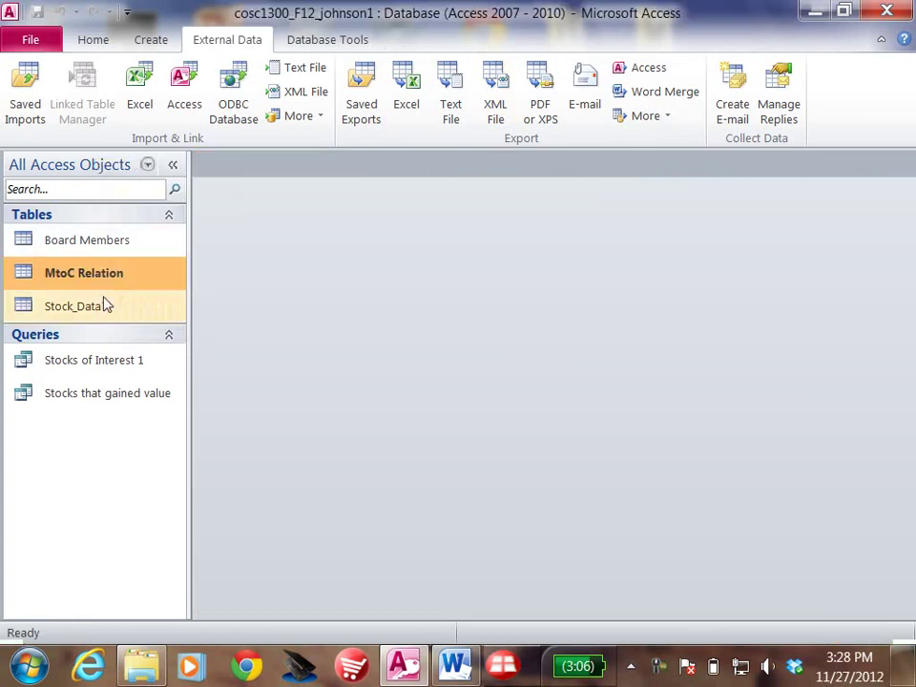
Switch to Word to read the query requirements in Step 10 of the assignment, and return to Access
click(439, 670)
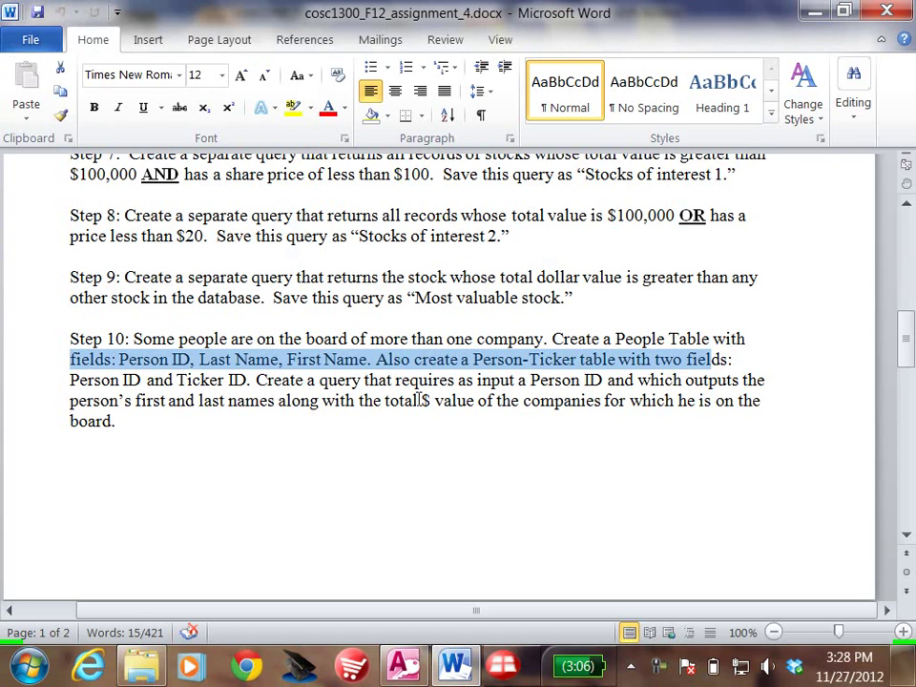
drag(420, 400, 754, 401)
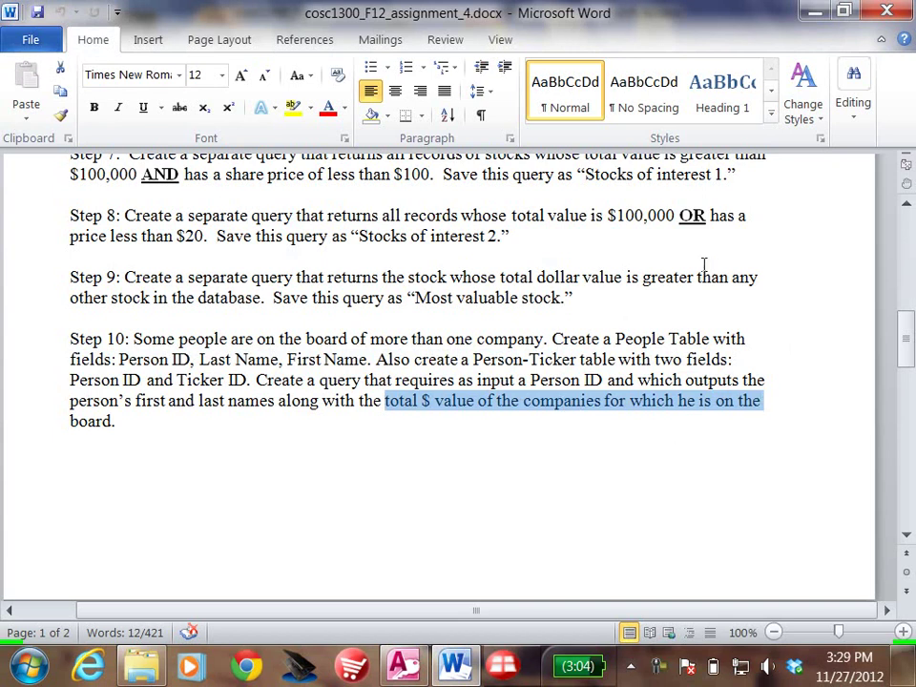
click(808, 13)
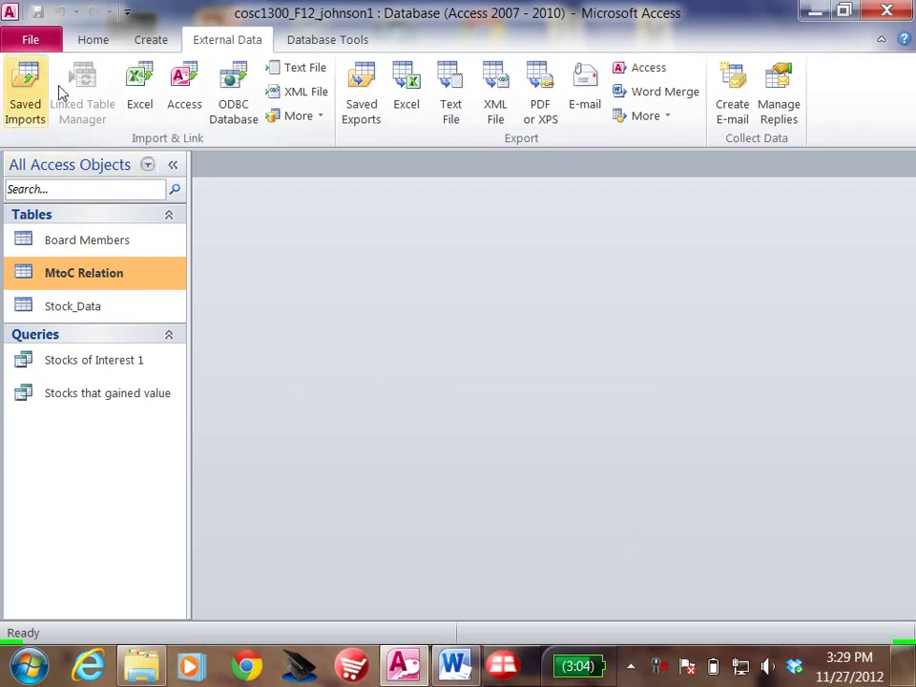
Create a query in Design view with the Board Members, MtoC Relation and Stock_Data tables, joining MtoC Relation's TID to Stock_Data's Ticker
click(148, 44)
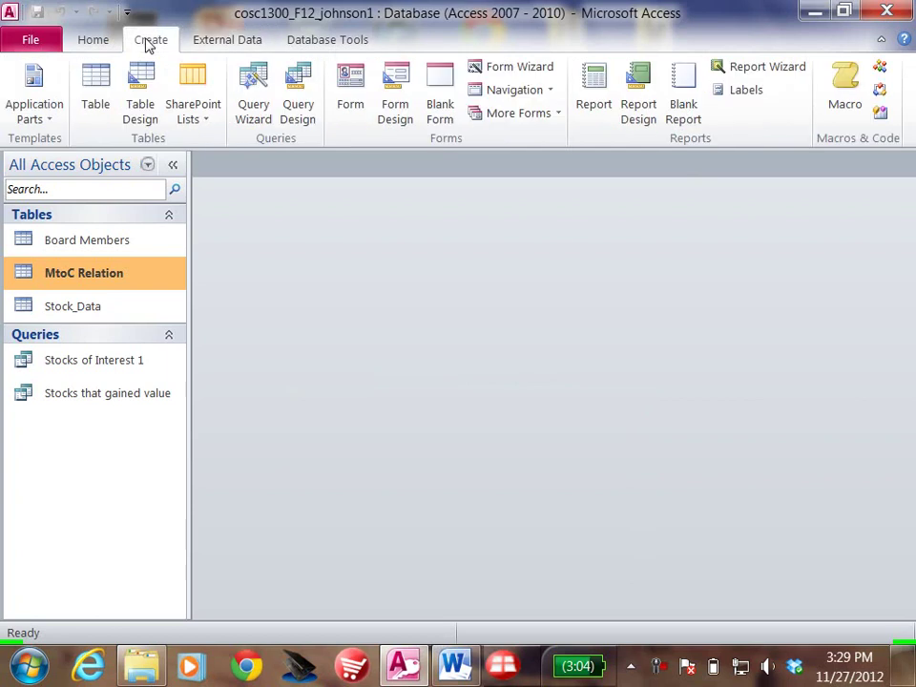
click(296, 76)
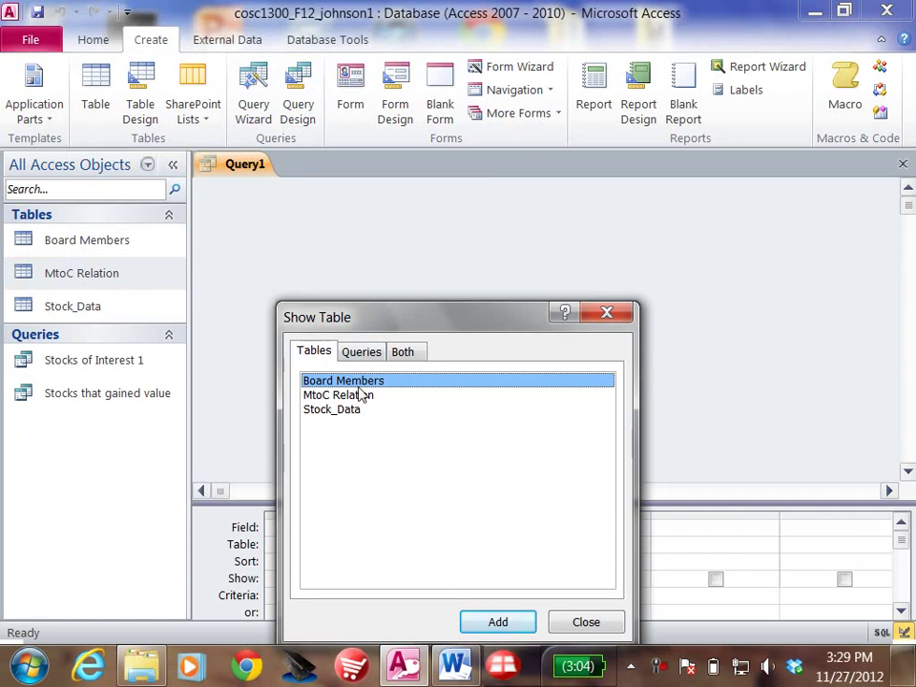
click(501, 623)
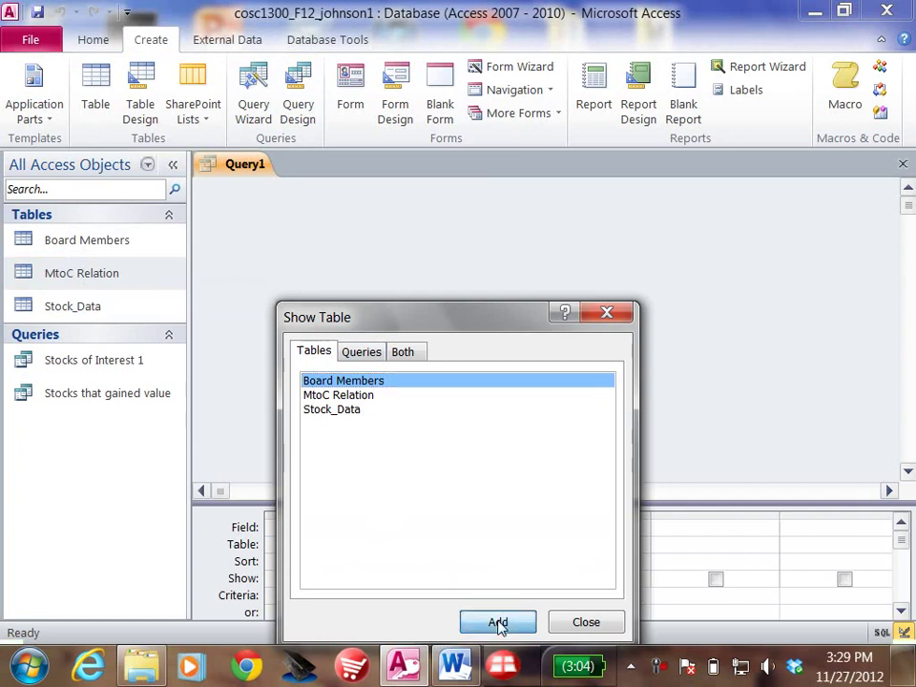
click(315, 395)
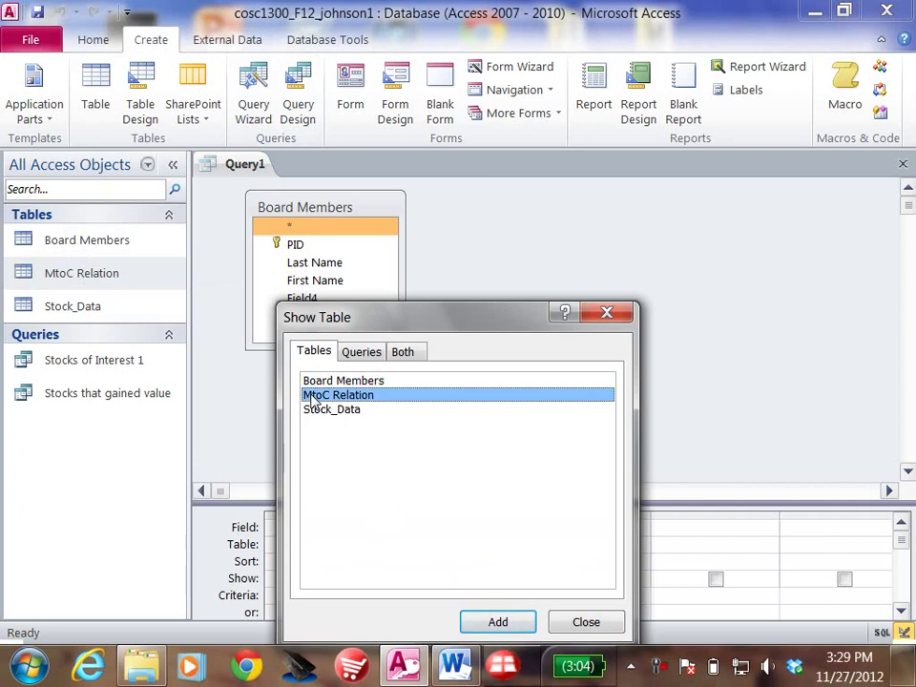
click(494, 624)
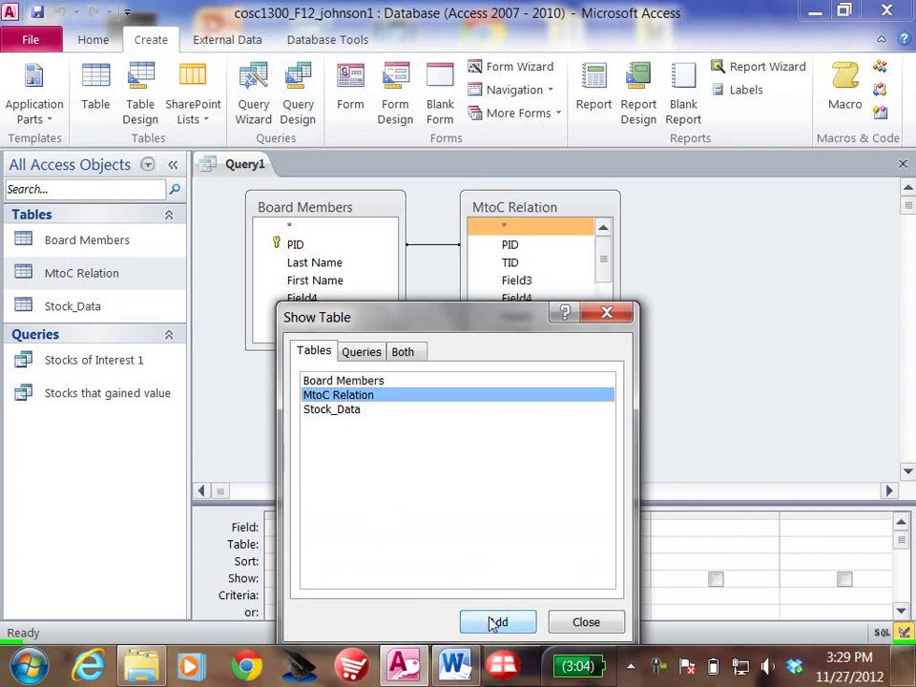
click(318, 412)
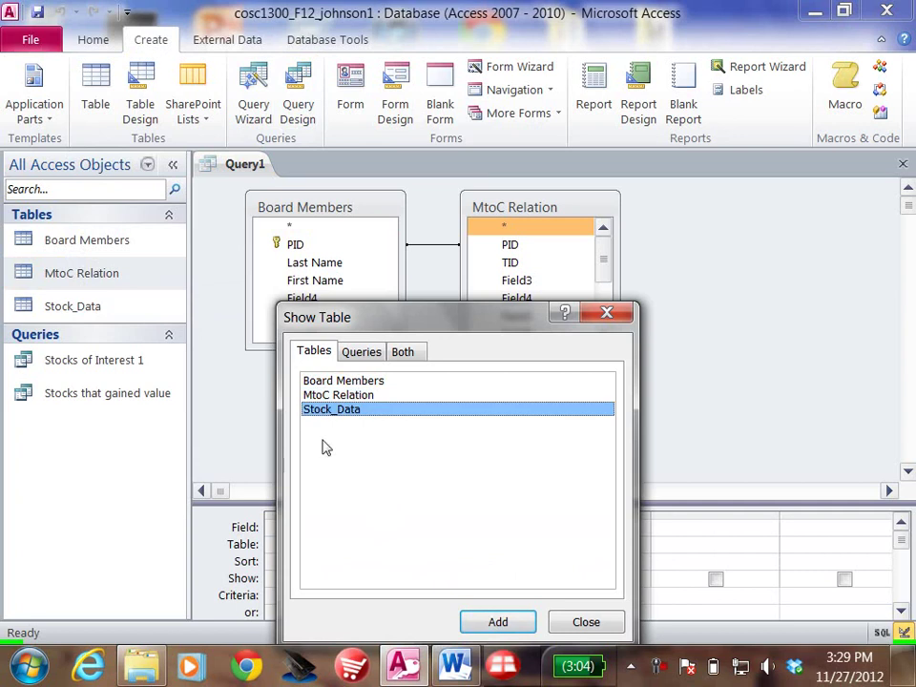
click(495, 622)
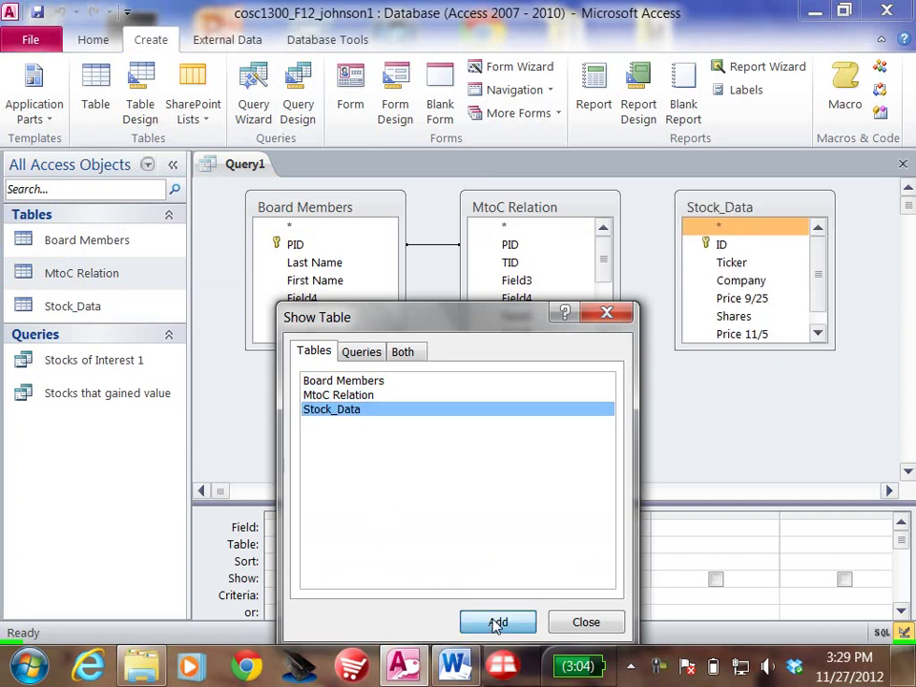
click(586, 626)
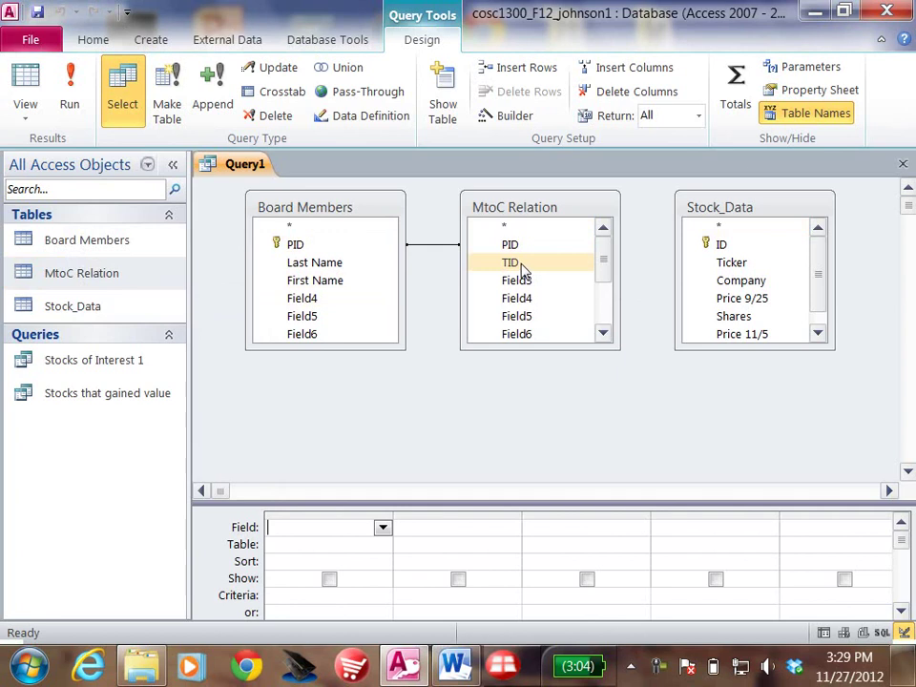
drag(560, 268, 730, 263)
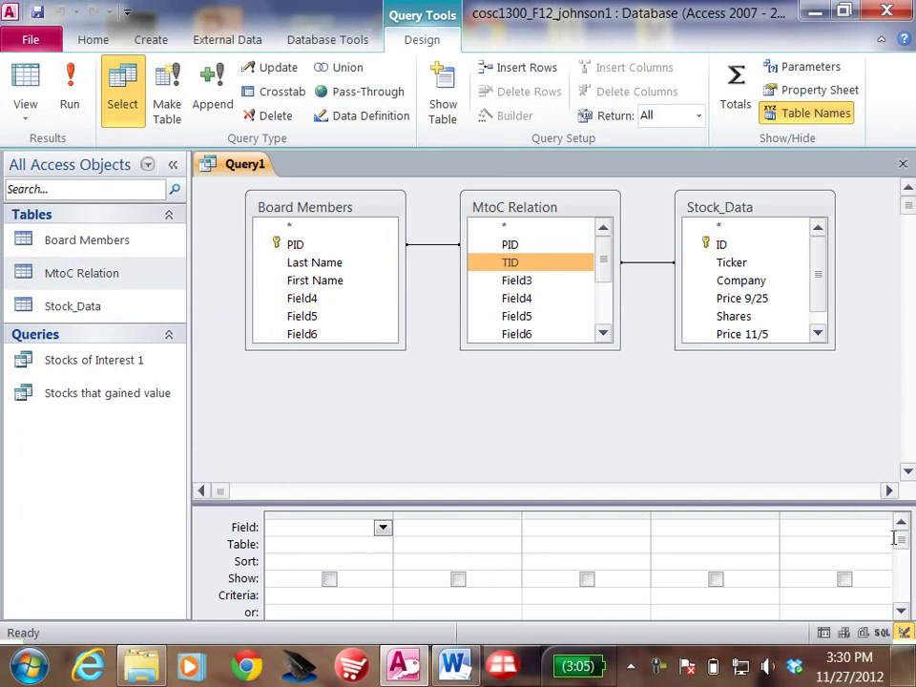
Add the Board Members fields PID, First Name and Last Name to the first three columns of the query grid
click(382, 529)
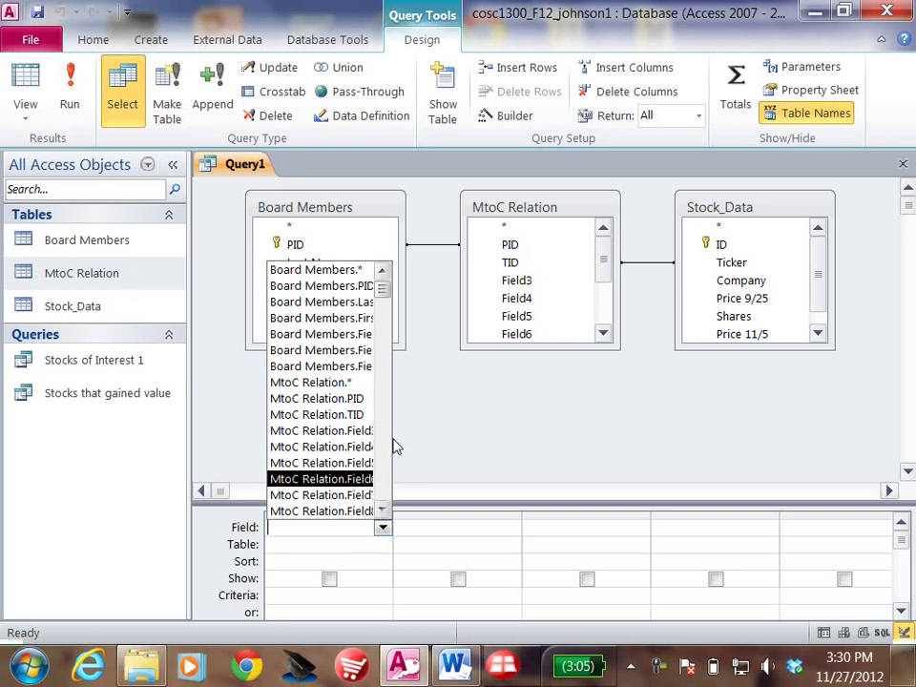
click(321, 286)
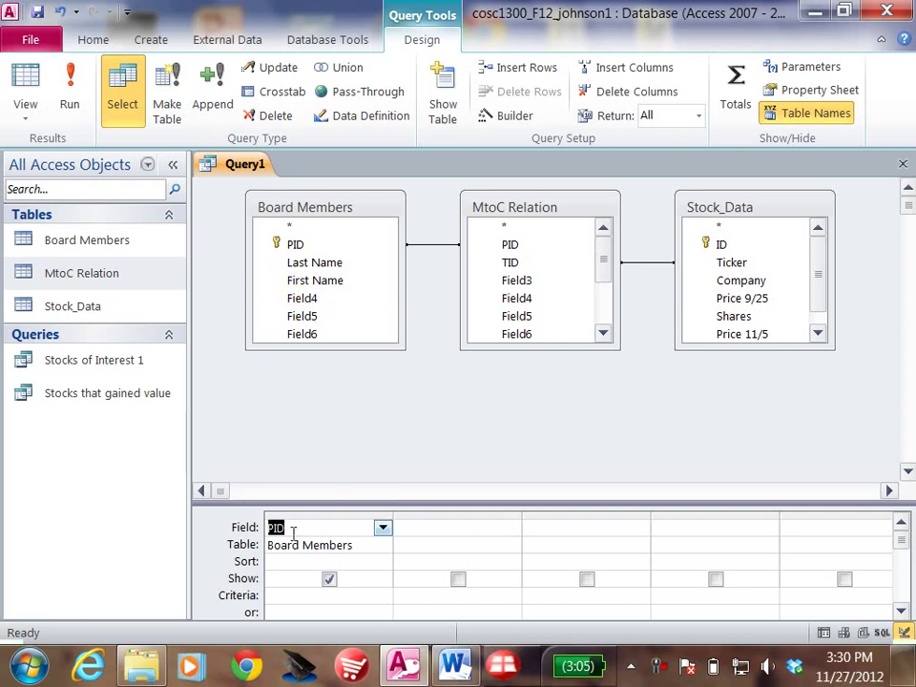
click(494, 526)
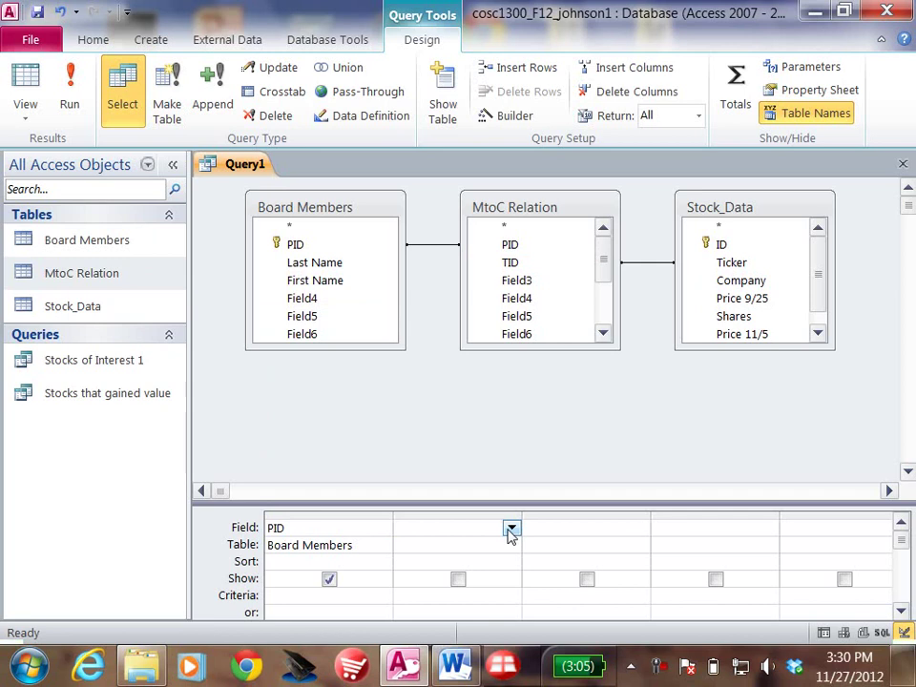
click(512, 529)
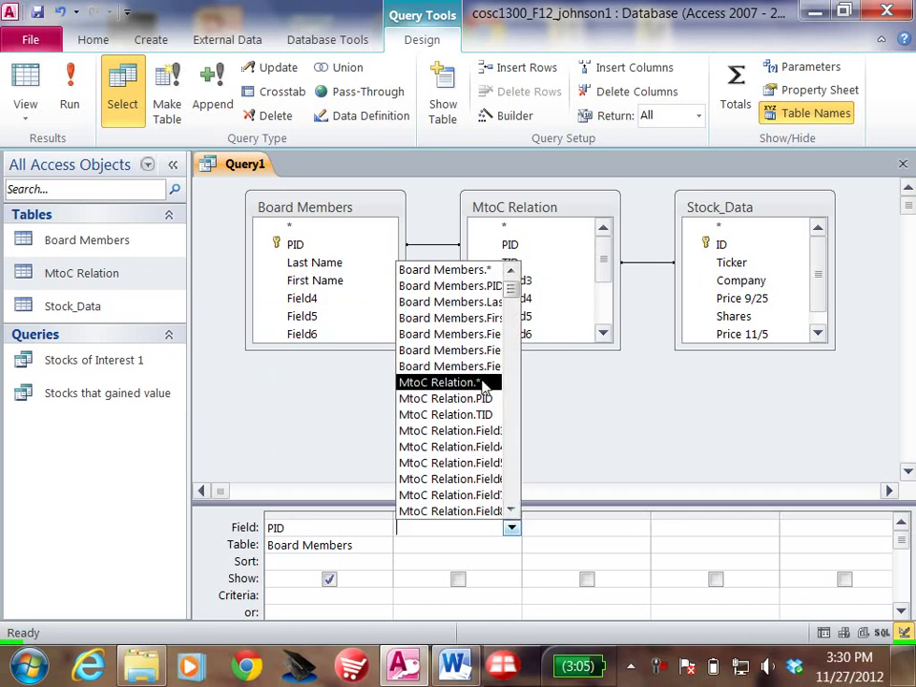
click(462, 318)
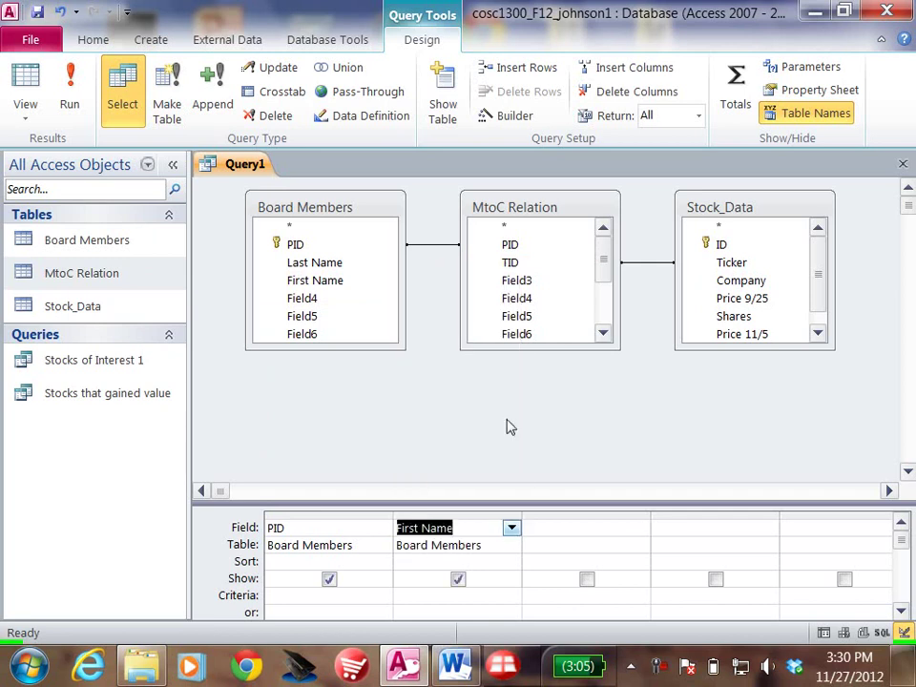
click(617, 529)
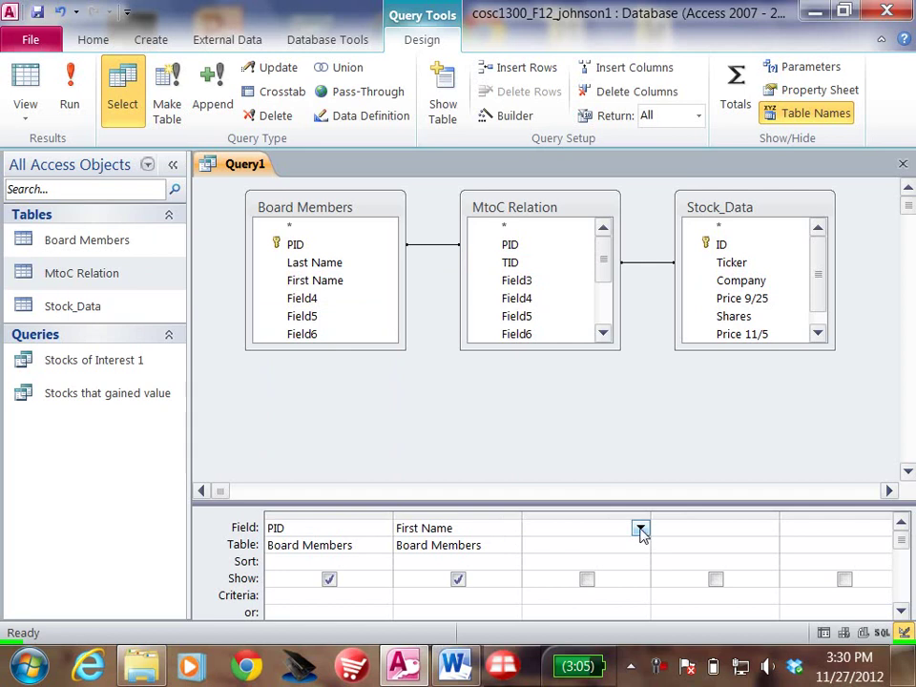
click(640, 530)
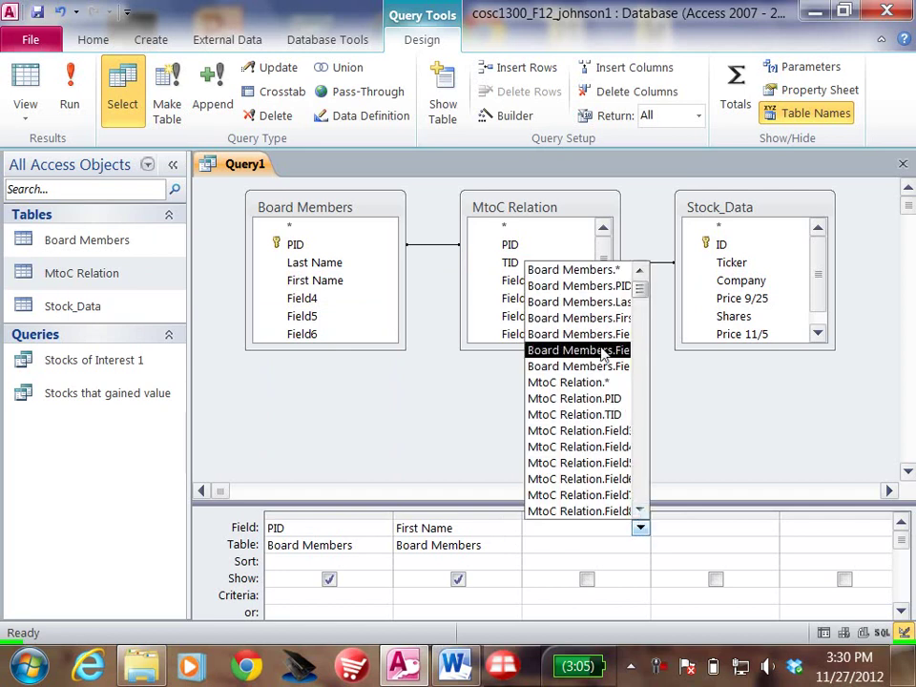
click(583, 303)
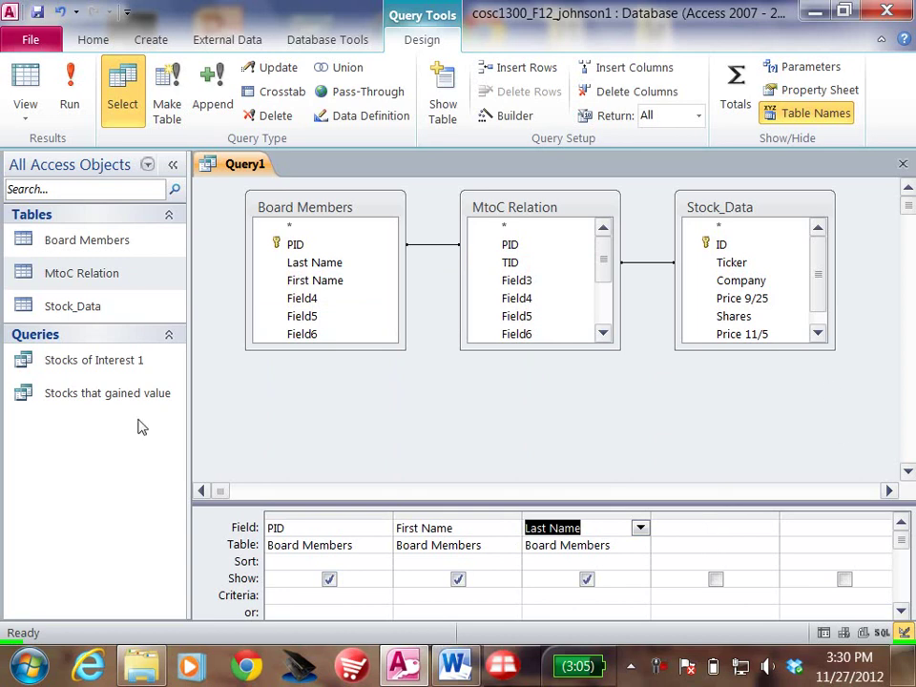
Try to run the query with the three Board Members fields
click(69, 81)
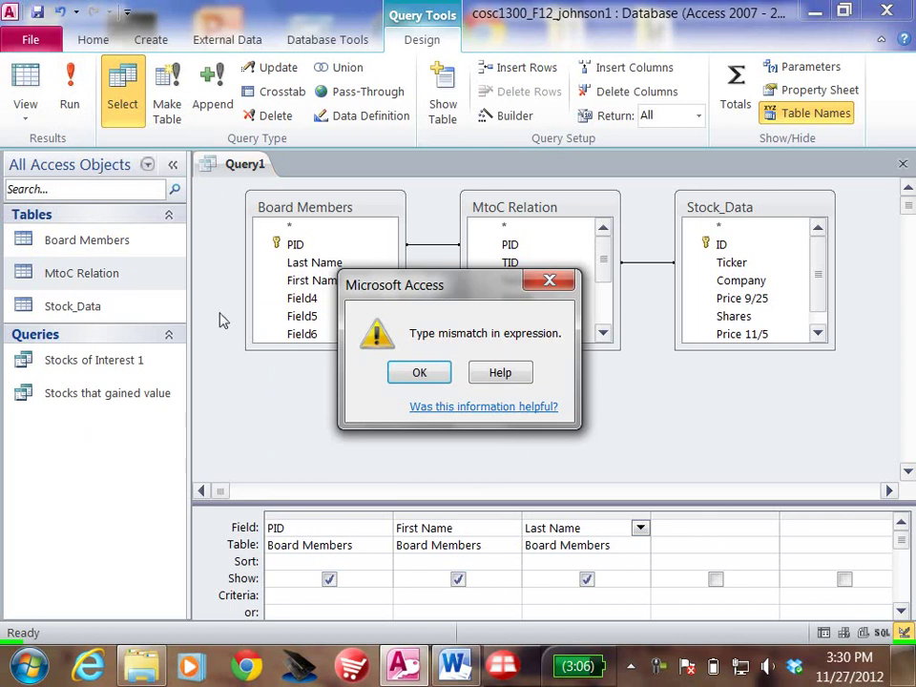
click(420, 374)
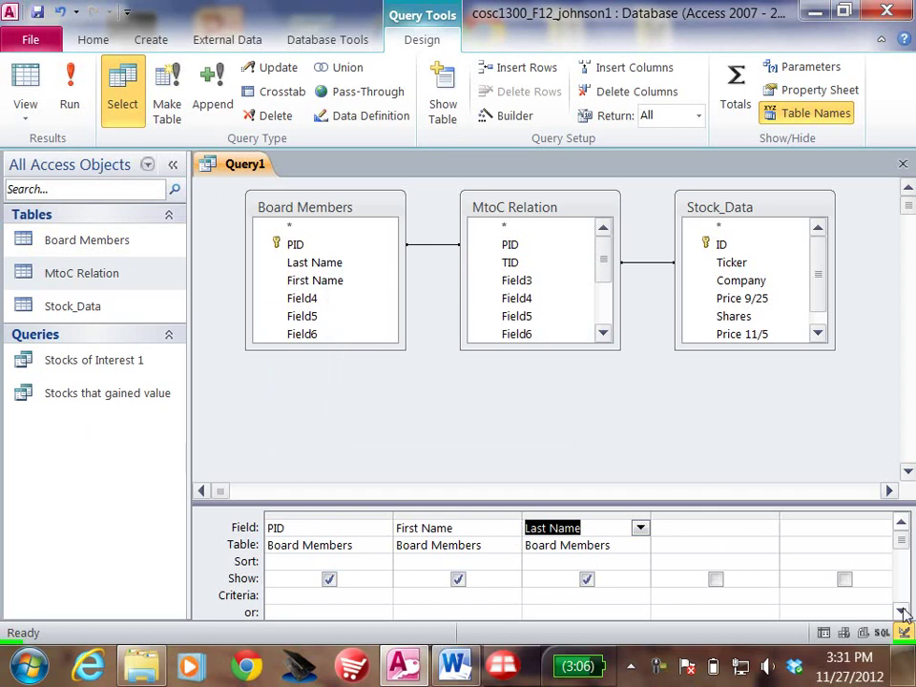
click(901, 611)
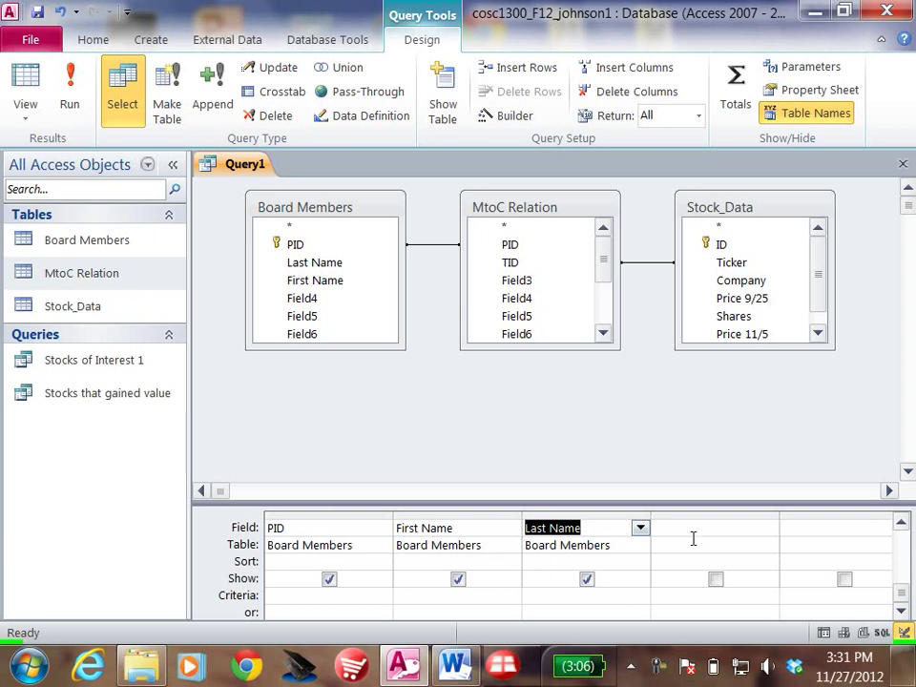
click(69, 78)
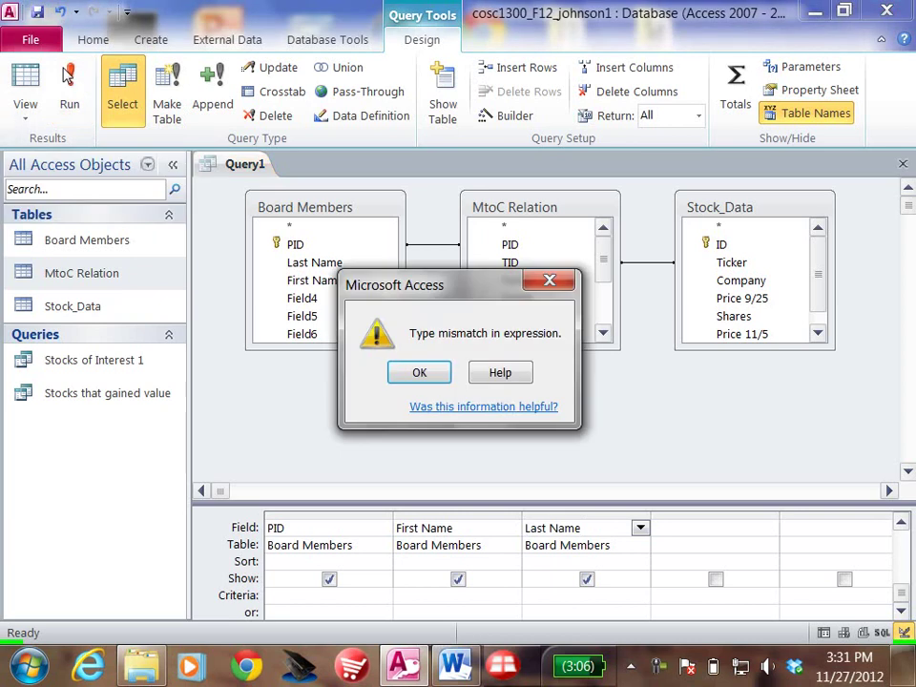
click(415, 375)
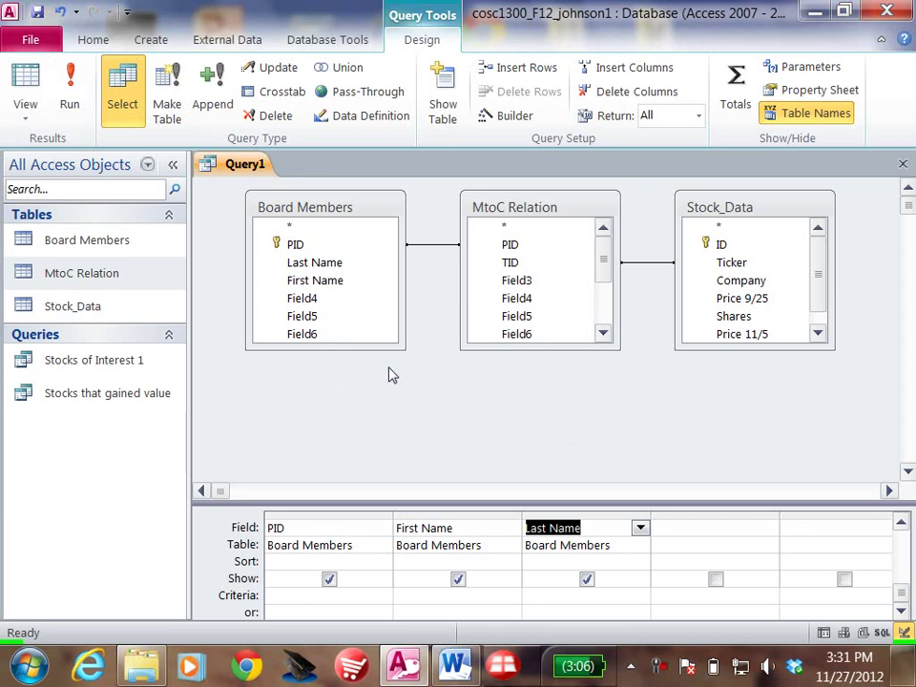
Exclude the PID field from the query output and try to run the query again
click(750, 527)
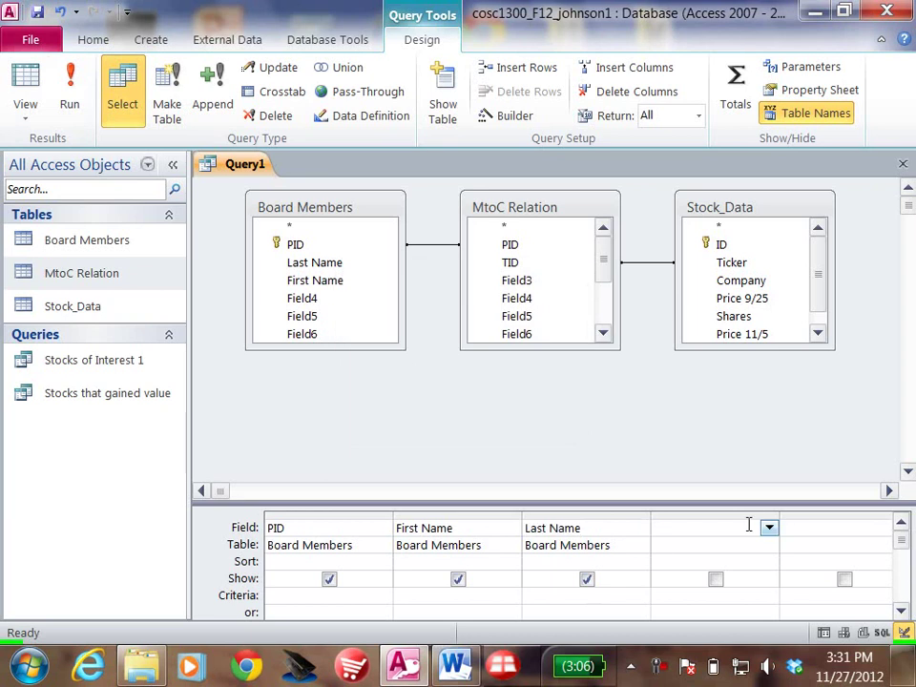
click(330, 579)
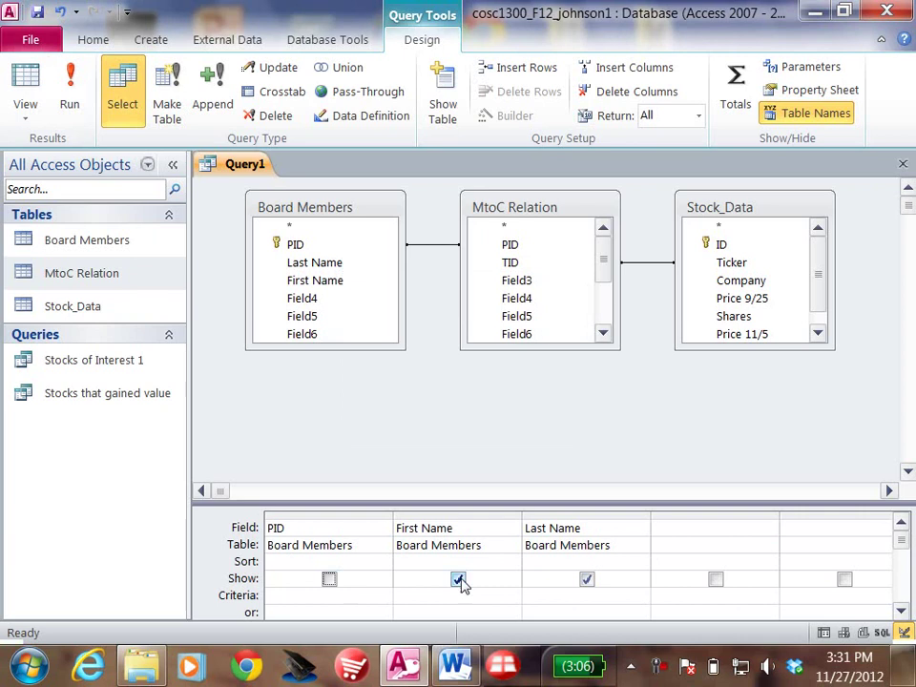
click(70, 81)
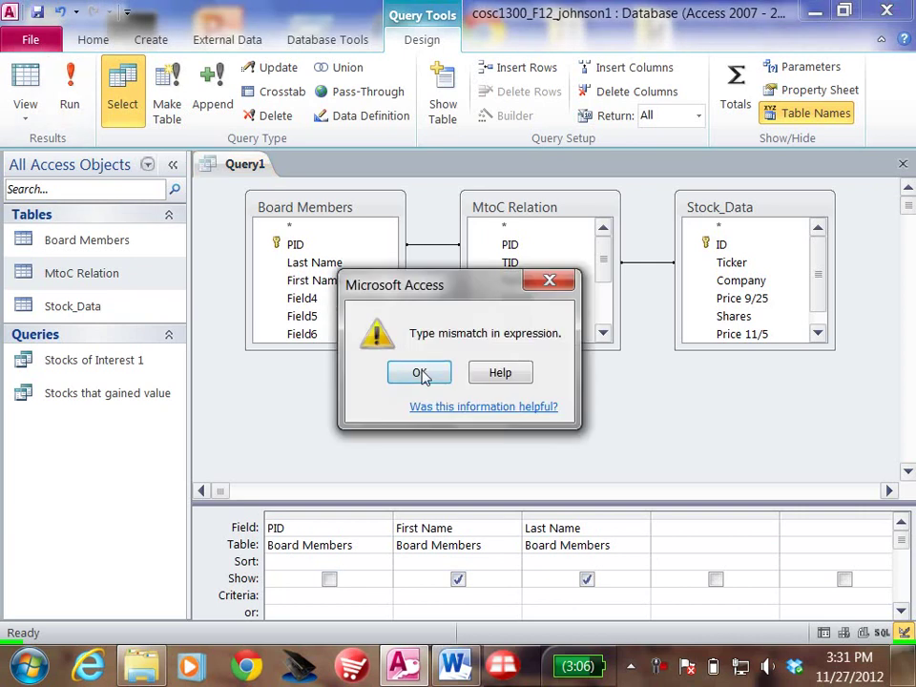
click(420, 372)
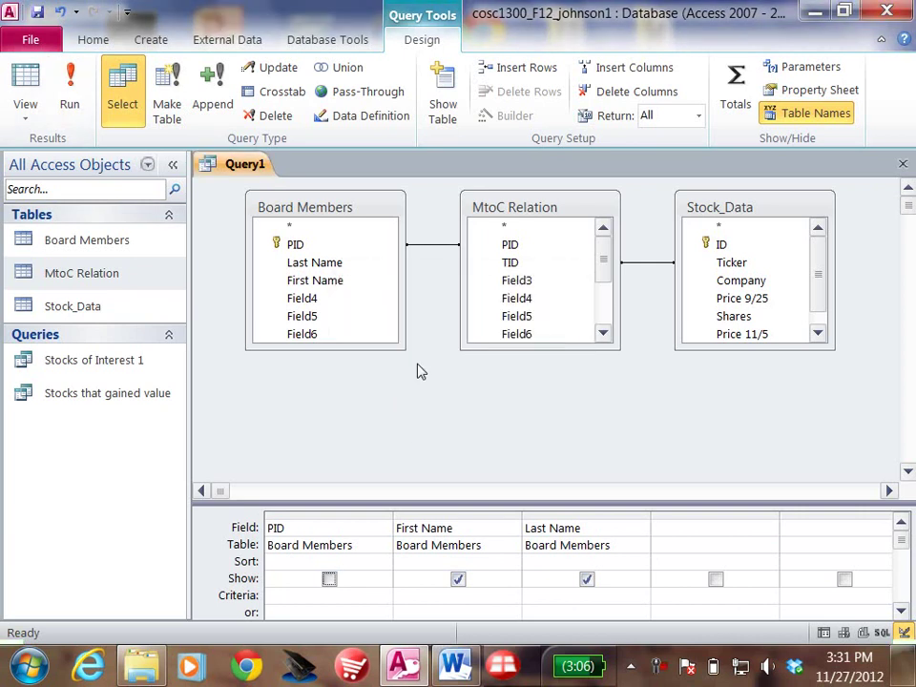
Remove the Board Members table name from the PID column of the query grid
click(358, 544)
key(BackSpace)
key(BackSpace)
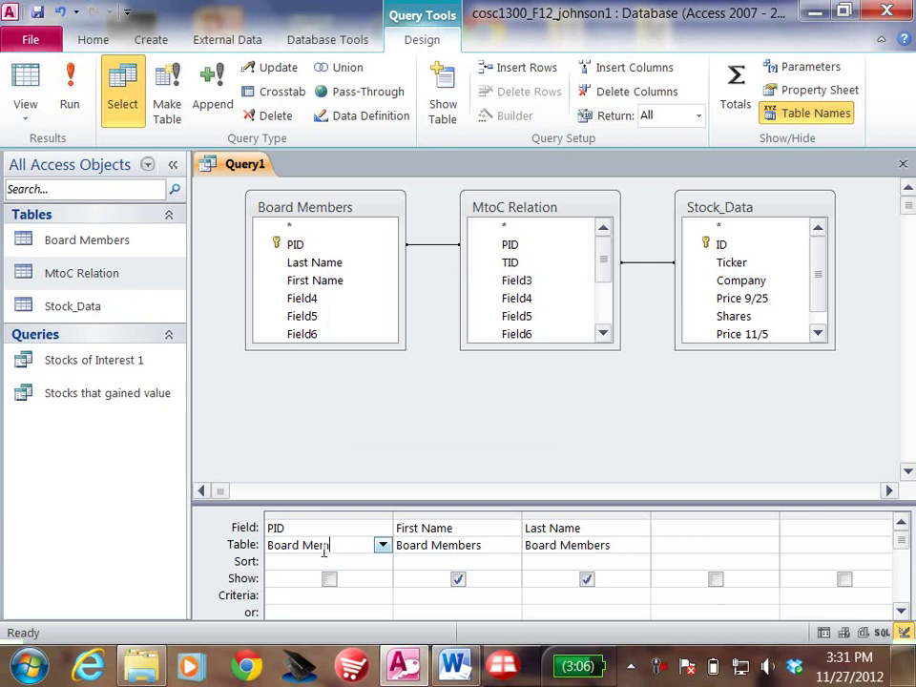
key(BackSpace)
key(BackSpace)
key(BackSpace)
key(BackSpace)
key(BackSpace)
key(BackSpace)
click(292, 518)
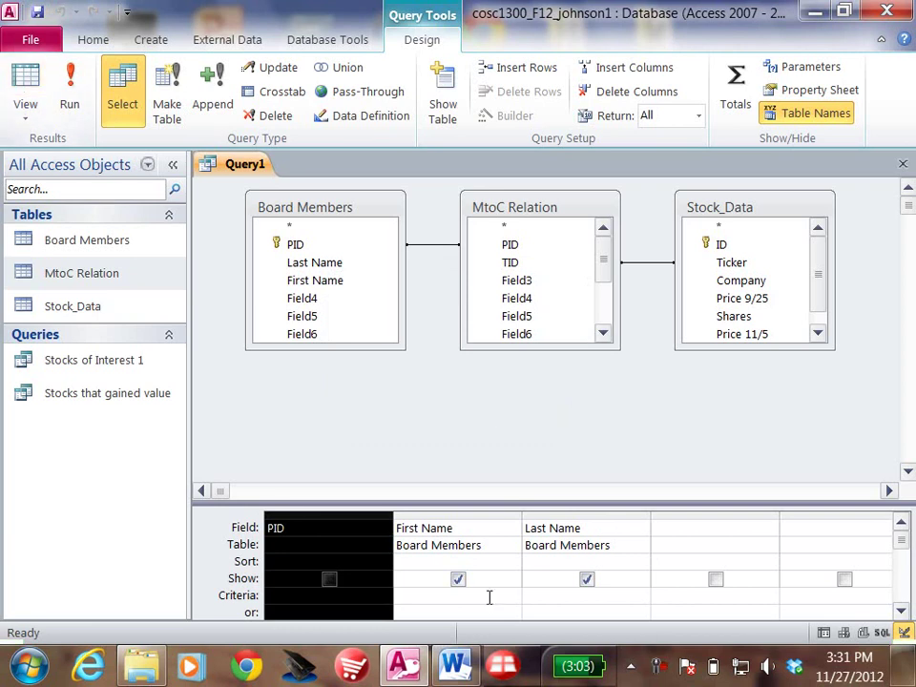
Try to display the query results in Datasheet view
click(494, 417)
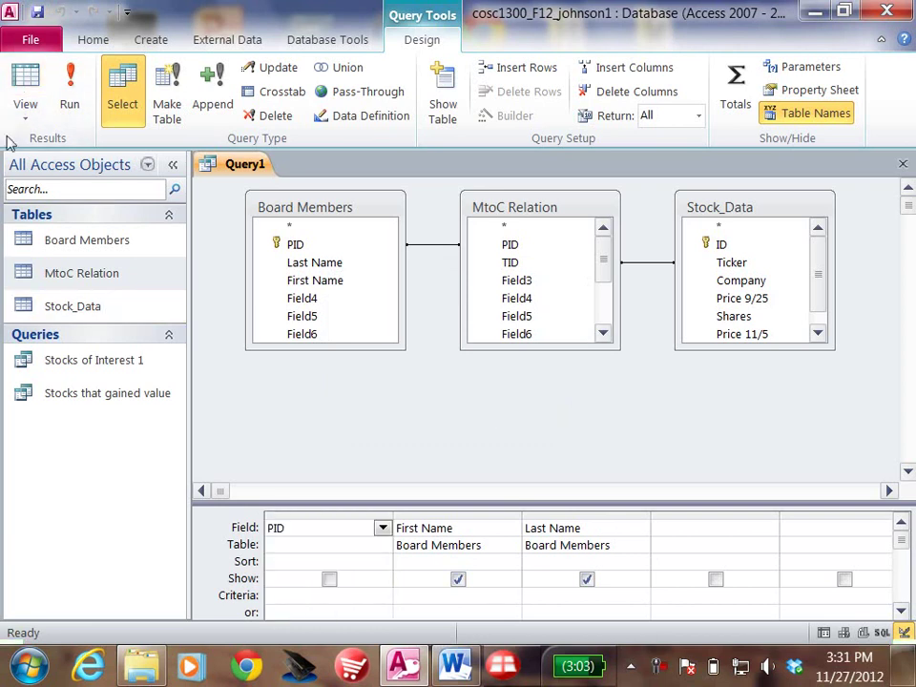
click(24, 82)
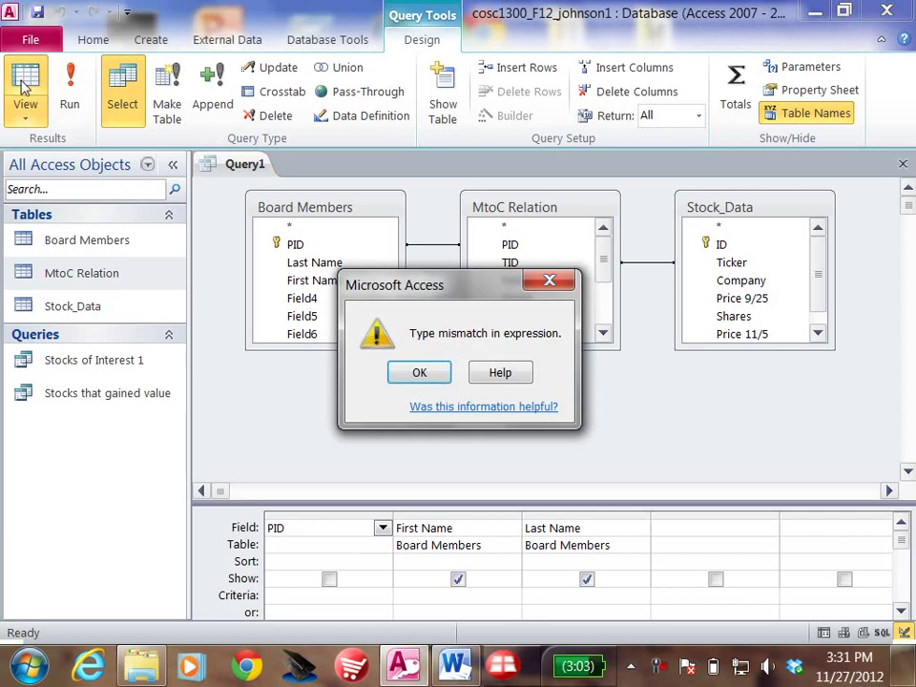
click(409, 374)
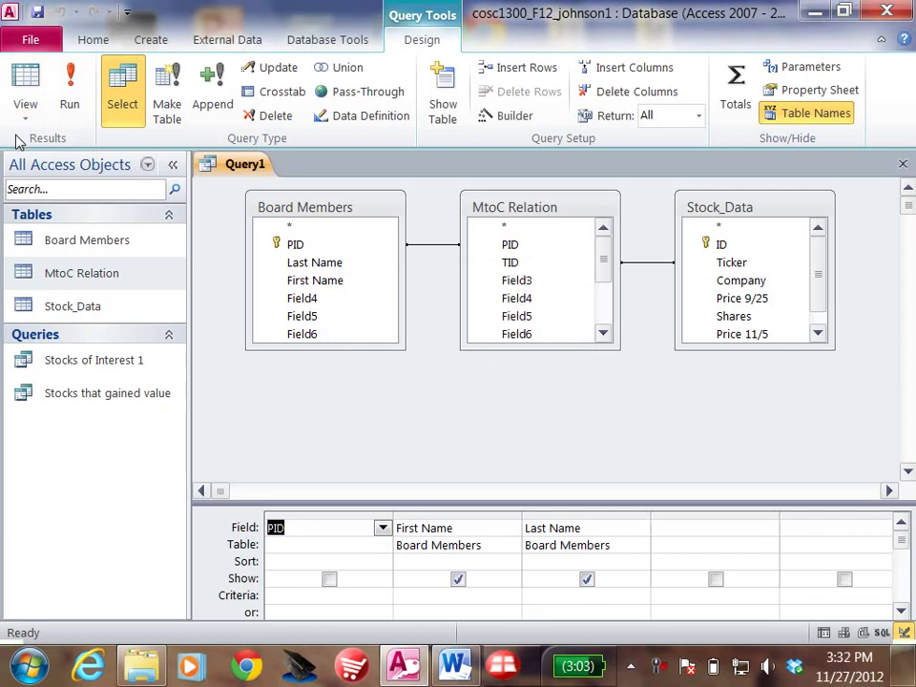
click(26, 84)
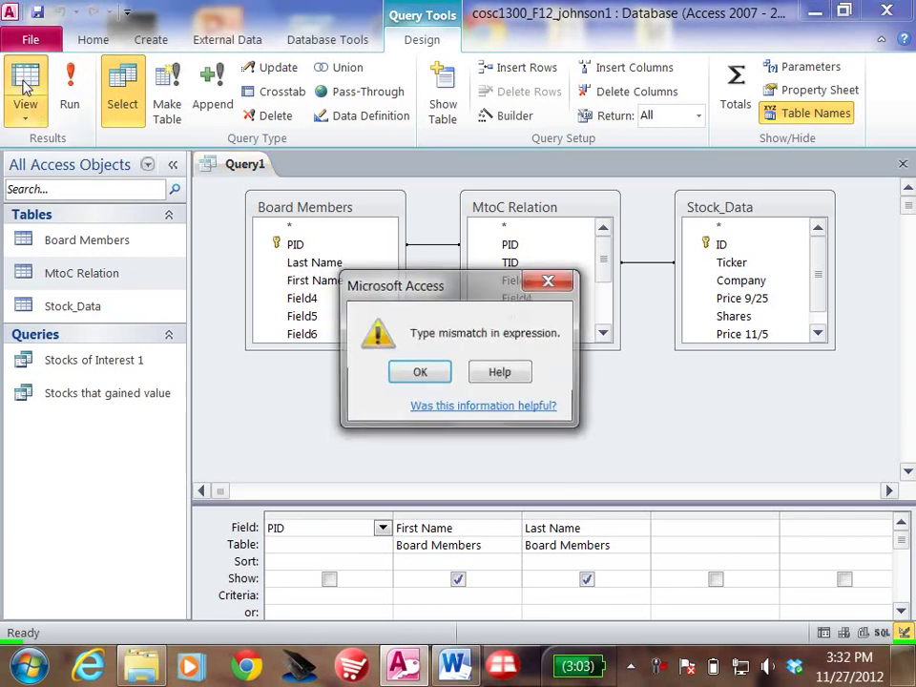
click(414, 373)
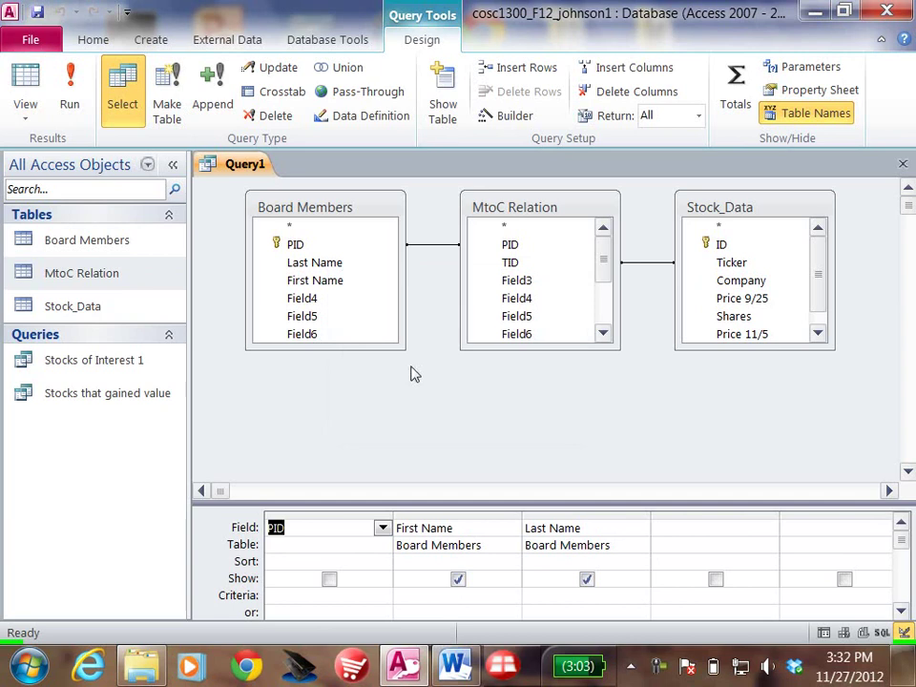
Clear the table and field entries of the First Name column and the PID field from the query grid
click(478, 544)
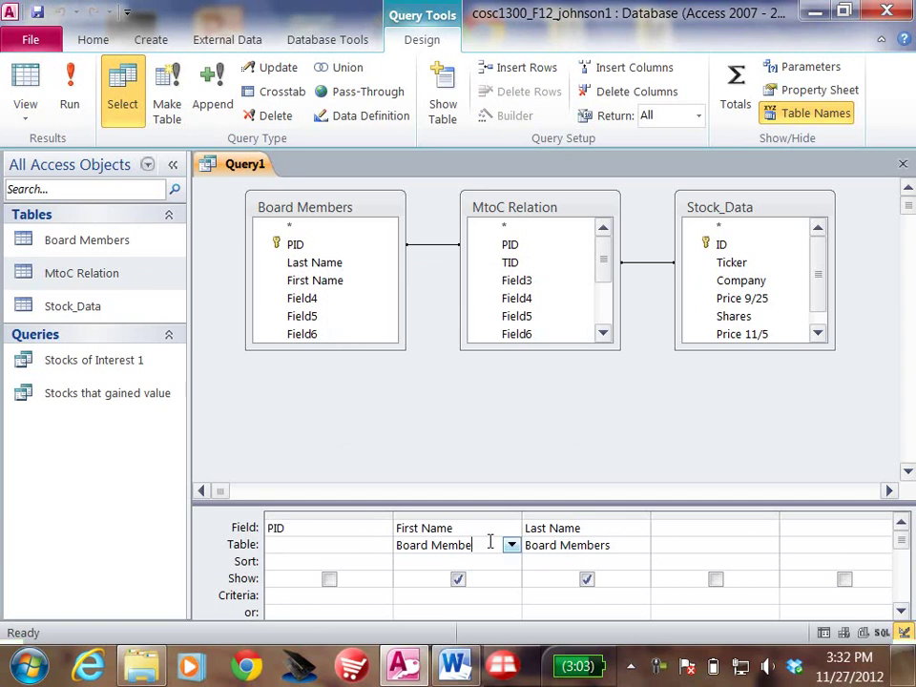
key(BackSpace)
key(BackSpace)
key(BackSpace)
key(BackSpace)
key(BackSpace)
key(BackSpace)
key(BackSpace)
key(BackSpace)
key(BackSpace)
click(455, 528)
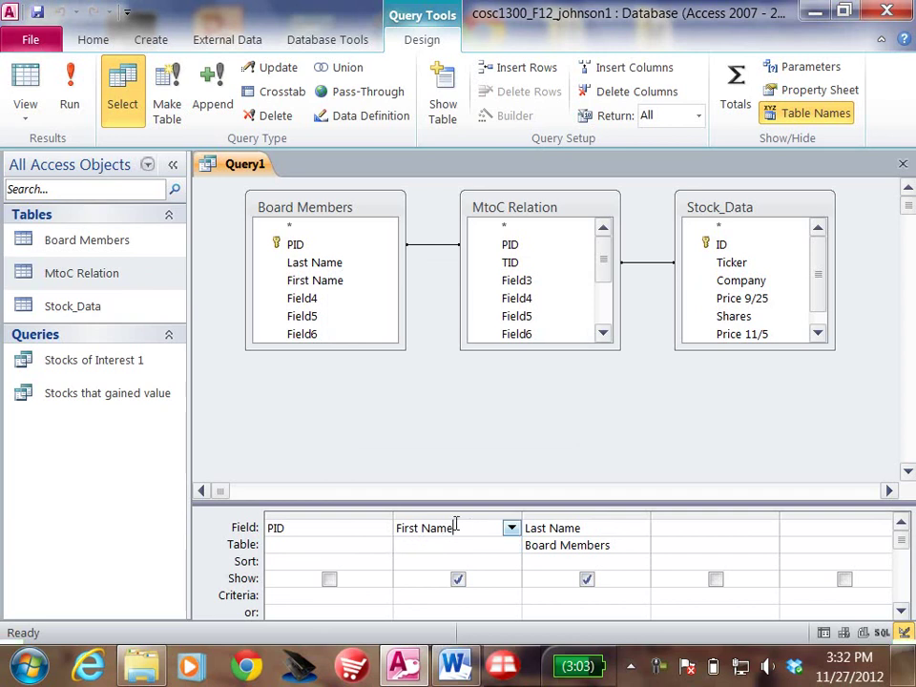
key(BackSpace)
key(BackSpace)
key(BackSpace)
key(BackSpace)
key(BackSpace)
key(BackSpace)
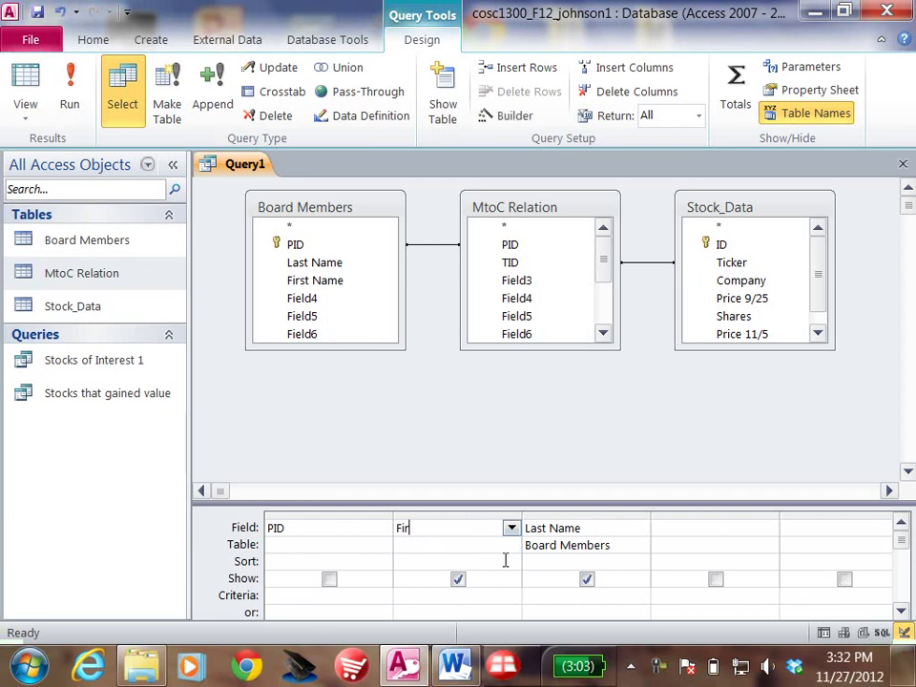
key(BackSpace)
key(BackSpace)
key(BackSpace)
click(284, 527)
key(BackSpace)
key(BackSpace)
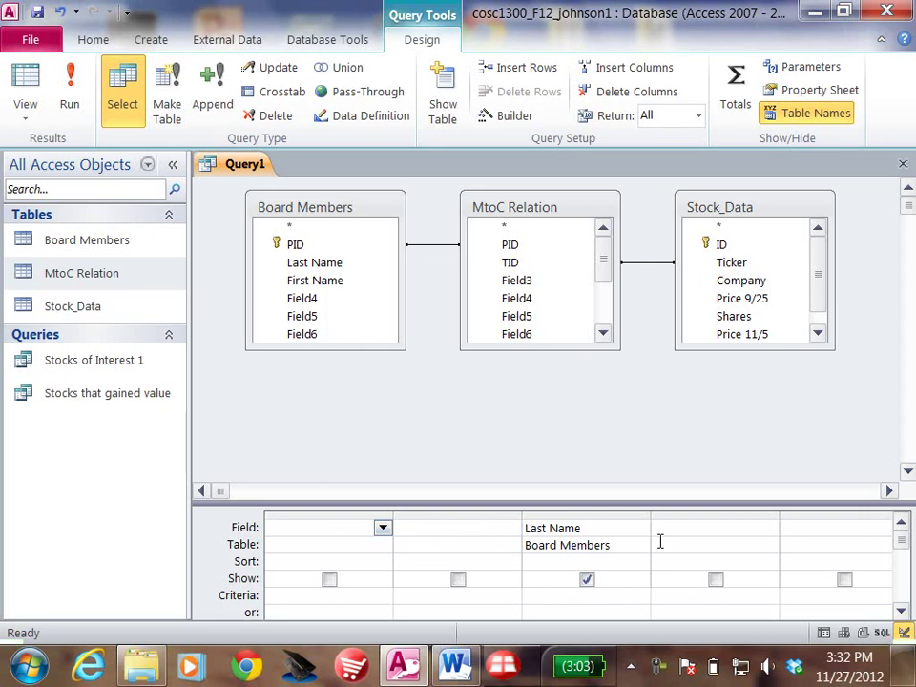
Clear the table and field entries of the Last Name column in the query grid
click(610, 545)
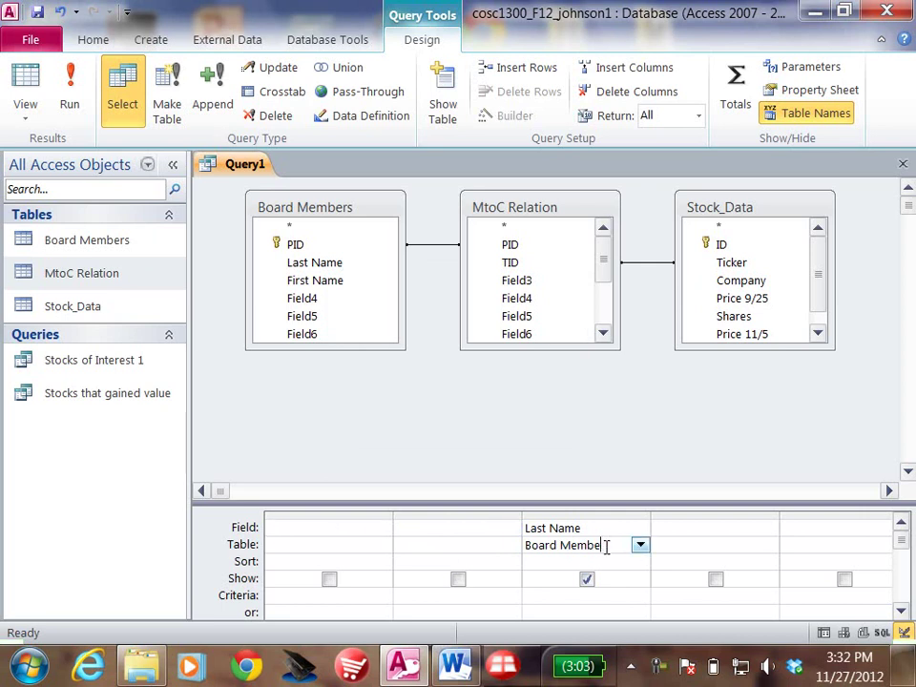
key(BackSpace)
key(BackSpace)
key(BackSpace)
key(BackSpace)
key(BackSpace)
key(BackSpace)
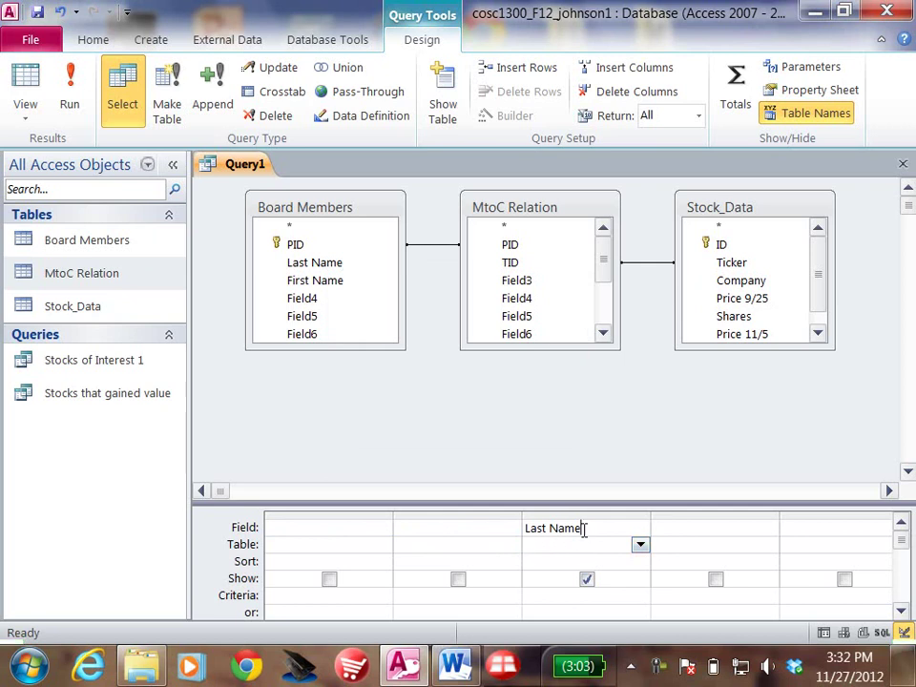
click(583, 528)
key(BackSpace)
key(BackSpace)
key(BackSpace)
key(BackSpace)
key(BackSpace)
key(BackSpace)
key(BackSpace)
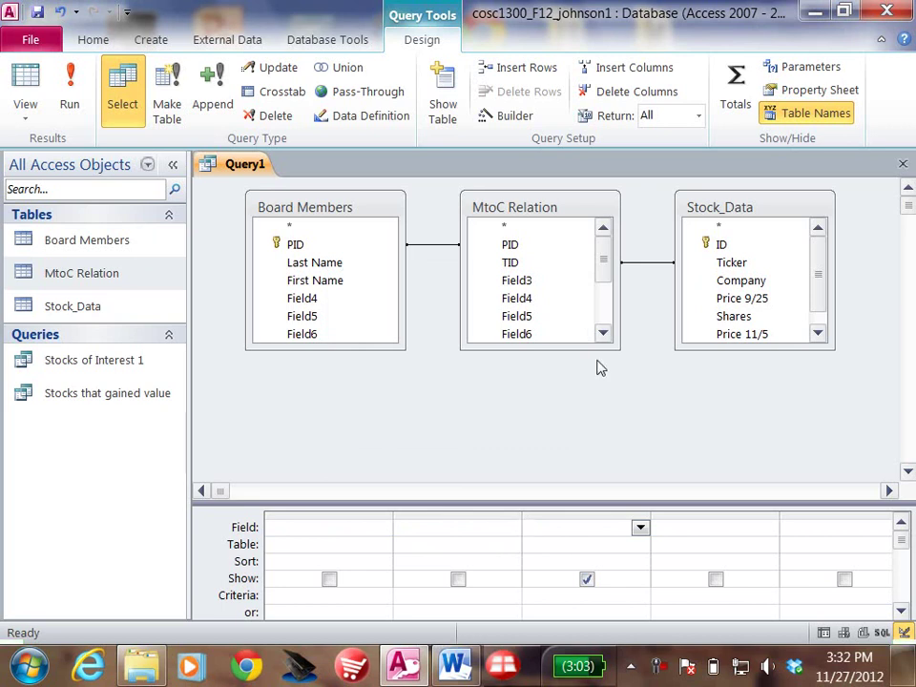
Delete the join between MtoC Relation's TID and Stock_Data's Ticker, and join TID to Stock_Data's ID instead
right_click(654, 267)
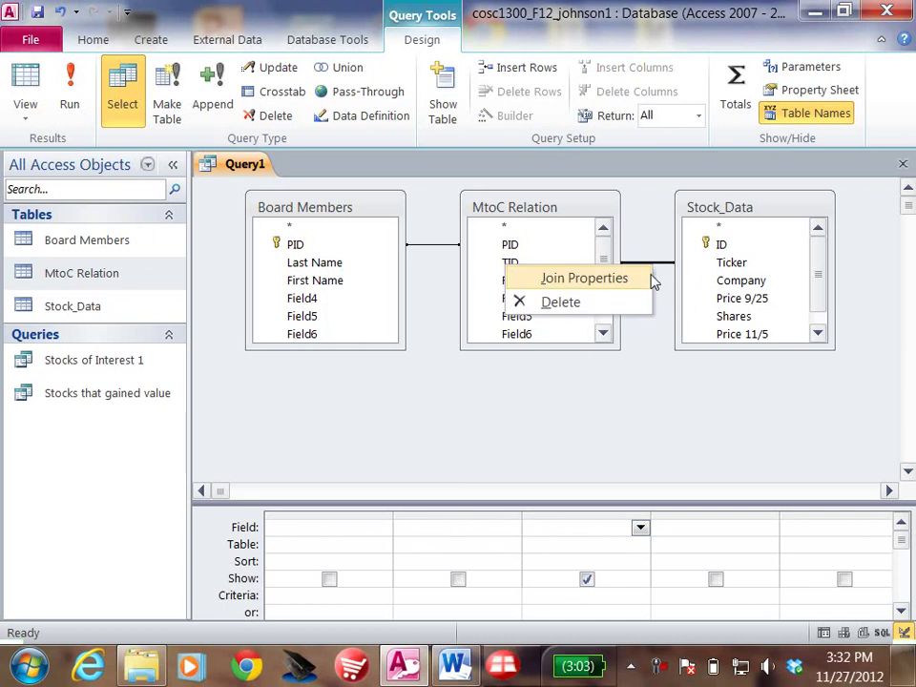
click(578, 303)
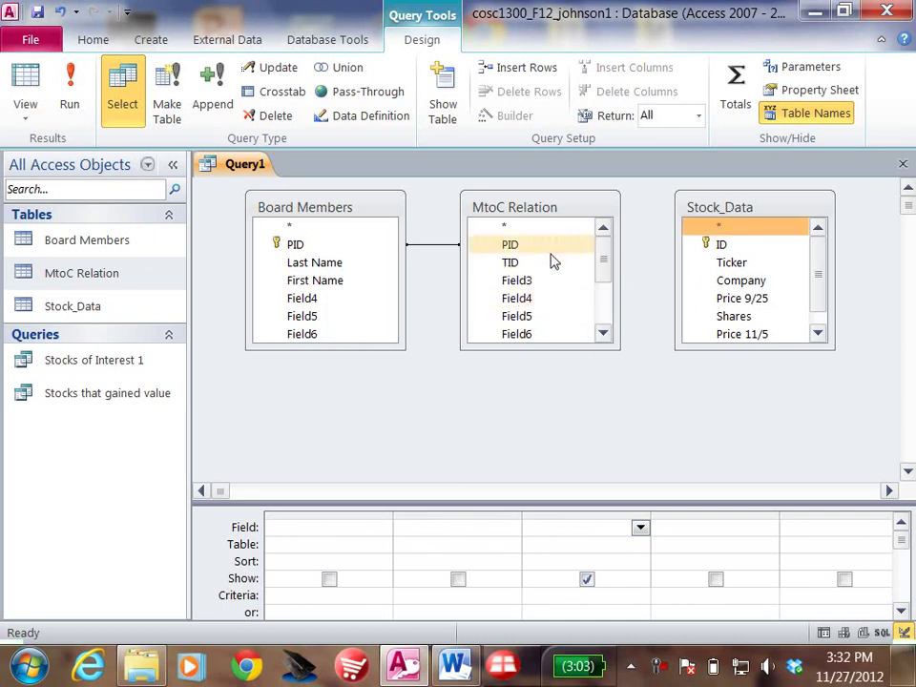
drag(532, 266, 722, 247)
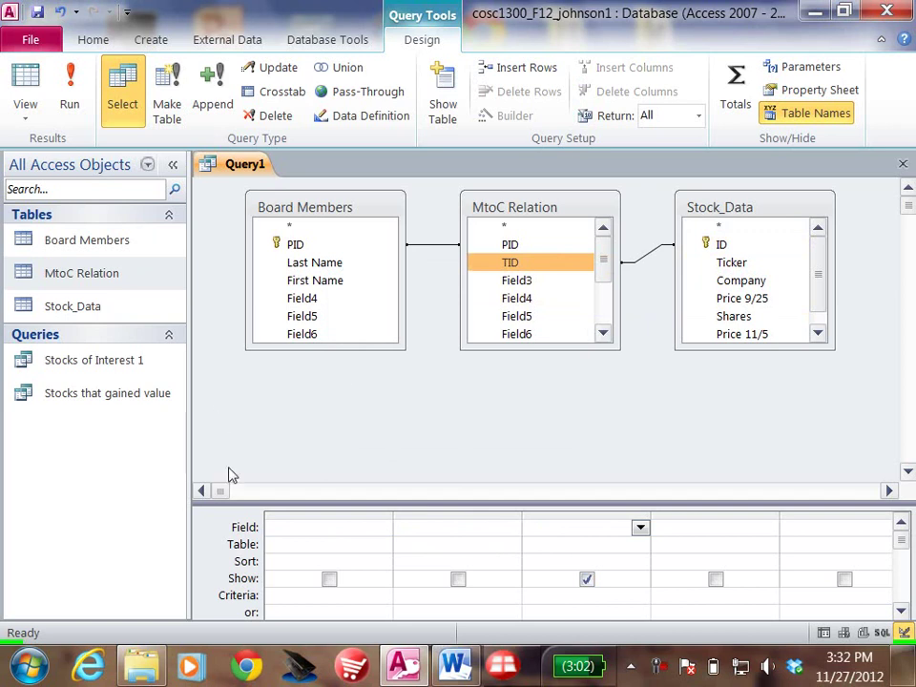
Add the PID, First Name and Last Name fields from Board Members to the first three columns of the query grid
click(367, 528)
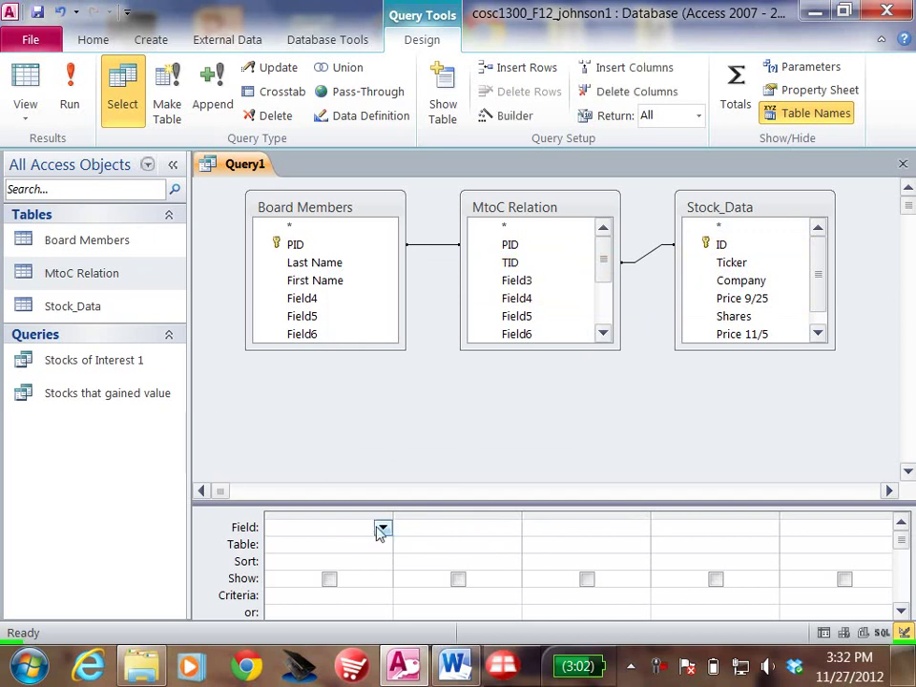
click(382, 529)
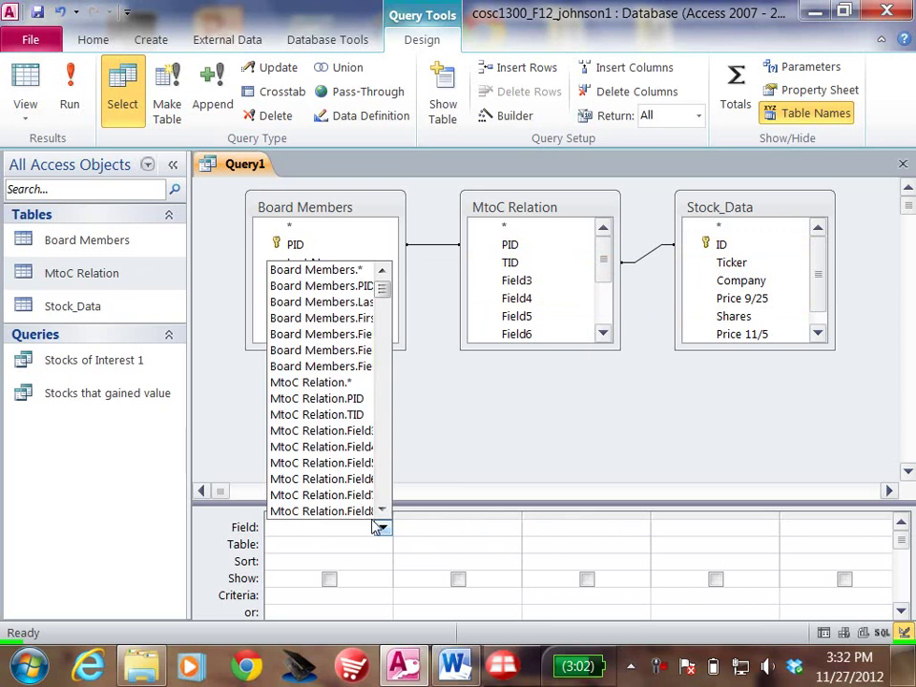
click(325, 286)
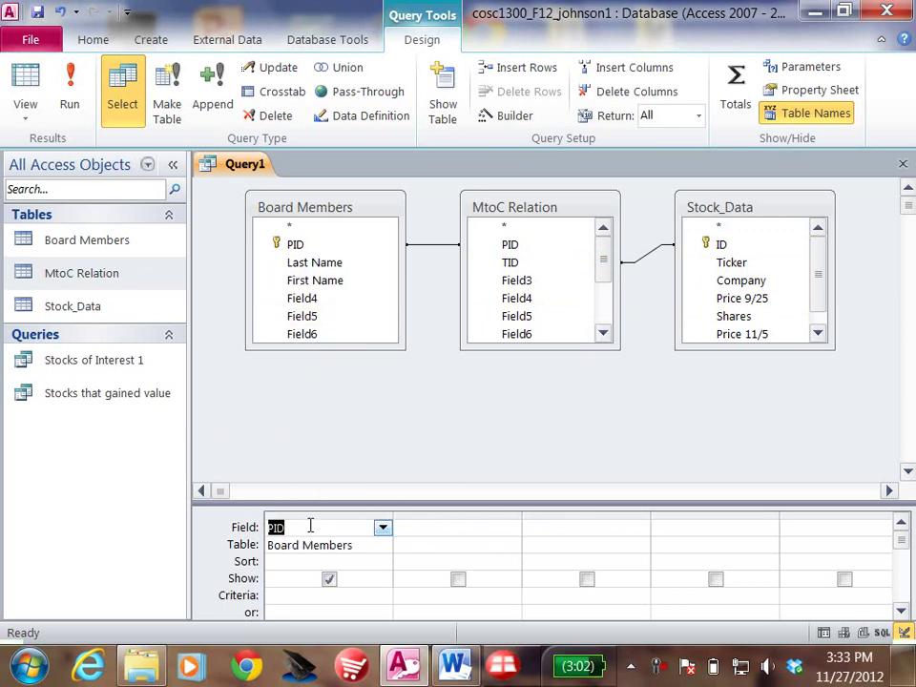
click(484, 527)
click(512, 528)
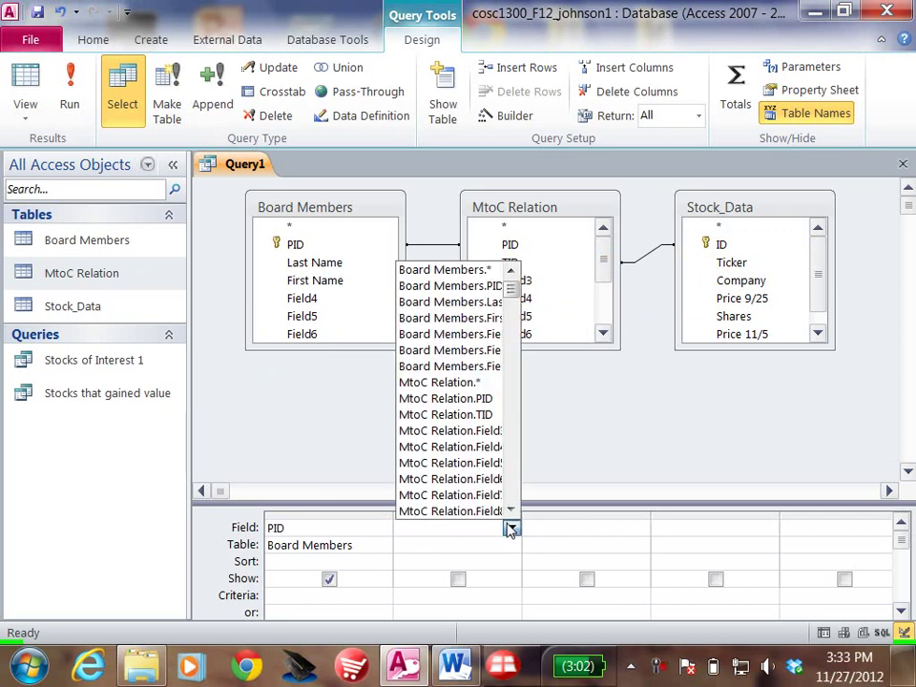
click(463, 319)
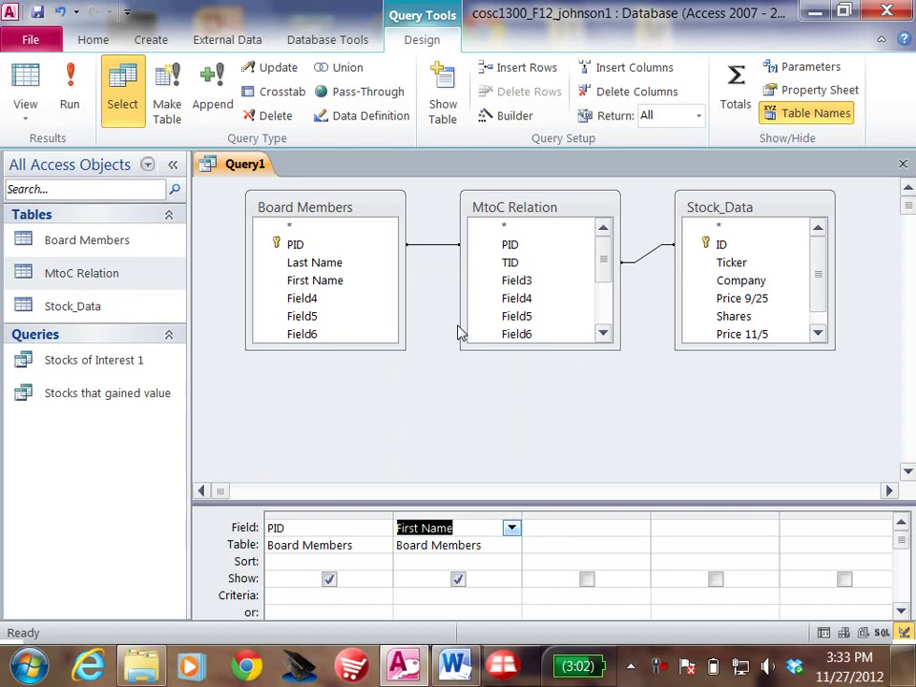
click(613, 528)
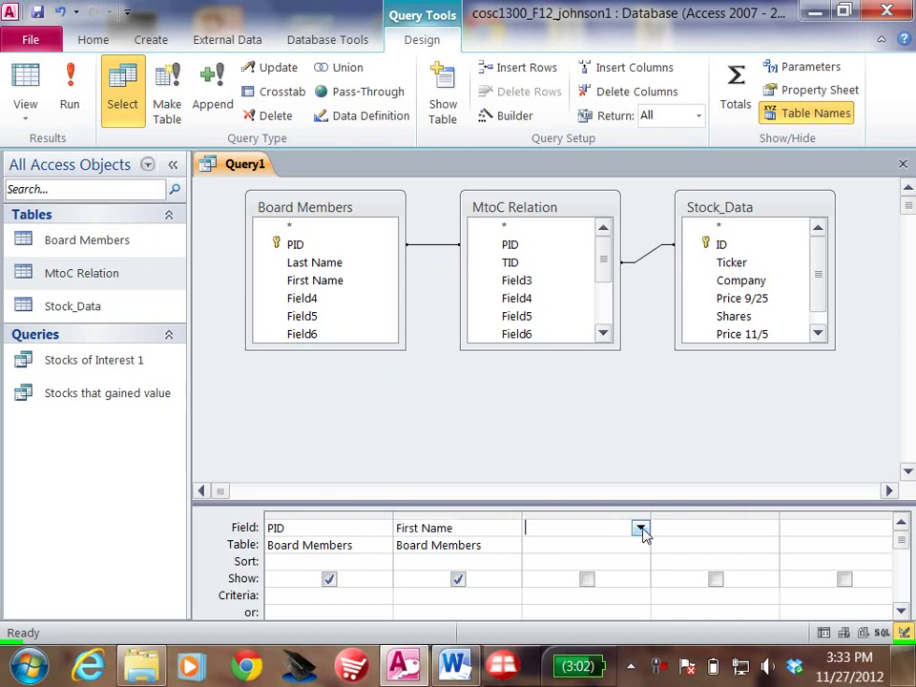
click(641, 530)
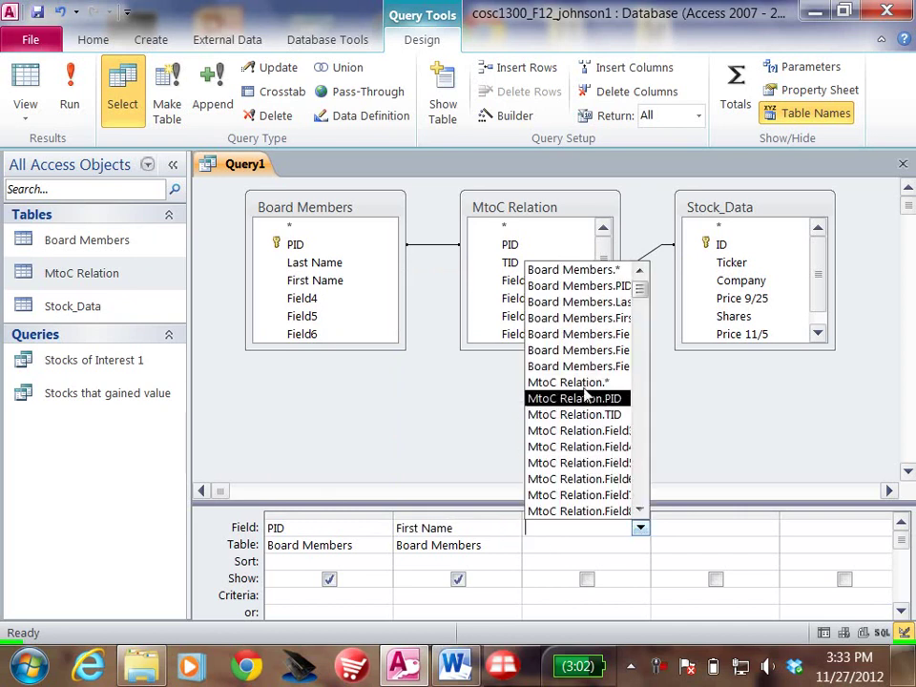
click(572, 301)
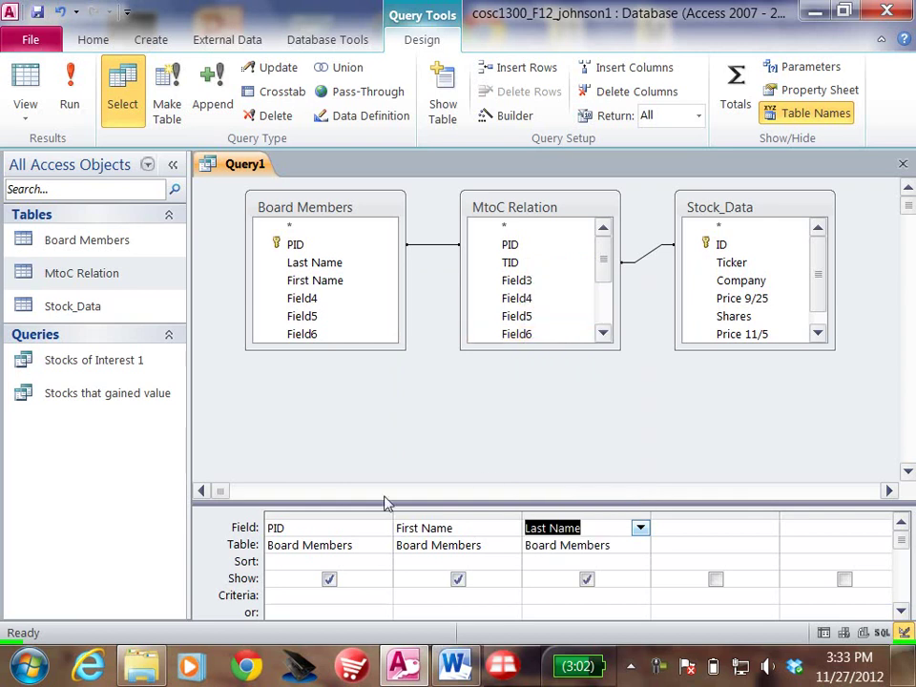
Run the query, return to its design, and reread Step 10 of the assignment in Word before switching back to Access
click(70, 93)
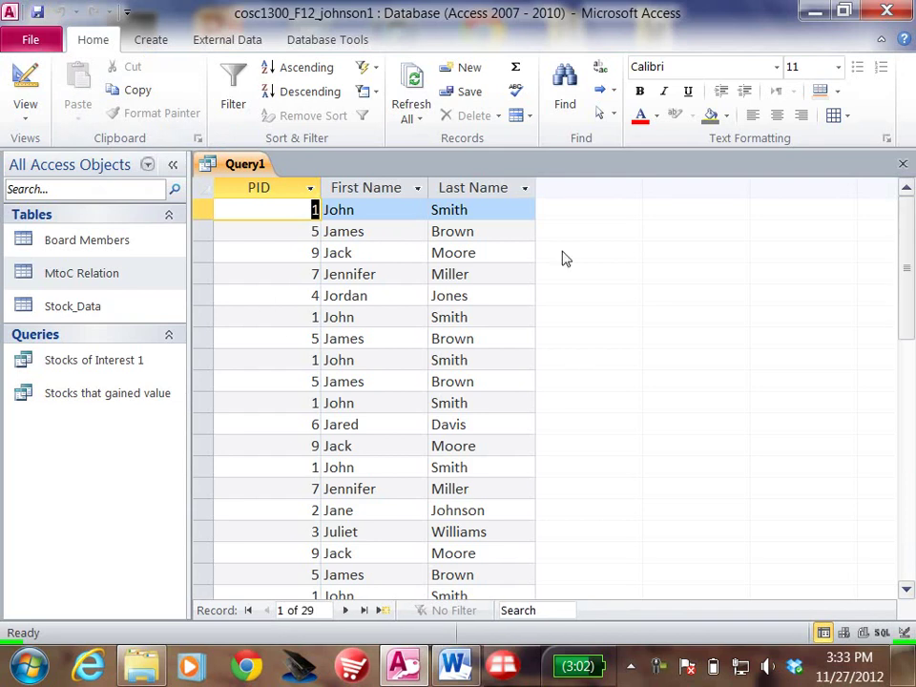
click(17, 63)
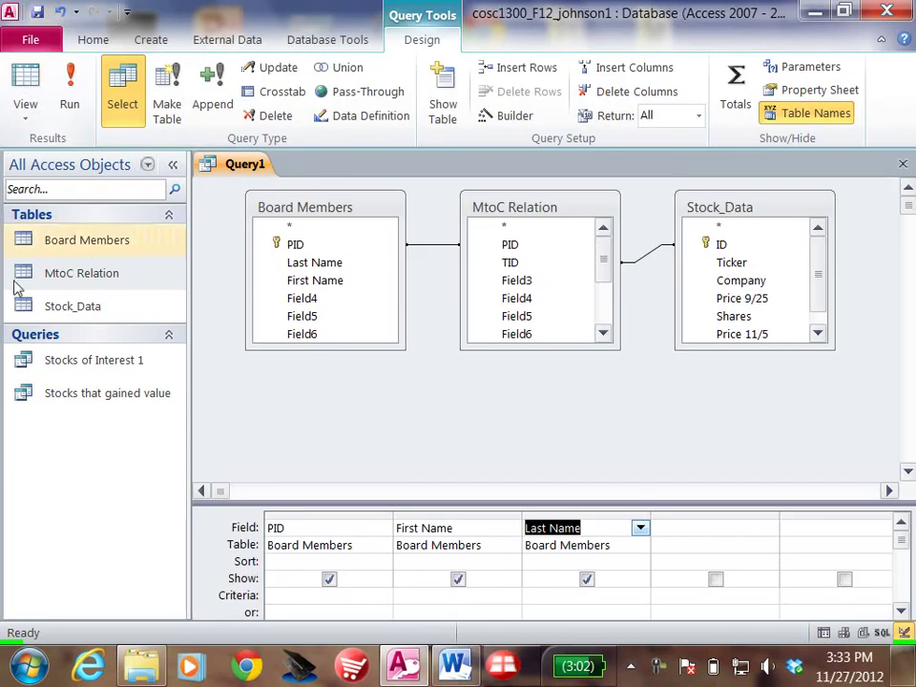
click(455, 666)
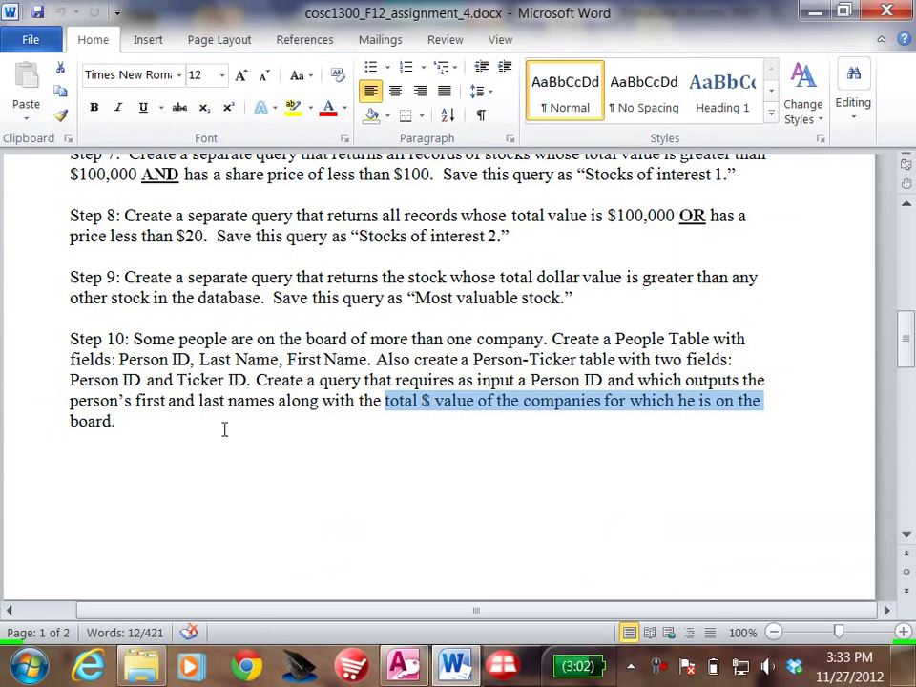
click(403, 666)
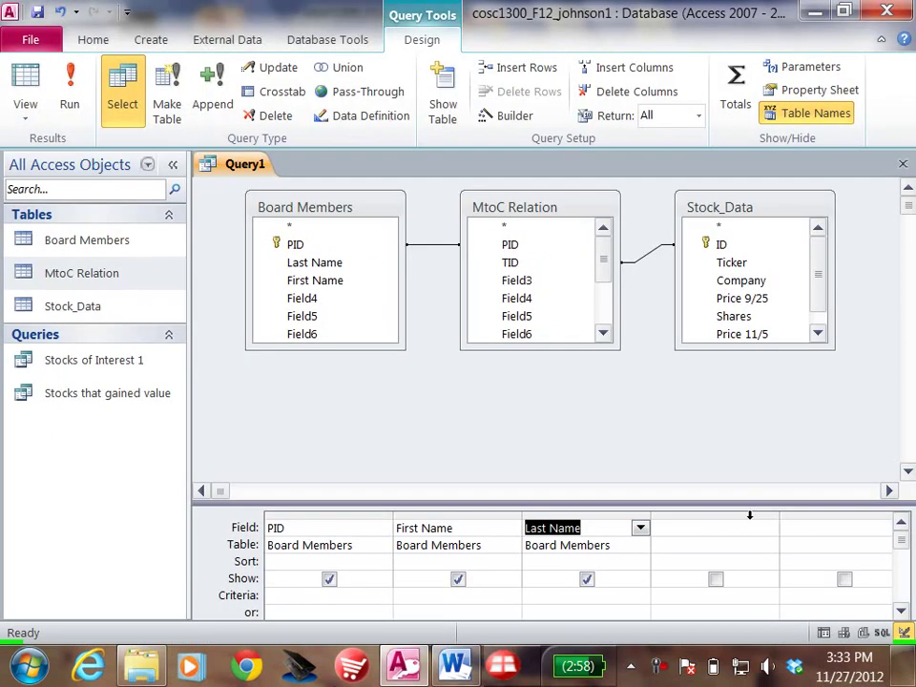
Add Stock_Data's $ V 11/5 field as the fourth query column, run the query, and return to its design
click(761, 526)
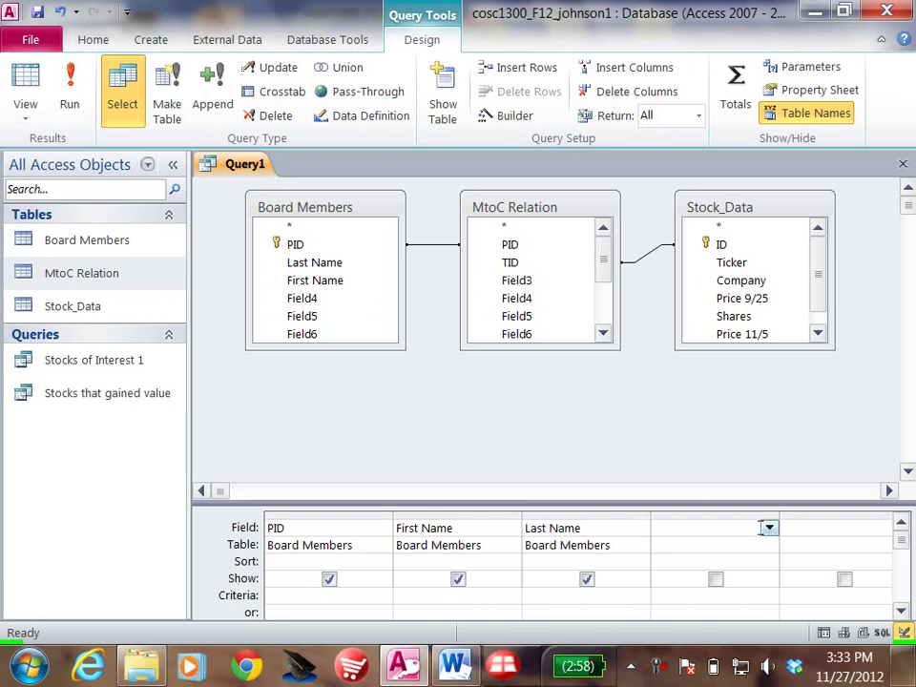
click(770, 531)
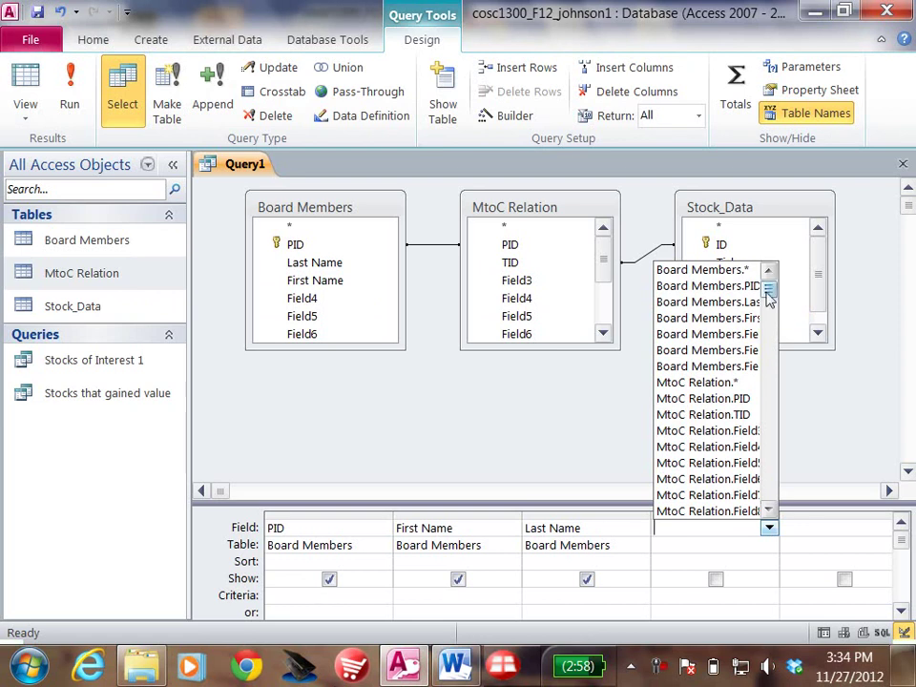
drag(773, 291, 770, 520)
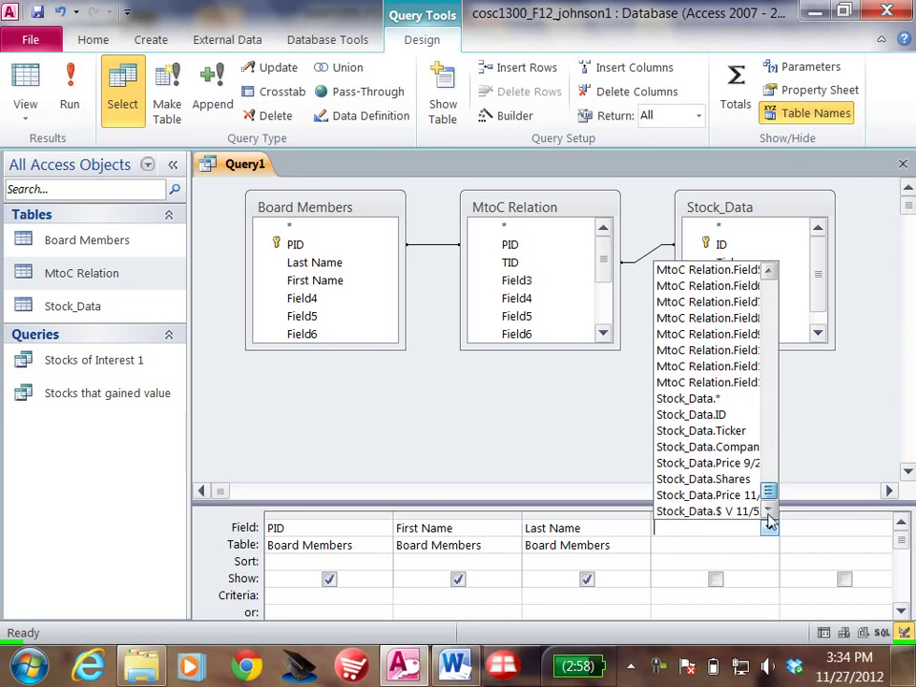
click(714, 513)
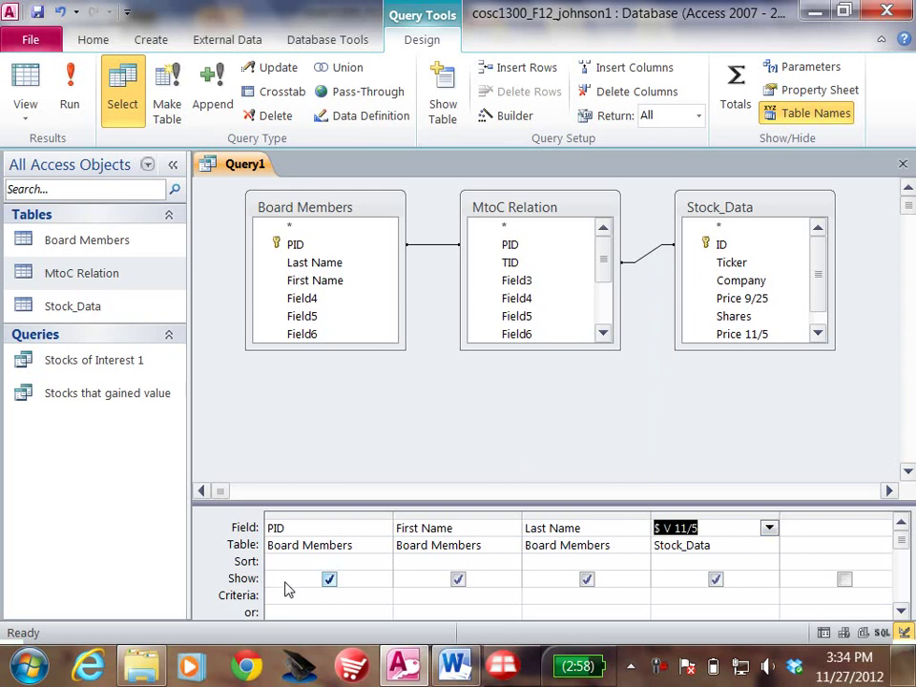
click(64, 91)
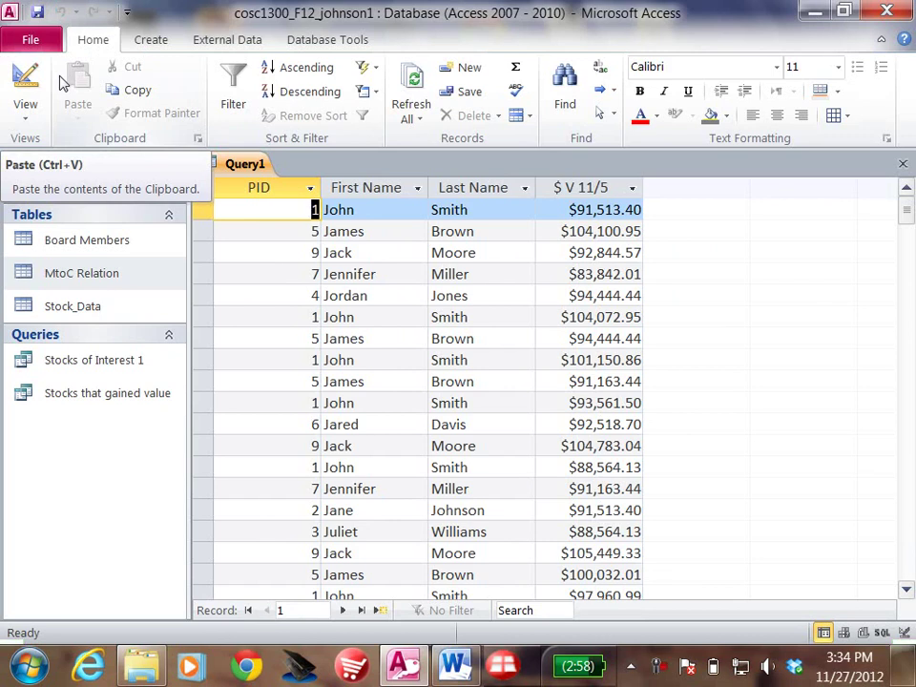
click(25, 78)
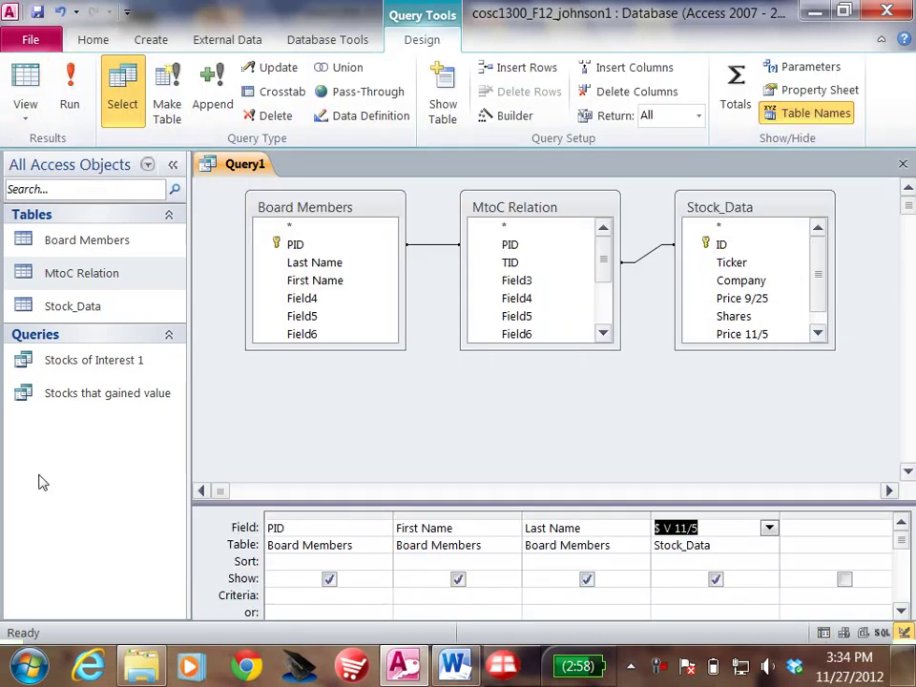
Sort the query ascending by PID and run it to examine the $ V 11/5 values listed for each person
click(283, 561)
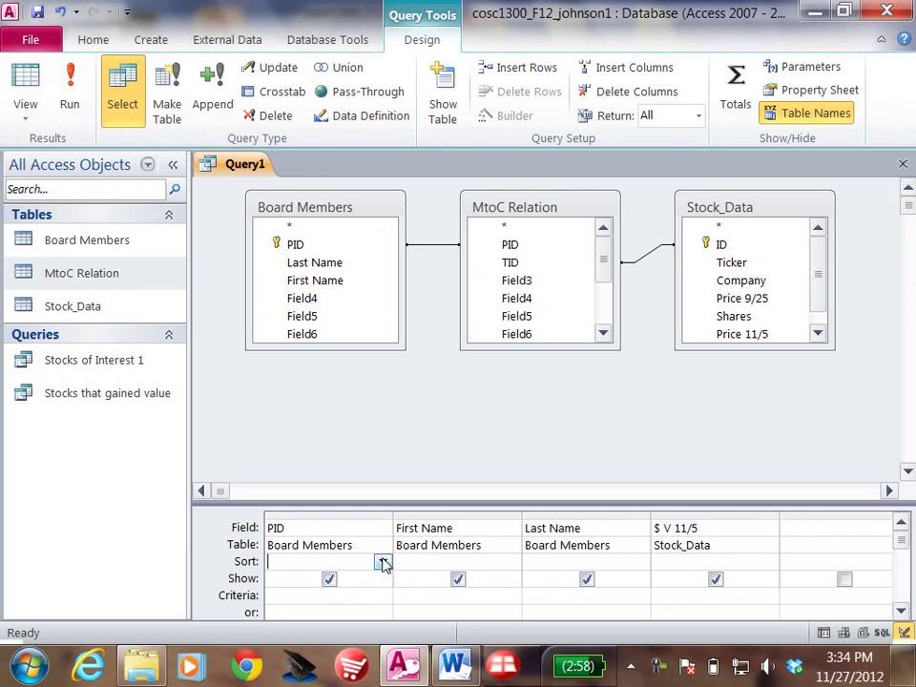
click(382, 562)
click(343, 587)
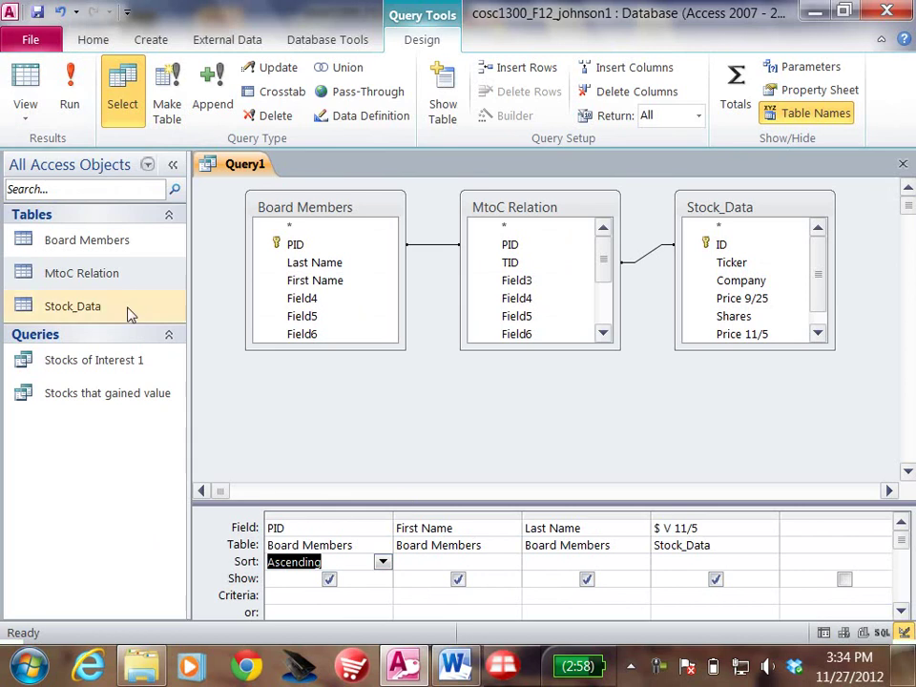
click(57, 96)
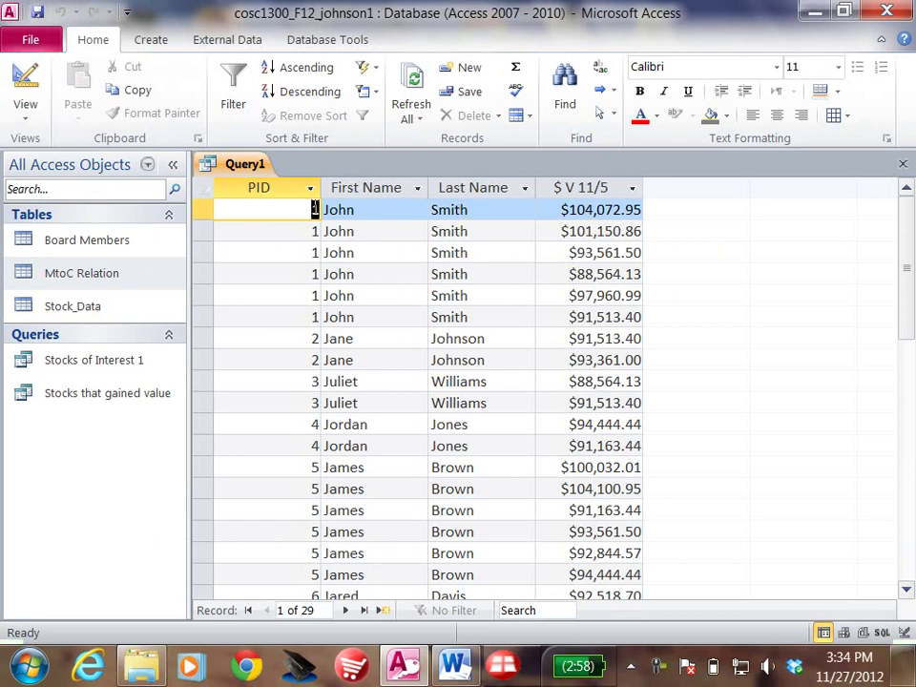
click(544, 210)
drag(544, 210, 609, 279)
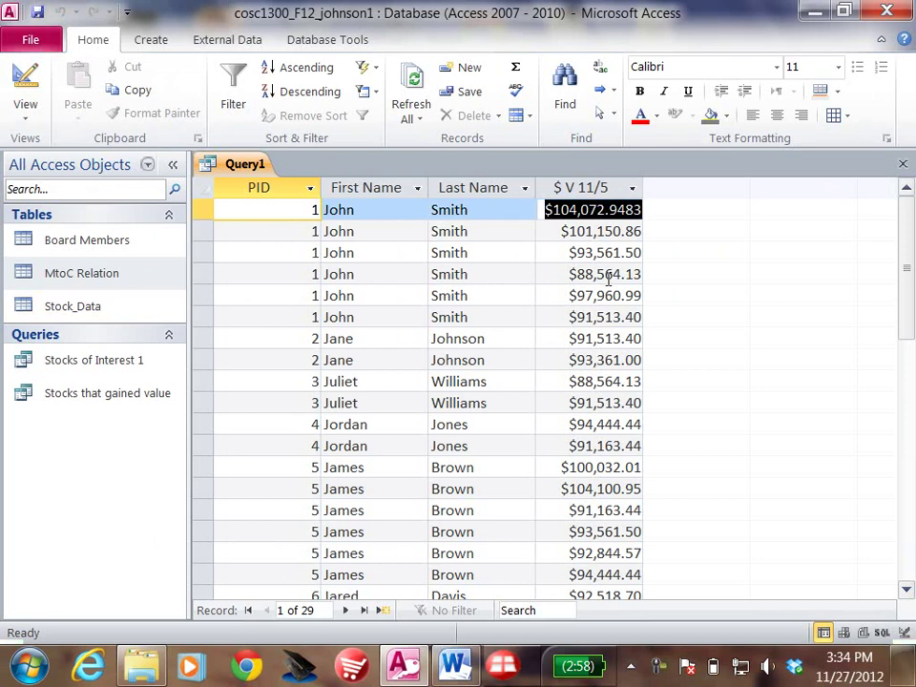
drag(609, 329, 721, 315)
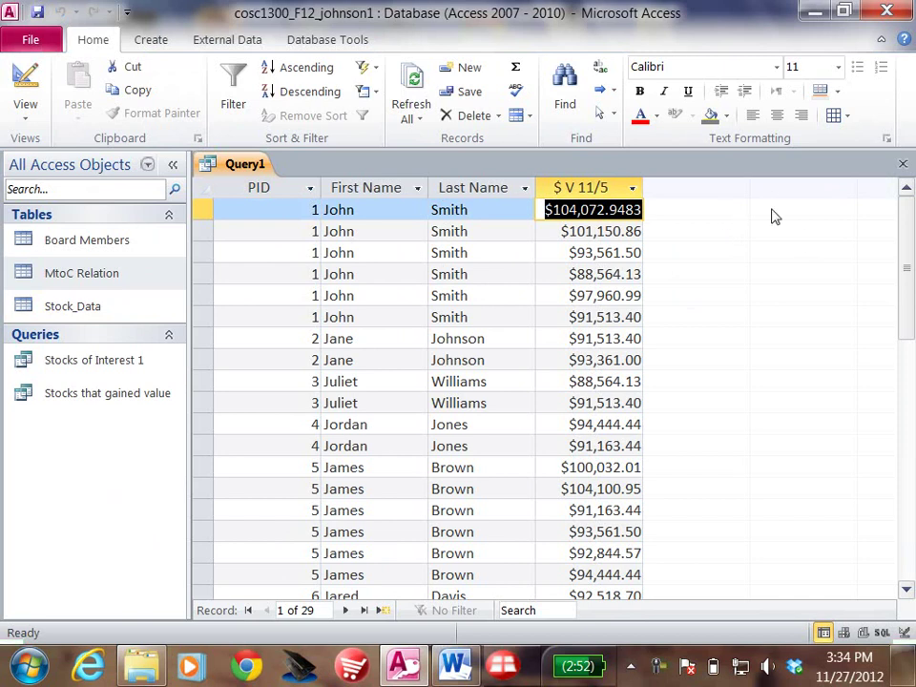
click(607, 405)
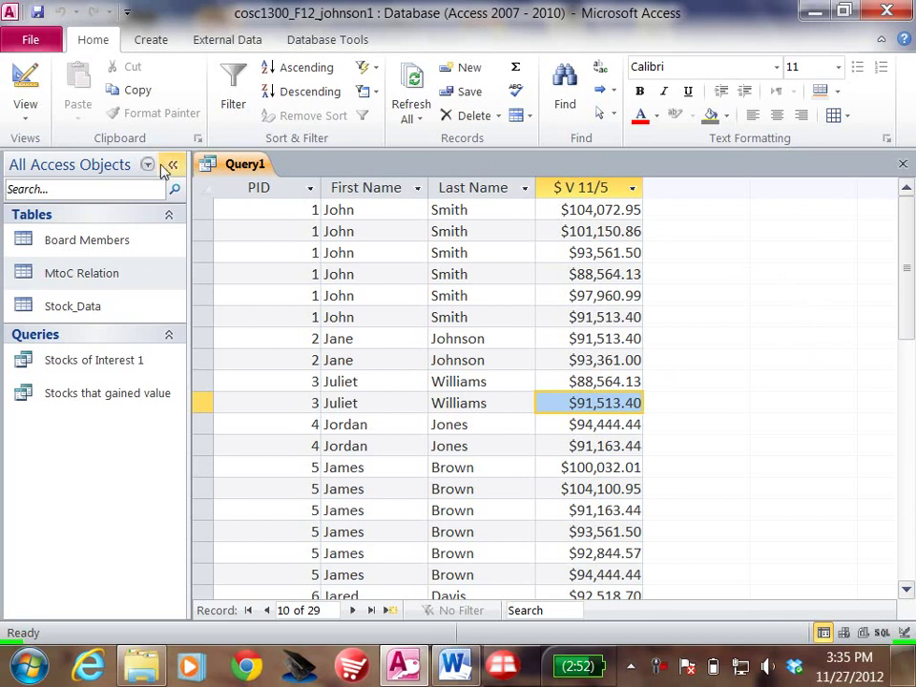
Return to the query design, turn on Totals, and set the $ V 11/5 column's total to Sum
click(19, 80)
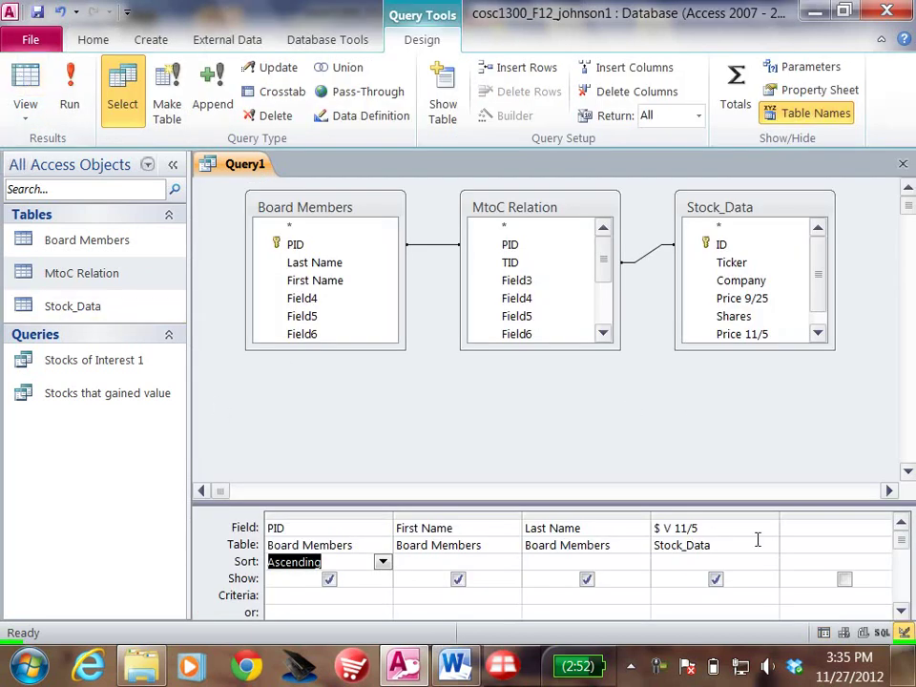
click(735, 81)
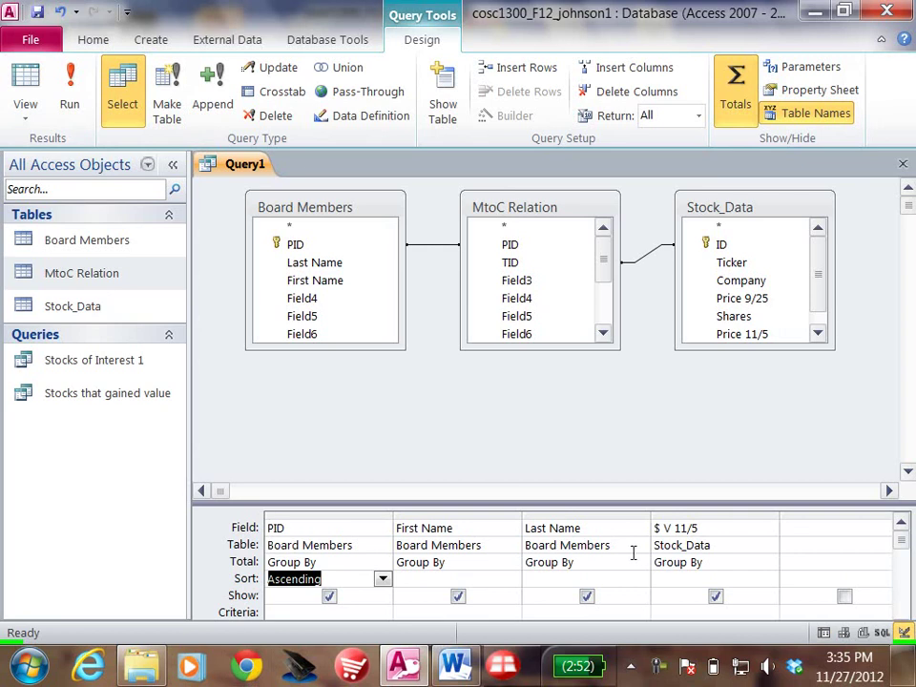
click(731, 563)
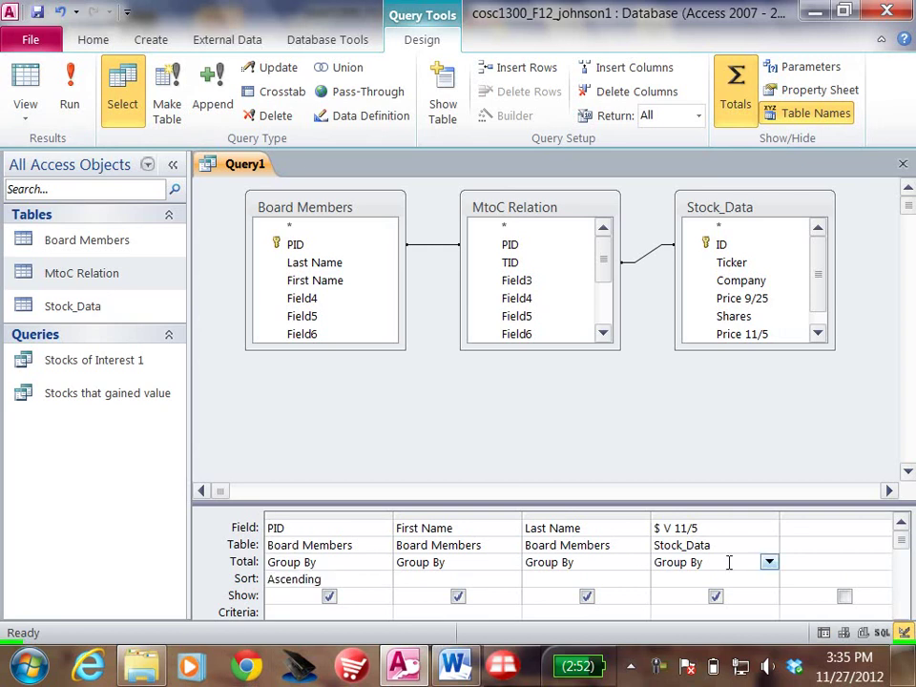
click(769, 563)
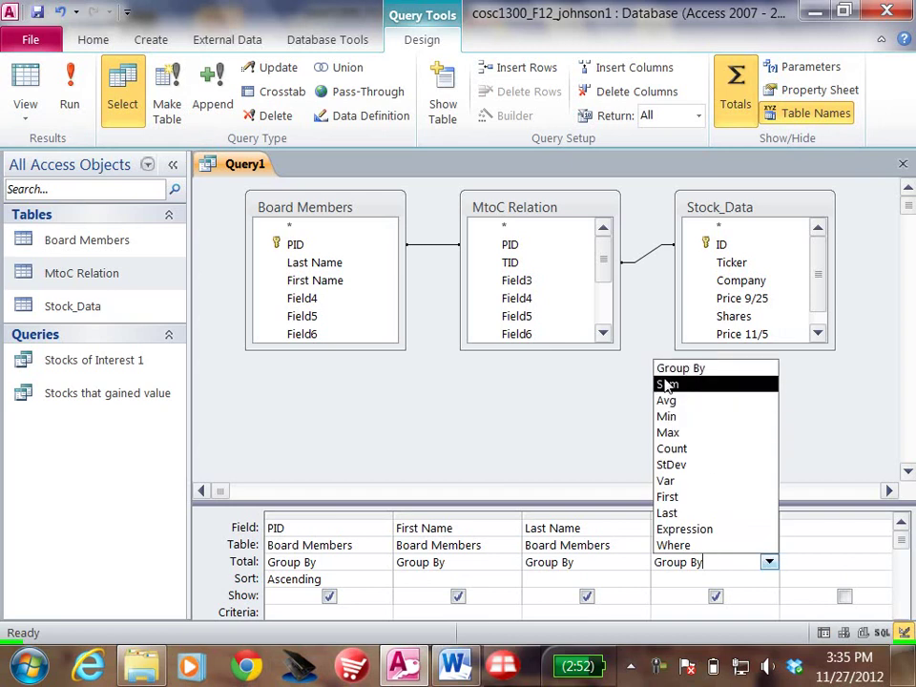
click(711, 384)
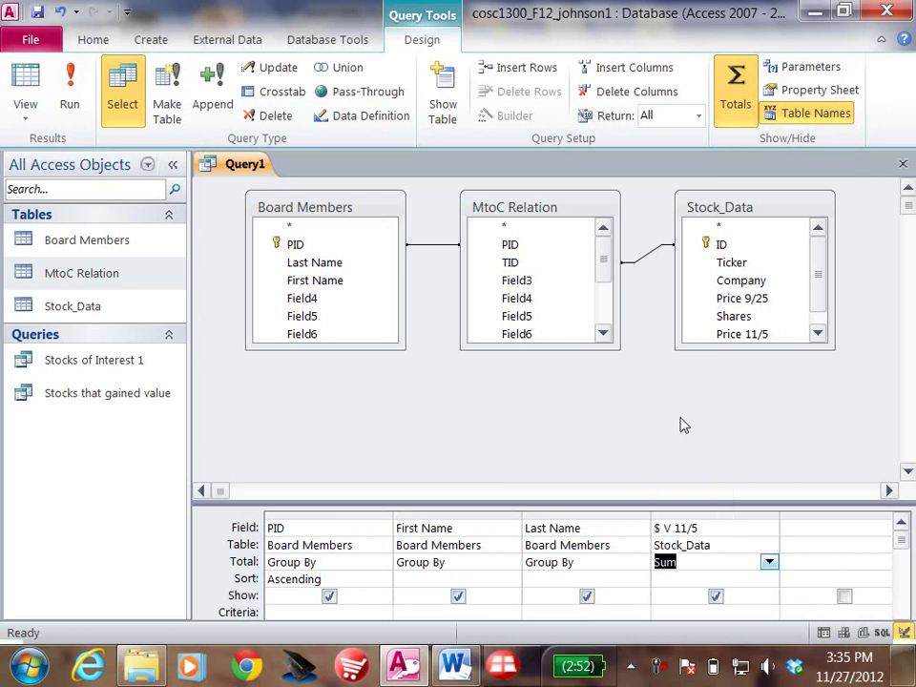
Set the Last Name column's total to Group By and run the totals query
click(619, 563)
click(640, 562)
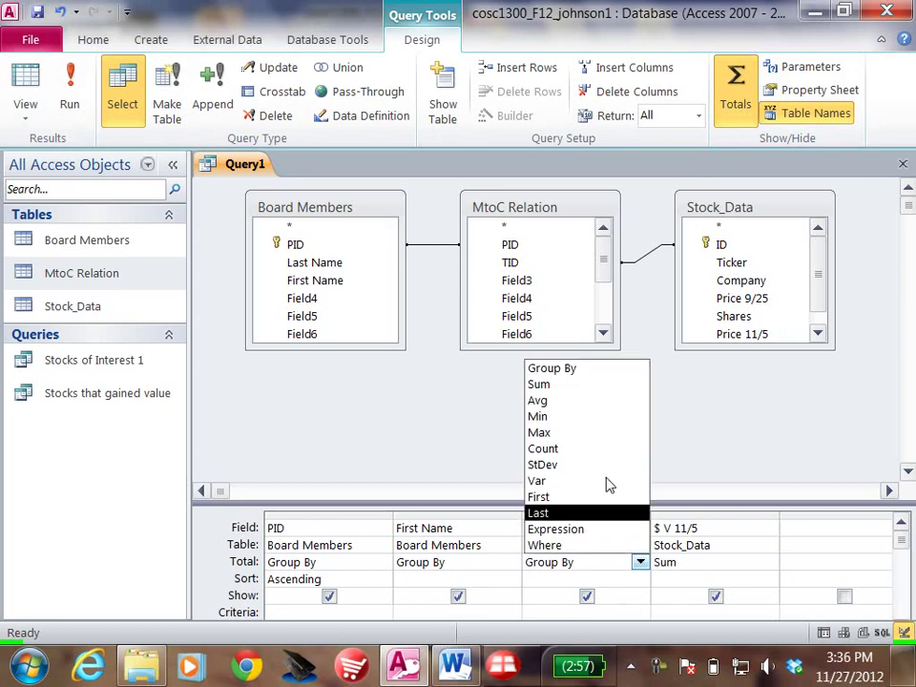
click(541, 369)
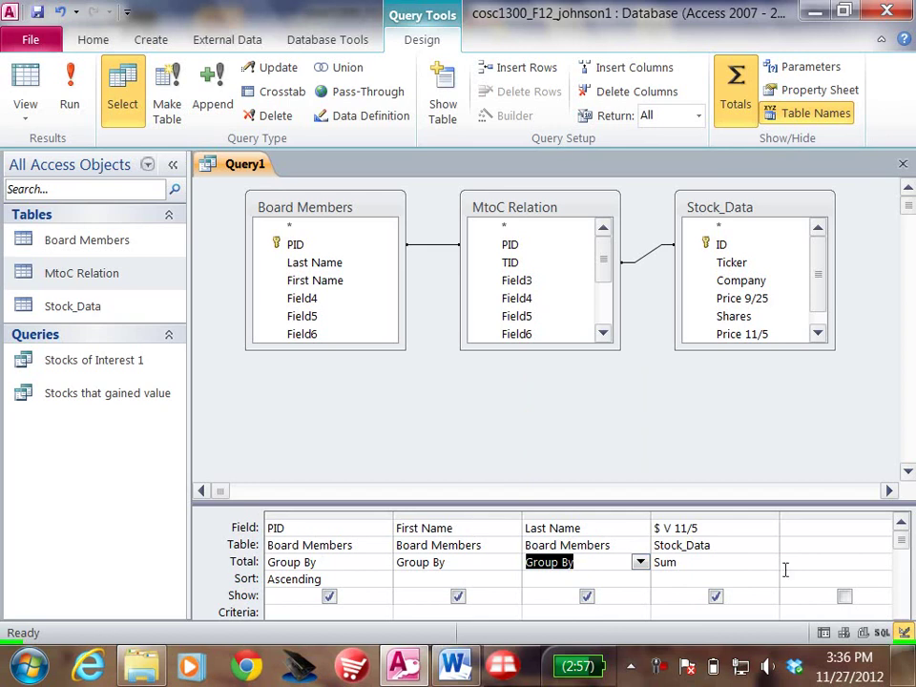
click(71, 88)
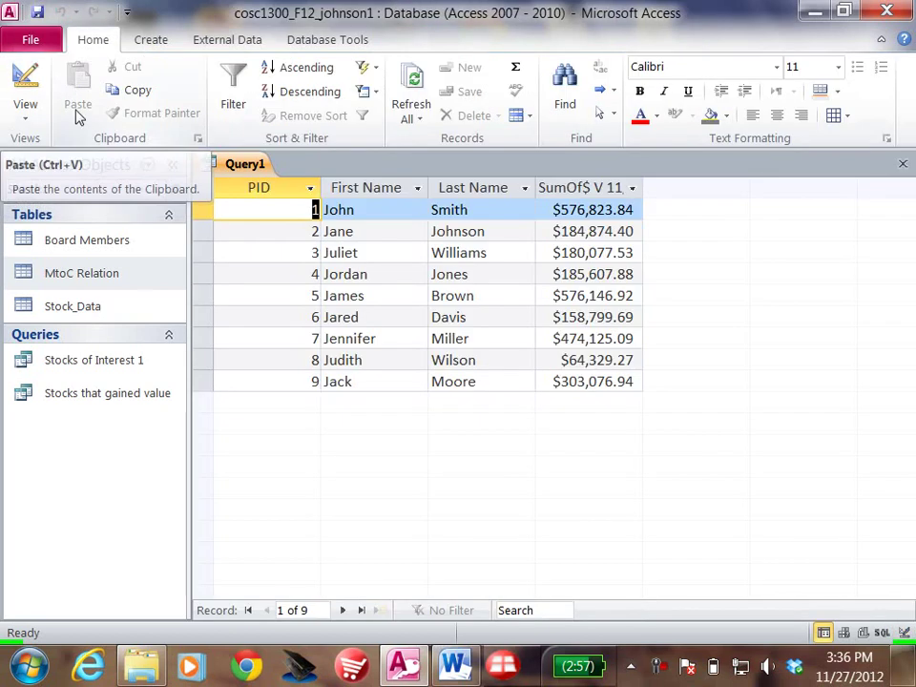
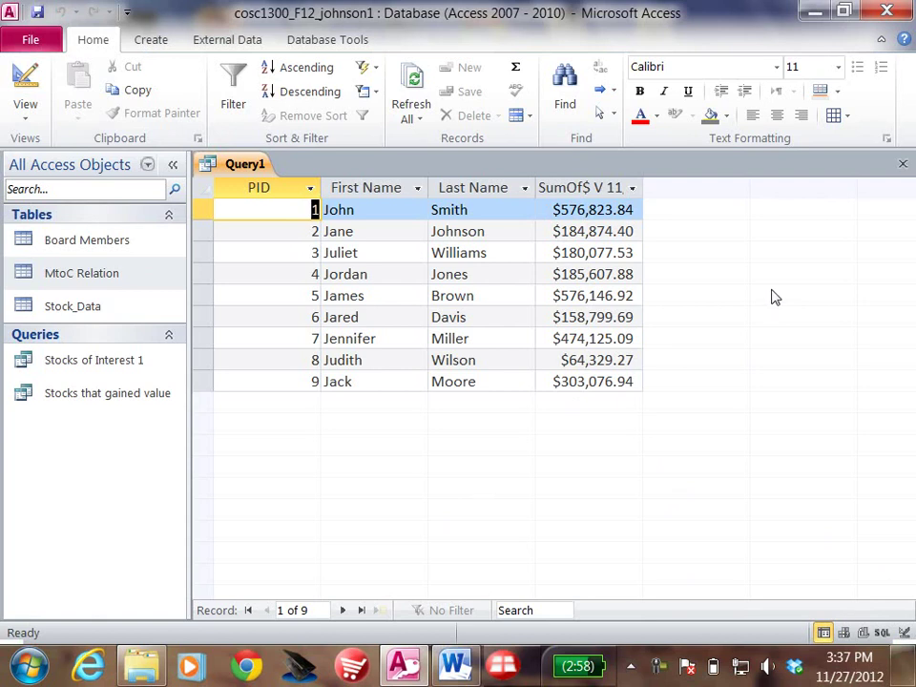
Check the Step 10 instructions in the Word assignment, return to Access, and save the query as Step10
click(34, 39)
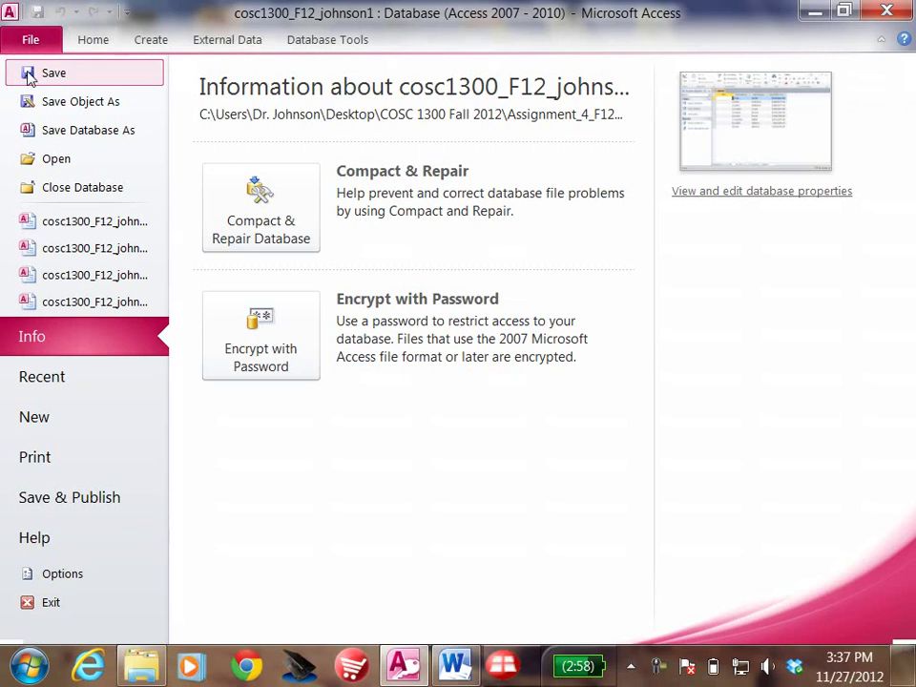
click(28, 76)
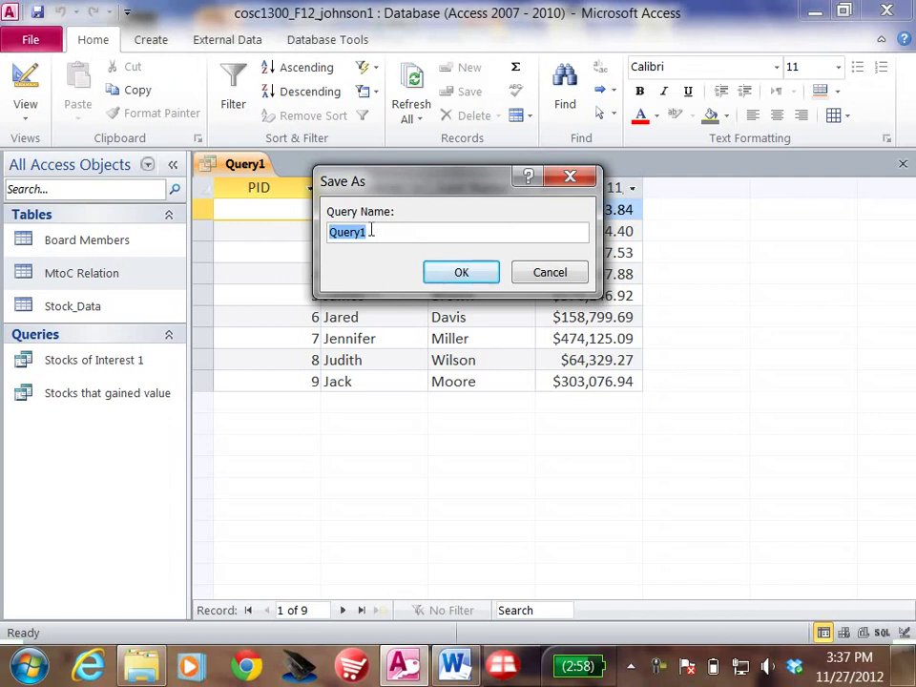
click(454, 673)
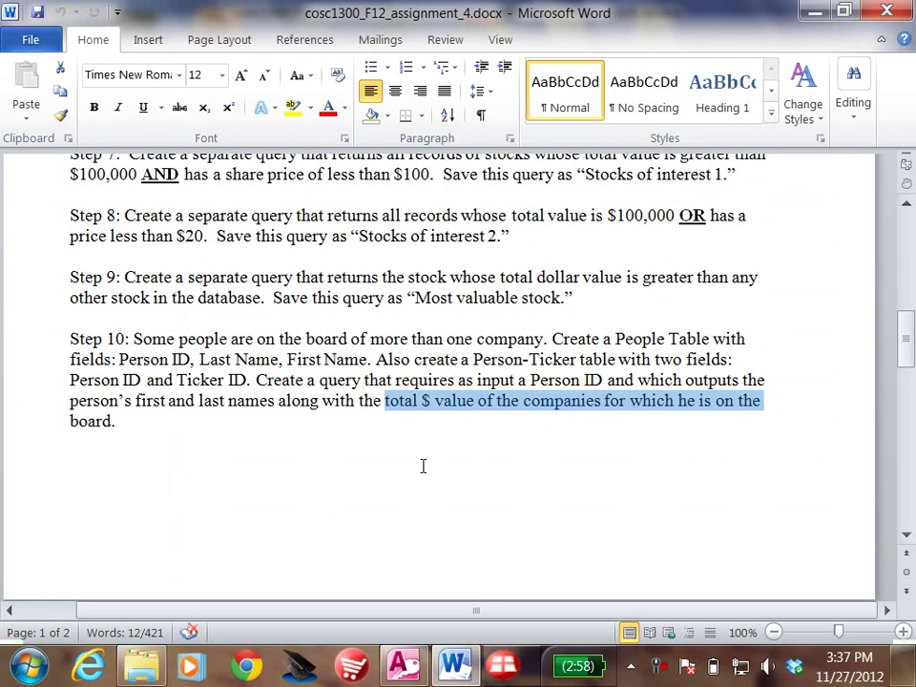
click(403, 666)
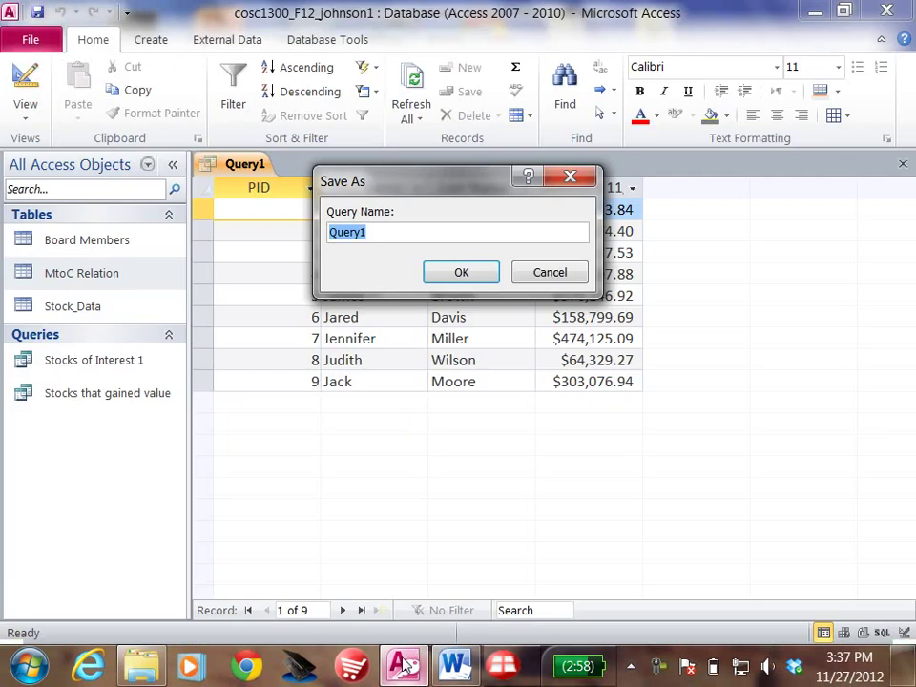
click(378, 231)
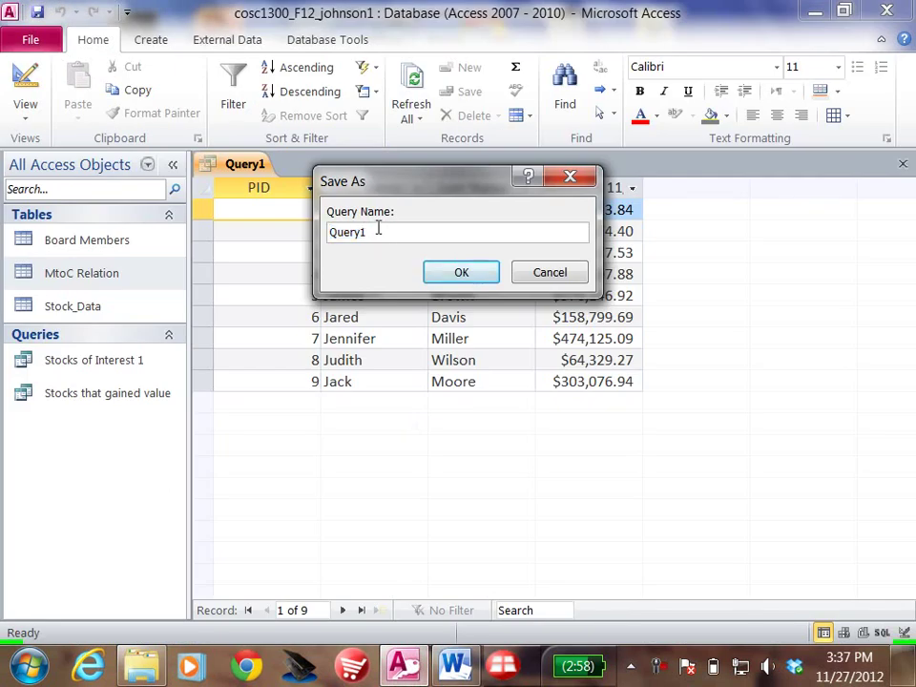
key(BackSpace)
key(BackSpace)
key(BackSpace)
key(BackSpace)
text(ep)
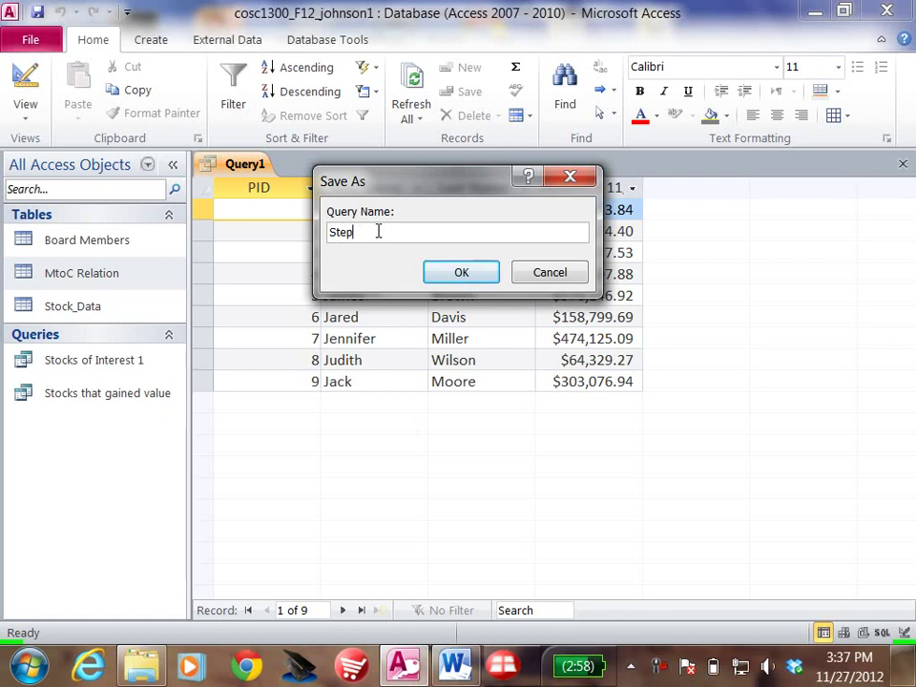
text(10)
click(456, 273)
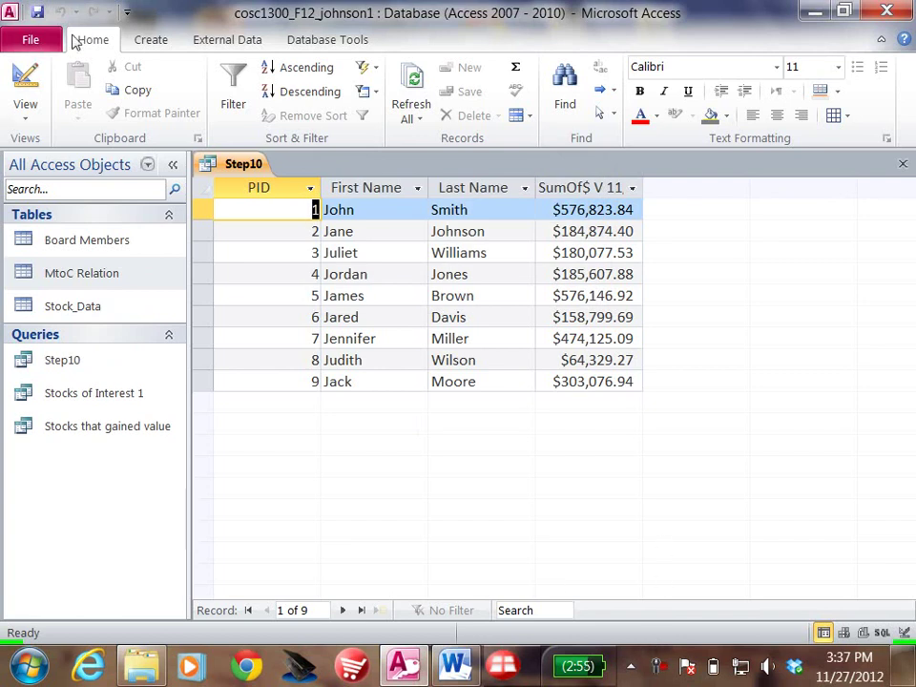
click(27, 41)
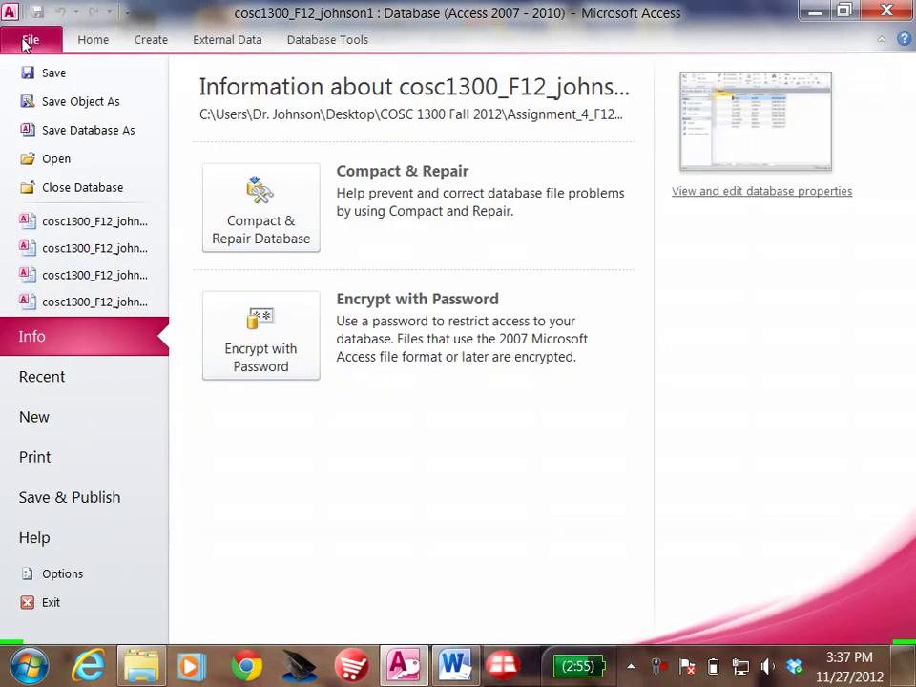
click(49, 133)
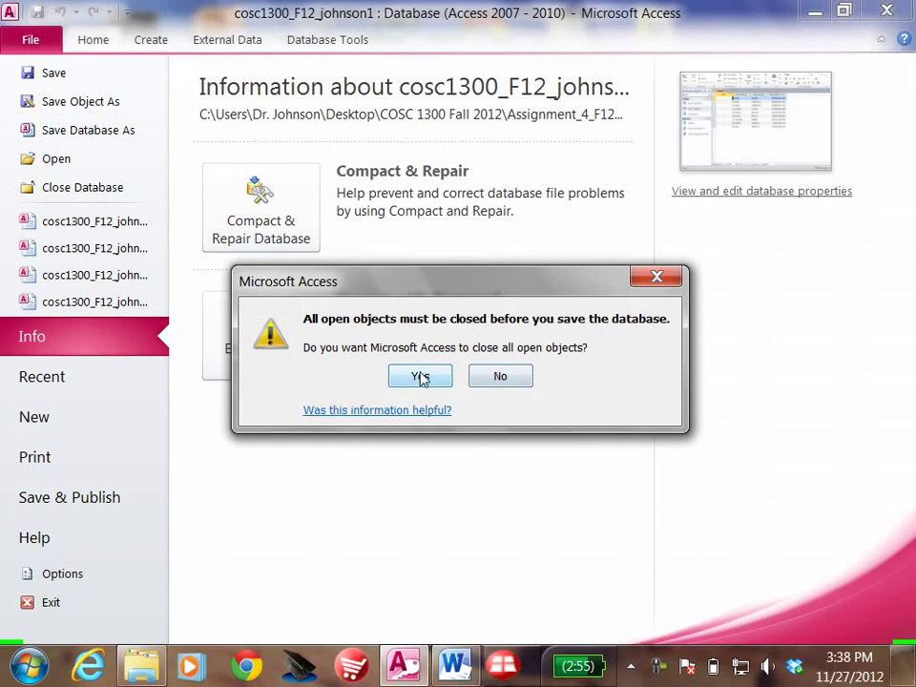
click(499, 377)
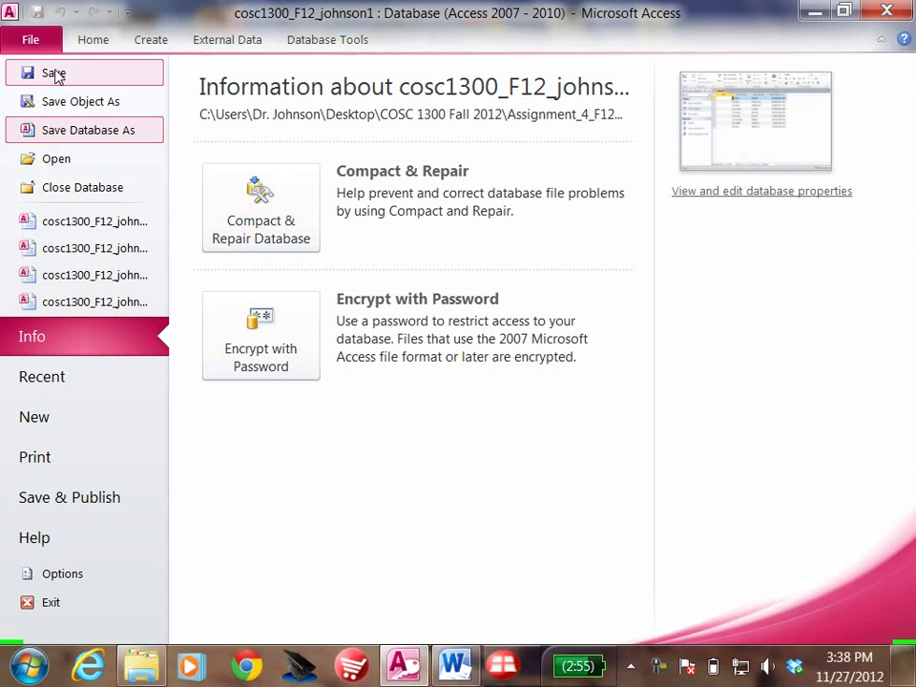
click(17, 101)
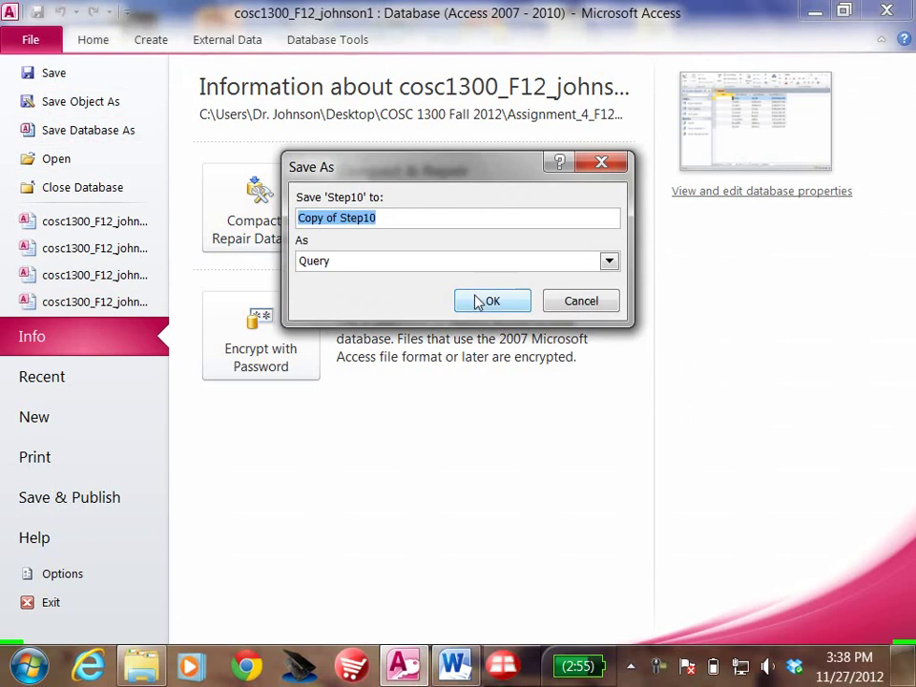
click(577, 305)
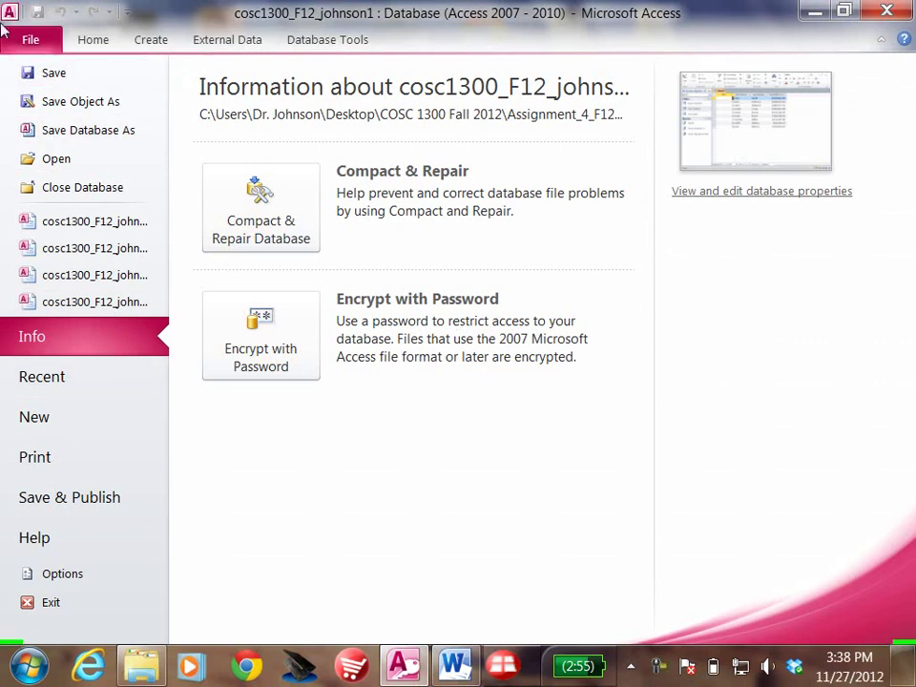
Save the Step10 query again and close it
click(52, 75)
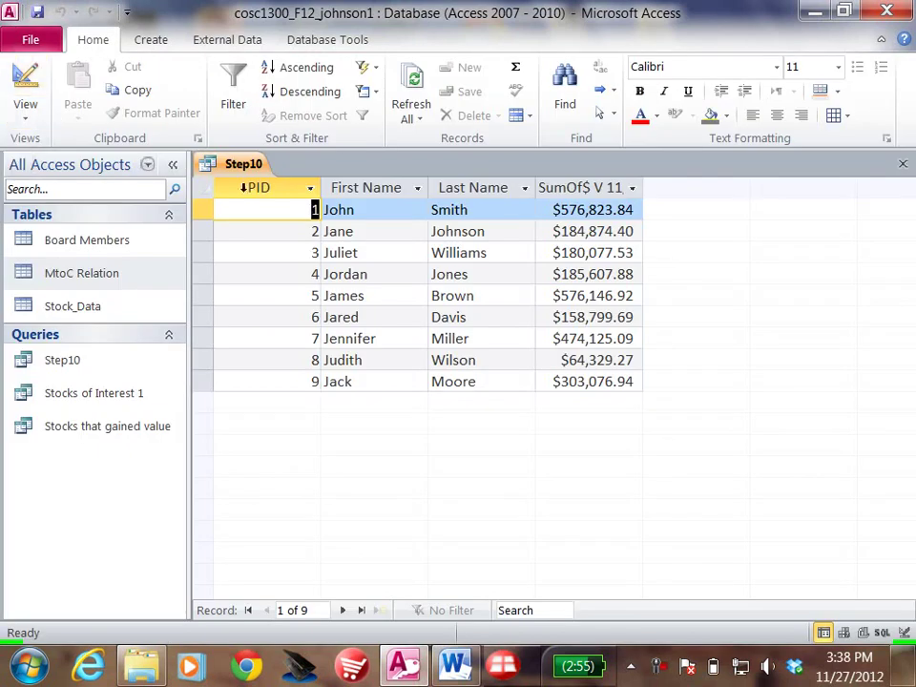
right_click(242, 170)
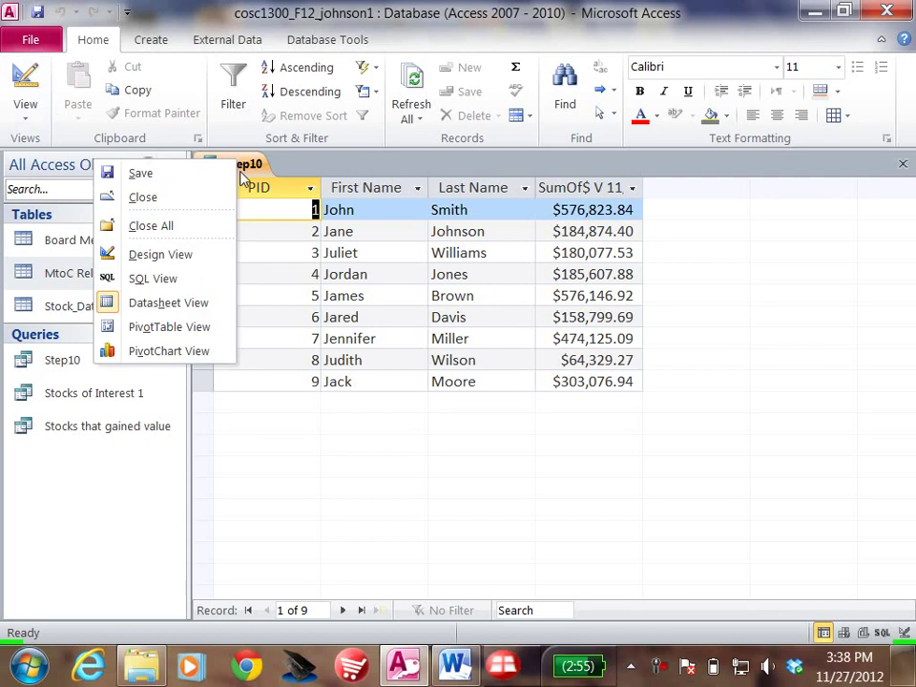
click(158, 197)
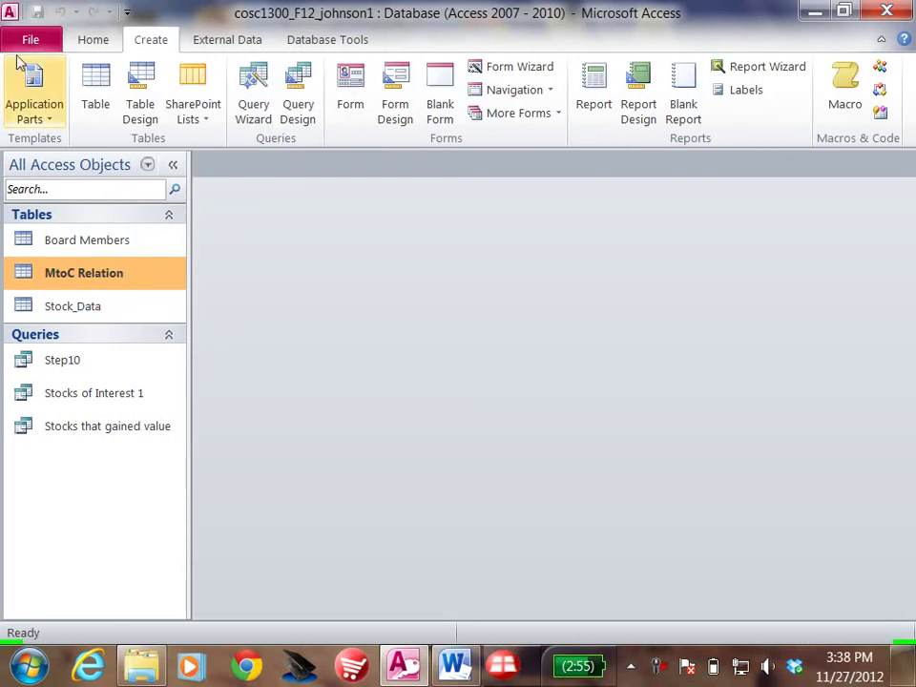
Save the database as cosc1300_F12_johnson_final.accdb in the Assignment_4_F12 folder
click(29, 40)
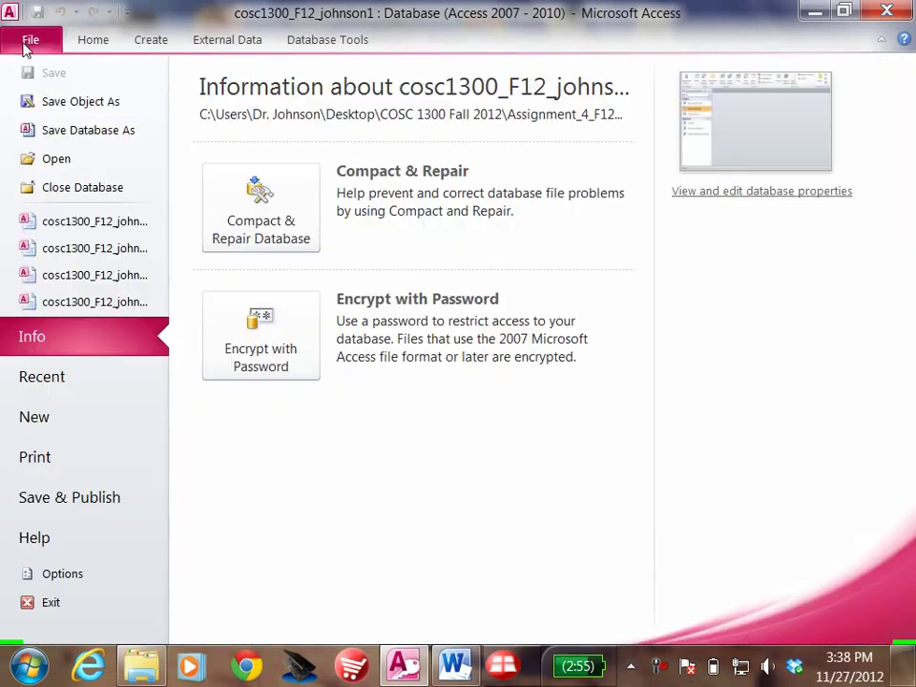
click(43, 134)
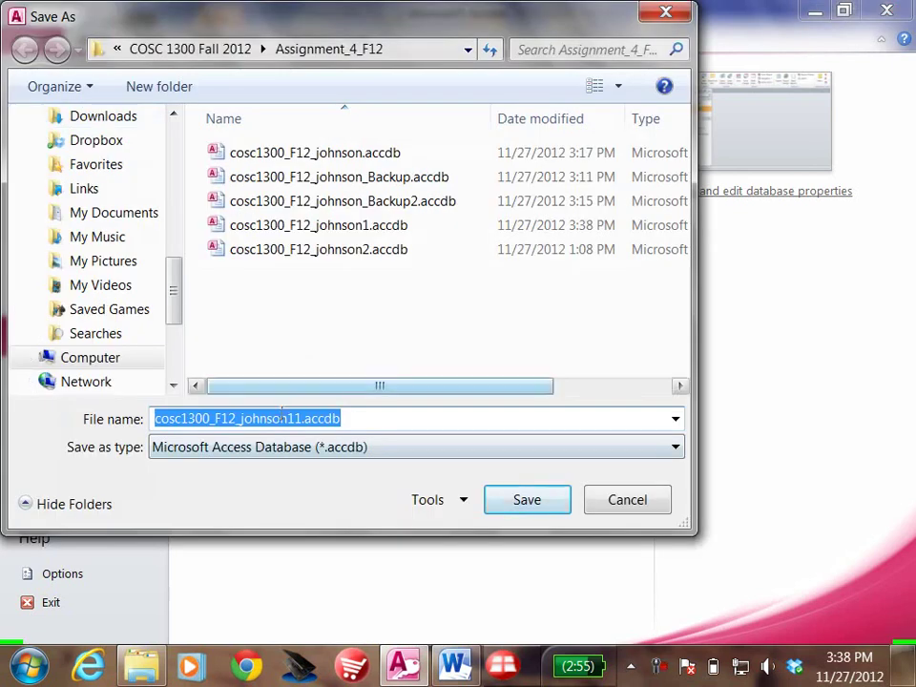
click(301, 418)
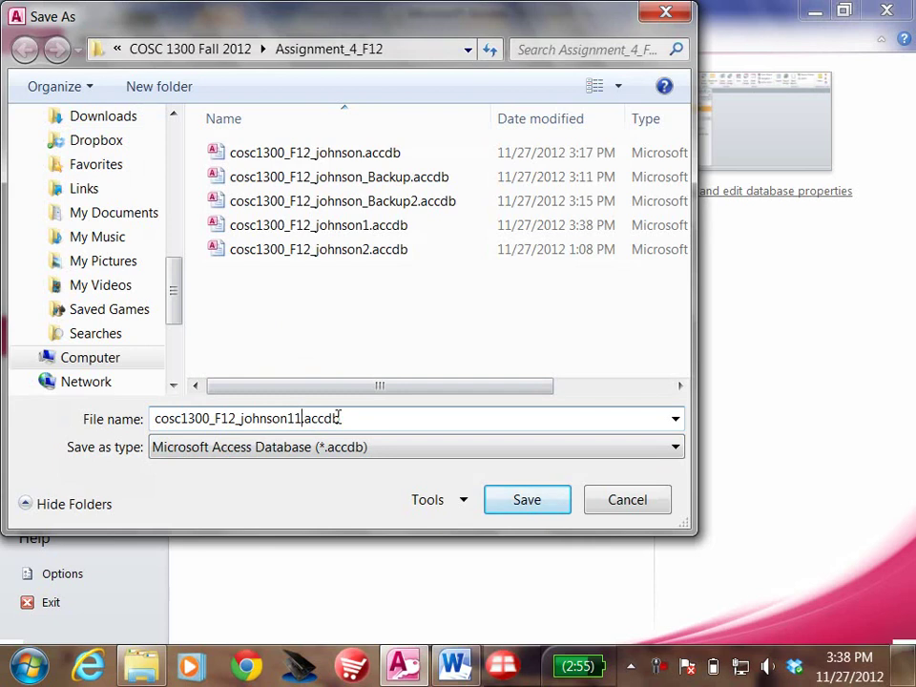
key(BackSpace)
key(BackSpace)
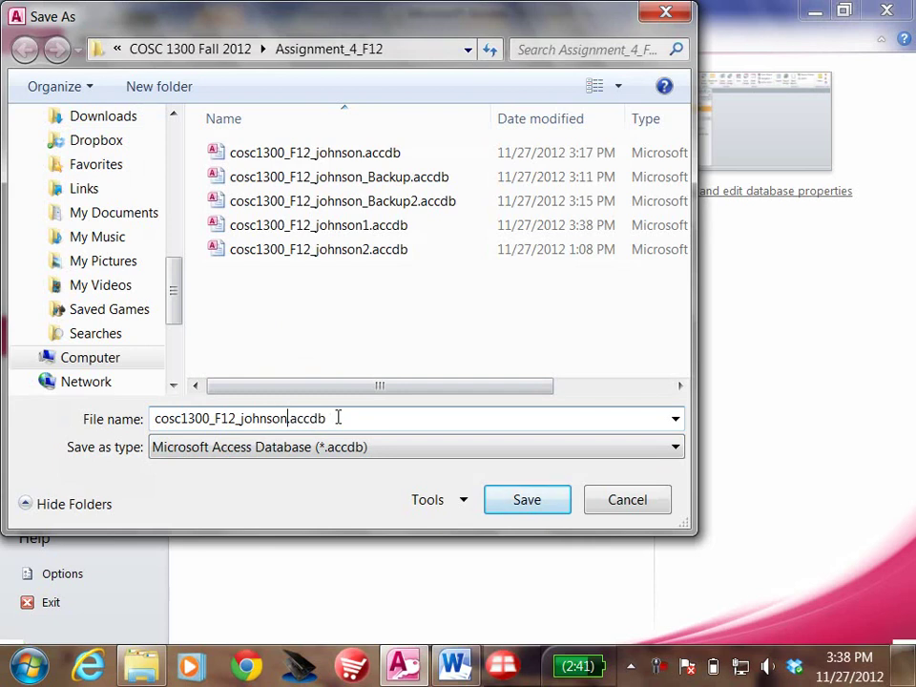
text(_fi)
text(nal)
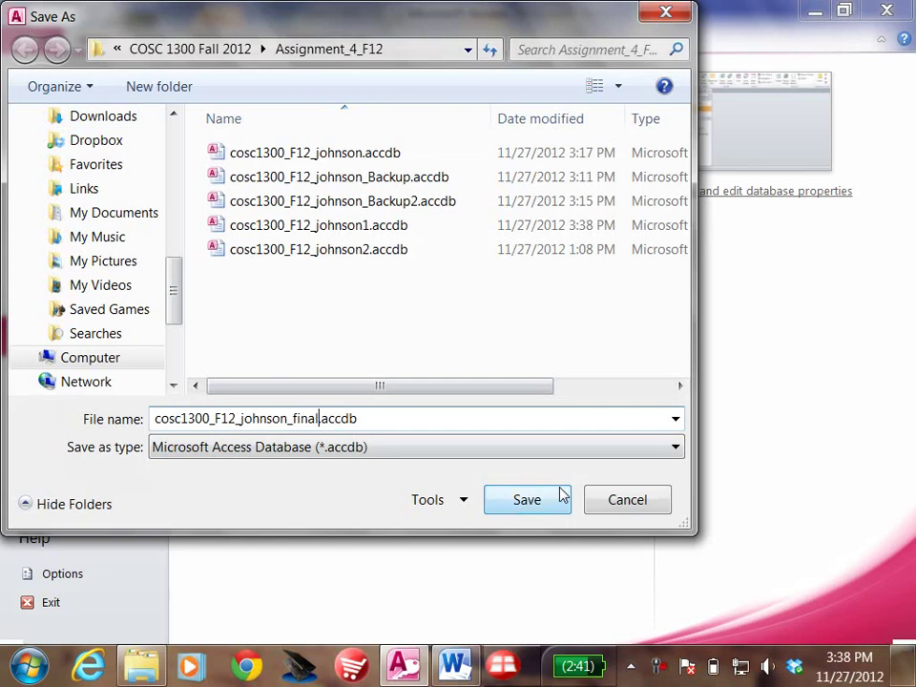
click(518, 501)
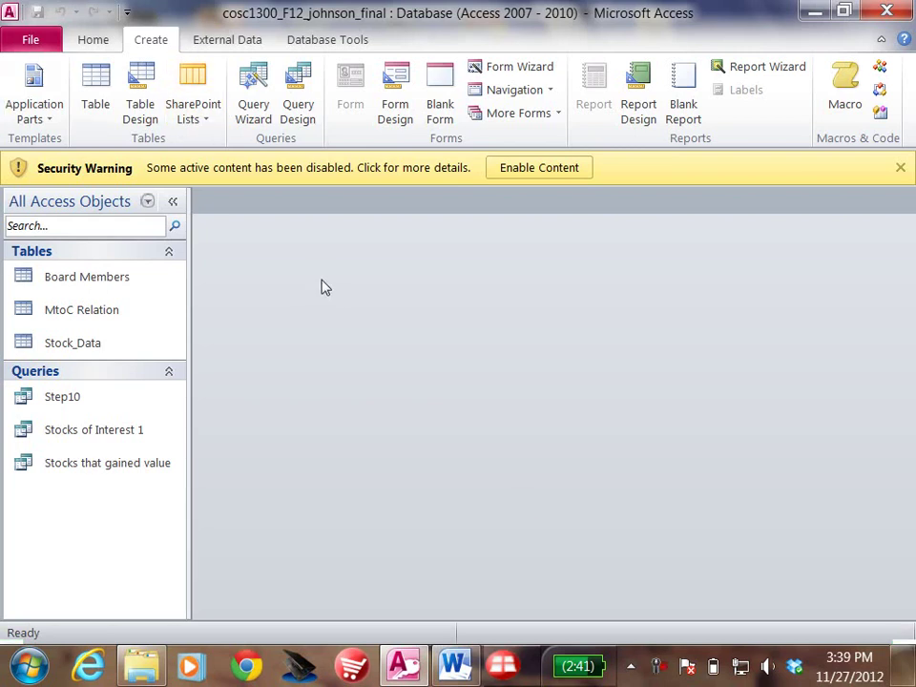
Open the Stock_Data, Board Members and MtoC Relation tables to review their records, and select the Step10 query
double_click(23, 346)
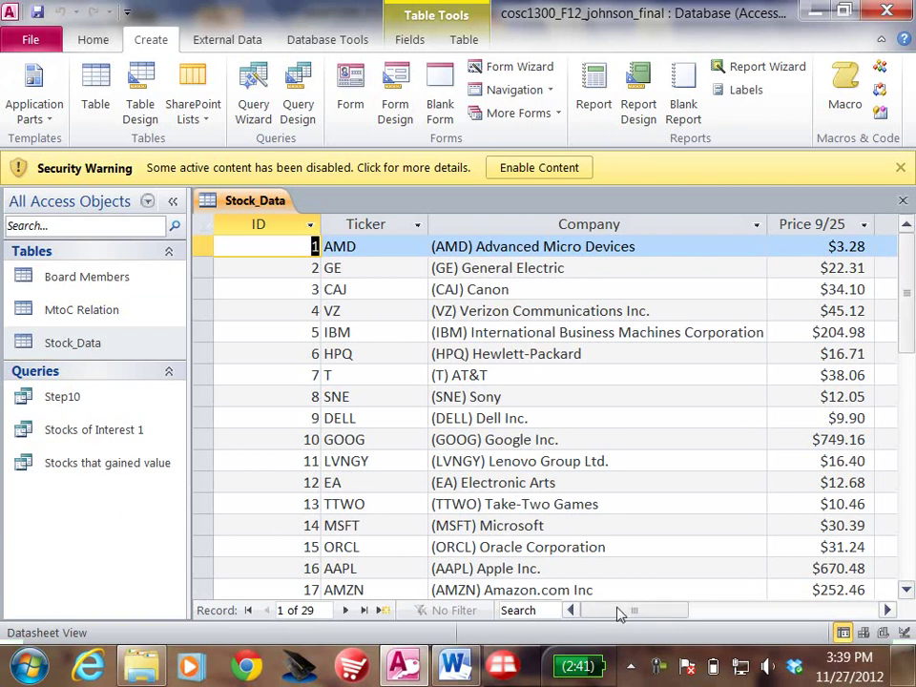
drag(619, 613, 641, 638)
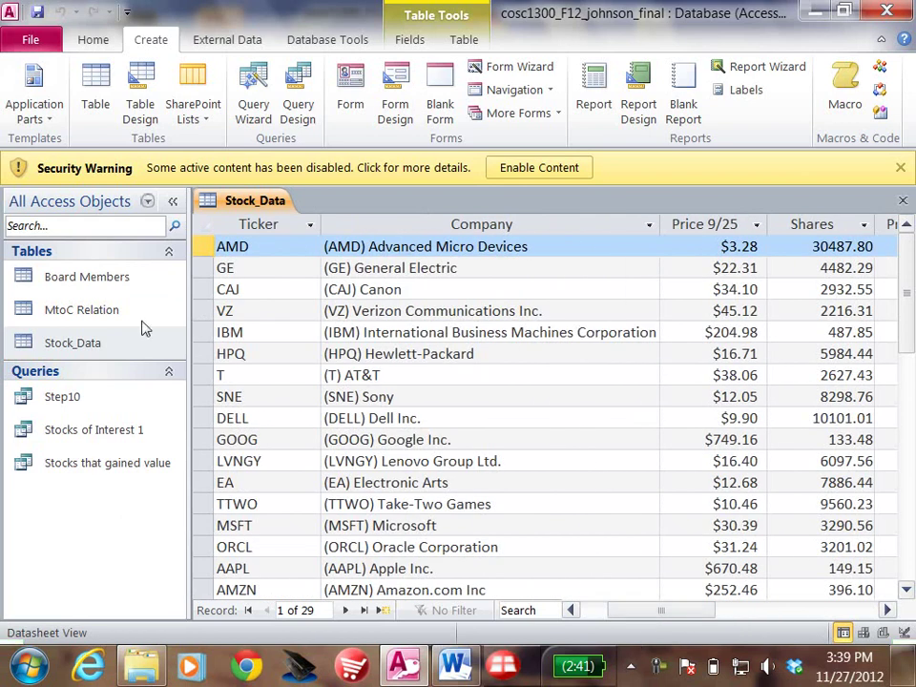
double_click(25, 277)
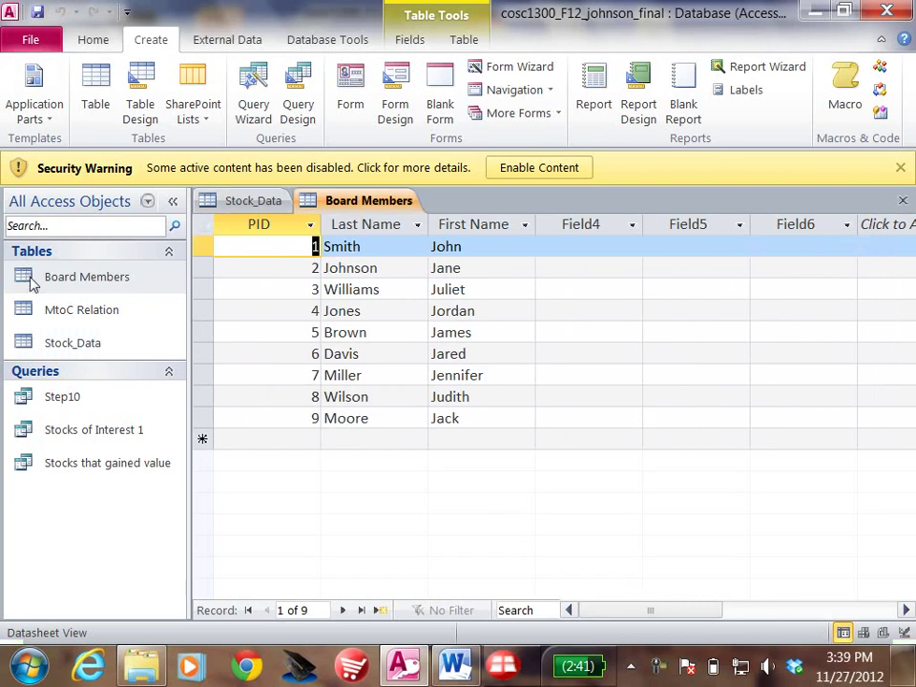
click(24, 313)
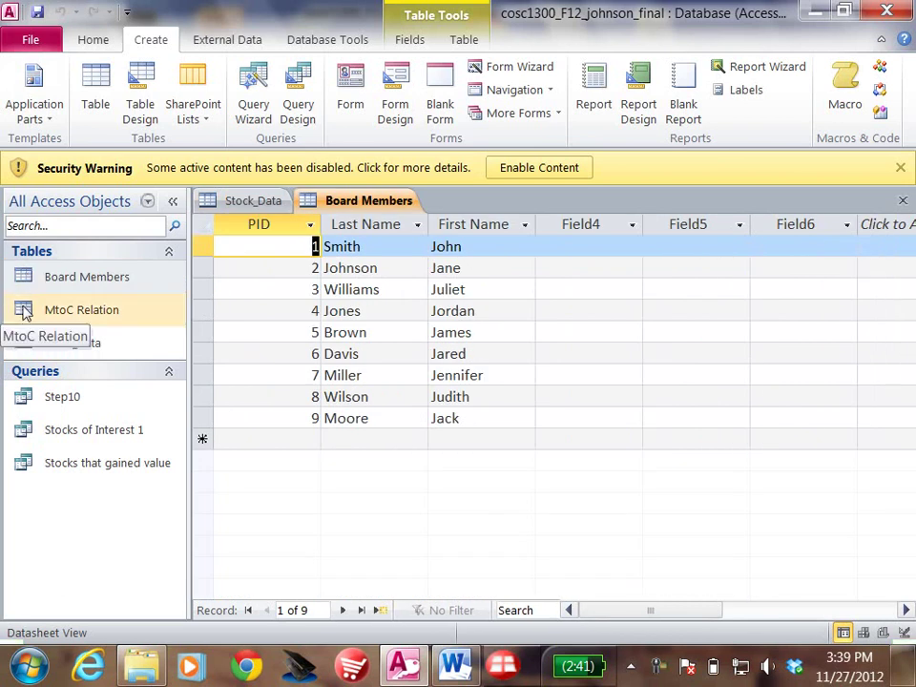
click(24, 313)
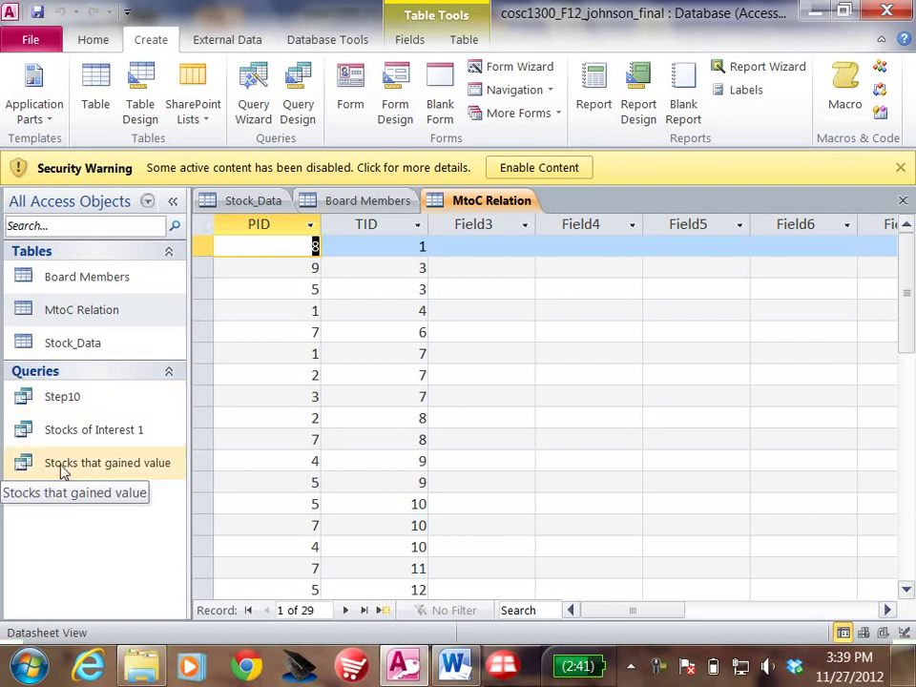
click(25, 398)
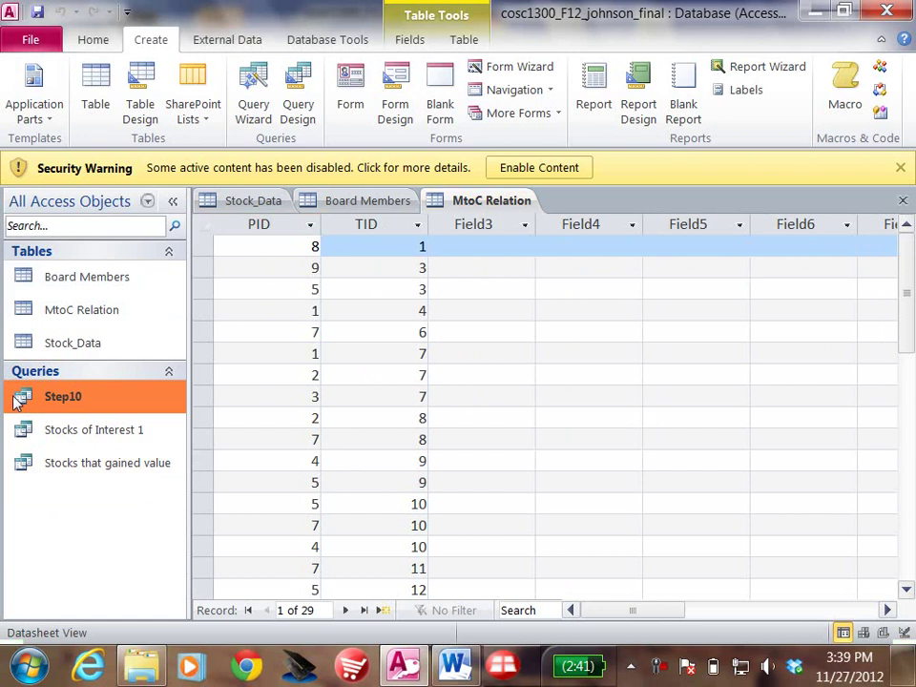
Close the MtoC Relation, Board Members and Stock_Data tables
right_click(487, 210)
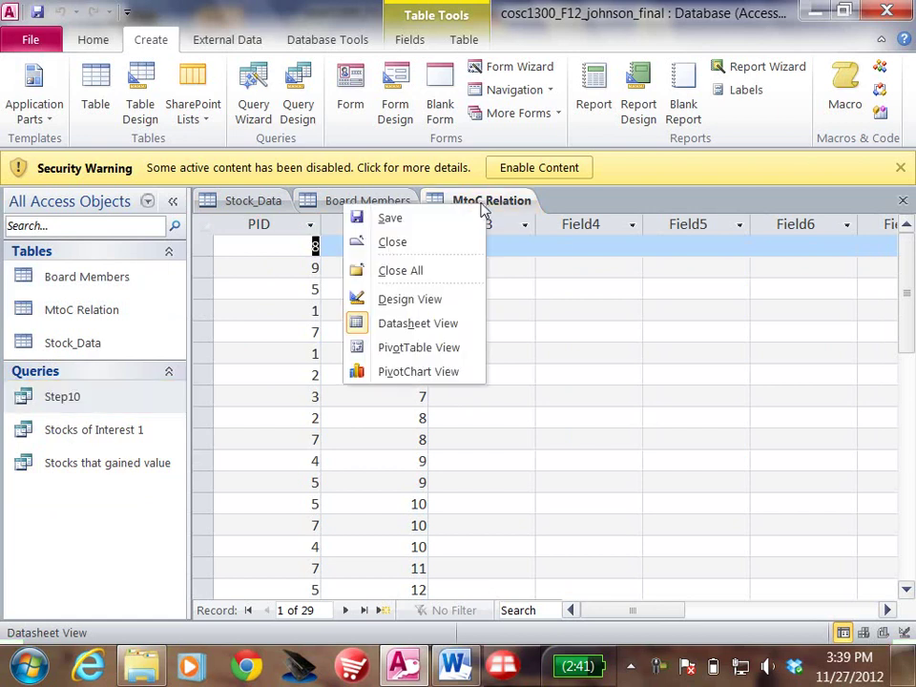
click(422, 243)
right_click(214, 201)
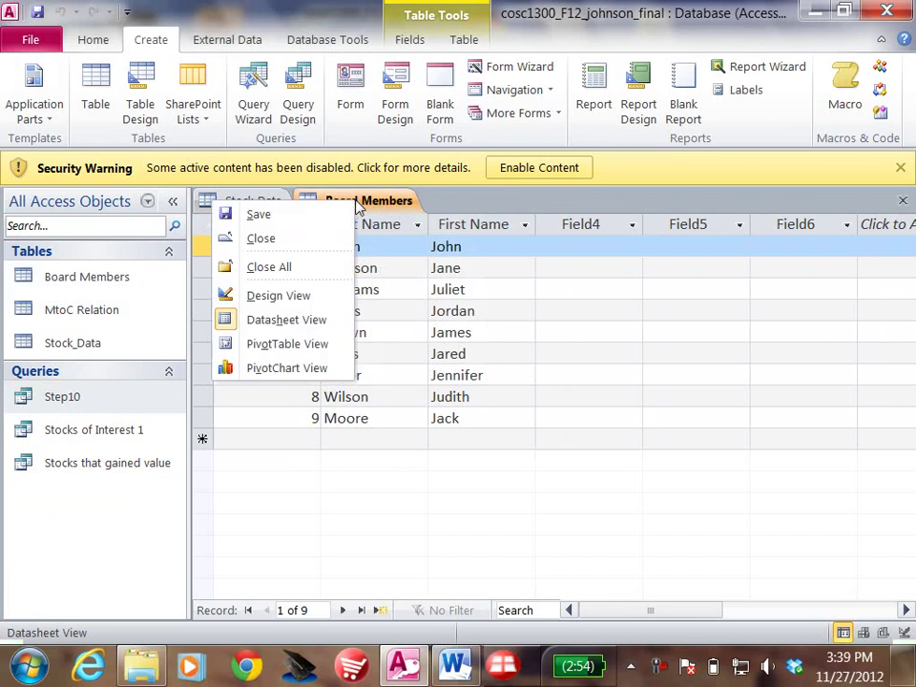
click(279, 237)
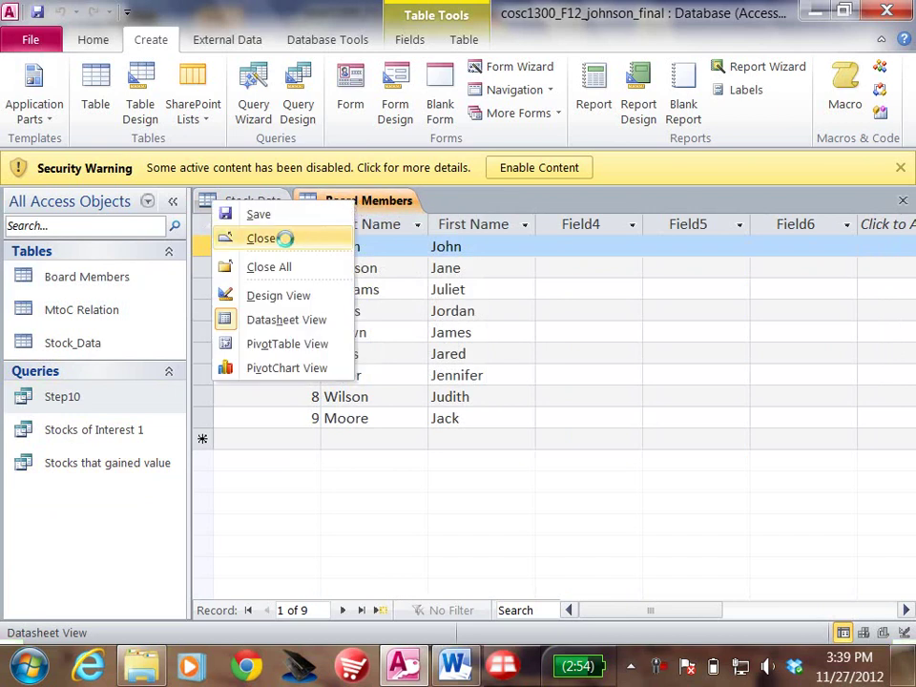
right_click(246, 208)
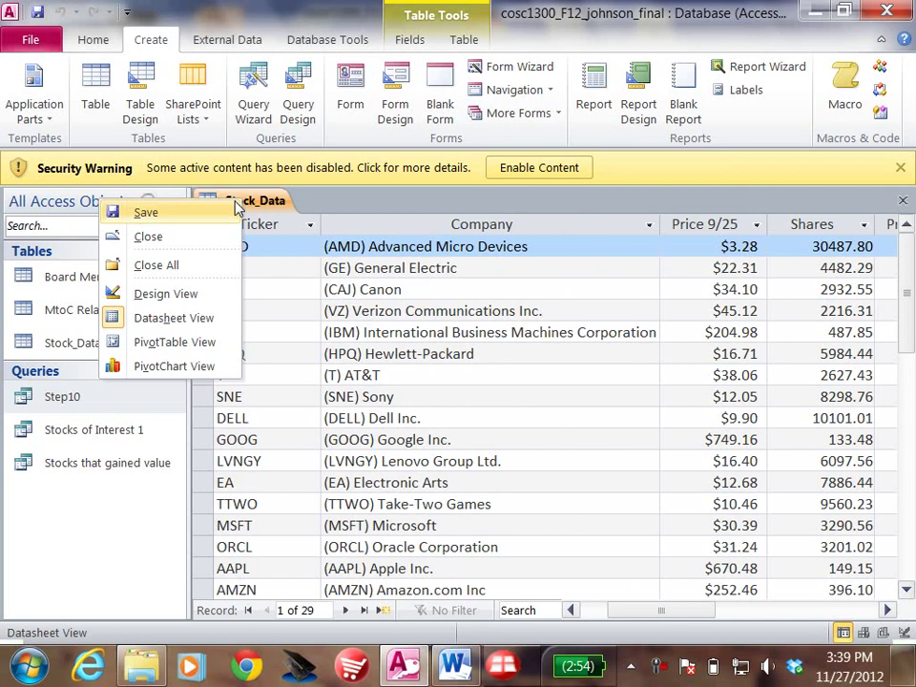
click(201, 236)
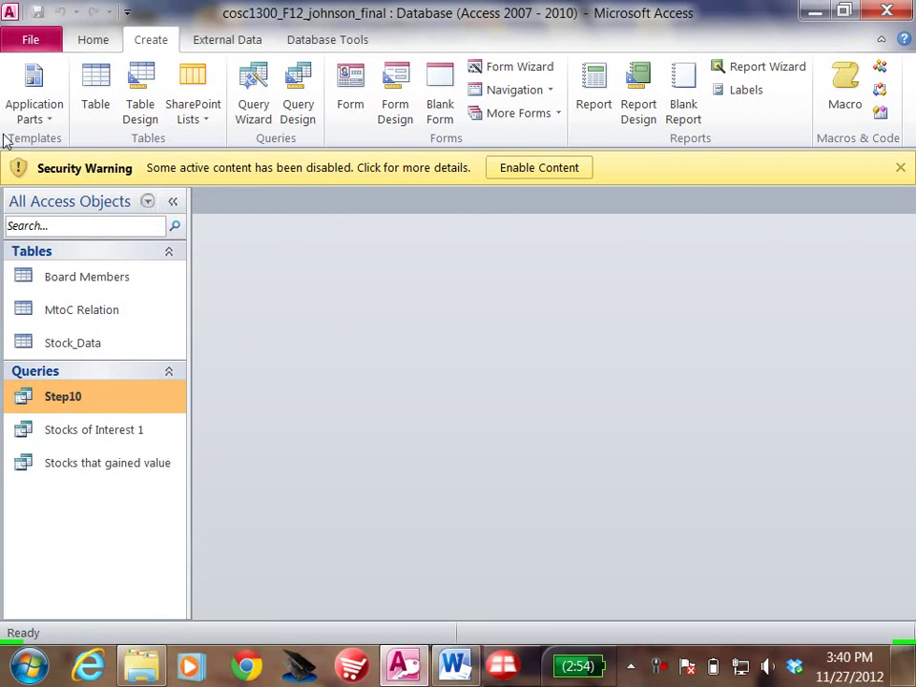
Exit Access and go to the beginning of the assignment document in Word
click(29, 40)
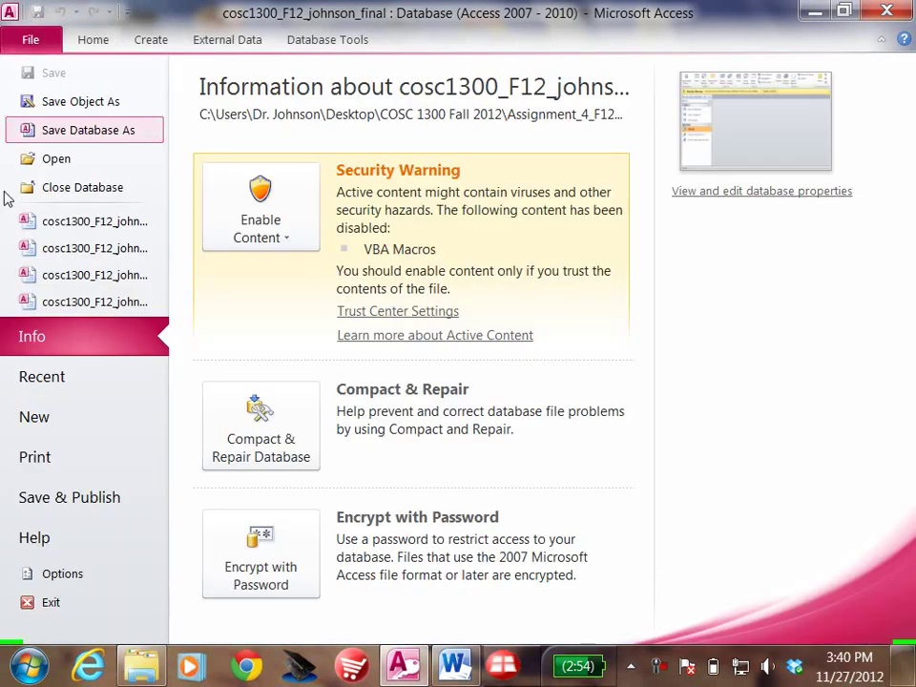
click(51, 604)
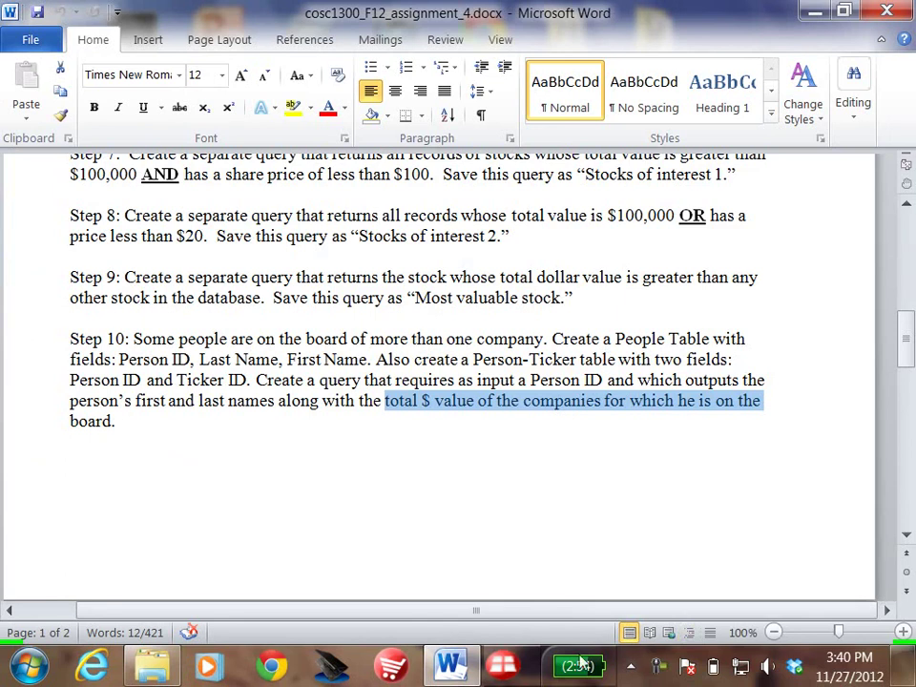
drag(912, 322, 897, 186)
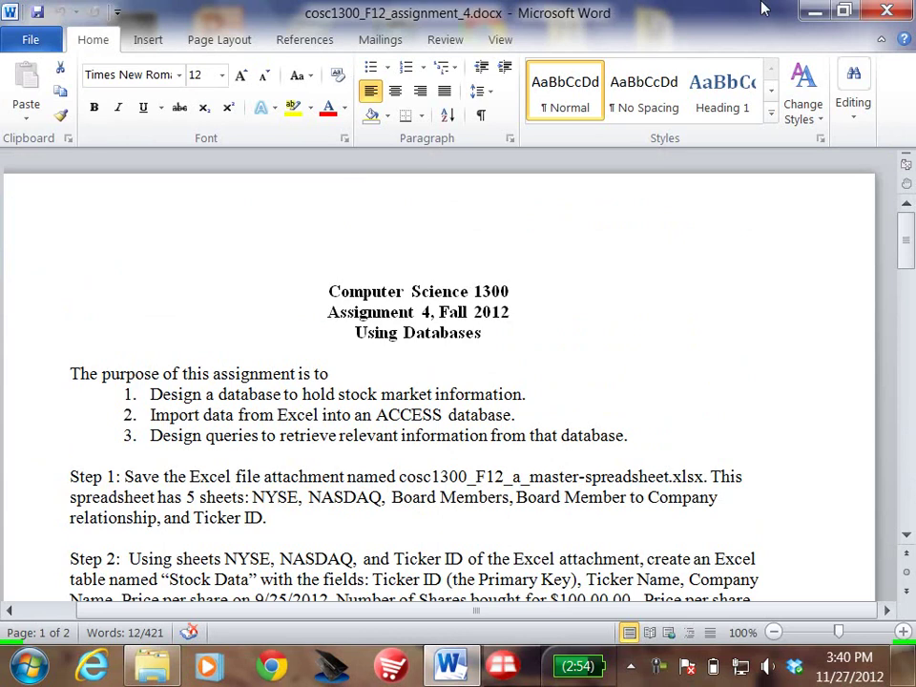
Close the cosc1300_F12_assignment_4.docx assignment document and exit Word
click(887, 11)
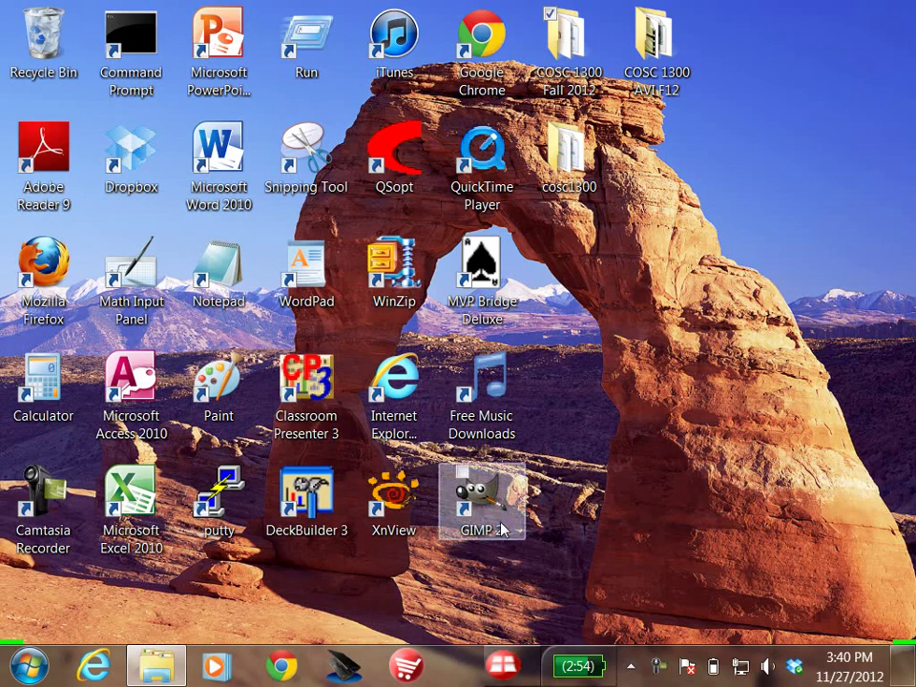
click(657, 47)
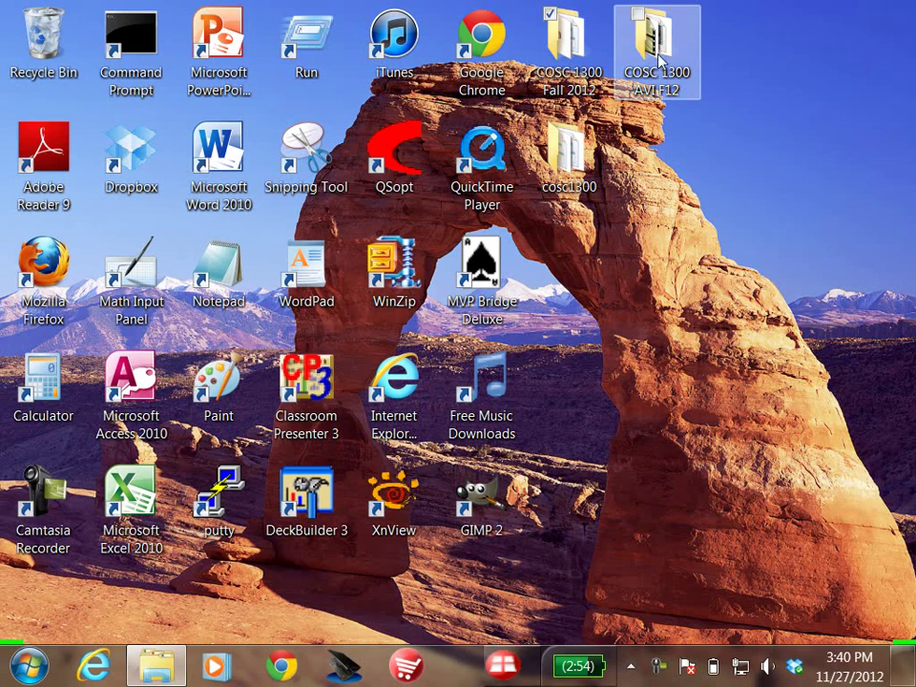
double_click(656, 52)
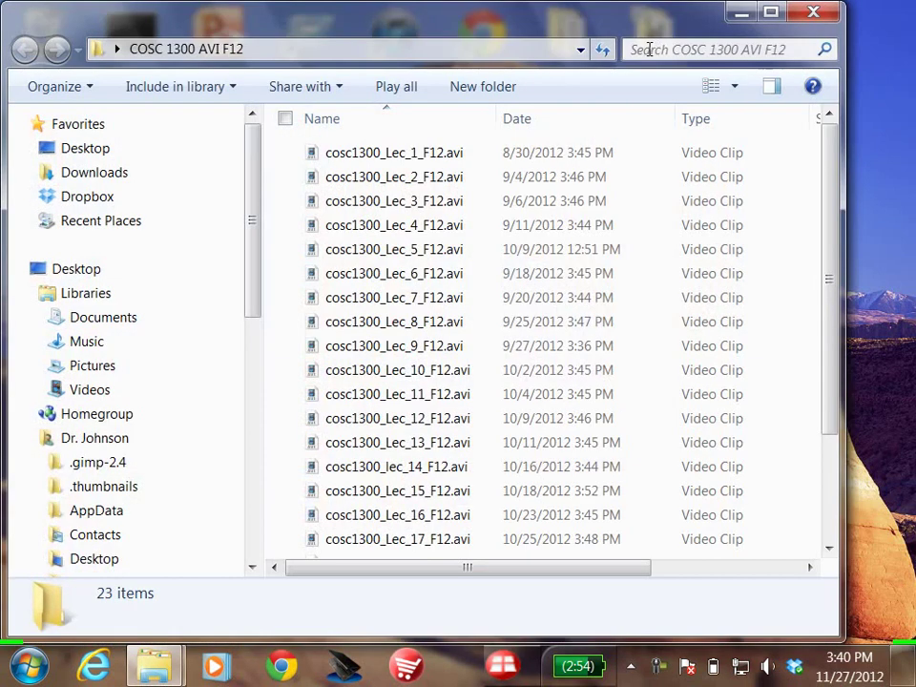
click(814, 12)
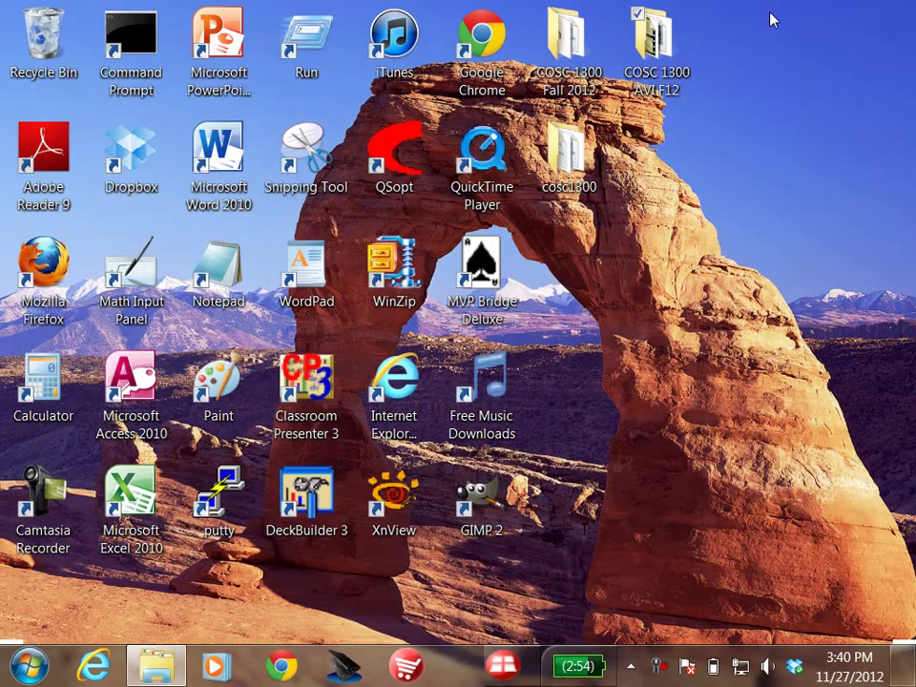
Open the C11.ArtificialIntelligence.cp3 presentation from the COSC 1300 Fall 2012 folder on the desktop
double_click(571, 43)
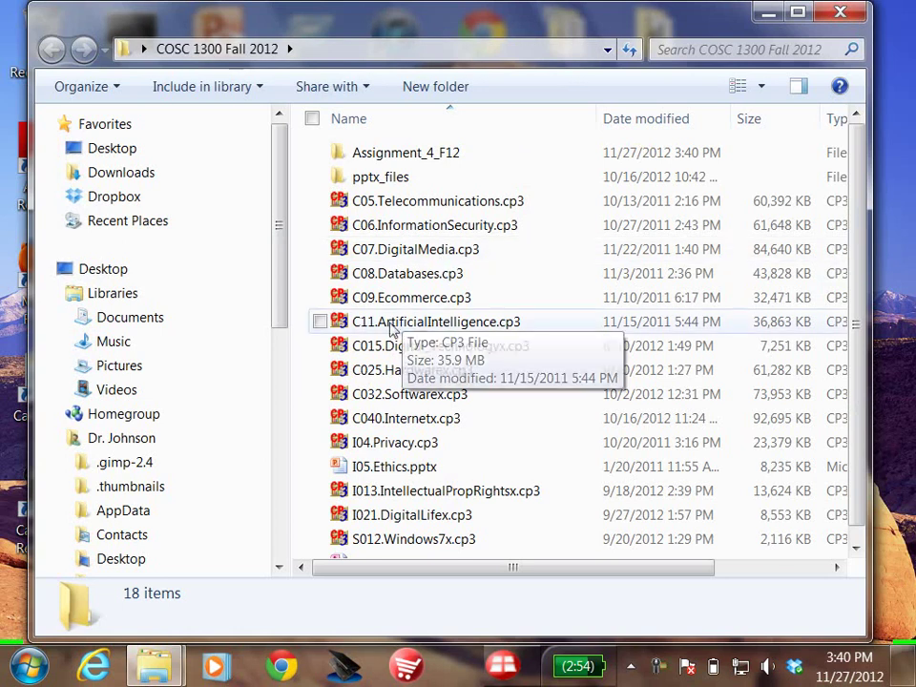
double_click(349, 325)
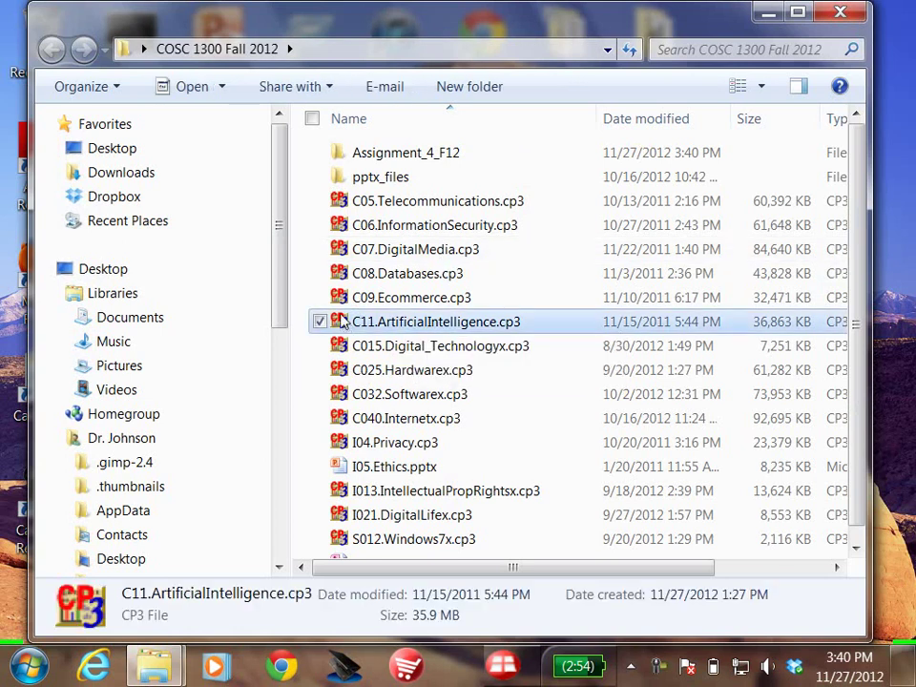